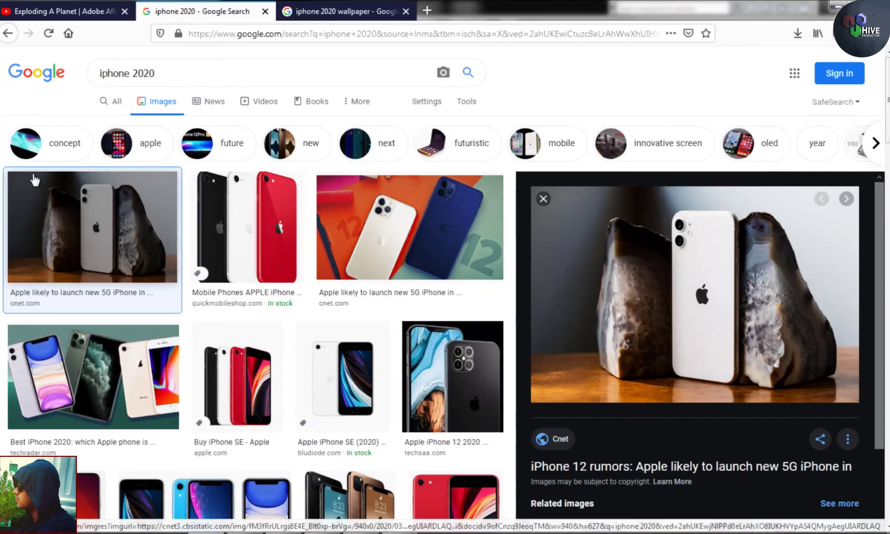
# Step: Open the Forbes purple and silver iPhone 12 image from Related images as a reference
pyautogui.scroll(-4, 718, 272)
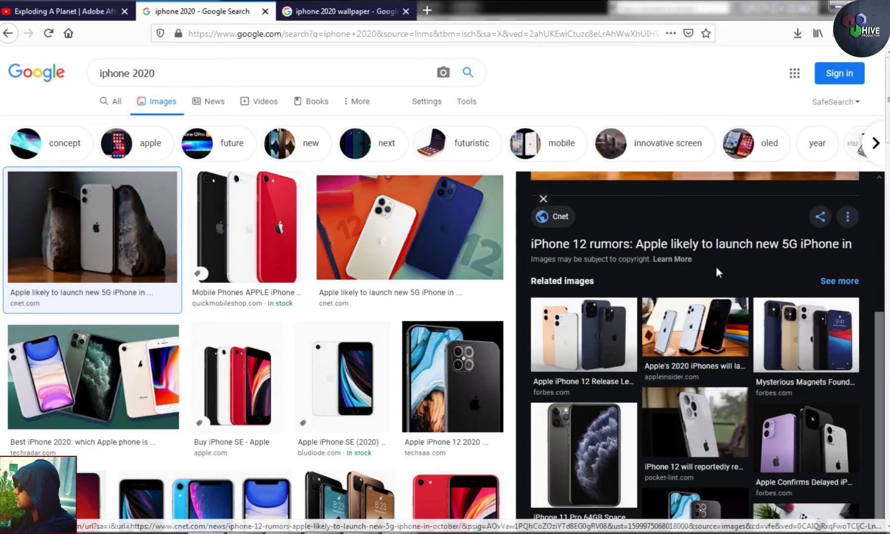
pyautogui.click(791, 405)
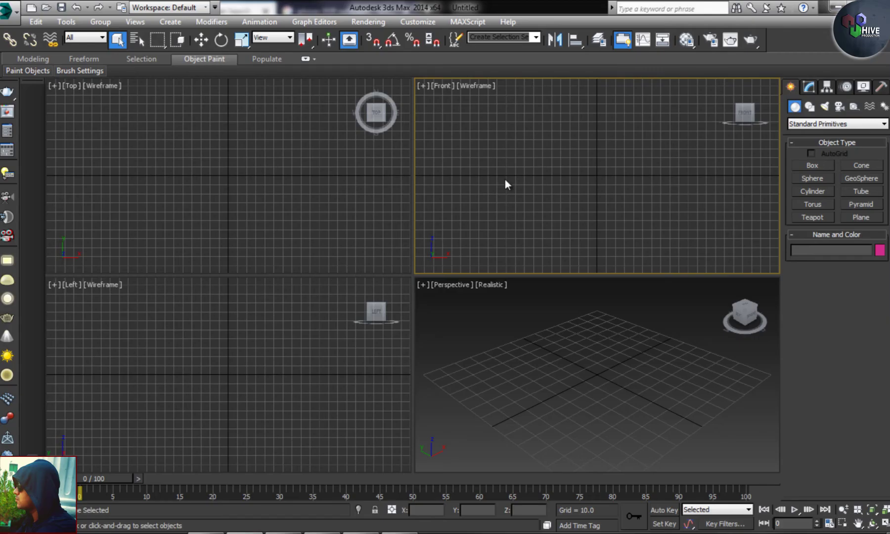
pyautogui.click(809, 106)
# Step: Draw a tall rectangle in the Front view and convert it to an Editable Spline
pyautogui.click(863, 176)
pyautogui.moveTo(555, 102)
pyautogui.mouseDown()
pyautogui.moveTo(656, 258)
pyautogui.moveTo(646, 268)
pyautogui.mouseUp()
pyautogui.rightClick(598, 352)
pyautogui.moveTo(622, 454)
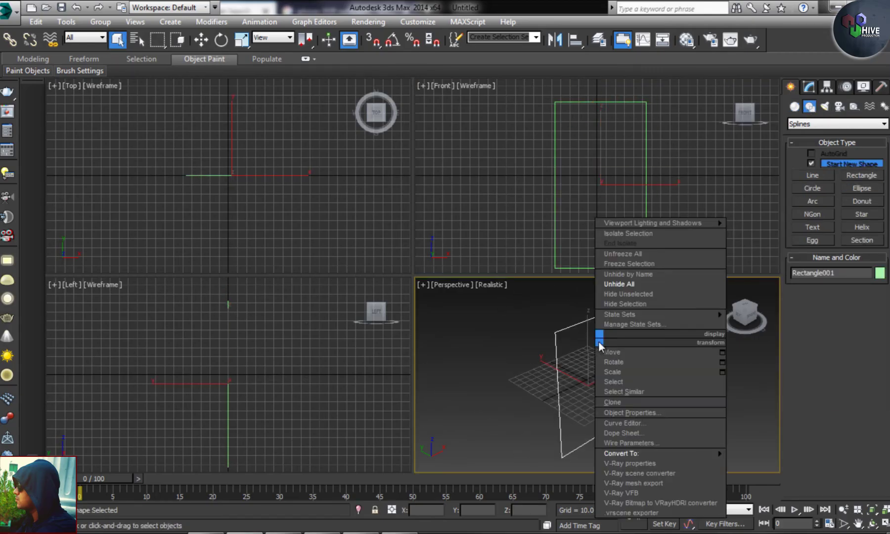
pyautogui.click(756, 457)
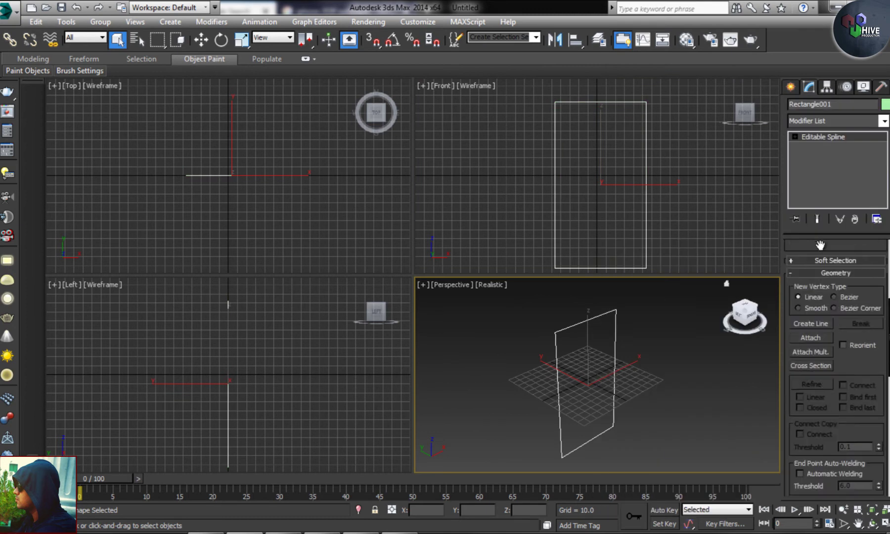
# Step: Fillet all four corner vertices of the rectangle to round them
pyautogui.click(820, 146)
pyautogui.moveTo(549, 96); pyautogui.dragTo(659, 265)
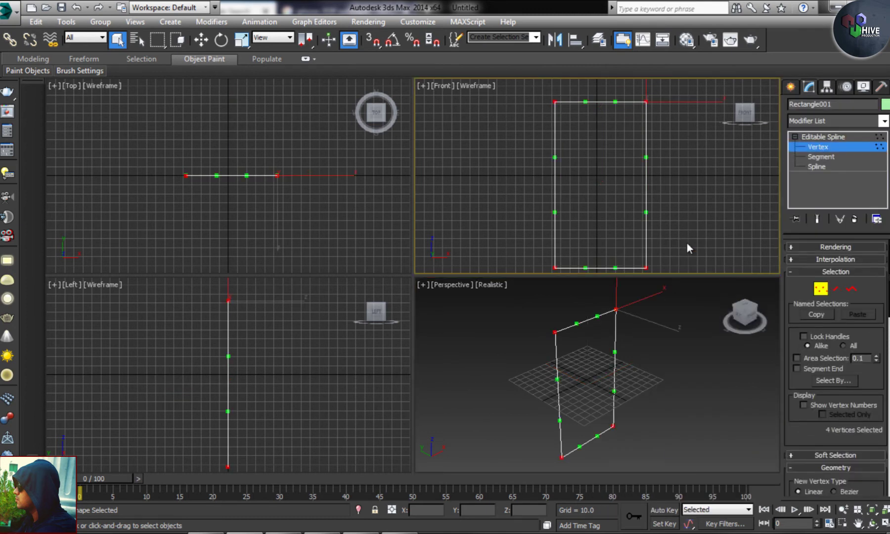
pyautogui.scroll(-5, 834, 417)
pyautogui.scroll(-5, 834, 417)
pyautogui.scroll(-5, 834, 417)
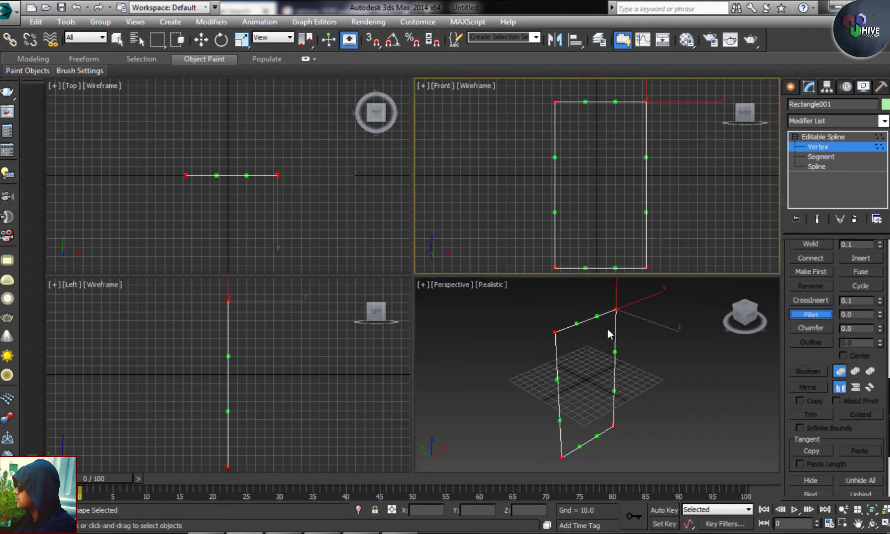
pyautogui.moveTo(556, 332); pyautogui.dragTo(556, 322)
pyautogui.click(724, 229)
# Step: Centre the rounded rectangle at the origin with X, Y and Z set to 0
pyautogui.click(819, 137)
pyautogui.hotkey('alt', 'w')
pyautogui.press('w')
pyautogui.click(530, 258)
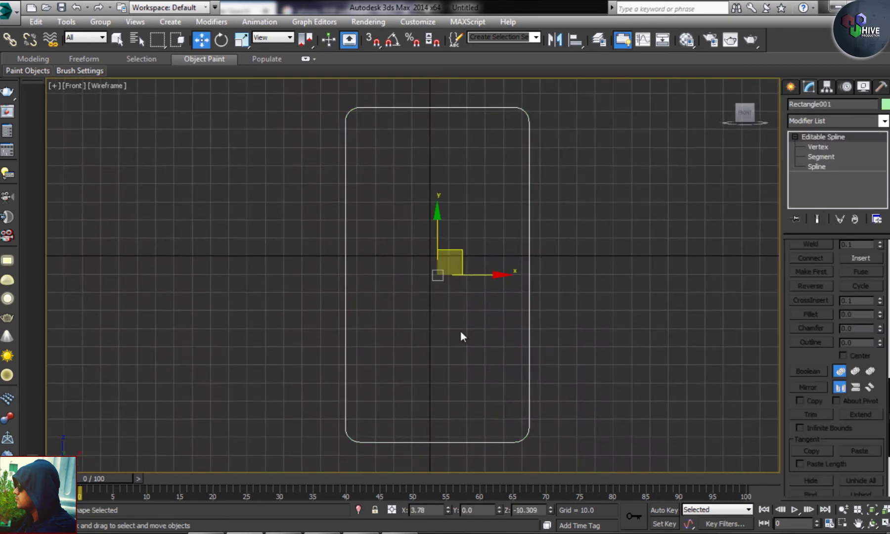
pyautogui.rightClick(446, 514)
pyautogui.rightClick(545, 513)
pyautogui.press('Escape')
pyautogui.write('0')
pyautogui.press('Return')
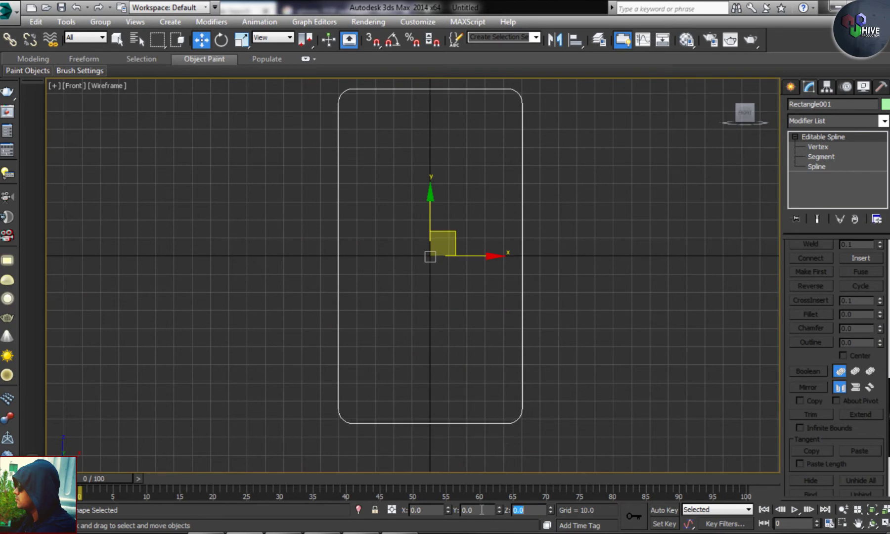
pyautogui.click(583, 356)
# Step: Add an Extrude modifier with Amount 8 to make the phone slab
pyautogui.hotkey('alt', 'w')
pyautogui.click(442, 367)
pyautogui.press('z')
pyautogui.click(883, 120)
pyautogui.scroll(-5, 826, 223)
pyautogui.click(824, 181)
pyautogui.moveTo(871, 263); pyautogui.dragTo(873, 250)
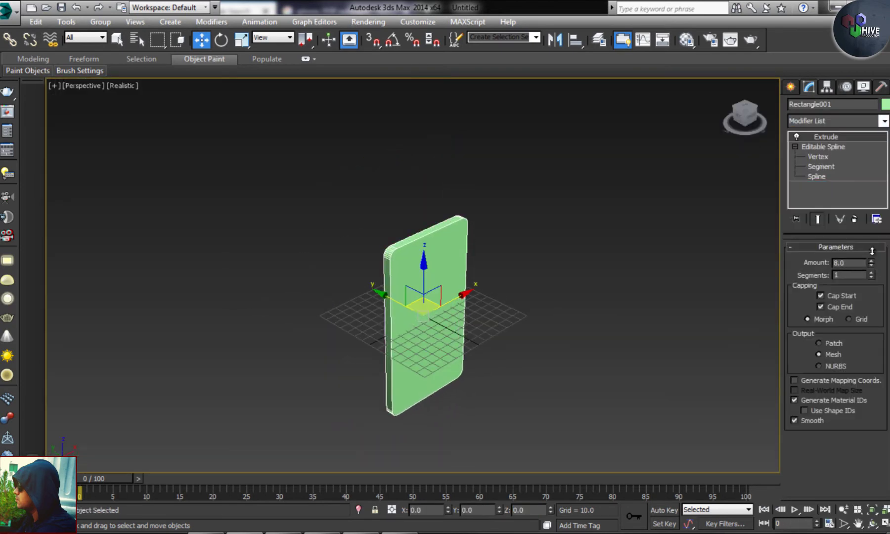
pyautogui.click(594, 322)
pyautogui.keyDown('alt'); pyautogui.moveTo(445, 326); pyautogui.dragTo(386, 350, button='middle'); pyautogui.keyUp('alt')
# Step: Check the slab's spline corner vertex in the four-view layout
pyautogui.hotkey('alt', 'w')
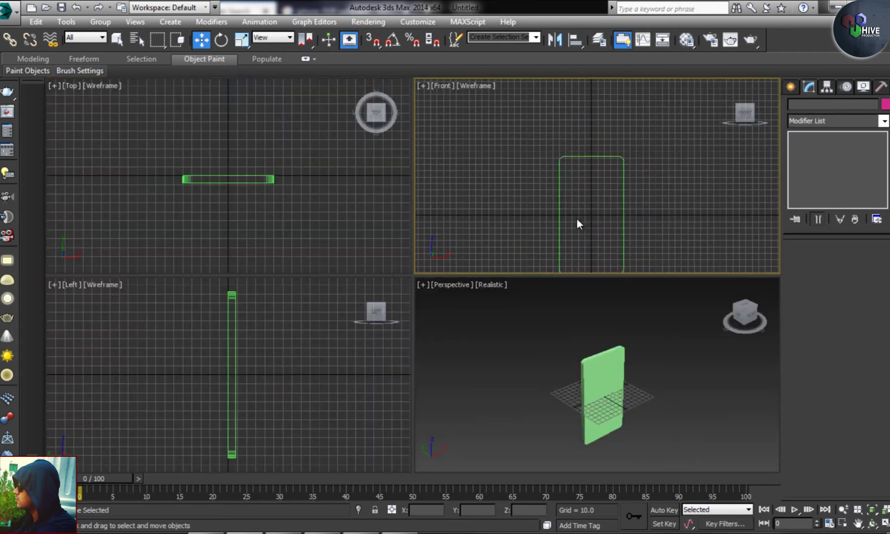
pyautogui.click(577, 218)
pyautogui.click(795, 146)
pyautogui.click(818, 156)
pyautogui.click(619, 157)
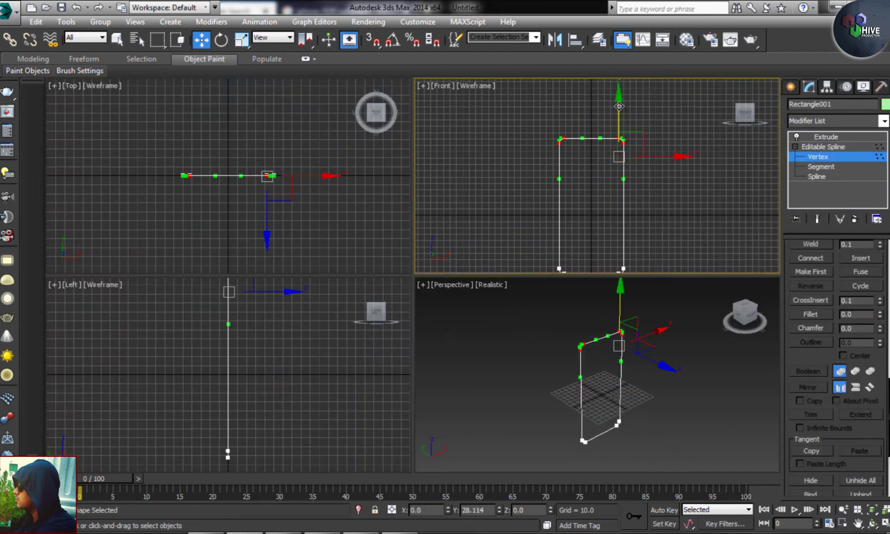
pyautogui.click(825, 146)
pyautogui.click(700, 192)
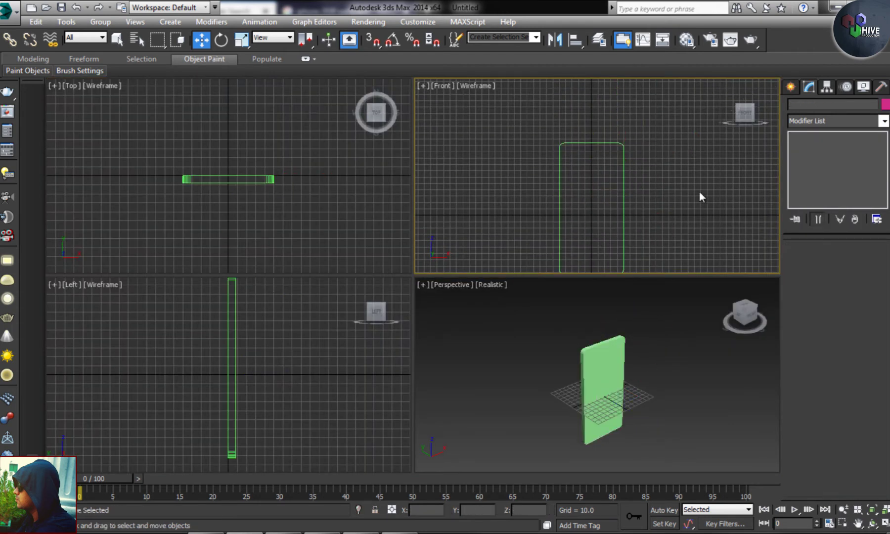
pyautogui.click(588, 381)
# Step: In the maximized Perspective view, convert the slab to an Editable Poly
pyautogui.hotkey('alt', 'w')
pyautogui.click(526, 382)
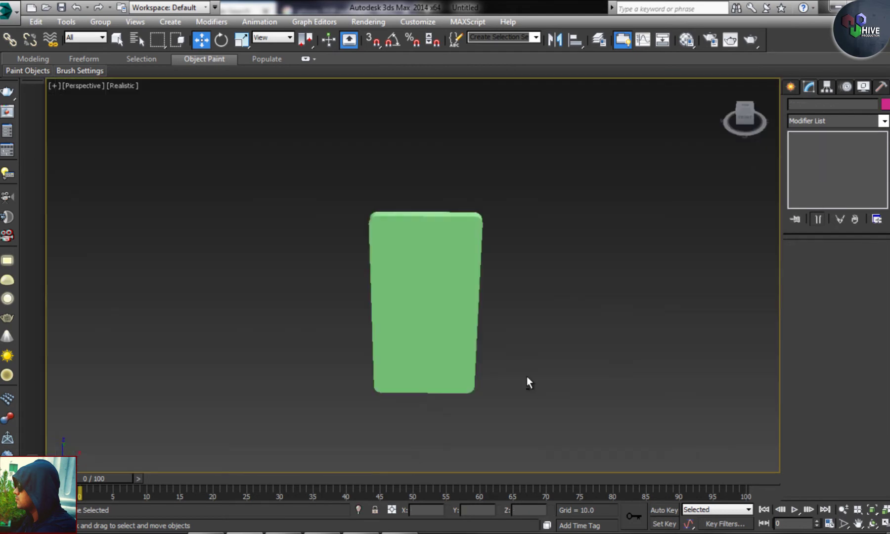
pyautogui.keyDown('alt'); pyautogui.moveTo(527, 381); pyautogui.dragTo(463, 285, button='middle'); pyautogui.keyUp('alt')
pyautogui.click(463, 285)
pyautogui.rightClick(590, 272)
pyautogui.click(643, 451)
# Step: Select the slab's front face polygons and inset them
pyautogui.click(849, 261)
pyautogui.click(399, 297)
pyautogui.keyDown('ctrl'); pyautogui.click(460, 332); pyautogui.keyUp('ctrl')
pyautogui.scroll(4, 480, 297)
pyautogui.keyDown('alt'); pyautogui.moveTo(480, 297); pyautogui.dragTo(406, 164, button='middle'); pyautogui.keyUp('alt')
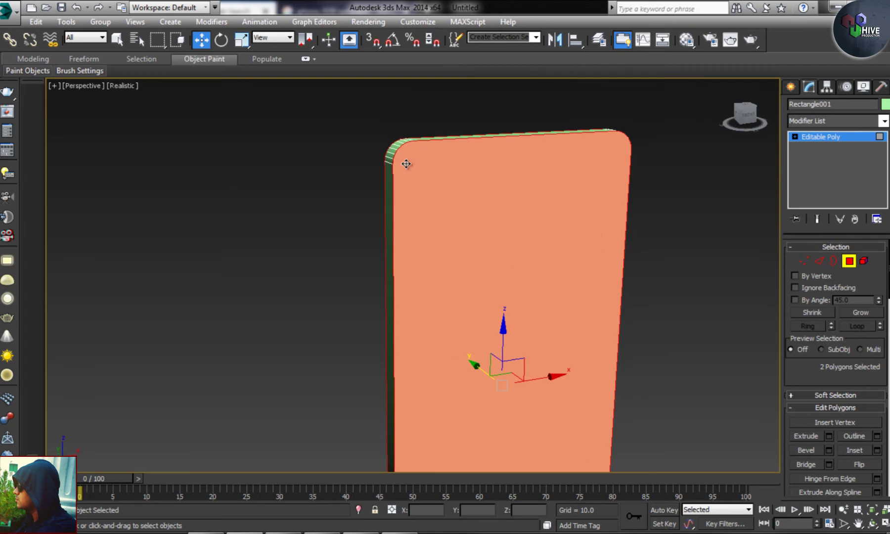
pyautogui.click(856, 451)
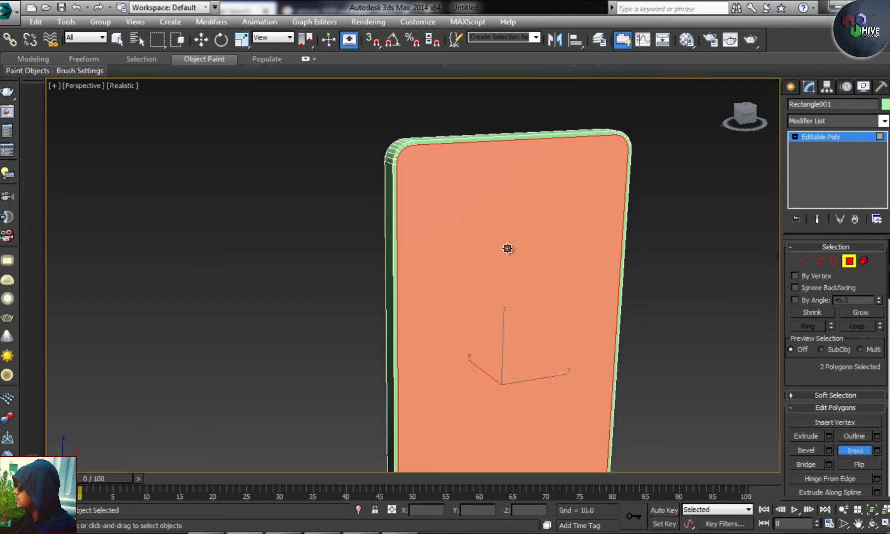
pyautogui.click(849, 260)
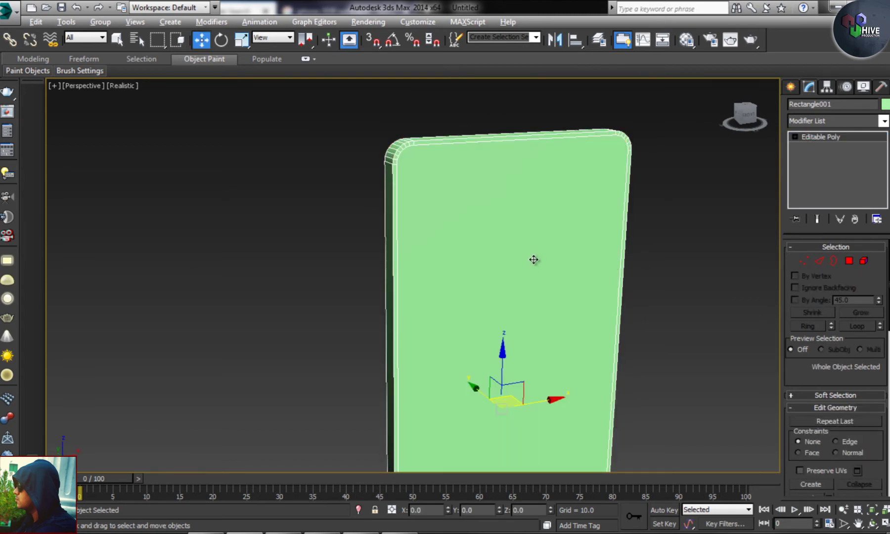
# Step: Detach the inset inner screen panel as a separate object
pyautogui.keyDown('alt'); pyautogui.moveTo(533, 259); pyautogui.dragTo(569, 263, button='middle'); pyautogui.keyUp('alt')
pyautogui.click(849, 260)
pyautogui.keyDown('alt'); pyautogui.moveTo(650, 256); pyautogui.dragTo(573, 285, button='middle'); pyautogui.keyUp('alt')
pyautogui.scroll(-4, 836, 396)
pyautogui.scroll(-2, 836, 395)
pyautogui.click(858, 448)
pyautogui.click(484, 277)
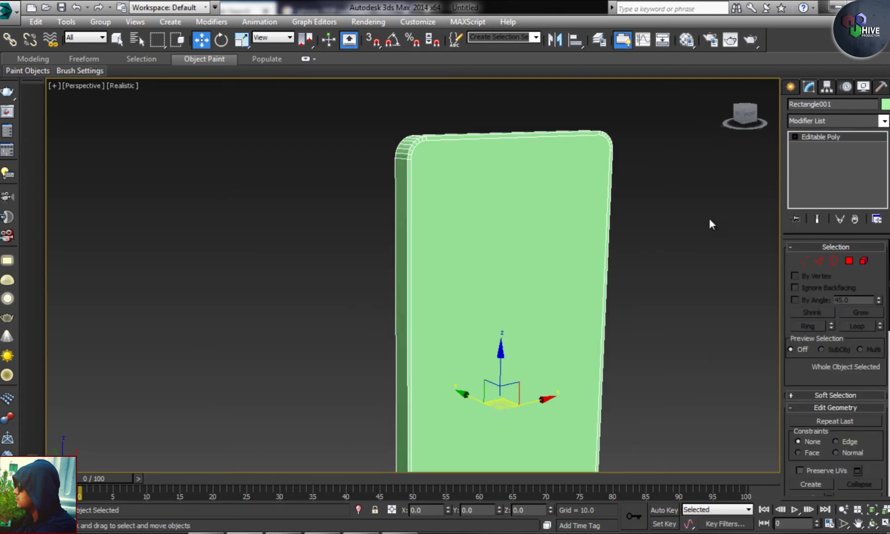
pyautogui.click(501, 366)
pyautogui.moveTo(543, 375); pyautogui.dragTo(701, 366)
pyautogui.hotkey('ctrl', 'z')
pyautogui.hotkey('ctrl', 'z')
# Step: Isolate the rounded frame so it is shown on its own
pyautogui.keyDown('alt'); pyautogui.moveTo(421, 328); pyautogui.dragTo(348, 492, button='middle'); pyautogui.keyUp('alt')
pyautogui.click(359, 510)
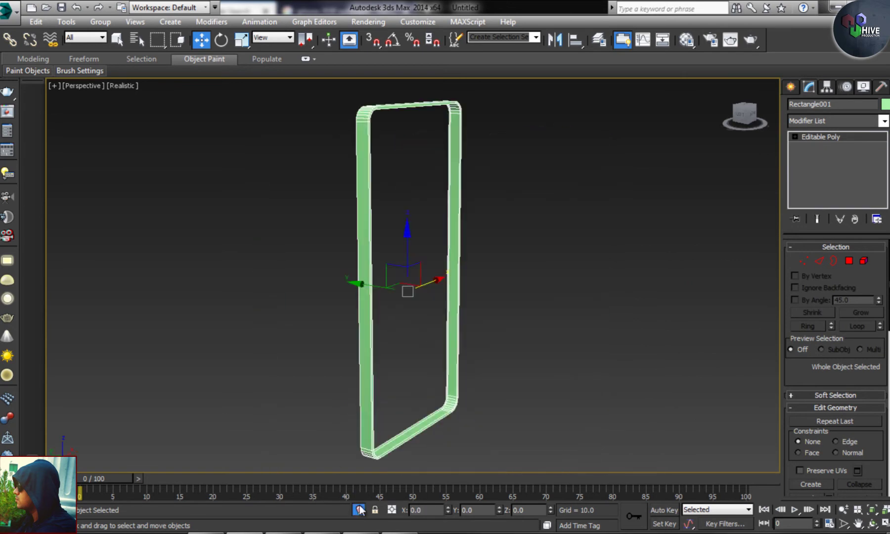
pyautogui.click(426, 343)
pyautogui.moveTo(426, 343)
pyautogui.keyDown('alt'); pyautogui.mouseDown(button='middle')
pyautogui.moveTo(346, 333)
pyautogui.moveTo(408, 269)
pyautogui.moveTo(431, 364)
pyautogui.mouseUp(button='middle'); pyautogui.keyUp('alt')
# Step: In Edge mode, connect new edges across the frame's front walls
pyautogui.click(431, 364)
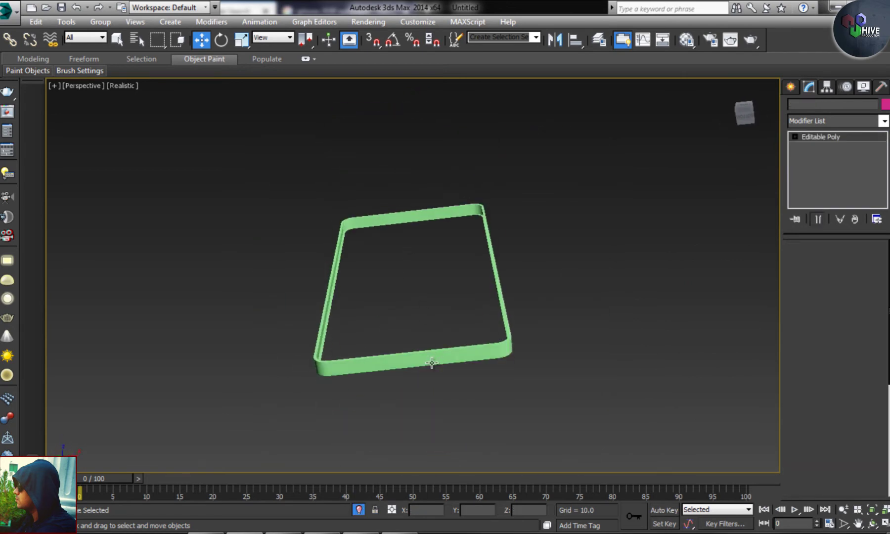
pyautogui.scroll(5, 477, 342)
pyautogui.keyDown('alt'); pyautogui.moveTo(477, 342); pyautogui.dragTo(473, 367, button='middle'); pyautogui.keyUp('alt')
pyautogui.press('2')
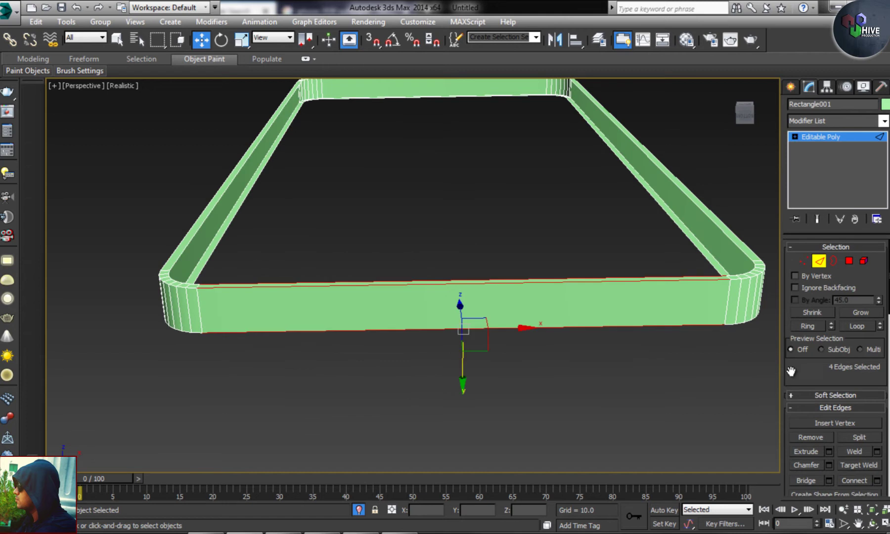
pyautogui.hotkey('ctrl', 'shift', 'e')
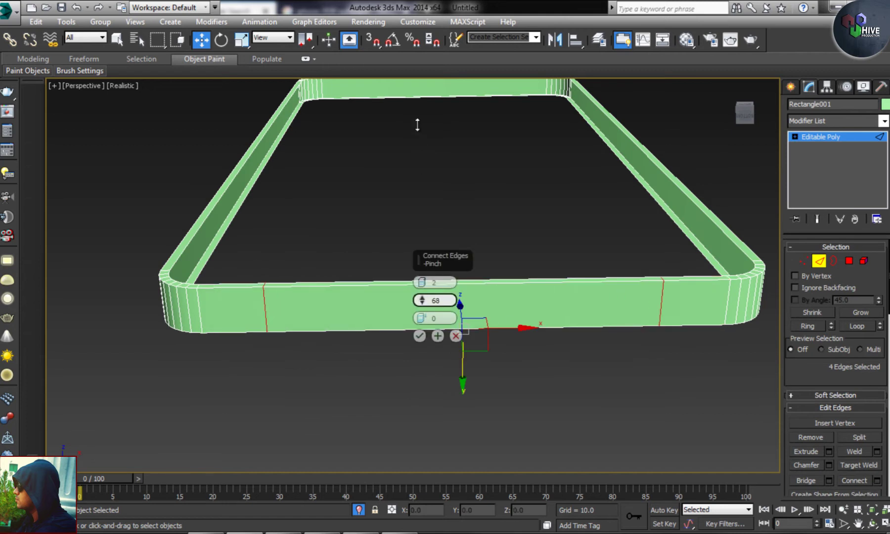
pyautogui.keyDown('alt'); pyautogui.moveTo(450, 190); pyautogui.dragTo(474, 210, button='middle'); pyautogui.keyUp('alt')
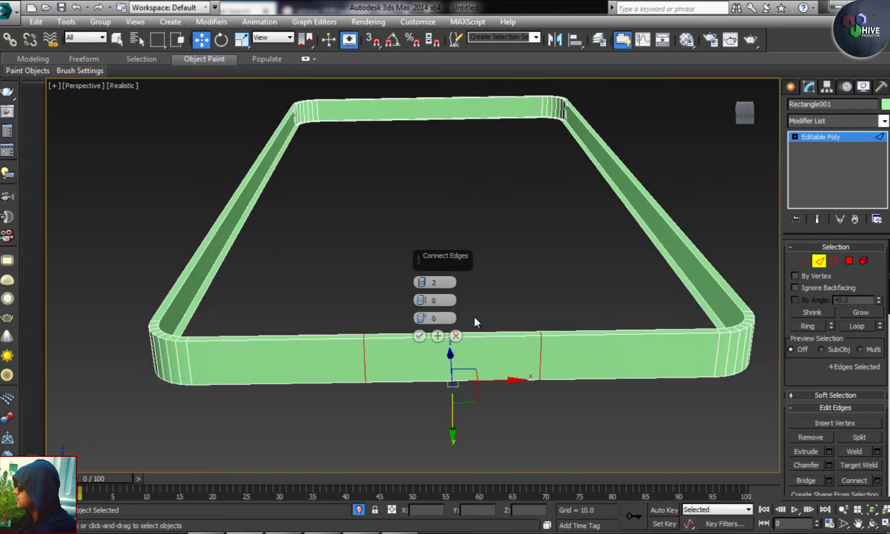
pyautogui.click(419, 336)
# Step: Connect the top wall edges with 2 segments and chamfer them by 0.576
pyautogui.keyDown('ctrl'); pyautogui.moveTo(418, 89); pyautogui.dragTo(435, 186); pyautogui.keyUp('ctrl')
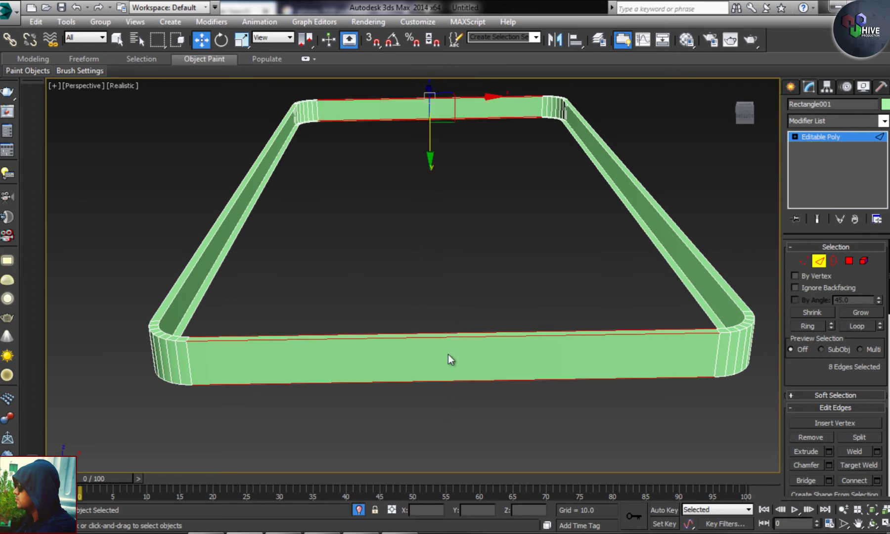
pyautogui.click(878, 481)
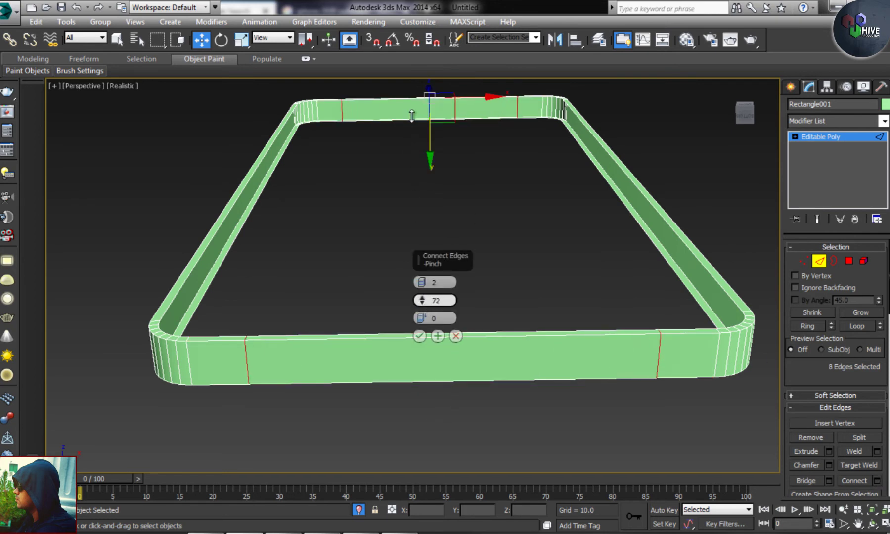
pyautogui.click(419, 336)
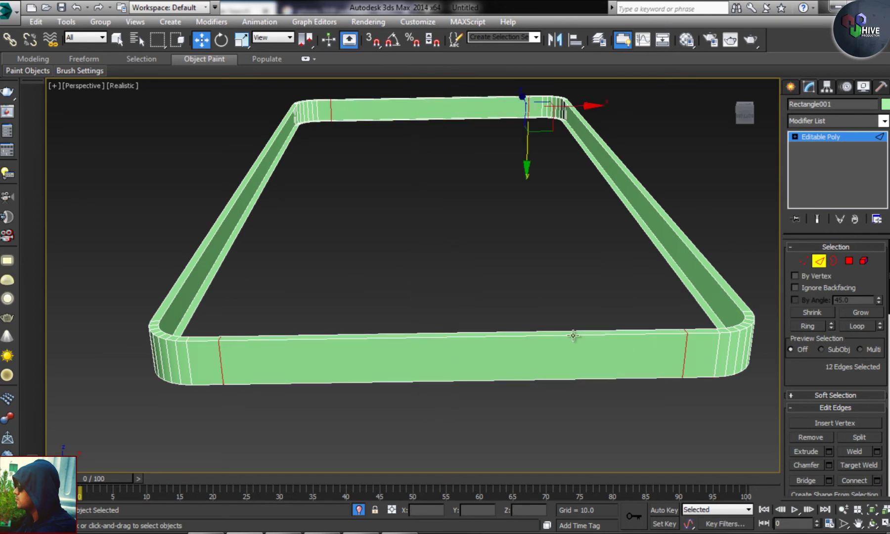
pyautogui.click(829, 466)
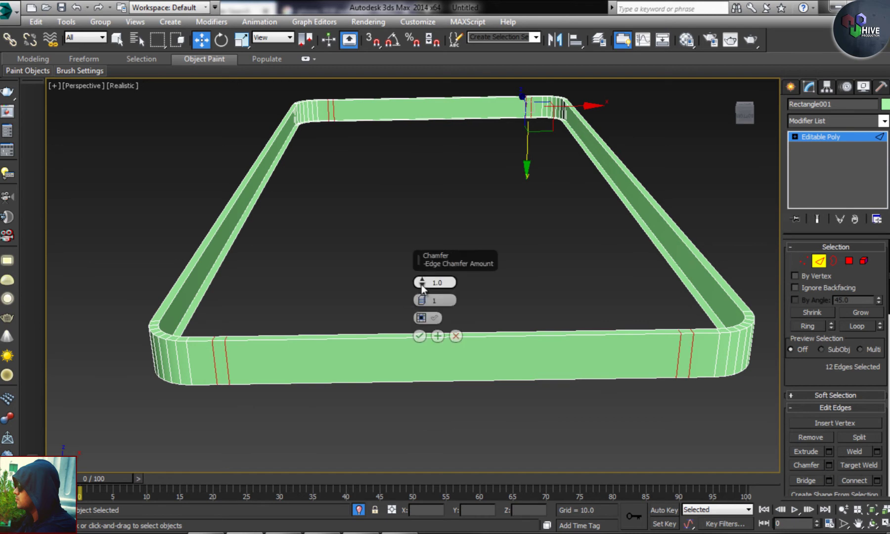
pyautogui.click(420, 336)
# Step: Connect and chamfer paired edges on the side walls, then return to four viewports
pyautogui.keyDown('alt'); pyautogui.moveTo(552, 373); pyautogui.dragTo(491, 367, button='middle'); pyautogui.keyUp('alt')
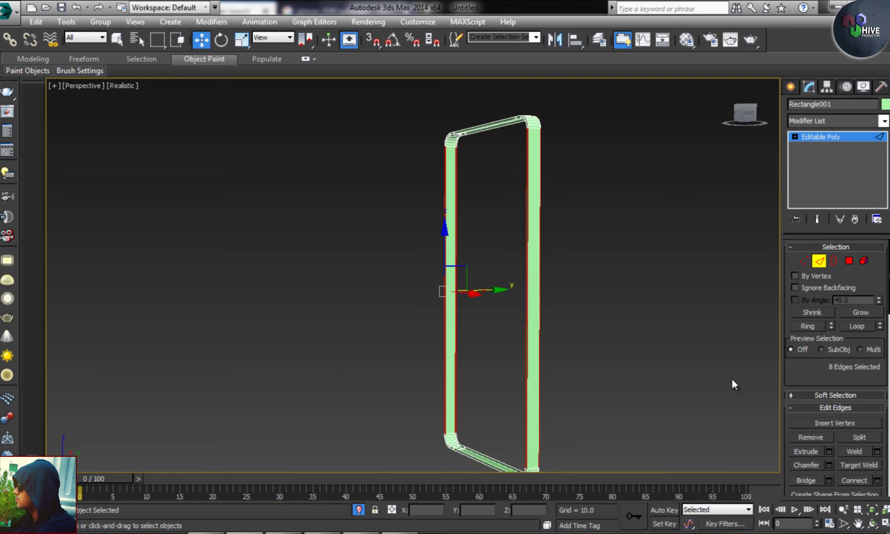
pyautogui.click(878, 481)
pyautogui.click(419, 336)
pyautogui.click(830, 465)
pyautogui.keyDown('alt'); pyautogui.moveTo(489, 308); pyautogui.dragTo(550, 271, button='middle'); pyautogui.keyUp('alt')
pyautogui.scroll(3, 436, 170)
pyautogui.click(419, 336)
pyautogui.moveTo(553, 329)
pyautogui.keyDown('alt'); pyautogui.mouseDown(button='middle')
pyautogui.moveTo(593, 278)
pyautogui.moveTo(603, 297)
pyautogui.mouseUp(button='middle'); pyautogui.keyUp('alt')
pyautogui.hotkey('ctrl', 'd')
pyautogui.hotkey('alt', 'w')
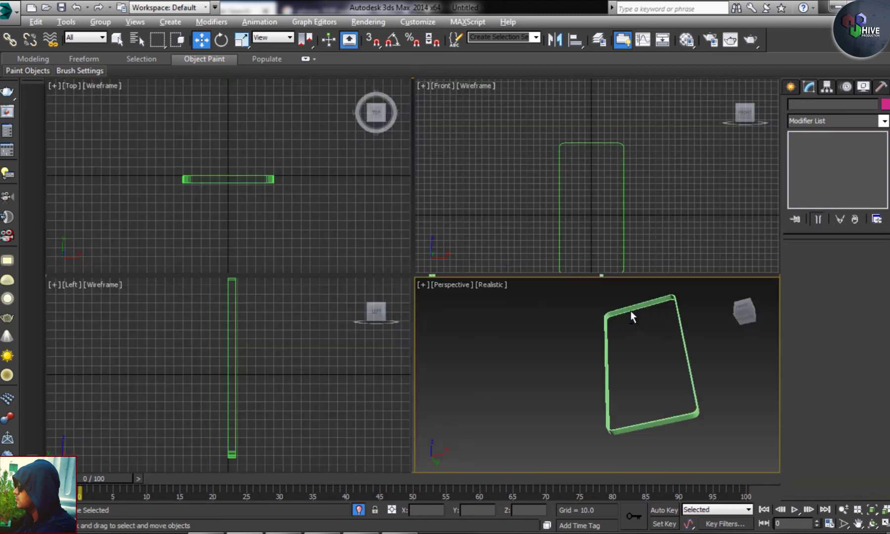
pyautogui.click(791, 88)
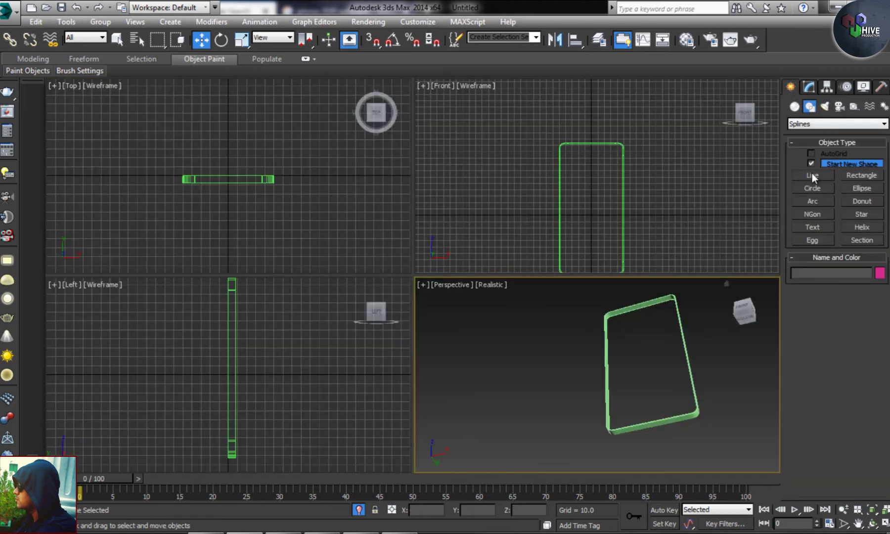
# Step: Draw a small rectangle in the Top view, convert it to Editable Spline, and round its corners
pyautogui.click(862, 176)
pyautogui.scroll(2, 328, 191)
pyautogui.hotkey('alt', 'w')
pyautogui.scroll(3, 412, 248)
pyautogui.scroll(1, 343, 274)
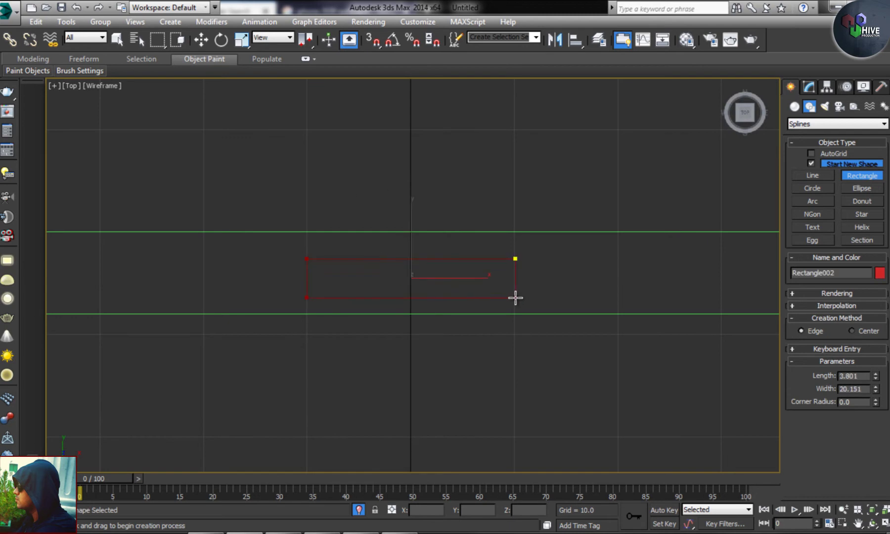
pyautogui.rightClick(512, 282)
pyautogui.rightClick(469, 271)
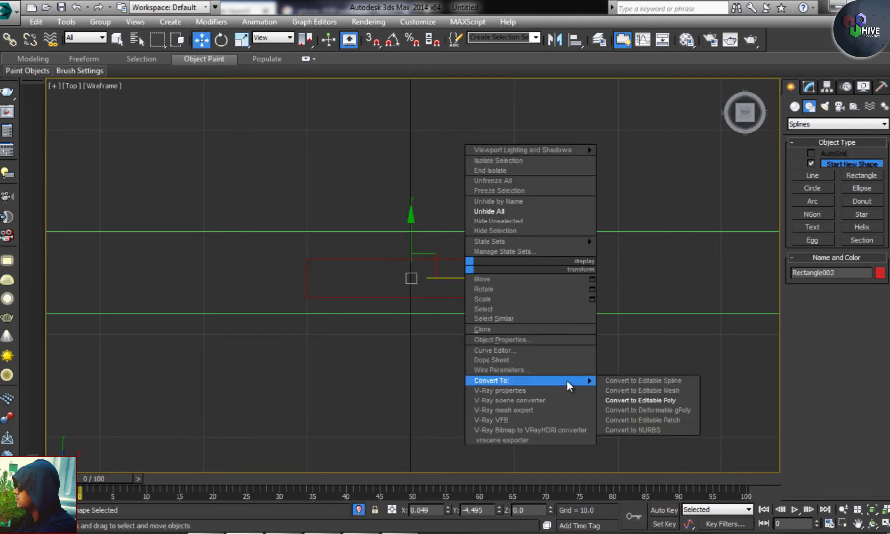
pyautogui.click(663, 381)
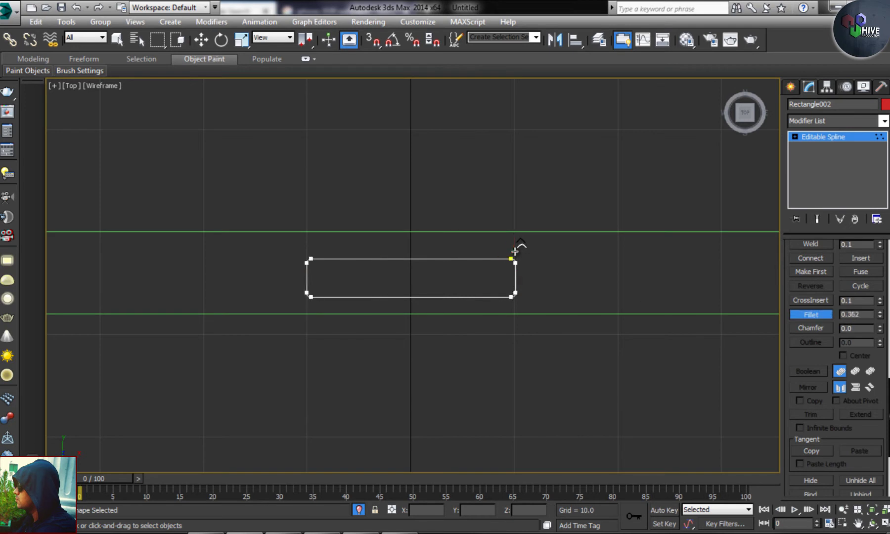
pyautogui.click(823, 143)
pyautogui.press('w')
pyautogui.hotkey('alt', 'w')
pyautogui.hotkey('alt', 'w')
# Step: Scale the small rounded rectangle in the Top view
pyautogui.moveTo(544, 315)
pyautogui.keyDown('alt'); pyautogui.mouseDown(button='middle')
pyautogui.moveTo(555, 278)
pyautogui.moveTo(534, 248)
pyautogui.mouseUp(button='middle'); pyautogui.keyUp('alt')
pyautogui.moveTo(521, 331)
pyautogui.keyDown('alt'); pyautogui.mouseDown(button='middle')
pyautogui.moveTo(530, 389)
pyautogui.moveTo(495, 336)
pyautogui.mouseUp(button='middle'); pyautogui.keyUp('alt')
pyautogui.press('t')
pyautogui.press('r')
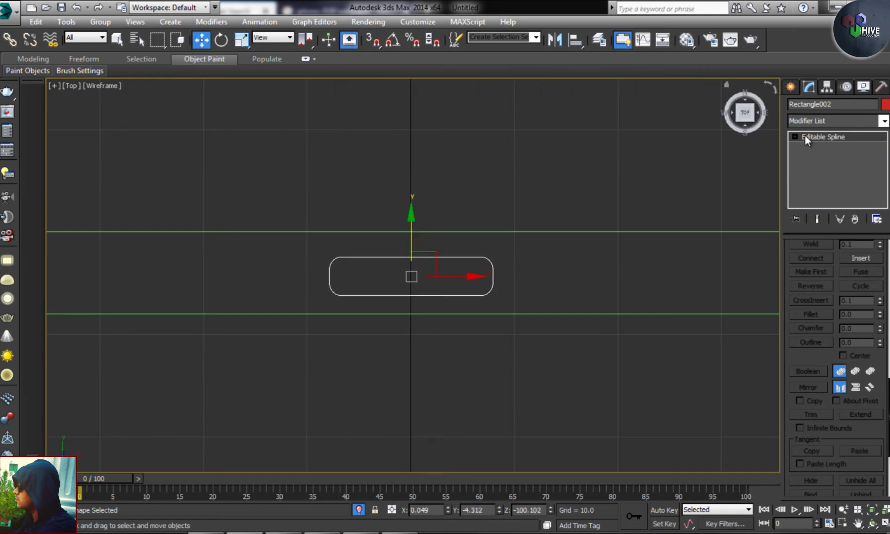
pyautogui.hotkey('alt', 'w')
# Step: Restore the accidentally orbited viewport back to a Front view
pyautogui.keyDown('alt'); pyautogui.moveTo(644, 149); pyautogui.dragTo(712, 324, button='middle'); pyautogui.keyUp('alt')
pyautogui.scroll(3, 712, 323)
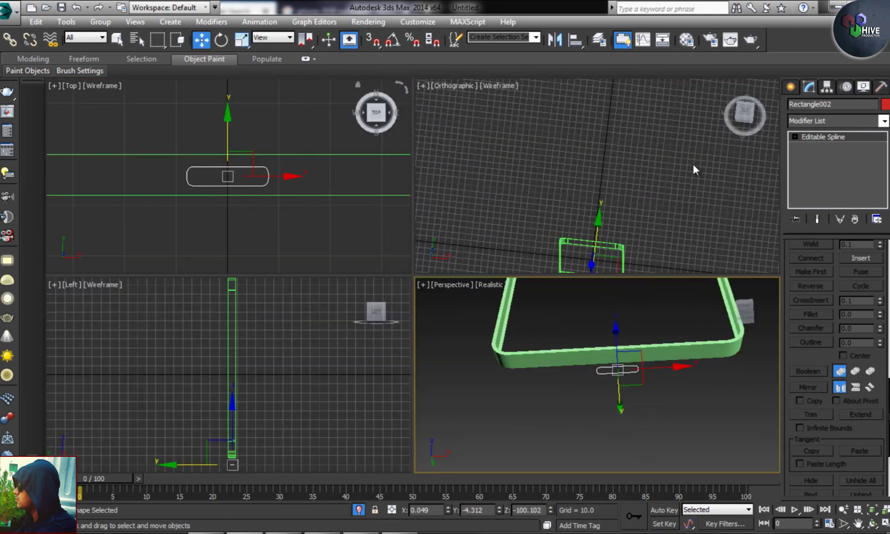
pyautogui.keyDown('alt'); pyautogui.moveTo(694, 165); pyautogui.dragTo(657, 139, button='middle'); pyautogui.keyUp('alt')
pyautogui.press('r')
pyautogui.press('e')
pyautogui.press('r')
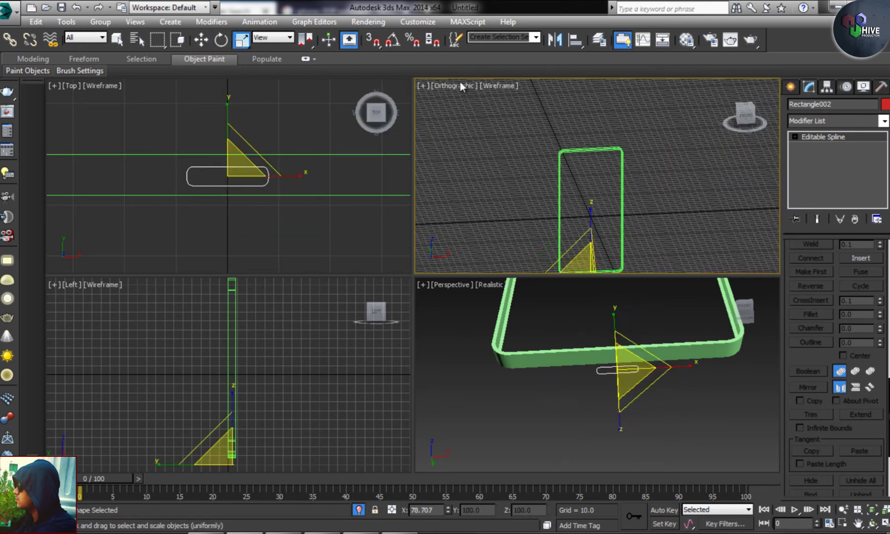
pyautogui.click(460, 86)
pyautogui.click(503, 187)
pyautogui.moveTo(581, 333); pyautogui.dragTo(567, 372, button='middle')
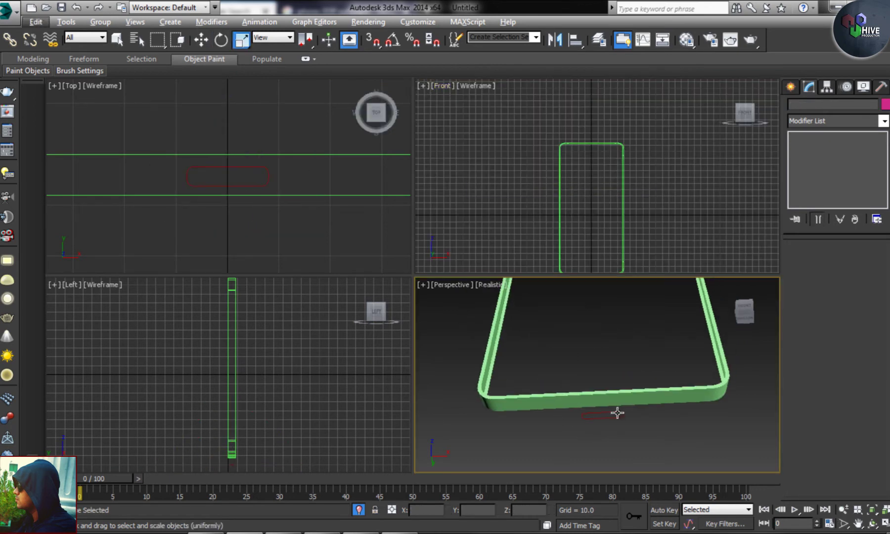
# Step: Extrude the small rounded rectangle to a depth of 3.5
pyautogui.click(617, 413)
pyautogui.hotkey('alt', 'w')
pyautogui.click(836, 121)
pyautogui.click(821, 195)
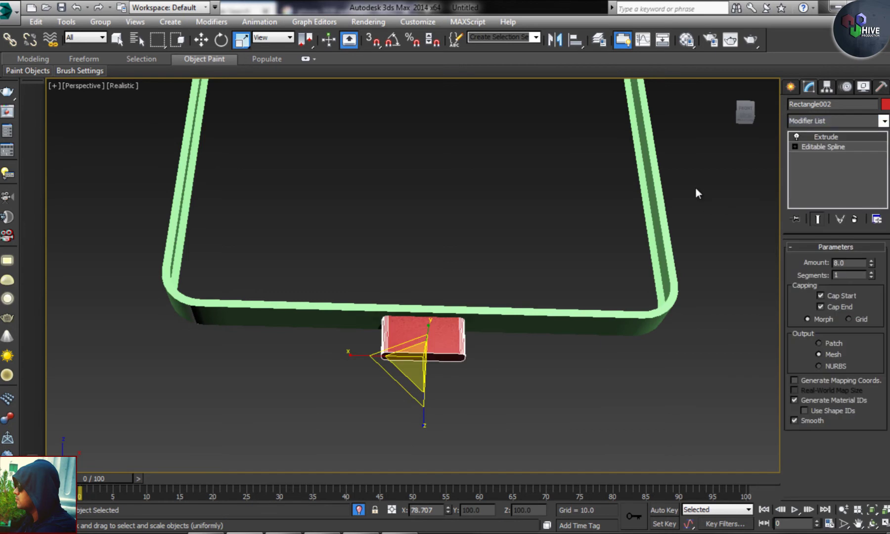
pyautogui.moveTo(873, 267); pyautogui.dragTo(872, 277)
# Step: Shift-move a copy of the slot block and check the phone's bottom edge
pyautogui.press('w')
pyautogui.keyDown('shift'); pyautogui.moveTo(423, 342); pyautogui.dragTo(432, 371); pyautogui.keyUp('shift')
pyautogui.press('Escape')
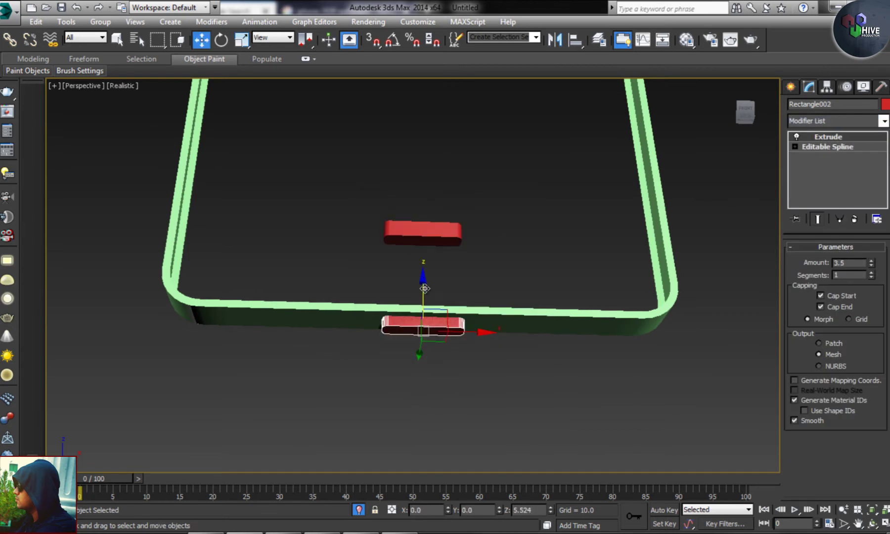
pyautogui.moveTo(471, 373)
pyautogui.keyDown('alt'); pyautogui.mouseDown(button='middle')
pyautogui.moveTo(459, 342)
pyautogui.moveTo(518, 339)
pyautogui.mouseUp(button='middle'); pyautogui.keyUp('alt')
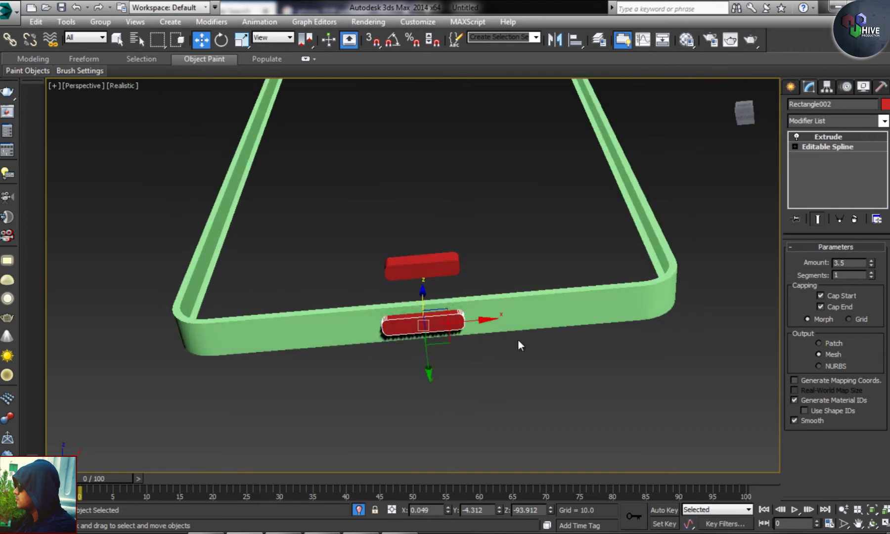
pyautogui.press('t')
pyautogui.click(791, 87)
# Step: Create a small cylinder and raise it to the height of the frame's bottom rim
pyautogui.click(795, 106)
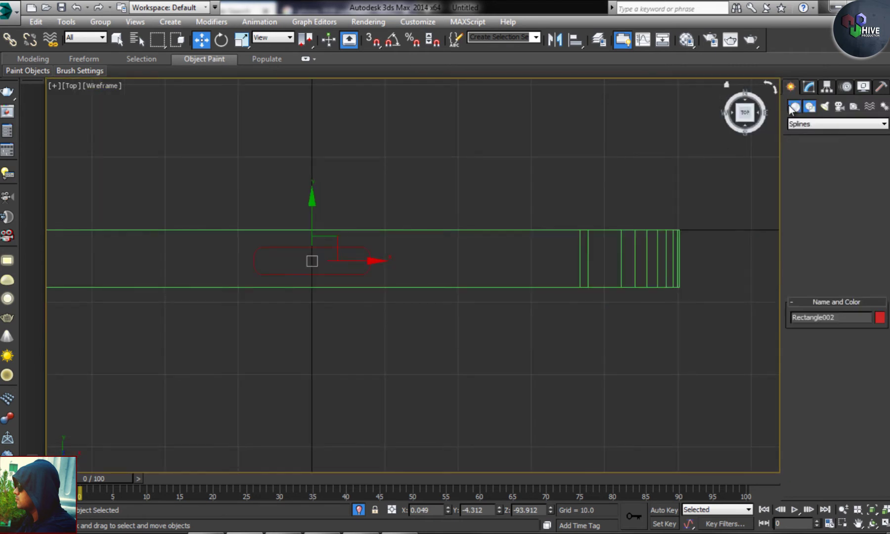
pyautogui.click(814, 191)
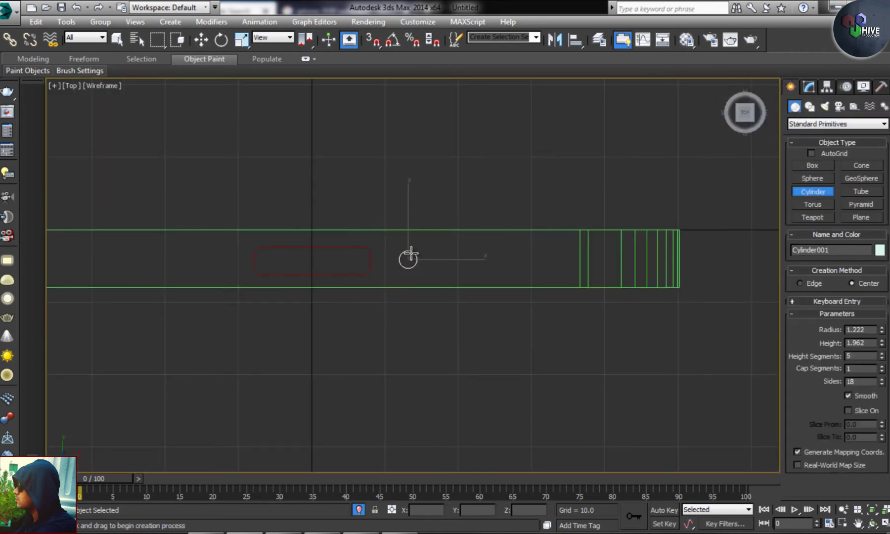
pyautogui.click(411, 254)
pyautogui.hotkey('alt', 'w')
pyautogui.press('w')
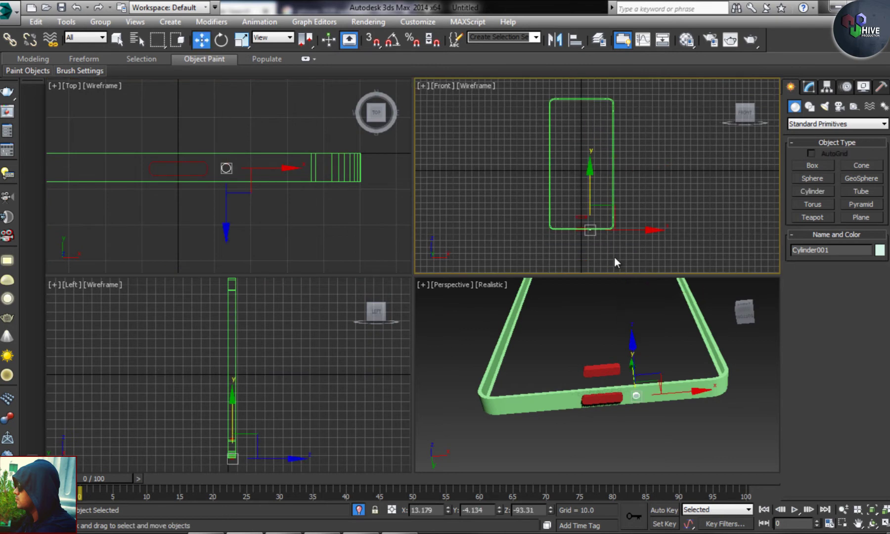
pyautogui.scroll(5, 599, 241)
pyautogui.moveTo(548, 144); pyautogui.dragTo(549, 133)
# Step: Make a row of five instanced cylinders and copy the row to the slot's other side
pyautogui.hotkey('alt', 'w')
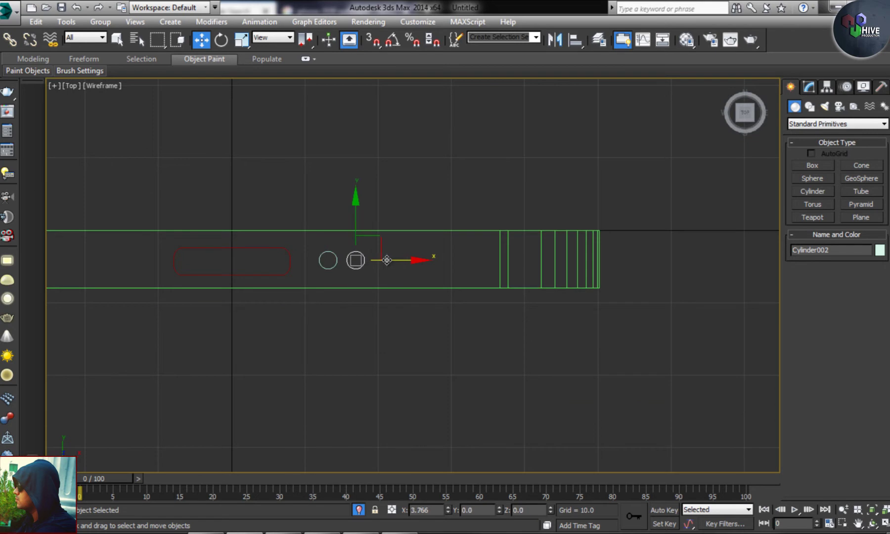
pyautogui.keyDown('shift'); pyautogui.moveTo(387, 259); pyautogui.dragTo(475, 278); pyautogui.keyUp('shift')
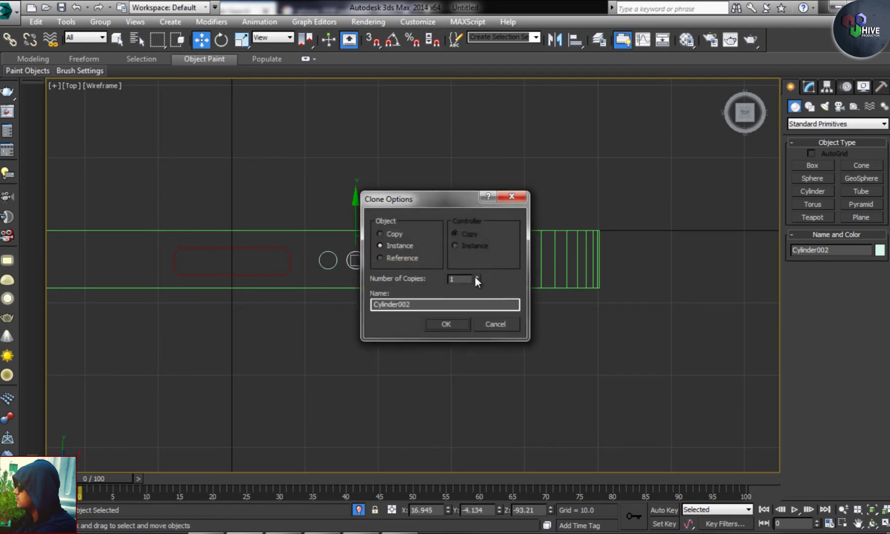
pyautogui.click(454, 322)
pyautogui.scroll(-3, 572, 293)
pyautogui.scroll(3, 597, 272)
pyautogui.keyDown('shift'); pyautogui.moveTo(585, 271); pyautogui.dragTo(305, 273); pyautogui.keyUp('shift')
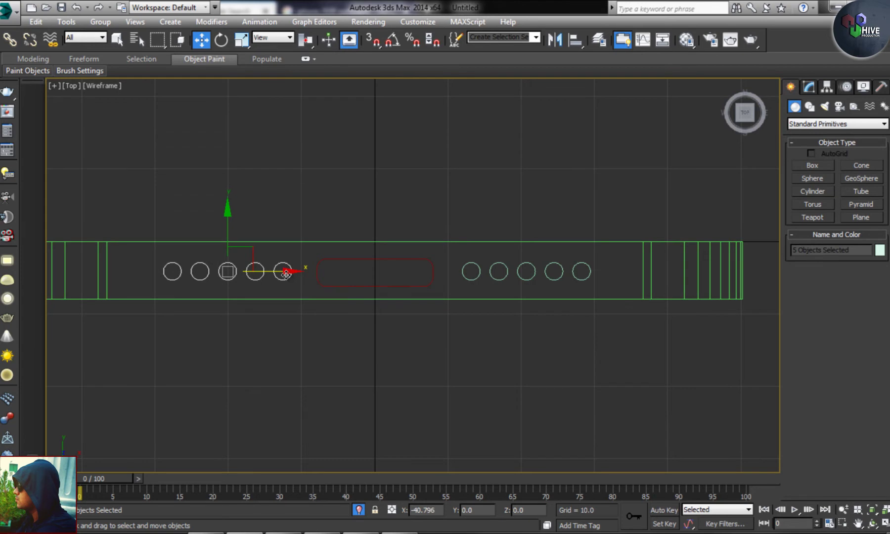
pyautogui.press('Return')
pyautogui.moveTo(164, 292); pyautogui.dragTo(403, 292, button='middle')
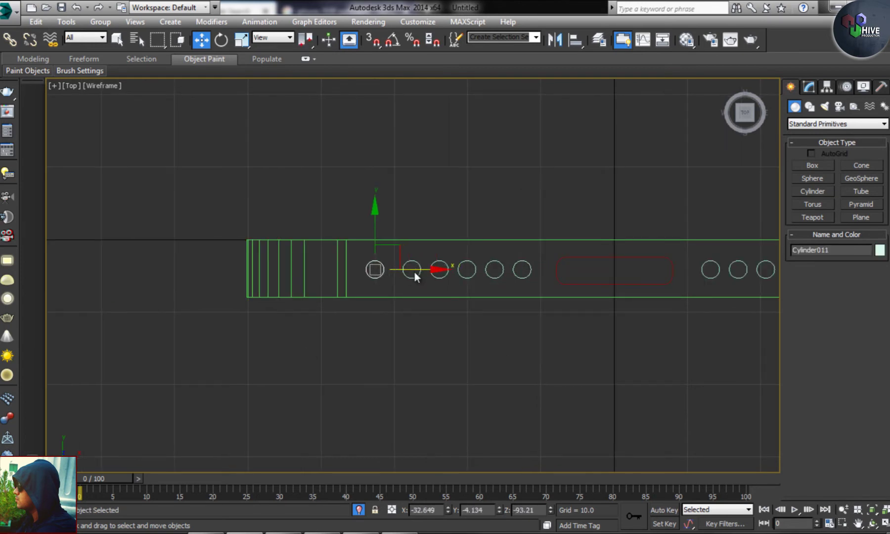
# Step: Scale one cylinder up to about twice its size and view the frame's bottom edge
pyautogui.press('r')
pyautogui.moveTo(373, 272); pyautogui.dragTo(382, 205)
pyautogui.press('w')
pyautogui.press('p')
pyautogui.keyDown('alt'); pyautogui.moveTo(489, 394); pyautogui.dragTo(446, 348, button='middle'); pyautogui.keyUp('alt')
# Step: Subtract the cylinders and slot block from the phone frame with a ProBoolean
pyautogui.click(592, 324)
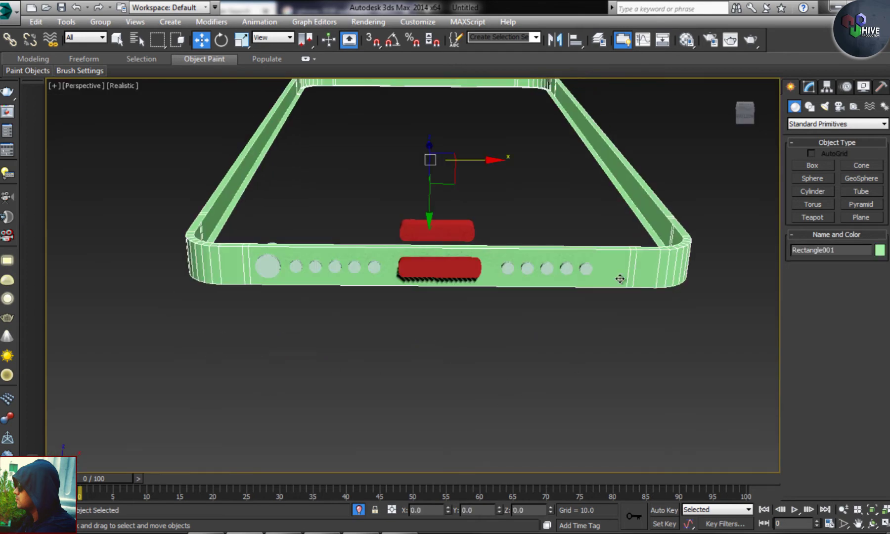
pyautogui.click(836, 124)
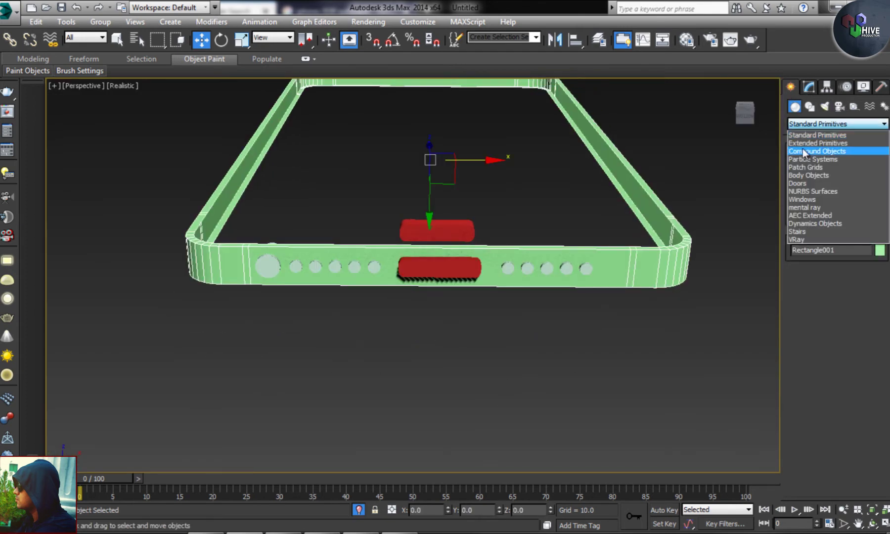
pyautogui.click(816, 147)
pyautogui.click(813, 230)
pyautogui.click(586, 269)
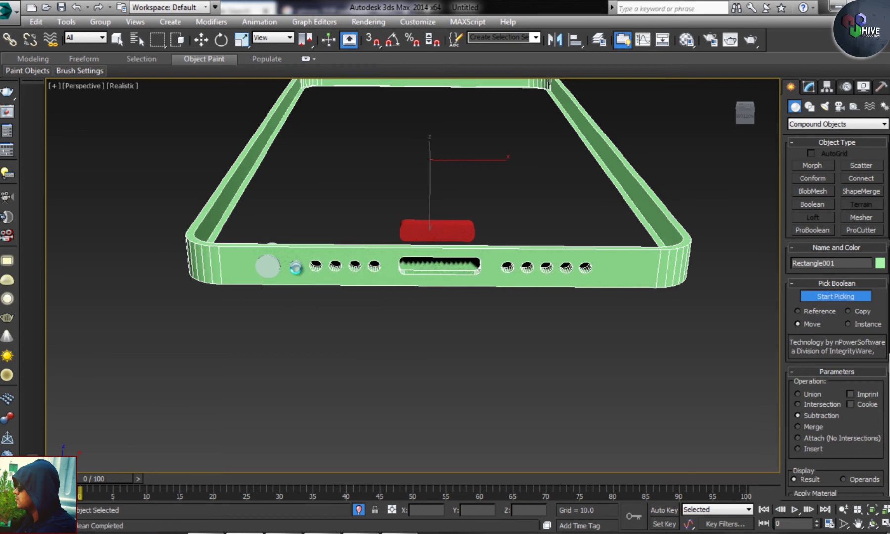
pyautogui.keyDown('alt'); pyautogui.moveTo(294, 266); pyautogui.dragTo(363, 321, button='middle'); pyautogui.keyUp('alt')
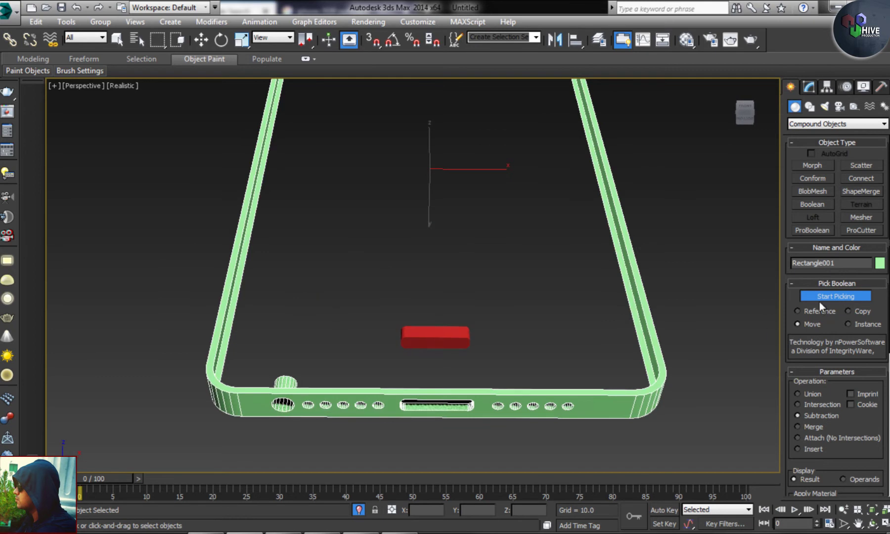
pyautogui.rightClick(624, 242)
# Step: Convert the frame to Editable Poly and inspect the cutouts at polygon level
pyautogui.click(794, 370)
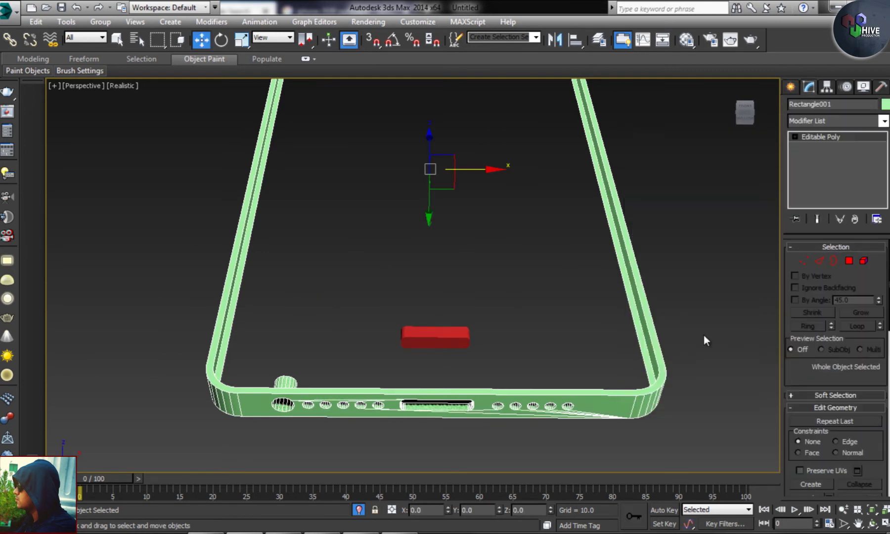
pyautogui.click(849, 260)
pyautogui.keyDown('alt'); pyautogui.moveTo(572, 294); pyautogui.dragTo(475, 317, button='middle'); pyautogui.keyUp('alt')
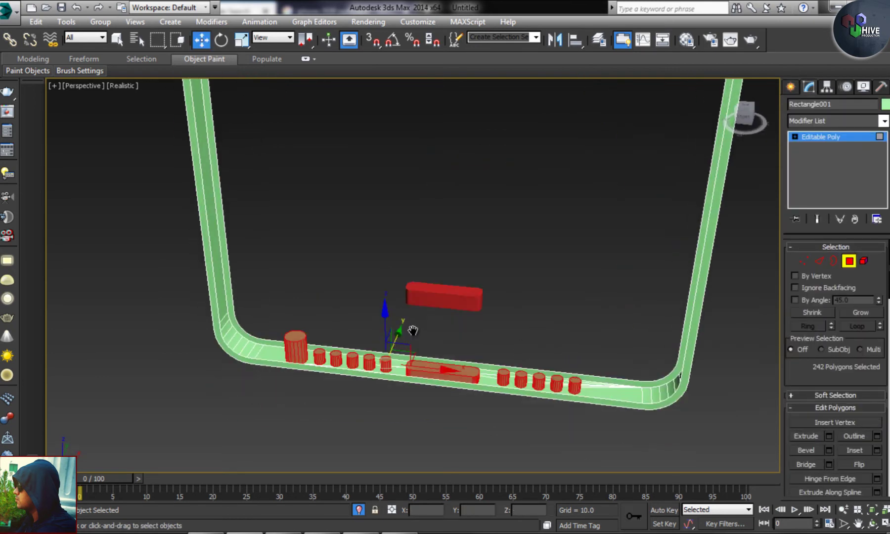
pyautogui.scroll(5, 457, 323)
pyautogui.hotkey('ctrl', 'd')
pyautogui.scroll(-5, 363, 346)
pyautogui.moveTo(380, 320)
pyautogui.keyDown('alt'); pyautogui.mouseDown(button='middle')
pyautogui.moveTo(351, 299)
pyautogui.moveTo(328, 298)
pyautogui.mouseUp(button='middle'); pyautogui.keyUp('alt')
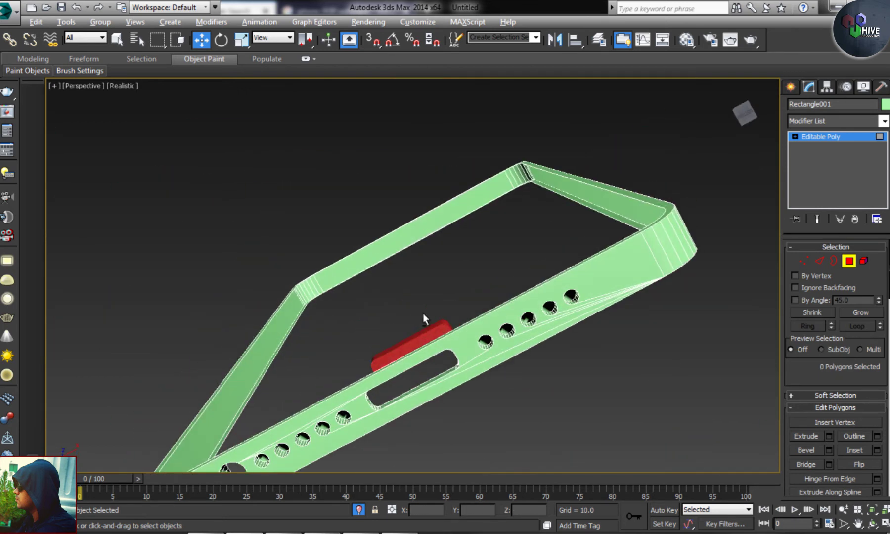
# Step: Select the red slot block and zoom the top view onto it
pyautogui.click(746, 112)
pyautogui.click(396, 458)
pyautogui.press('z')
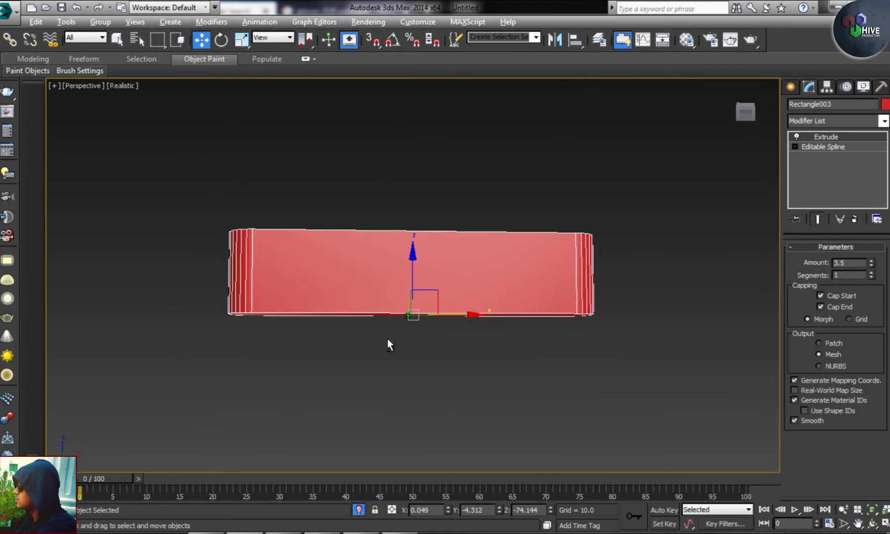
pyautogui.hotkey('alt', 'w')
pyautogui.rightClick(264, 208)
pyautogui.hotkey('alt', 'w')
pyautogui.scroll(3, 601, 277)
# Step: Outline the slot block's rounded-rectangle spline into a thin rim
pyautogui.click(841, 146)
pyautogui.click(795, 147)
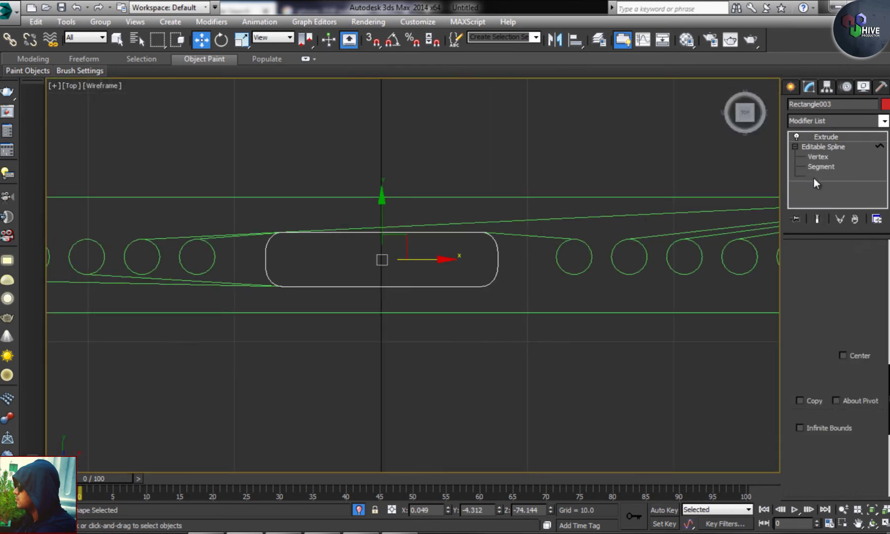
pyautogui.click(817, 176)
pyautogui.moveTo(213, 214); pyautogui.dragTo(684, 371)
pyautogui.click(811, 342)
pyautogui.scroll(3, 425, 301)
pyautogui.moveTo(418, 277); pyautogui.dragTo(420, 264)
pyautogui.click(821, 147)
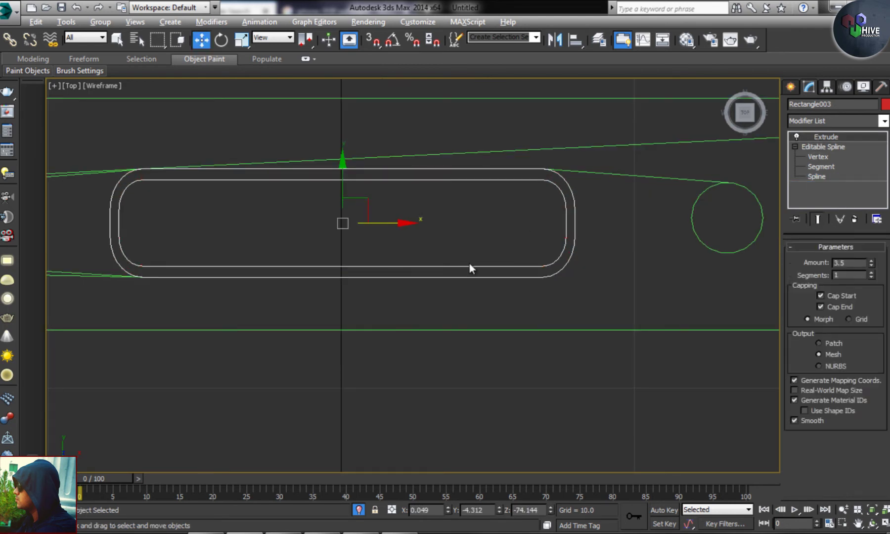
# Step: Lower the slot rim so it sinks into the phone frame's bottom edge
pyautogui.press('p')
pyautogui.scroll(-3, 430, 247)
pyautogui.moveTo(429, 189); pyautogui.dragTo(431, 391)
pyautogui.moveTo(432, 391)
pyautogui.keyDown('alt'); pyautogui.mouseDown(button='middle')
pyautogui.moveTo(447, 292)
pyautogui.moveTo(457, 358)
pyautogui.mouseUp(button='middle'); pyautogui.keyUp('alt')
pyautogui.scroll(3, 406, 356)
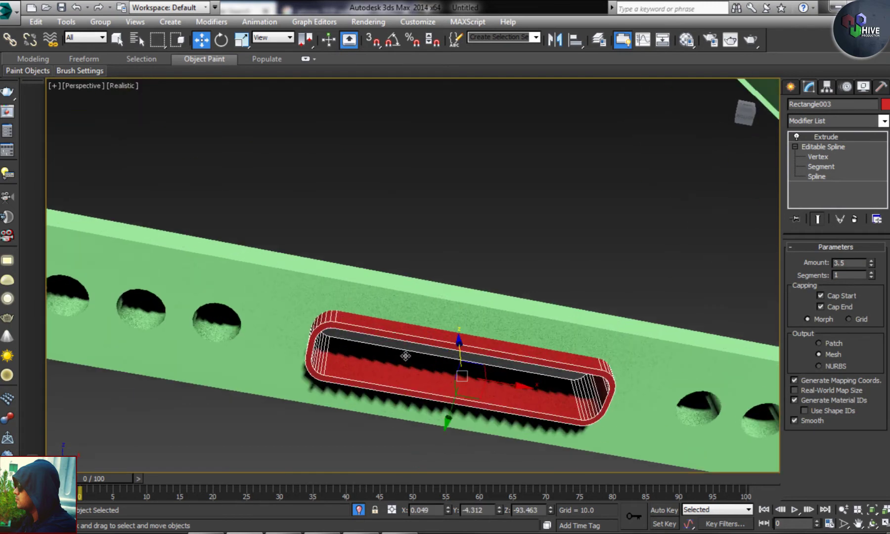
pyautogui.scroll(-3, 435, 307)
pyautogui.click(435, 307)
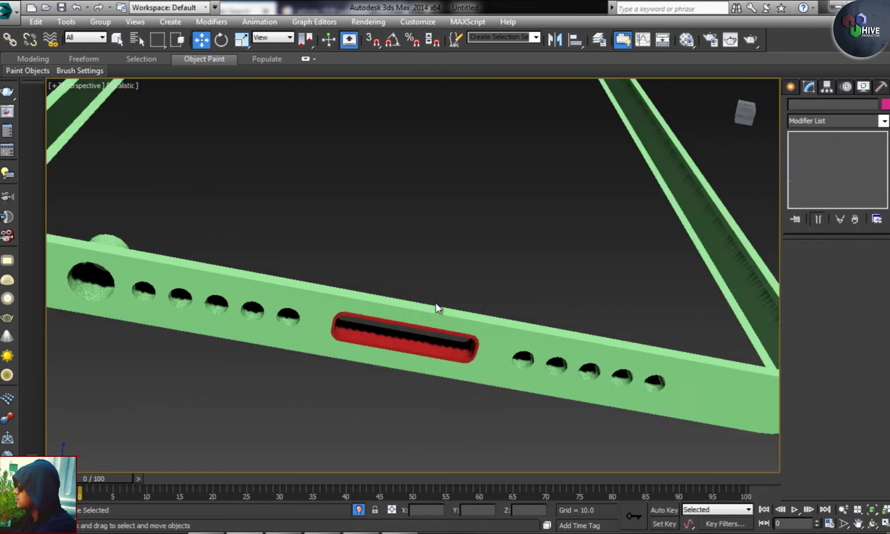
pyautogui.scroll(-5, 436, 303)
pyautogui.keyDown('alt'); pyautogui.moveTo(435, 304); pyautogui.dragTo(263, 243, button='middle'); pyautogui.keyUp('alt')
# Step: Create a Tube around the large hole in the top view
pyautogui.press('t')
pyautogui.scroll(3, 368, 271)
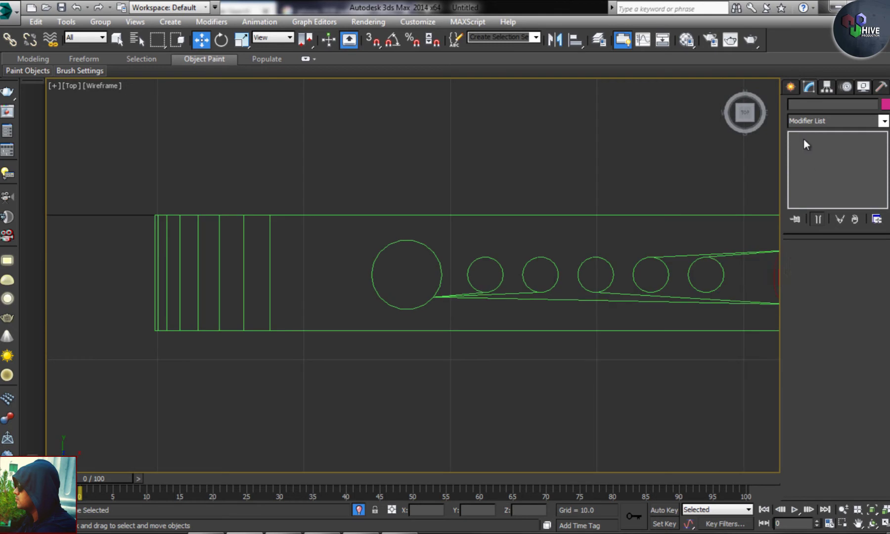
pyautogui.click(791, 87)
pyautogui.click(839, 124)
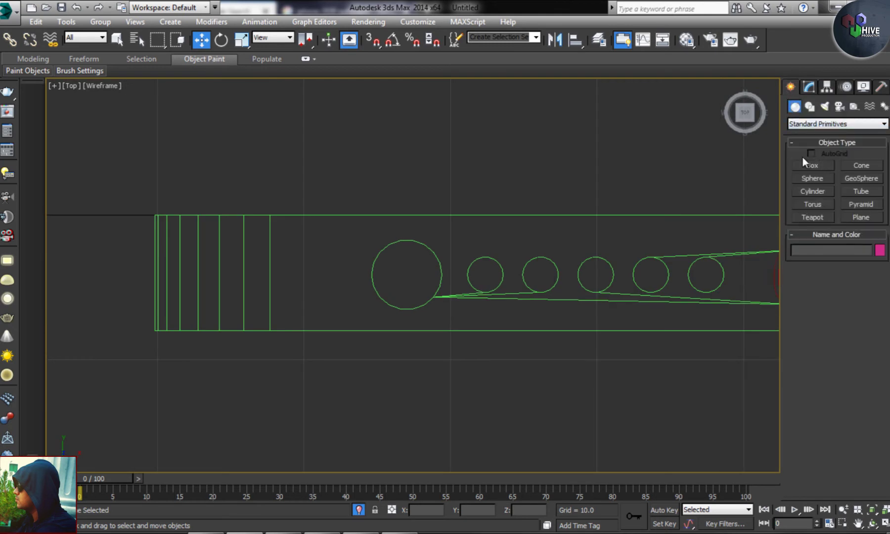
pyautogui.click(861, 190)
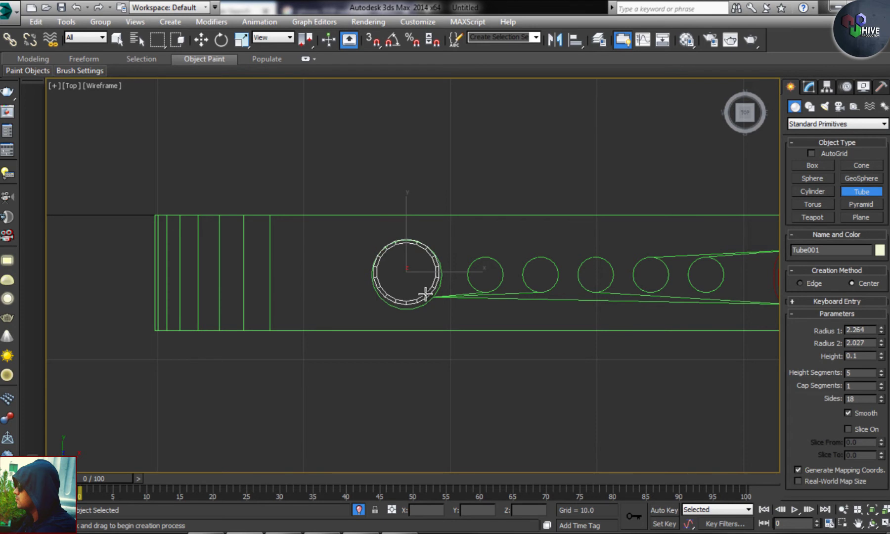
pyautogui.scroll(3, 425, 294)
pyautogui.press('w')
# Step: Scale the tube up to about 109% and set its Sides to 25
pyautogui.scroll(1, 421, 277)
pyautogui.scroll(1, 420, 275)
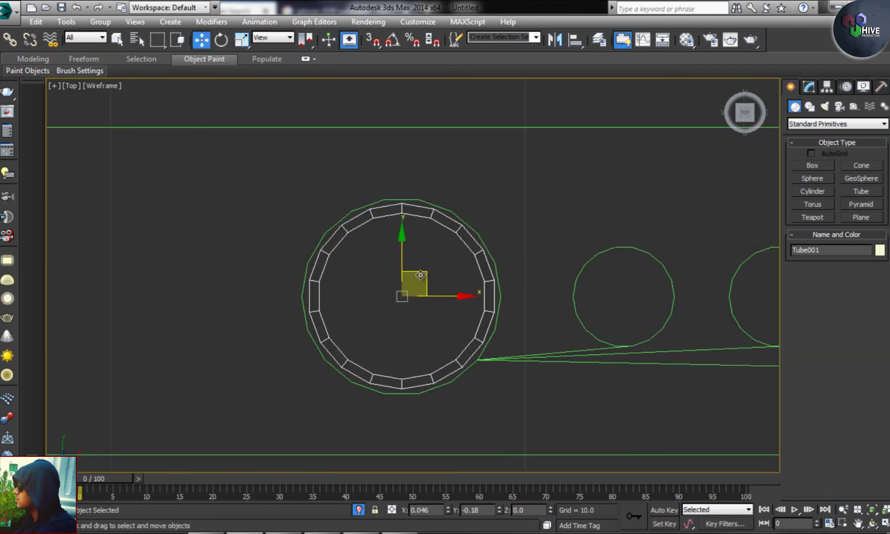
pyautogui.press('r')
pyautogui.moveTo(409, 288); pyautogui.dragTo(408, 284)
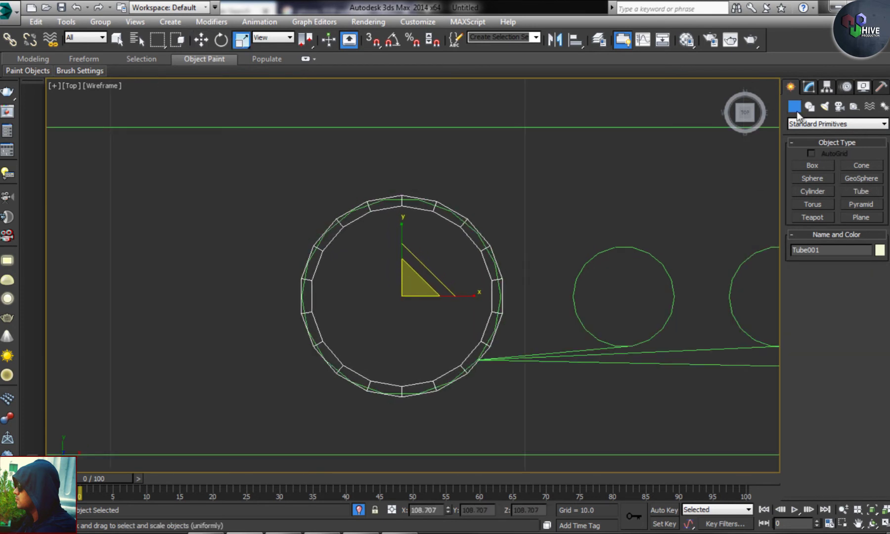
pyautogui.click(809, 87)
pyautogui.write('25')
pyautogui.press('Return')
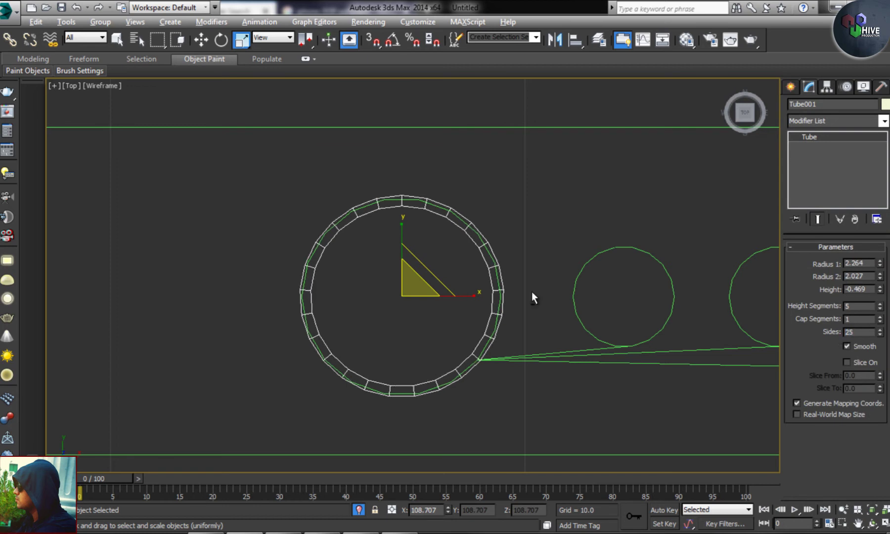
# Step: Lower the ring so it sits inside the hole
pyautogui.hotkey('alt', 'w')
pyautogui.scroll(-2, 562, 186)
pyautogui.scroll(-5, 557, 196)
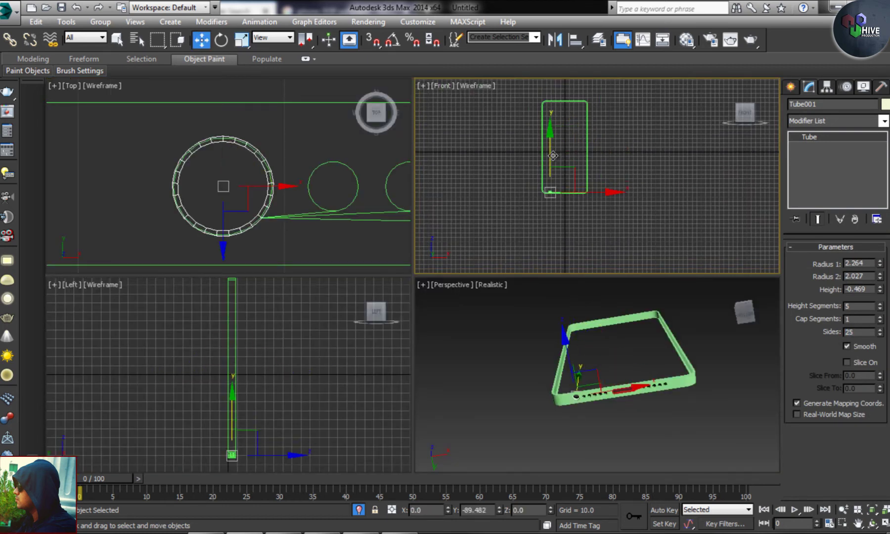
pyautogui.press('w')
pyautogui.scroll(4, 594, 376)
pyautogui.scroll(3, 545, 187)
pyautogui.scroll(2, 546, 187)
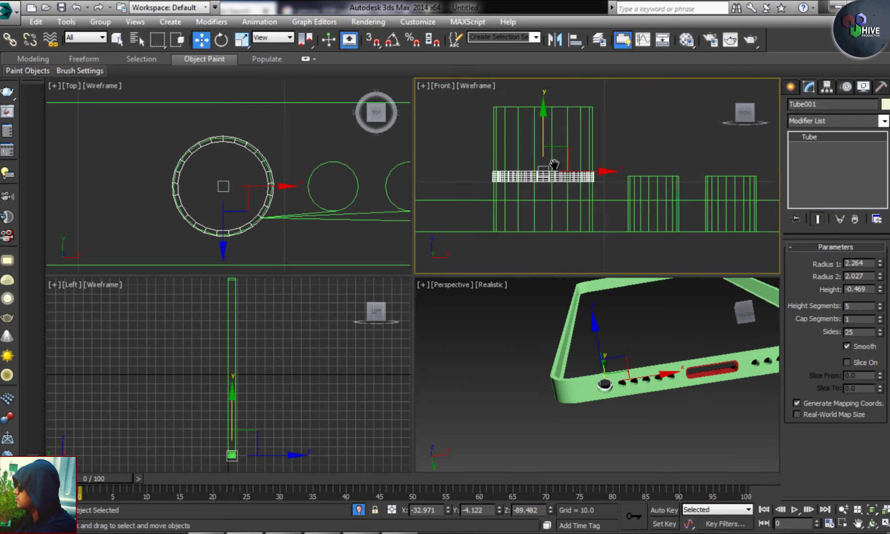
pyautogui.scroll(1, 545, 187)
pyautogui.moveTo(546, 132); pyautogui.dragTo(549, 177)
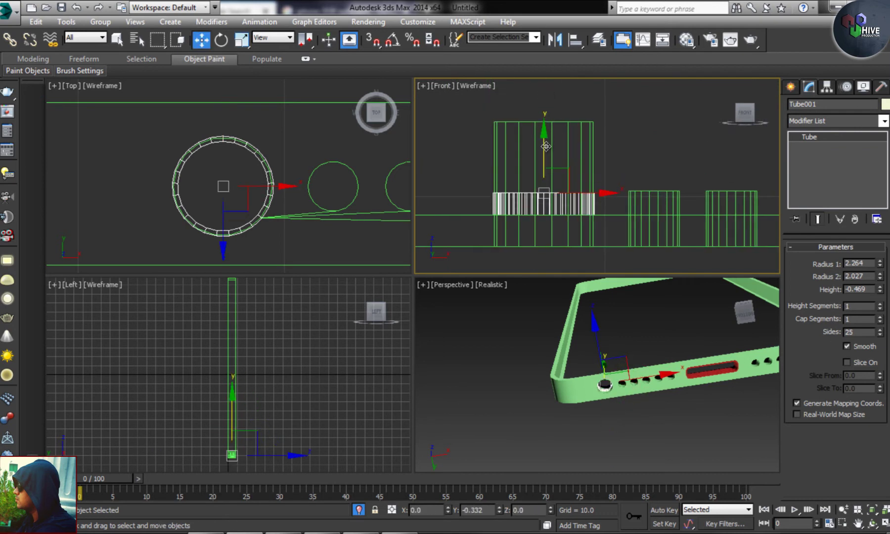
pyautogui.click(552, 408)
# Step: Unhide the phone body from the quad menu and view its bottom edge
pyautogui.hotkey('alt', 'w')
pyautogui.scroll(3, 440, 305)
pyautogui.scroll(2, 440, 304)
pyautogui.scroll(-6, 365, 315)
pyautogui.moveTo(365, 315)
pyautogui.keyDown('alt'); pyautogui.mouseDown(button='middle')
pyautogui.moveTo(455, 350)
pyautogui.moveTo(475, 318)
pyautogui.moveTo(462, 284)
pyautogui.mouseUp(button='middle'); pyautogui.keyUp('alt')
pyautogui.scroll(-5, 475, 318)
pyautogui.rightClick(546, 260)
pyautogui.click(608, 203)
pyautogui.scroll(-5, 453, 229)
pyautogui.scroll(5, 521, 315)
pyautogui.moveTo(453, 228)
pyautogui.keyDown('alt'); pyautogui.mouseDown(button='middle')
pyautogui.moveTo(521, 315)
pyautogui.moveTo(473, 357)
pyautogui.moveTo(370, 253)
pyautogui.mouseUp(button='middle'); pyautogui.keyUp('alt')
# Step: Select the phone body in front view and check the iPhone reference photo
pyautogui.hotkey('alt', 'w')
pyautogui.click(557, 349)
pyautogui.hotkey('alt', 'w')
pyautogui.press('f')
pyautogui.scroll(-3, 441, 302)
pyautogui.scroll(-3, 445, 282)
pyautogui.scroll(3, 451, 257)
pyautogui.moveTo(450, 256); pyautogui.dragTo(465, 290, button='middle')
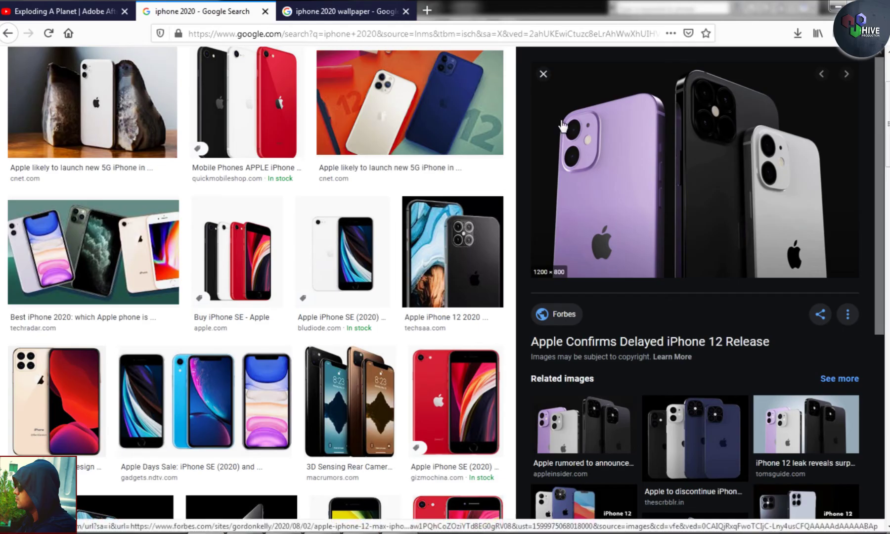
pyautogui.click(65, 94)
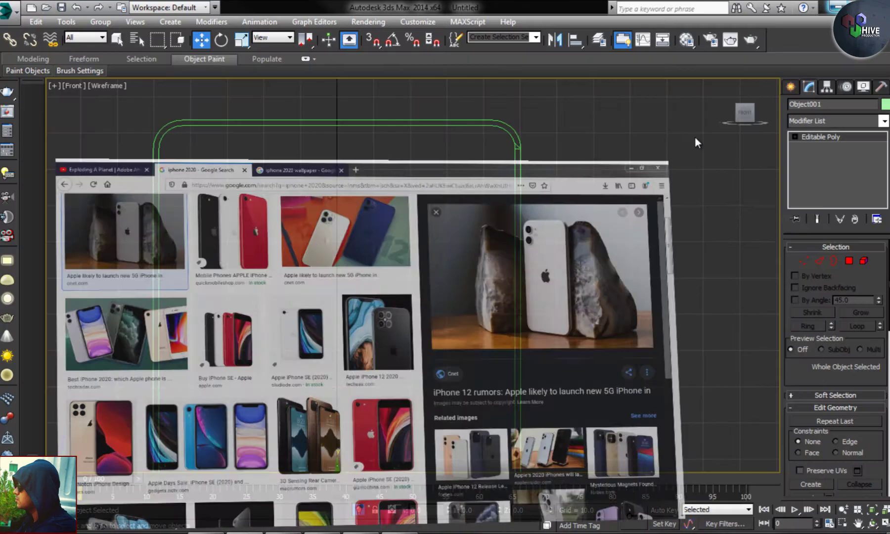
pyautogui.click(838, 6)
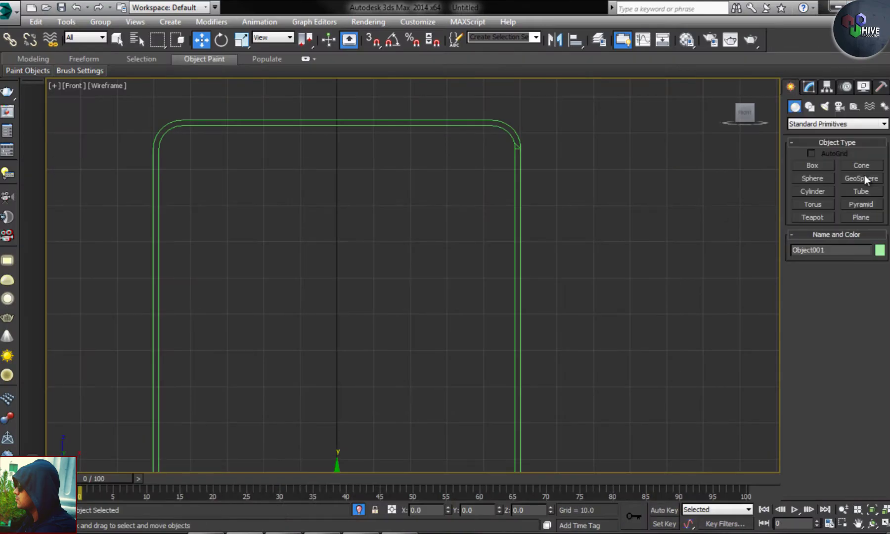
# Step: Draw a rectangle, convert it to an editable spline, and fillet its corners
pyautogui.click(812, 107)
pyautogui.click(862, 176)
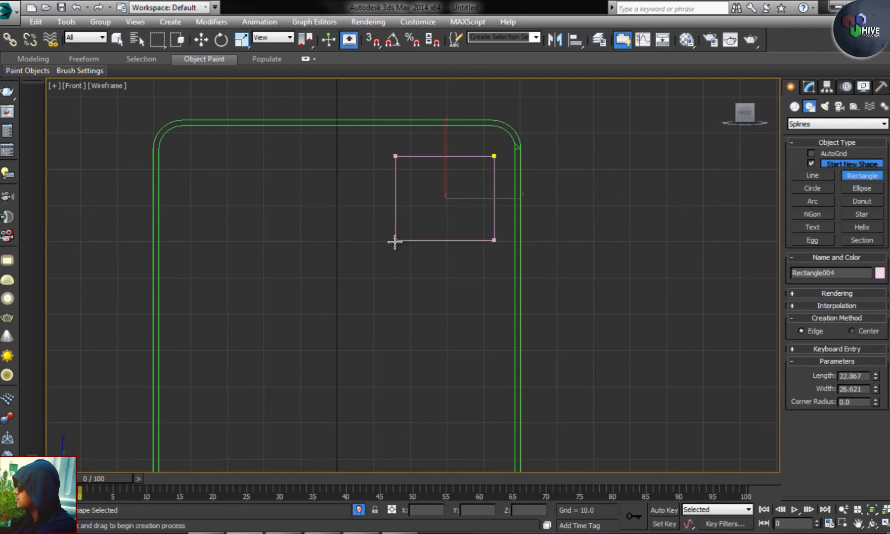
pyautogui.press('w')
pyautogui.rightClick(420, 247)
pyautogui.click(618, 356)
pyautogui.click(795, 136)
pyautogui.click(800, 145)
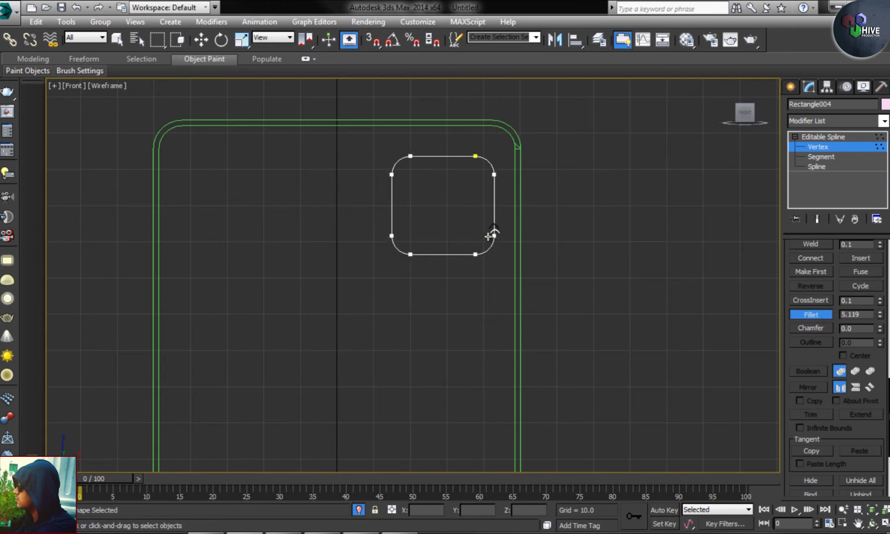
# Step: Apply an Extrude modifier to the rounded rectangle
pyautogui.click(791, 87)
pyautogui.hotkey('alt', 'w')
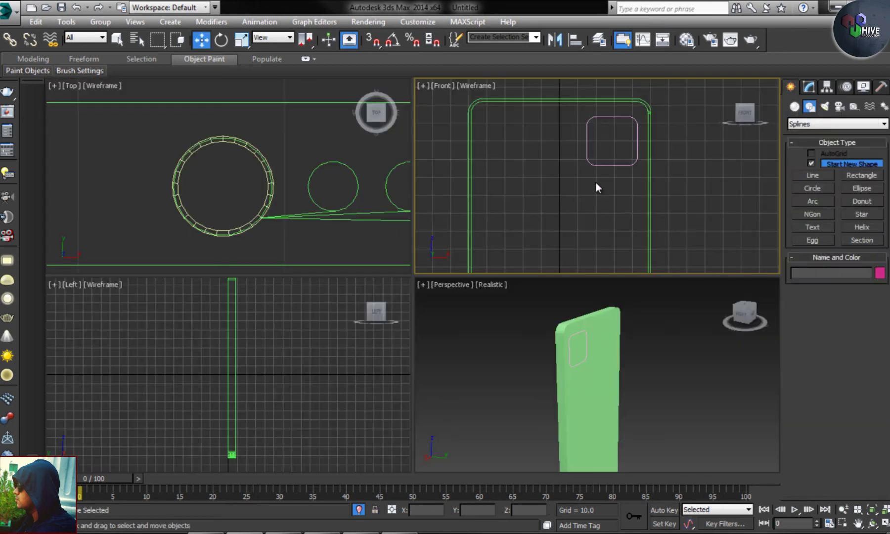
pyautogui.click(594, 165)
pyautogui.hotkey('alt', 'w')
pyautogui.click(809, 87)
pyautogui.click(824, 120)
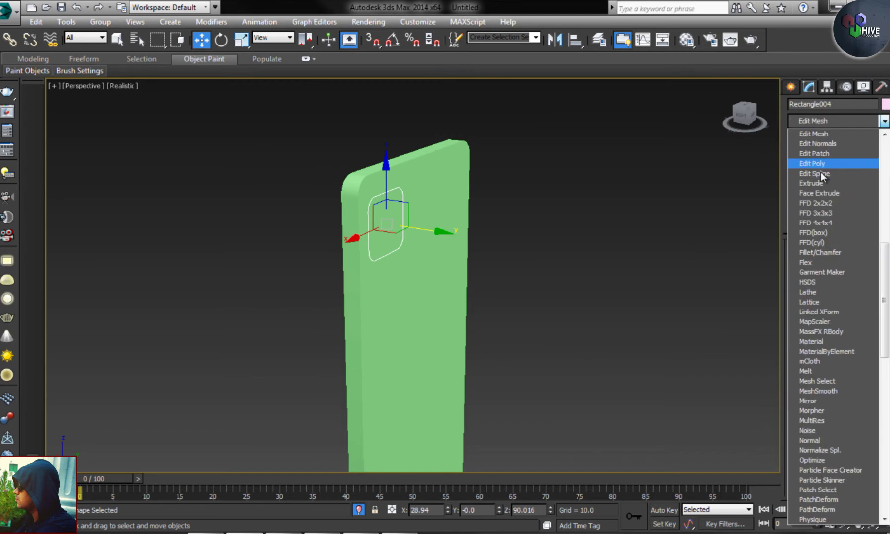
pyautogui.click(814, 183)
pyautogui.scroll(3, 438, 274)
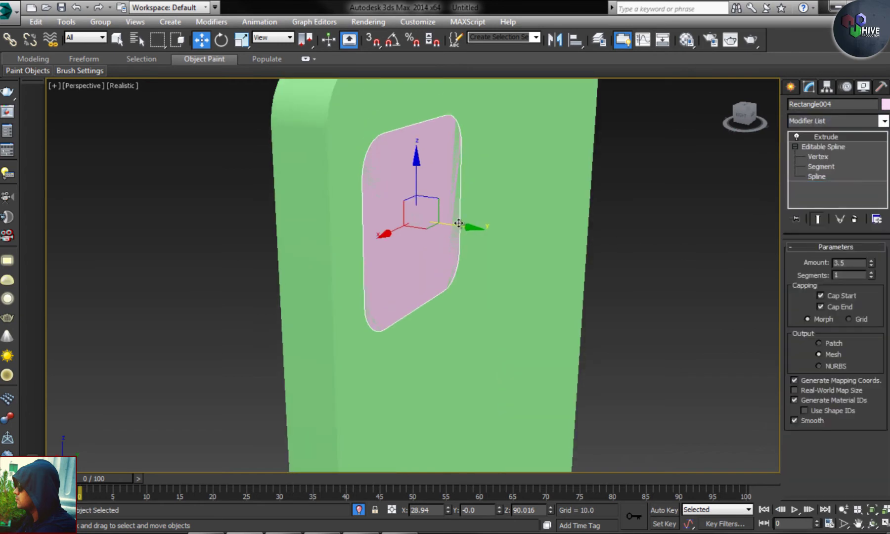
pyautogui.moveTo(459, 224); pyautogui.dragTo(489, 233)
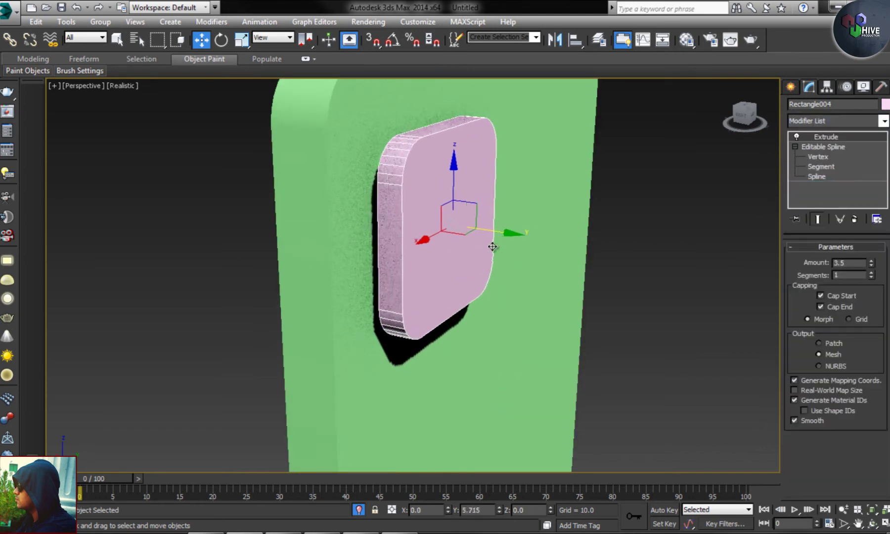
# Step: Set the extrusion Amount to 1.0 and seat the plate against the phone's back
pyautogui.rightClick(872, 267)
pyautogui.write('1')
pyautogui.press('Return')
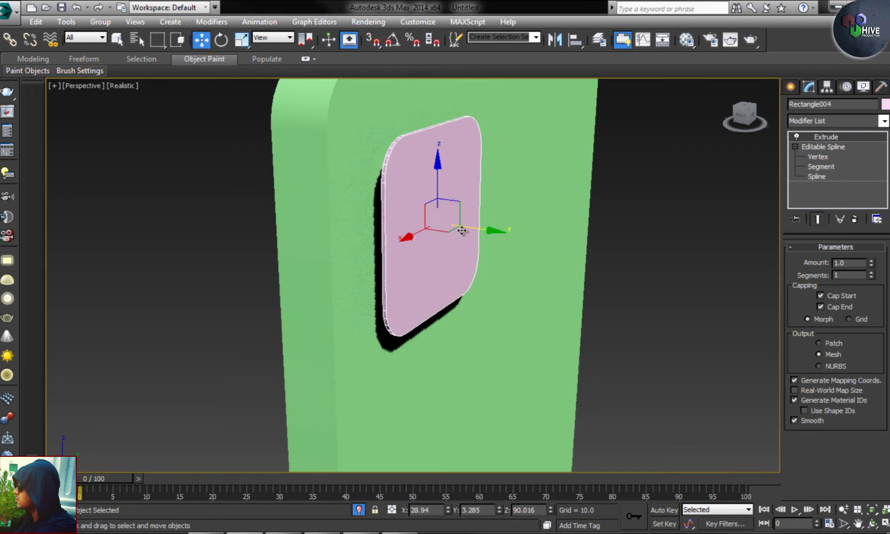
pyautogui.moveTo(473, 229); pyautogui.dragTo(457, 226)
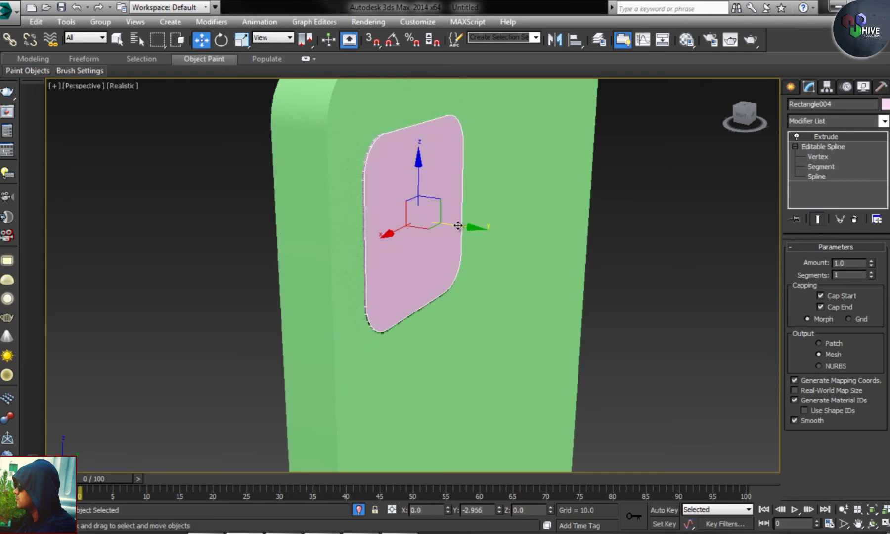
pyautogui.press('f')
pyautogui.scroll(3, 594, 179)
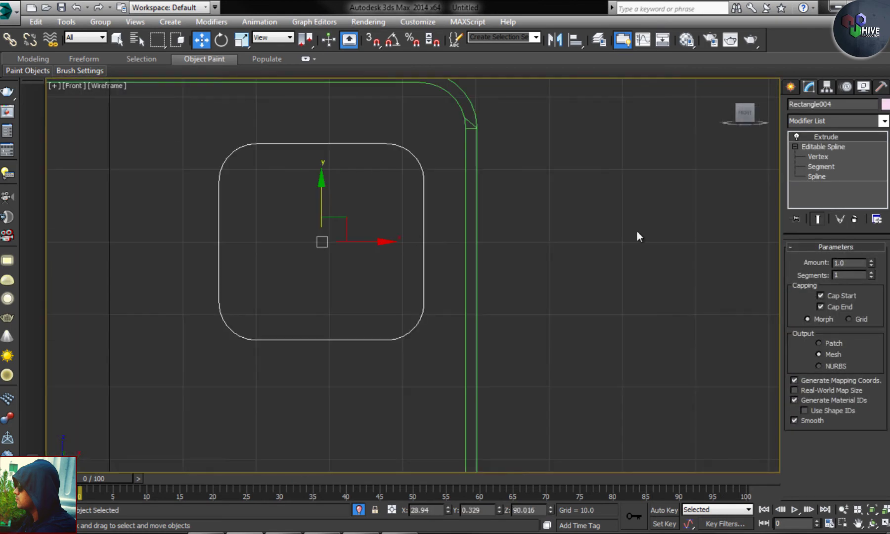
pyautogui.click(791, 87)
pyautogui.click(795, 107)
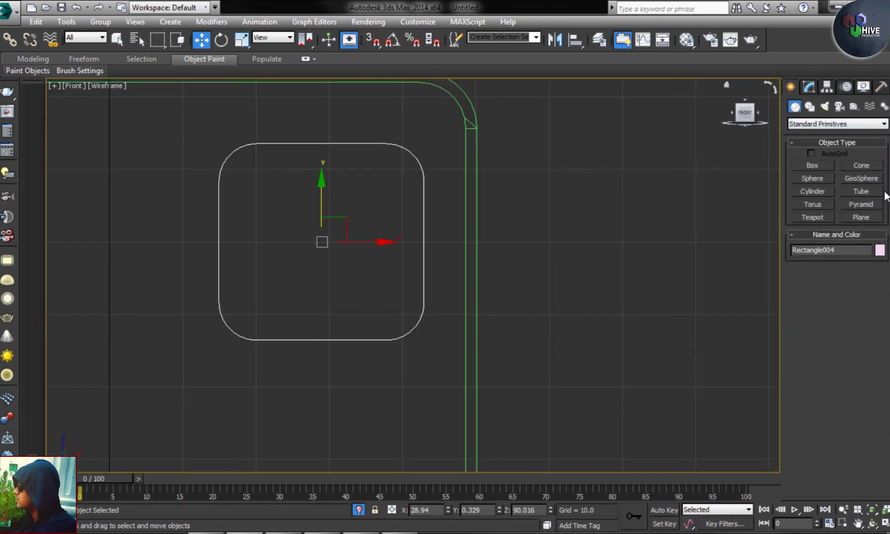
# Step: Draw a tube ring inside the camera bump, move it up, and give it 35 sides
pyautogui.click(862, 192)
pyautogui.moveTo(369, 202); pyautogui.dragTo(392, 226)
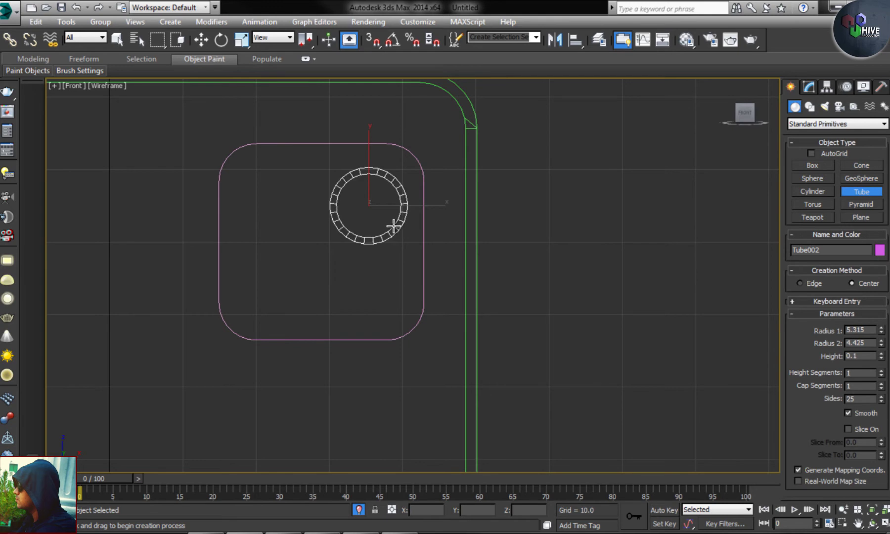
pyautogui.click(390, 218)
pyautogui.press('w')
pyautogui.moveTo(370, 175); pyautogui.dragTo(370, 169)
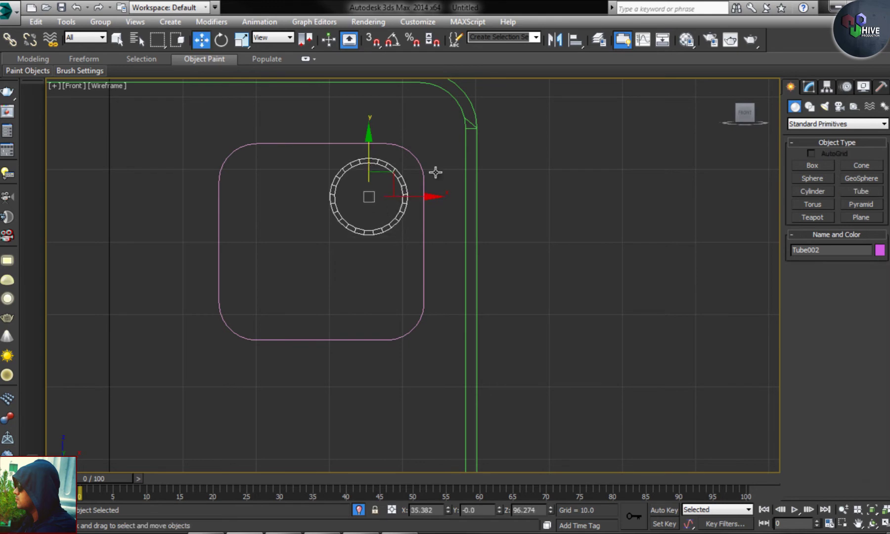
pyautogui.click(810, 87)
pyautogui.write('35')
pyautogui.press('Return')
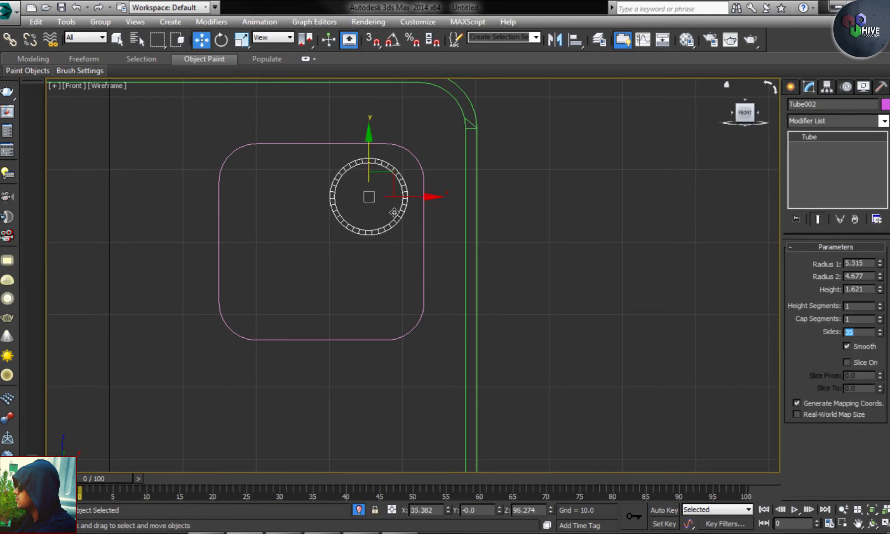
# Step: Clone the 35-sided ring straight down as a Copy below the original
pyautogui.hotkey('alt', 'w')
pyautogui.scroll(2, 301, 298)
pyautogui.hotkey('alt', 'w')
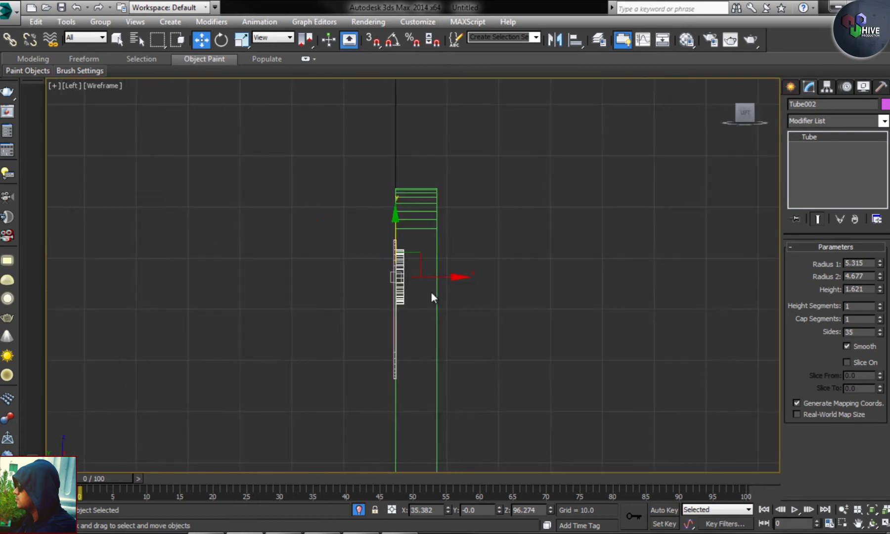
pyautogui.scroll(3, 431, 297)
pyautogui.scroll(1, 327, 234)
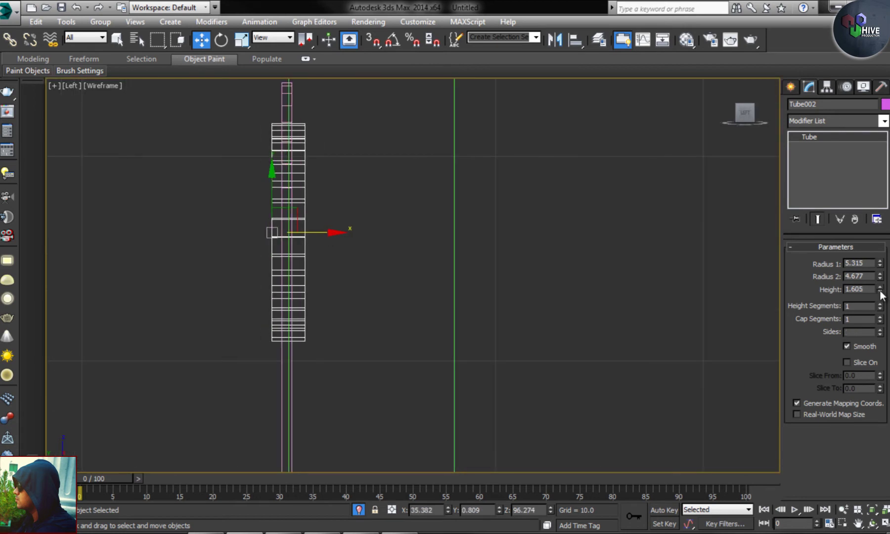
pyautogui.hotkey('alt', 'w')
pyautogui.hotkey('alt', 'w')
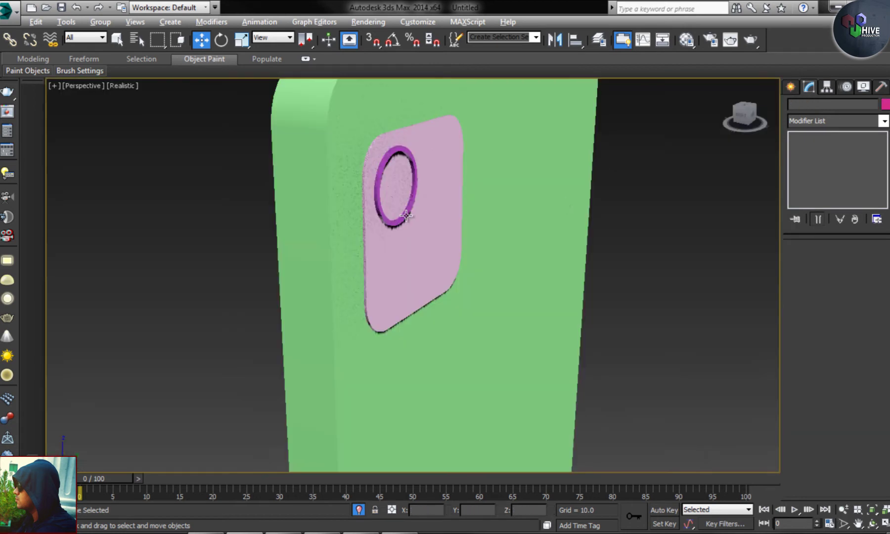
pyautogui.hotkey('alt', 'w')
pyautogui.hotkey('alt', 'w')
pyautogui.keyDown('shift'); pyautogui.moveTo(372, 181); pyautogui.dragTo(379, 252); pyautogui.keyUp('shift')
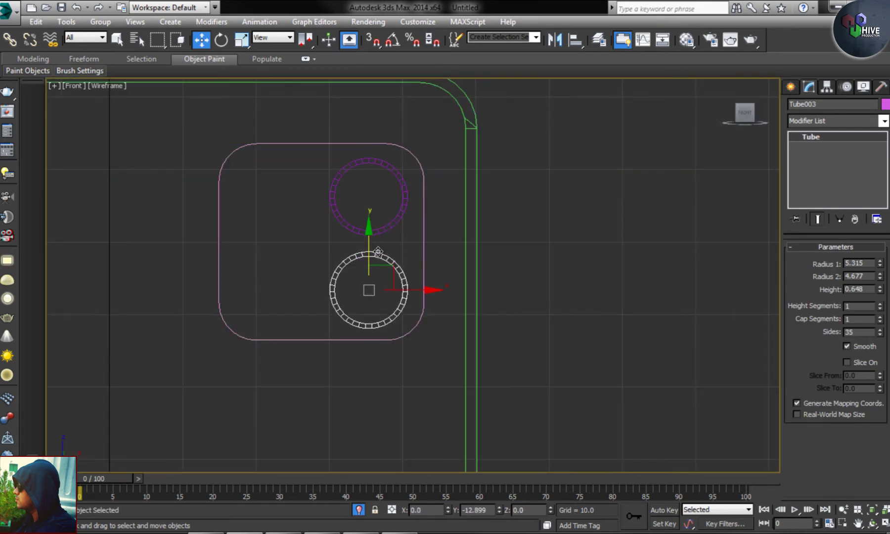
pyautogui.click(444, 325)
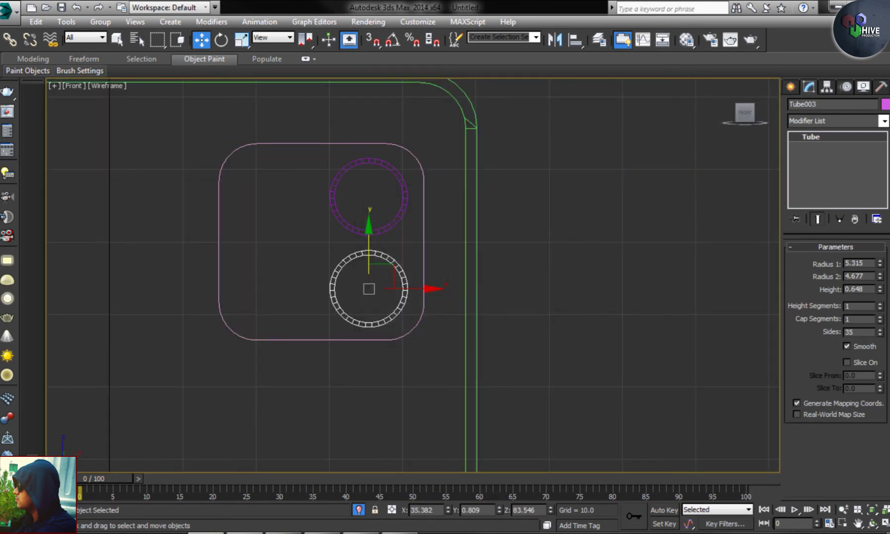
pyautogui.hotkey('alt', 'Tab')
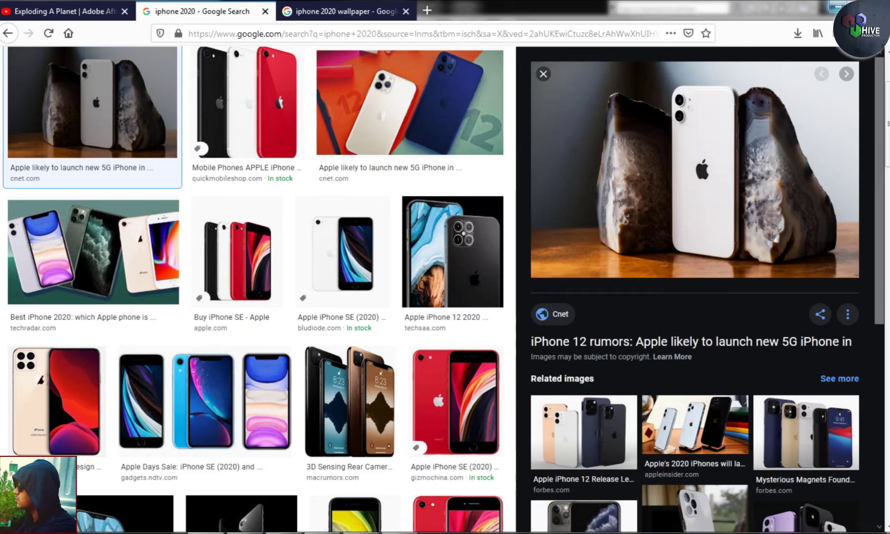
# Step: Copy the lens ring to the left, shrink it, and move the smaller ring upward
pyautogui.hotkey('alt', 'Tab')
pyautogui.keyDown('shift'); pyautogui.moveTo(381, 290); pyautogui.dragTo(295, 291); pyautogui.keyUp('shift')
pyautogui.click(441, 325)
pyautogui.scroll(5, 293, 274)
pyautogui.press('r')
pyautogui.moveTo(341, 322); pyautogui.dragTo(334, 447)
pyautogui.press('w')
pyautogui.moveTo(332, 269); pyautogui.dragTo(344, 144)
pyautogui.moveTo(469, 202); pyautogui.dragTo(524, 280, button='middle')
# Step: Enlarge the small ring slightly and copy it again to make a tiny ring
pyautogui.scroll(-3, 524, 280)
pyautogui.press('r')
pyautogui.moveTo(458, 263)
pyautogui.mouseDown()
pyautogui.moveTo(465, 250)
pyautogui.moveTo(456, 157)
pyautogui.mouseUp()
pyautogui.press('w')
pyautogui.click(498, 325)
pyautogui.moveTo(454, 265)
pyautogui.keyDown('shift'); pyautogui.mouseDown()
pyautogui.moveTo(454, 152)
pyautogui.moveTo(450, 324)
pyautogui.mouseUp(); pyautogui.keyUp('shift')
pyautogui.click(446, 324)
pyautogui.press('r')
pyautogui.click(476, 211)
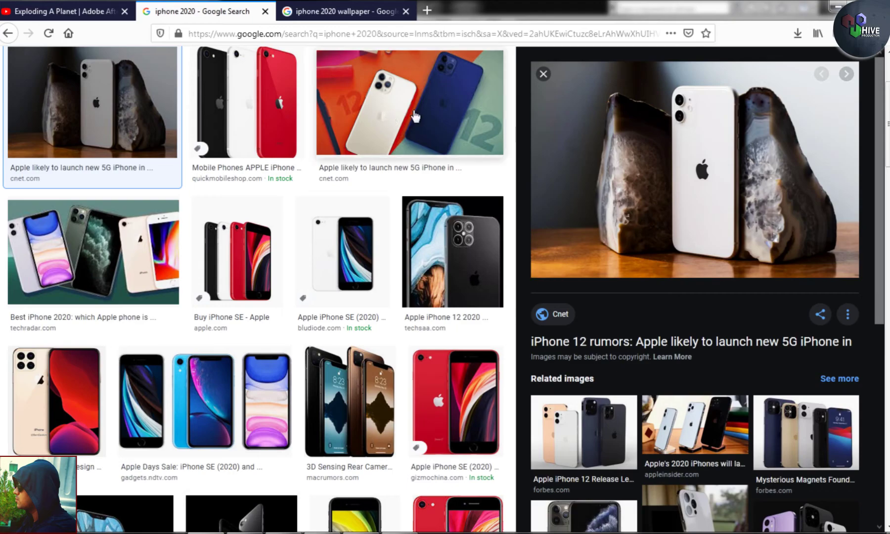
# Step: Preview iPhone 12 reference photos, ending on the Forbes leak image, then select the smallest ring
pyautogui.click(381, 121)
pyautogui.click(113, 139)
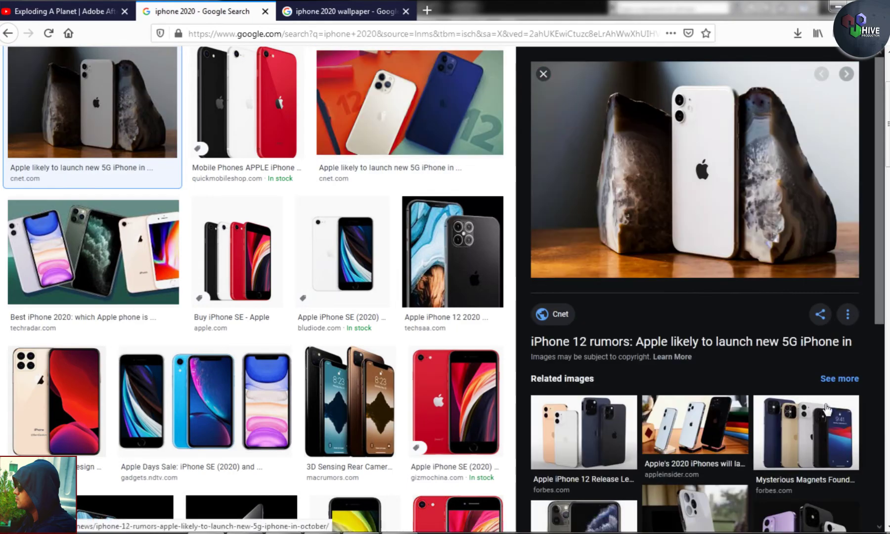
pyautogui.click(570, 428)
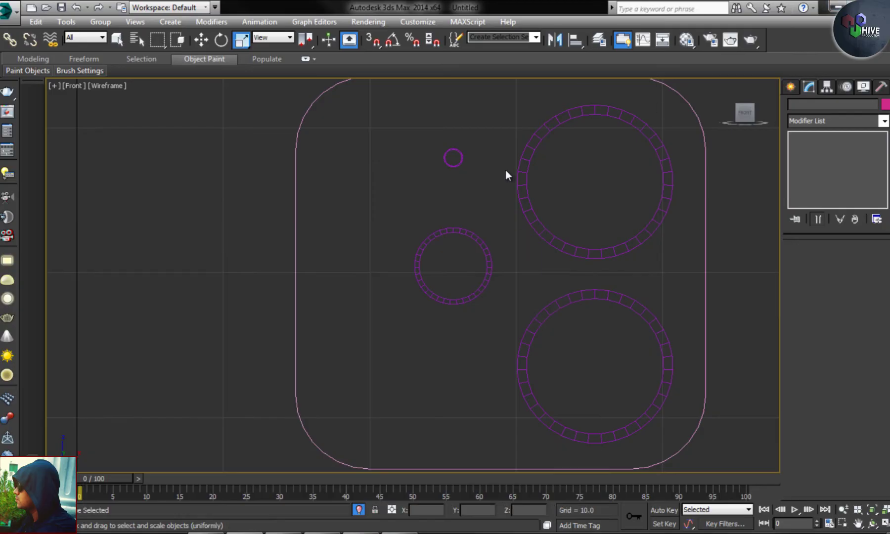
pyautogui.click(454, 157)
# Step: Move both small lens rings left, beside the large lenses
pyautogui.click(407, 239)
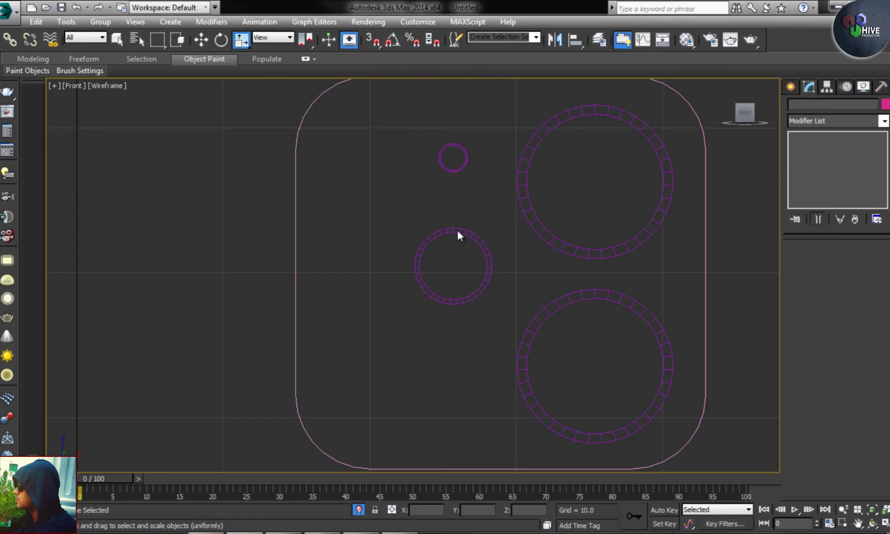
pyautogui.moveTo(398, 140); pyautogui.dragTo(501, 256)
pyautogui.moveTo(500, 212); pyautogui.dragTo(470, 213)
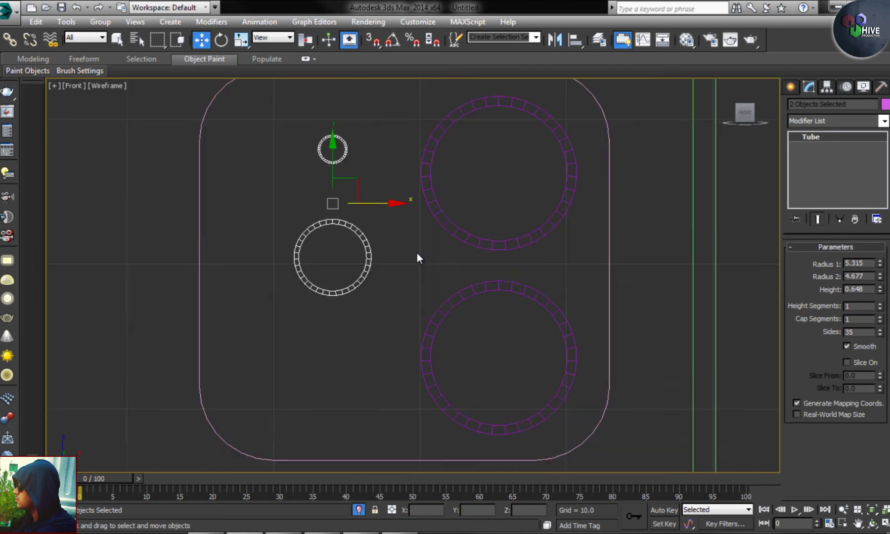
pyautogui.click(502, 265)
pyautogui.hotkey('alt', 'w')
pyautogui.hotkey('alt', 'w')
# Step: Frame and orbit around each lens ring in Perspective to check they sit on the plate
pyautogui.click(330, 221)
pyautogui.press('z')
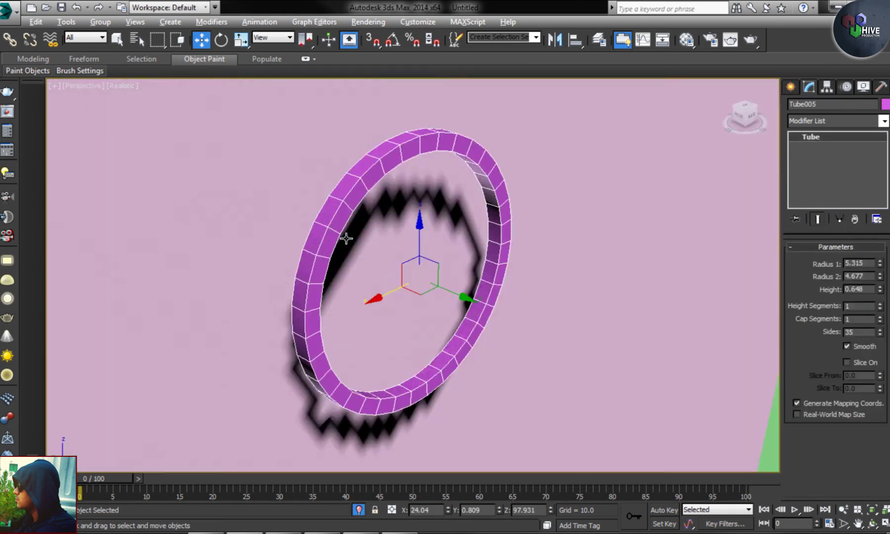
pyautogui.keyDown('alt'); pyautogui.moveTo(346, 227); pyautogui.dragTo(459, 264, button='middle'); pyautogui.keyUp('alt')
pyautogui.click(384, 332)
pyautogui.press('z')
pyautogui.scroll(-3, 415, 198)
pyautogui.keyDown('alt'); pyautogui.moveTo(415, 199); pyautogui.dragTo(439, 331, button='middle'); pyautogui.keyUp('alt')
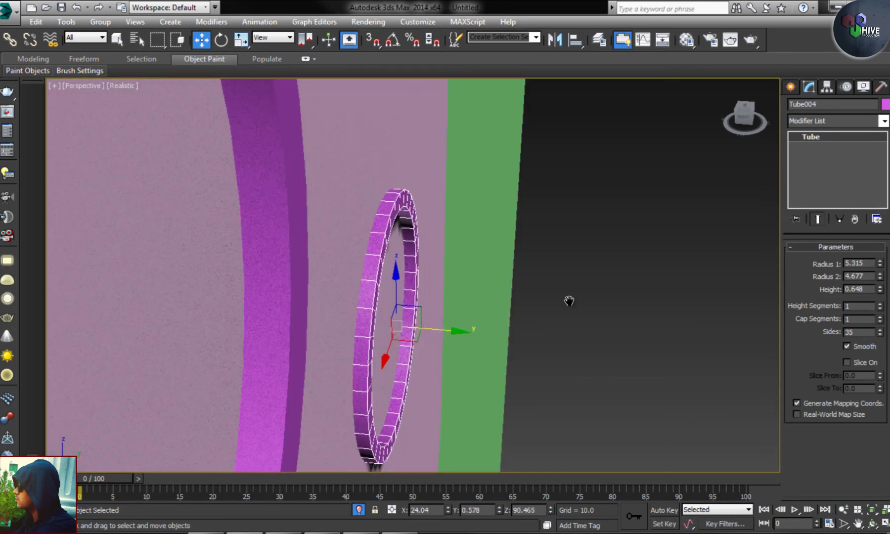
pyautogui.click(440, 331)
pyautogui.press('z')
pyautogui.click(623, 350)
pyautogui.press('f')
pyautogui.press('F3')
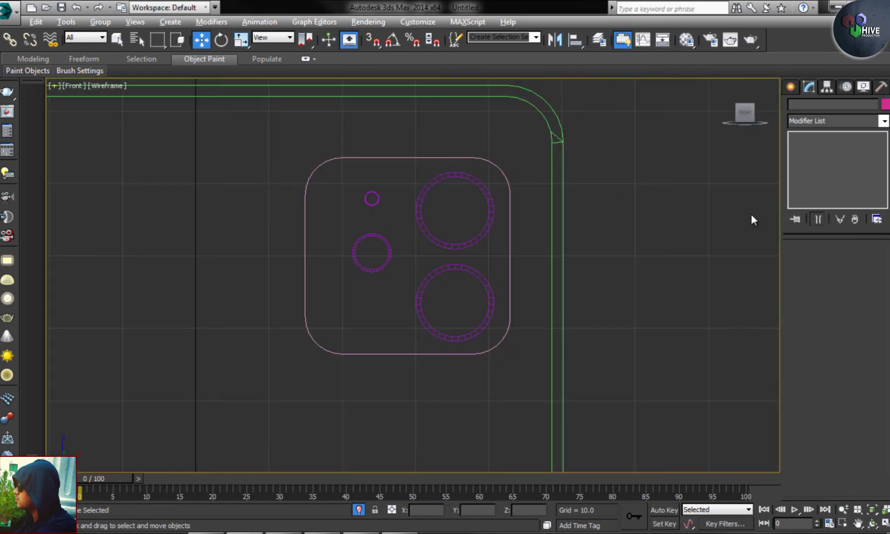
# Step: Choose Cylinder from the Standard Primitives creation options
pyautogui.click(792, 87)
pyautogui.click(797, 192)
pyautogui.scroll(4, 486, 186)
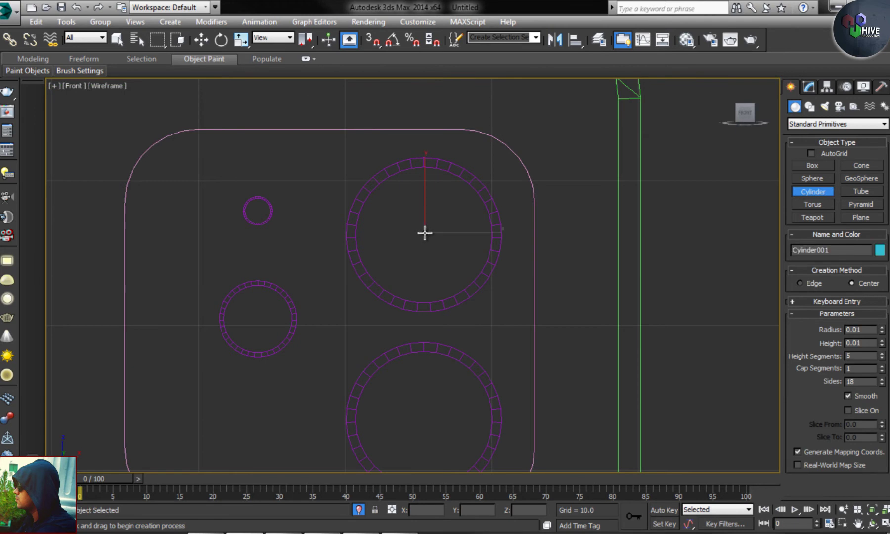
# Step: Finish a glass cylinder inside the top lens ring and frame it in the Left view
pyautogui.click(486, 269)
pyautogui.press('w')
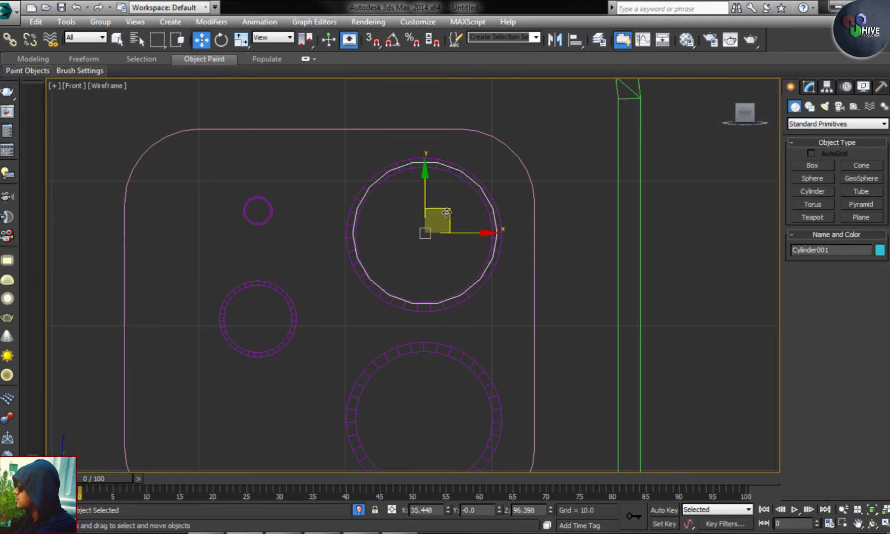
pyautogui.hotkey('alt', 'w')
pyautogui.click(257, 173)
pyautogui.rightClick(261, 311)
pyautogui.hotkey('alt', 'w')
pyautogui.press('z')
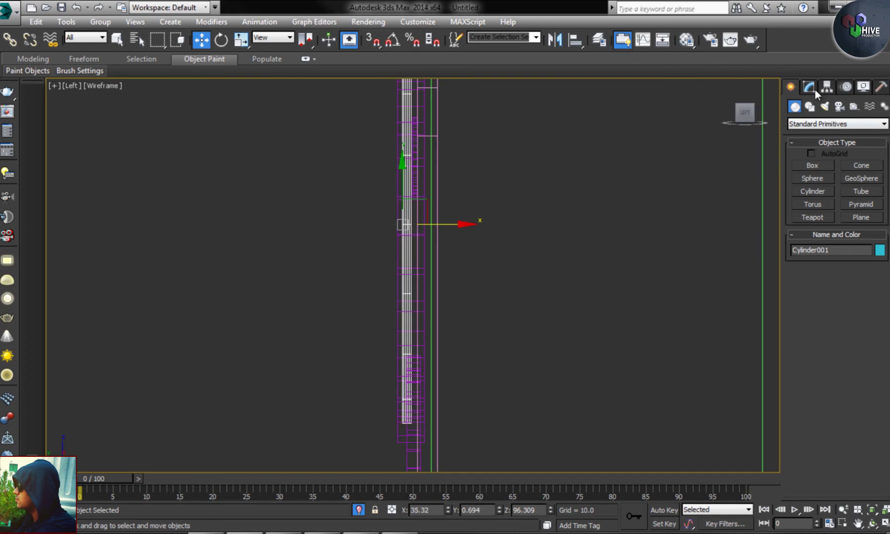
pyautogui.click(814, 89)
# Step: Copy the lens disc down into the bottom large ring
pyautogui.hotkey('alt', 'w')
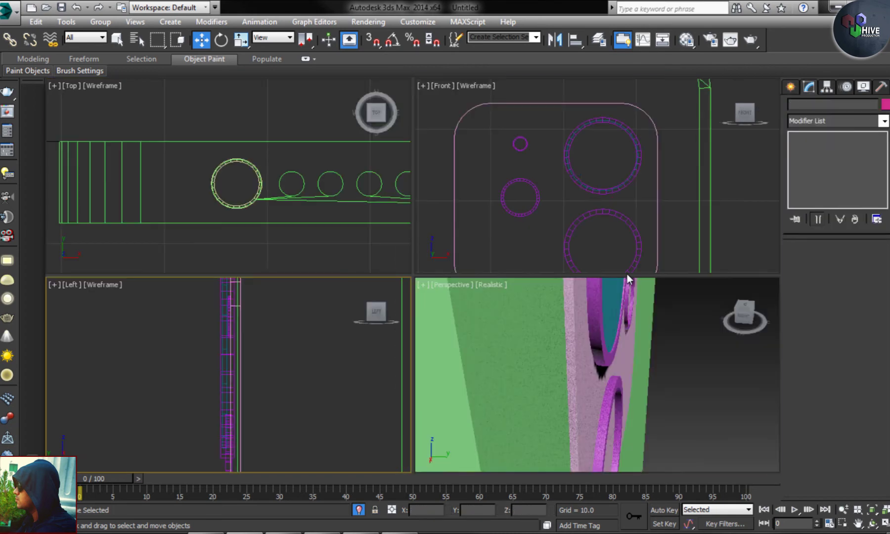
pyautogui.click(626, 269)
pyautogui.hotkey('alt', 'w')
pyautogui.scroll(3, 407, 311)
pyautogui.scroll(-3, 407, 312)
pyautogui.keyDown('shift'); pyautogui.moveTo(354, 149); pyautogui.dragTo(355, 312); pyautogui.keyUp('shift')
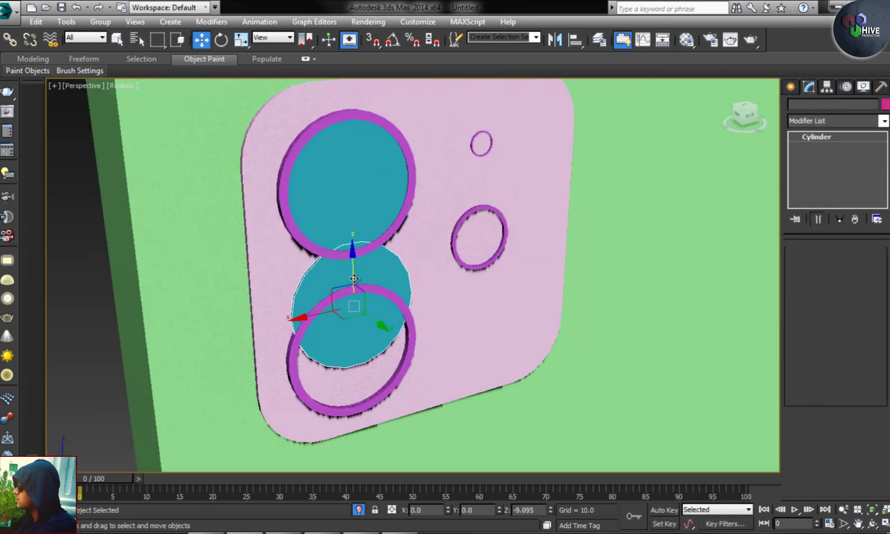
pyautogui.click(448, 325)
# Step: Make a trial disc copy on the medium ring, then delete the misplaced copy
pyautogui.hotkey('alt', 'w')
pyautogui.click(564, 233)
pyautogui.hotkey('alt', 'w')
pyautogui.keyDown('shift'); pyautogui.moveTo(596, 301); pyautogui.dragTo(431, 179); pyautogui.keyUp('shift')
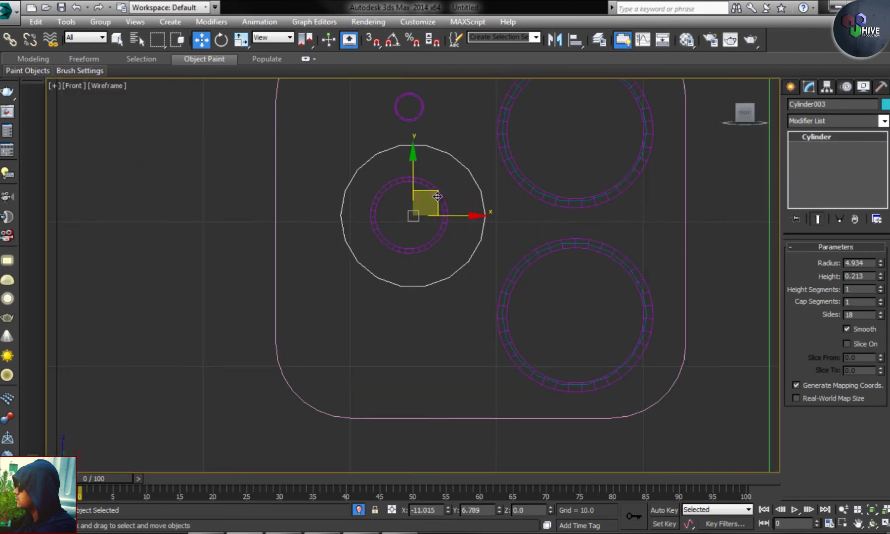
pyautogui.press('Return')
pyautogui.press('r')
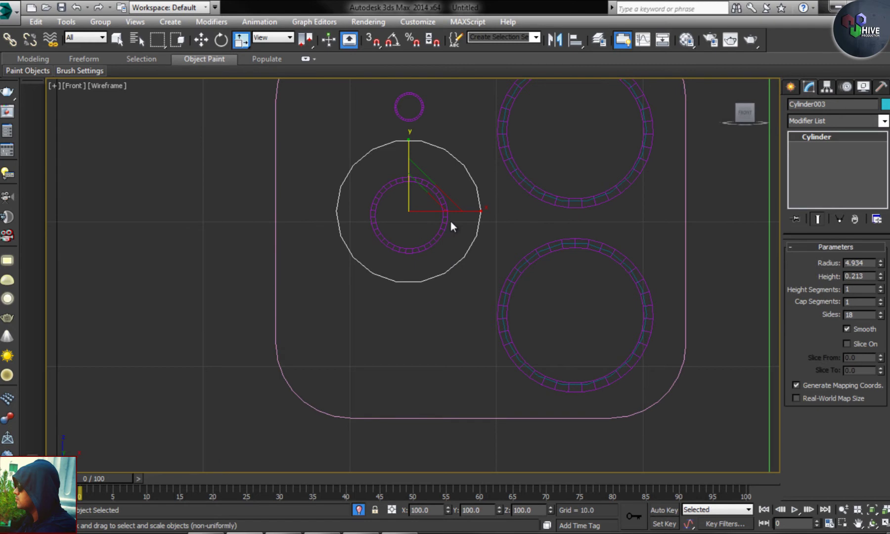
pyautogui.press('Delete')
# Step: Copy the lower disc onto the medium ring, shrink it and nudge it inside
pyautogui.click(513, 278)
pyautogui.press('w')
pyautogui.keyDown('shift'); pyautogui.moveTo(594, 301); pyautogui.dragTo(431, 198); pyautogui.keyUp('shift')
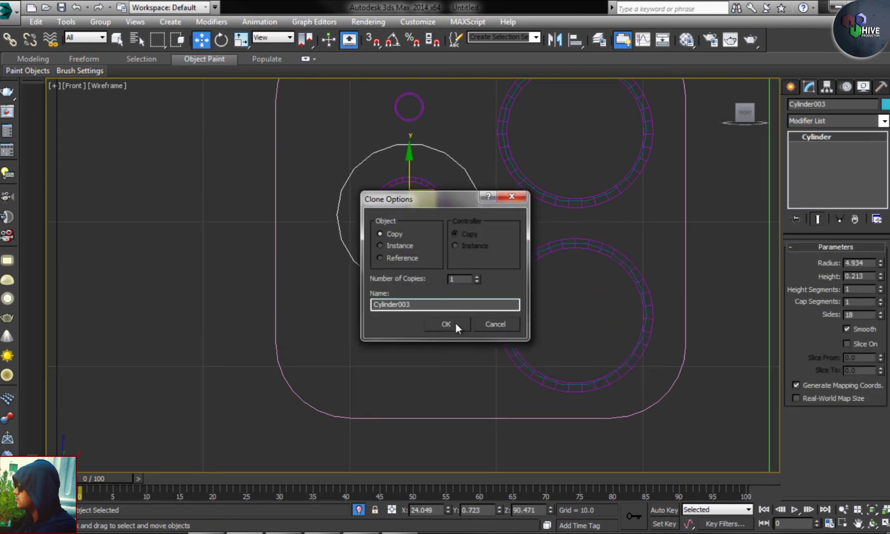
pyautogui.click(459, 320)
pyautogui.press('r')
pyautogui.press('z')
pyautogui.moveTo(410, 278); pyautogui.dragTo(407, 281)
pyautogui.hotkey('alt', 'w')
pyautogui.hotkey('alt', 'w')
pyautogui.keyDown('alt'); pyautogui.moveTo(483, 338); pyautogui.dragTo(594, 369, button='middle'); pyautogui.keyUp('alt')
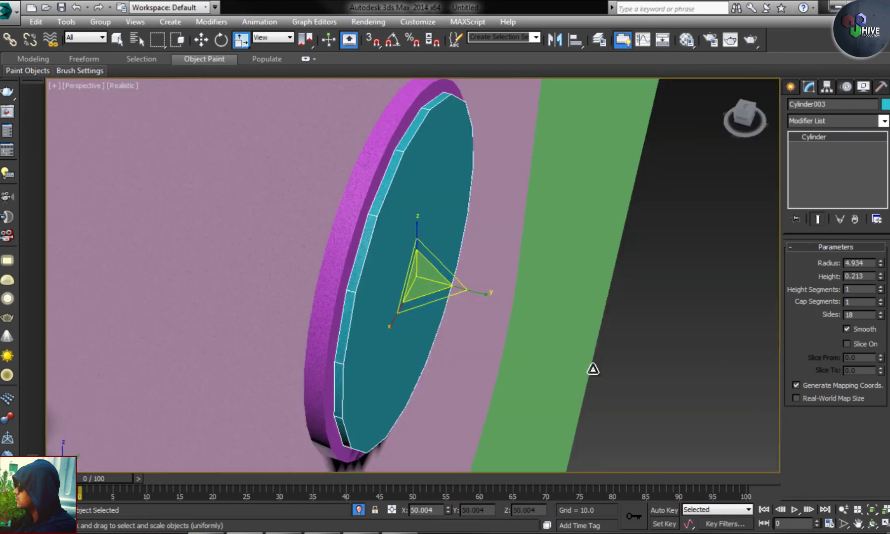
pyautogui.press('w')
pyautogui.moveTo(465, 292); pyautogui.dragTo(456, 289)
# Step: Copy a disc up into the smallest ring as Cylinder004 and scale it to fit
pyautogui.scroll(-3, 444, 293)
pyautogui.scroll(-3, 444, 293)
pyautogui.press('f')
pyautogui.scroll(-3, 471, 297)
pyautogui.moveTo(472, 297)
pyautogui.keyDown('shift'); pyautogui.mouseDown()
pyautogui.moveTo(471, 144)
pyautogui.moveTo(451, 236)
pyautogui.mouseUp(); pyautogui.keyUp('shift')
pyautogui.press('Return')
pyautogui.press('r')
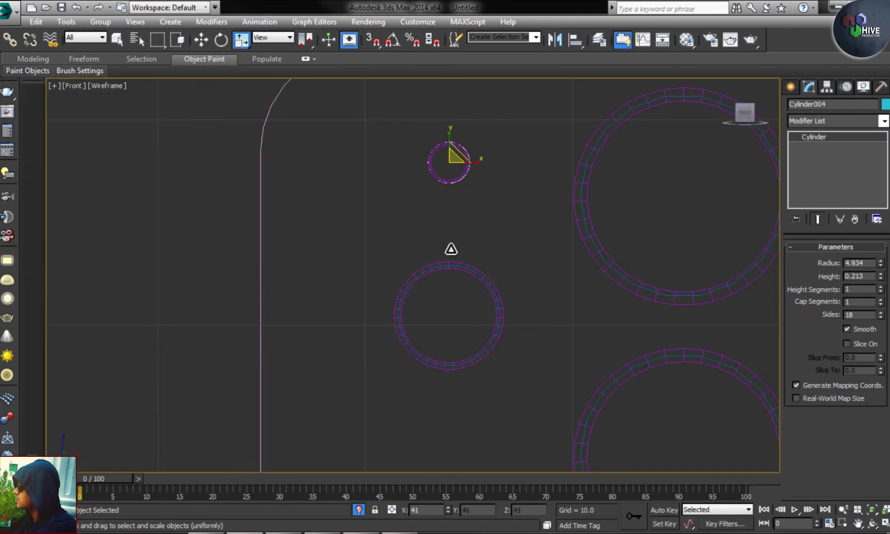
pyautogui.hotkey('alt', 'w')
pyautogui.hotkey('alt', 'w')
pyautogui.press('z')
pyautogui.press('w')
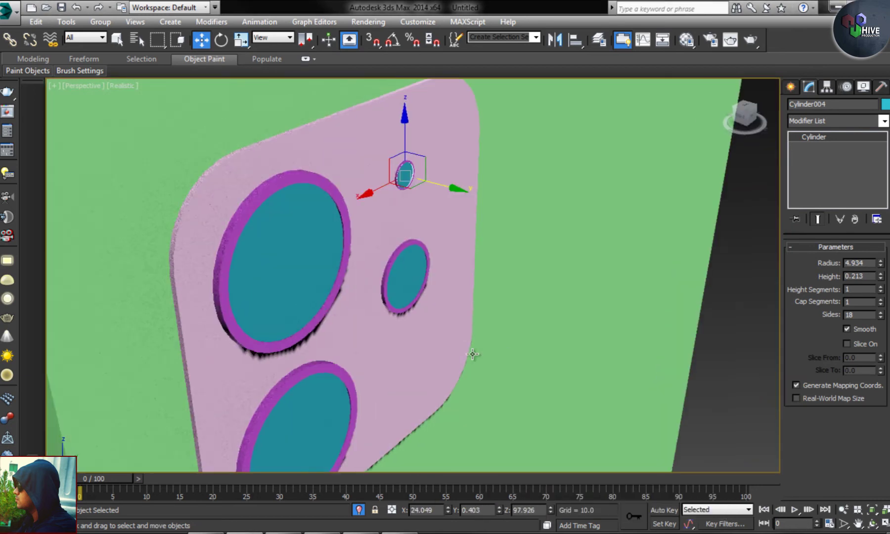
# Step: Zoom, pan and orbit the views to inspect the camera plate against the phone back
pyautogui.scroll(-3, 472, 354)
pyautogui.click(699, 358)
pyautogui.scroll(-4, 430, 363)
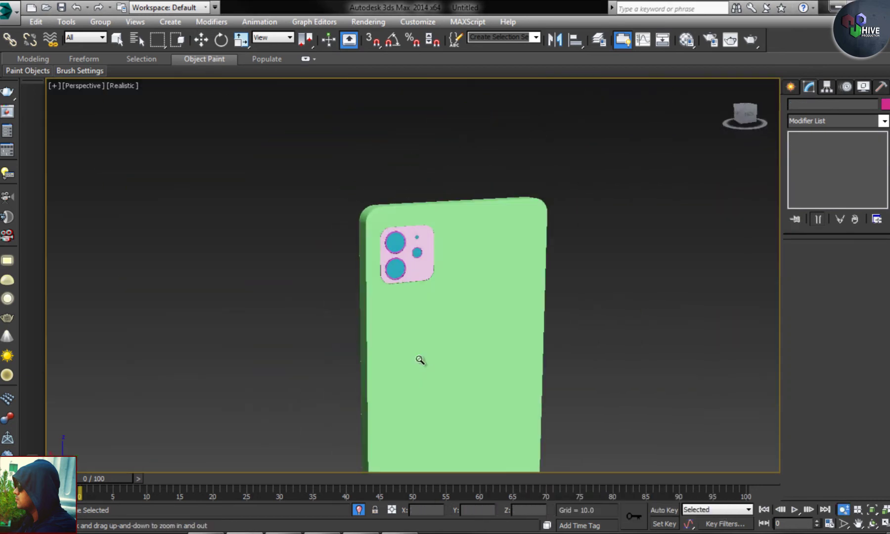
pyautogui.hotkey('alt', 'z')
pyautogui.hotkey('alt', 'w')
pyautogui.hotkey('alt', 'w')
pyautogui.moveTo(472, 172)
pyautogui.mouseDown()
pyautogui.moveTo(477, 198)
pyautogui.moveTo(394, 200)
pyautogui.mouseUp()
pyautogui.moveTo(473, 280); pyautogui.dragTo(474, 282)
pyautogui.click(494, 297)
pyautogui.moveTo(494, 297); pyautogui.dragTo(494, 254, button='middle')
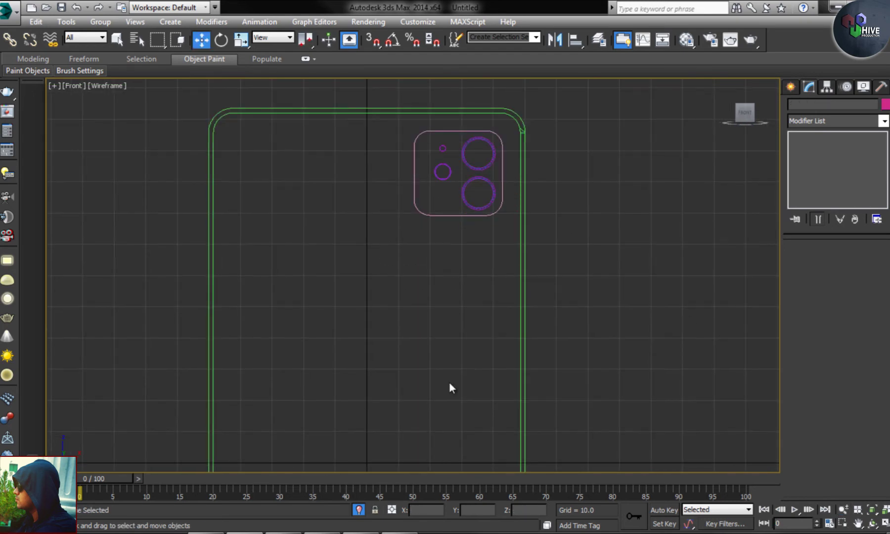
pyautogui.hotkey('alt', 'w')
pyautogui.hotkey('alt', 'w')
pyautogui.moveTo(477, 342)
pyautogui.keyDown('alt'); pyautogui.mouseDown(button='middle')
pyautogui.moveTo(681, 354)
pyautogui.moveTo(373, 363)
pyautogui.moveTo(463, 347)
pyautogui.mouseUp(button='middle'); pyautogui.keyUp('alt')
# Step: Select all nine camera parts in the Front view and move them against the phone back
pyautogui.hotkey('alt', 'w')
pyautogui.click(565, 228)
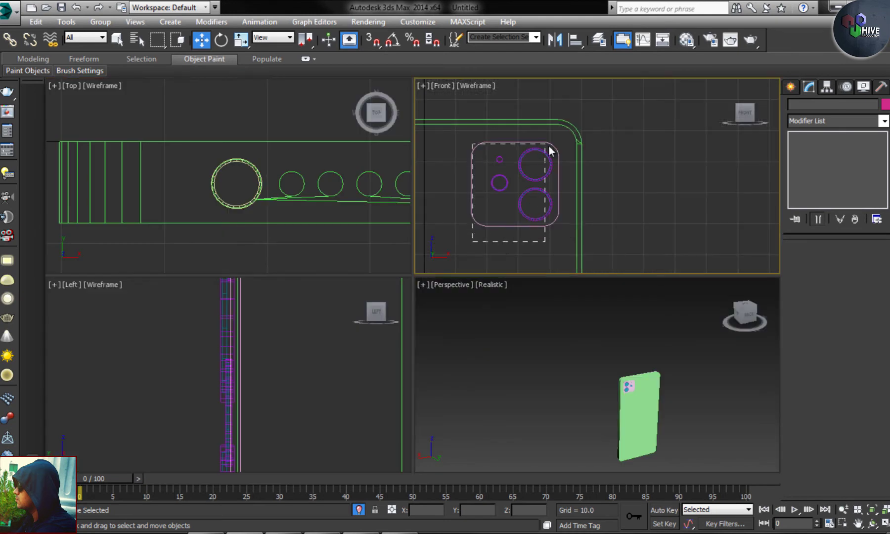
pyautogui.moveTo(542, 149); pyautogui.dragTo(541, 147)
pyautogui.press('z')
pyautogui.moveTo(618, 376)
pyautogui.keyDown('alt'); pyautogui.mouseDown(button='middle')
pyautogui.moveTo(673, 385)
pyautogui.moveTo(644, 376)
pyautogui.mouseUp(button='middle'); pyautogui.keyUp('alt')
pyautogui.press('r')
pyautogui.hotkey('alt', 'w')
pyautogui.press('w')
pyautogui.keyDown('alt'); pyautogui.moveTo(445, 277); pyautogui.dragTo(458, 268, button='middle'); pyautogui.keyUp('alt')
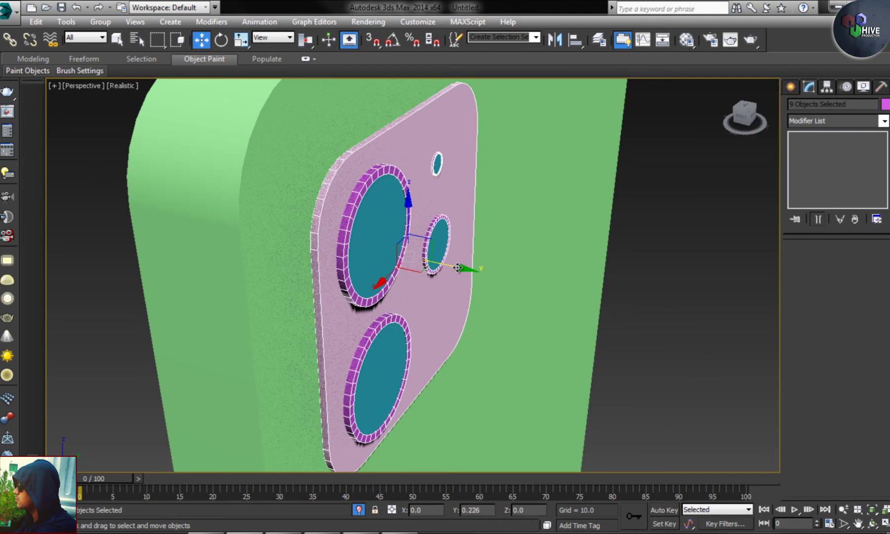
# Step: Select the green phone body and pan the Front view across it
pyautogui.click(637, 313)
pyautogui.scroll(-5, 636, 314)
pyautogui.click(494, 356)
pyautogui.scroll(1, 490, 369)
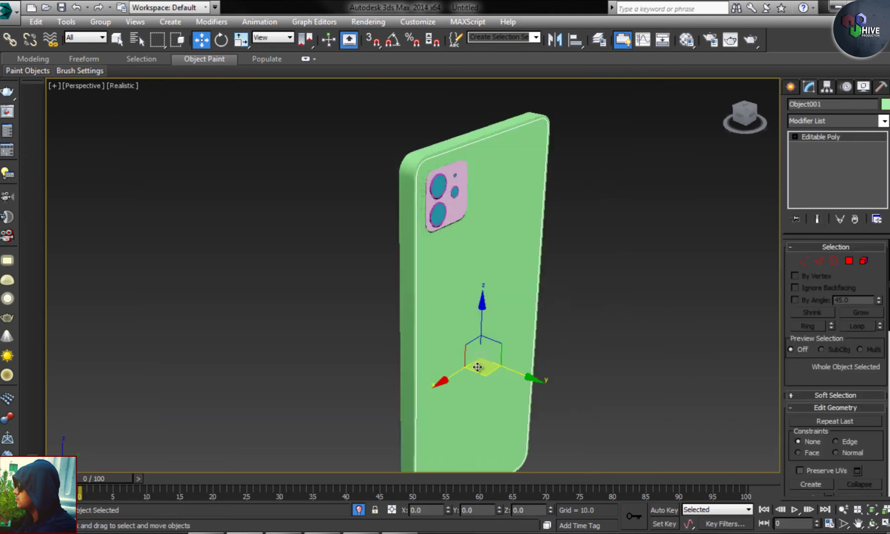
pyautogui.hotkey('alt', 'w')
pyautogui.rightClick(591, 215)
pyautogui.hotkey('alt', 'w')
pyautogui.moveTo(520, 196)
pyautogui.mouseDown(button='middle')
pyautogui.moveTo(497, 301)
pyautogui.moveTo(510, 272)
pyautogui.mouseUp(button='middle')
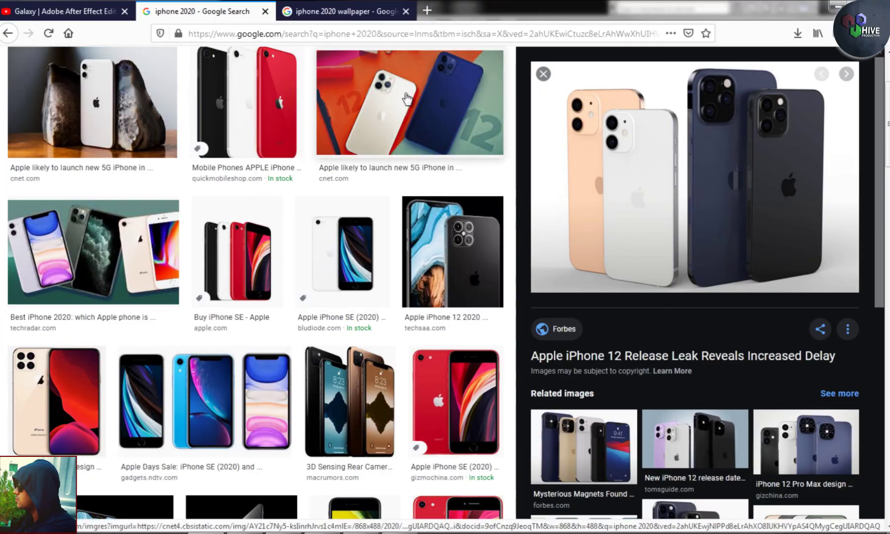
# Step: Preview the cnet iPhone 12 photos, then pan and orbit the phone back in 3ds Max
pyautogui.click(414, 99)
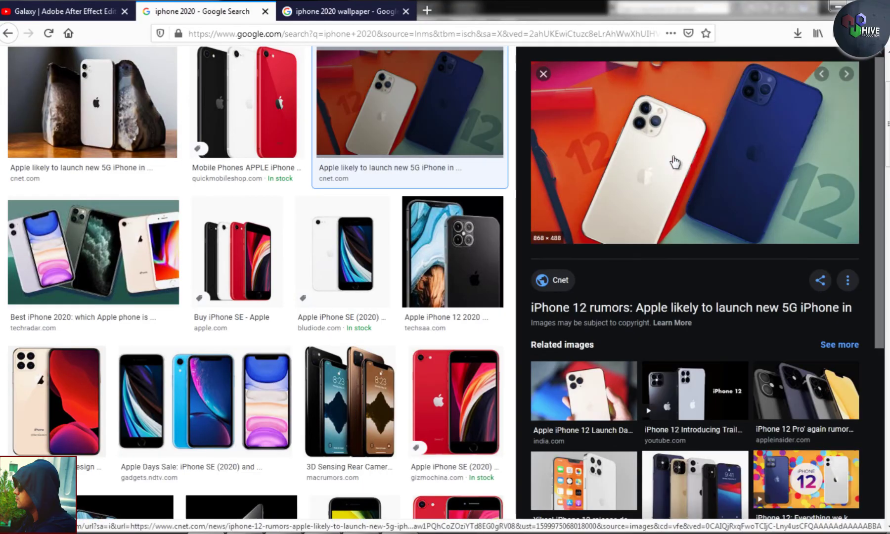
pyautogui.click(93, 101)
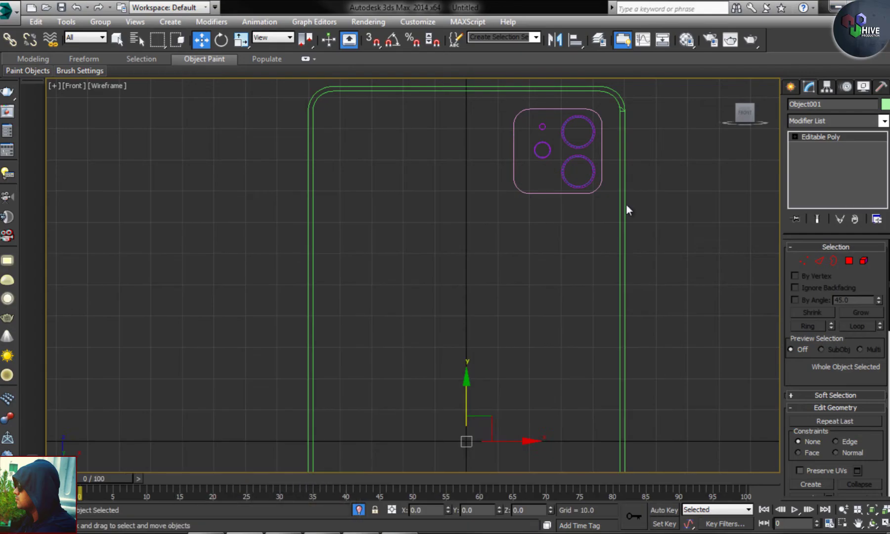
pyautogui.moveTo(626, 204); pyautogui.dragTo(601, 253, button='middle')
pyautogui.hotkey('alt', 'w')
pyautogui.moveTo(683, 377)
pyautogui.keyDown('alt'); pyautogui.mouseDown(button='middle')
pyautogui.moveTo(507, 378)
pyautogui.moveTo(693, 347)
pyautogui.mouseUp(button='middle'); pyautogui.keyUp('alt')
# Step: Draw a thin rectangle for the side button in the maximized Left view
pyautogui.click(791, 86)
pyautogui.click(810, 106)
pyautogui.click(862, 175)
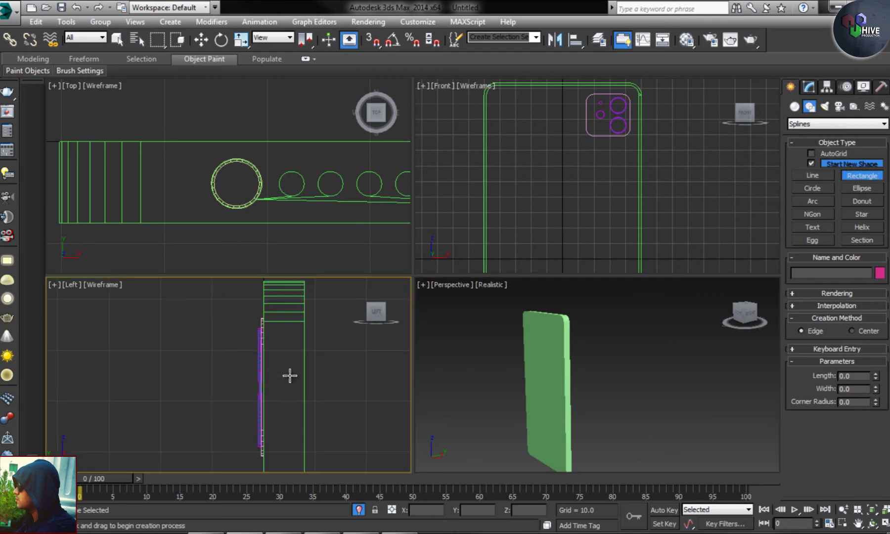
pyautogui.hotkey('alt', 'w')
pyautogui.scroll(-3, 499, 281)
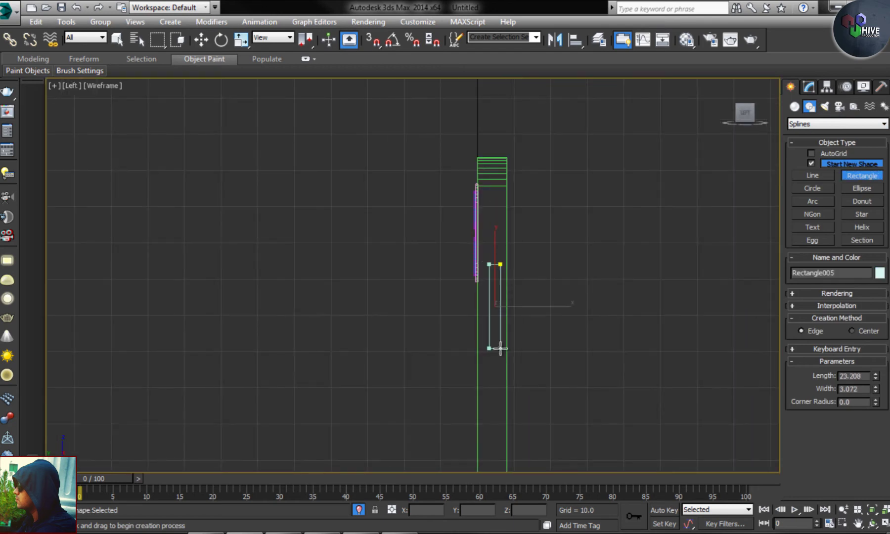
pyautogui.press('w')
pyautogui.scroll(4, 514, 316)
# Step: Convert the rectangle to an Editable Spline and fillet its corner vertices into a capsule
pyautogui.rightClick(498, 263)
pyautogui.click(596, 393)
pyautogui.moveTo(422, 142); pyautogui.dragTo(513, 352)
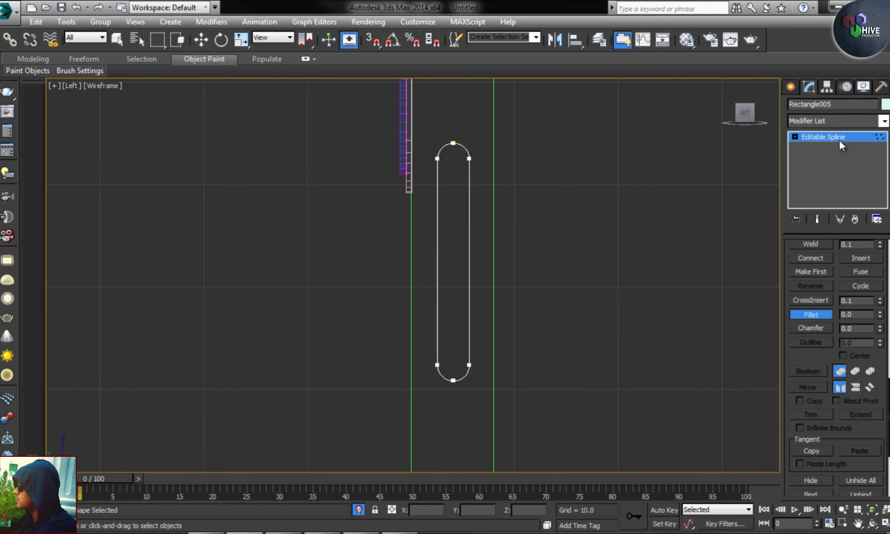
pyautogui.press('w')
# Step: Extrude the rounded outline by 1.0 into a solid button, viewed in Front view
pyautogui.hotkey('alt', 'w')
pyautogui.hotkey('alt', 'w')
pyautogui.press('f')
pyautogui.click(835, 121)
pyautogui.click(825, 179)
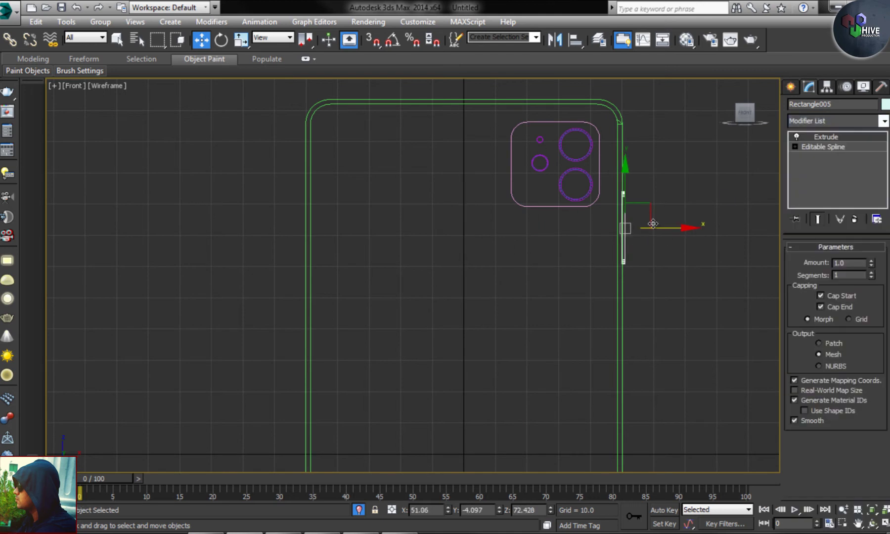
pyautogui.scroll(5, 666, 237)
pyautogui.scroll(-3, 650, 223)
pyautogui.scroll(-2, 664, 205)
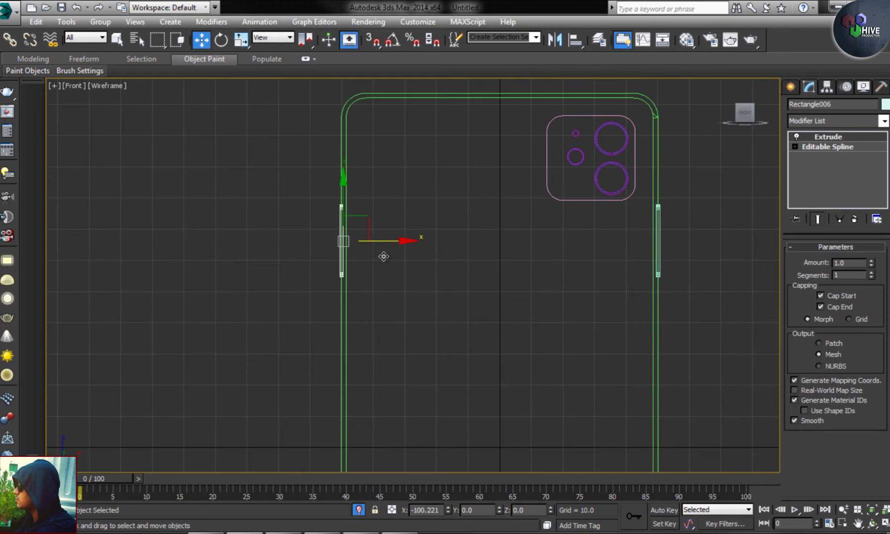
# Step: Clone the side button and adjust the copy's outline vertices
pyautogui.hotkey('ctrl', 'v')
pyautogui.click(453, 324)
pyautogui.hotkey('alt', 'w')
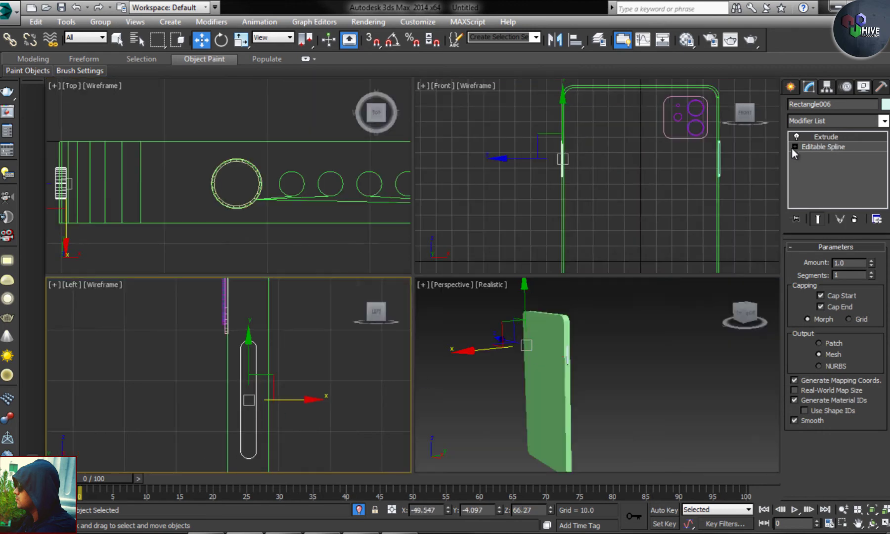
pyautogui.click(795, 147)
pyautogui.click(819, 156)
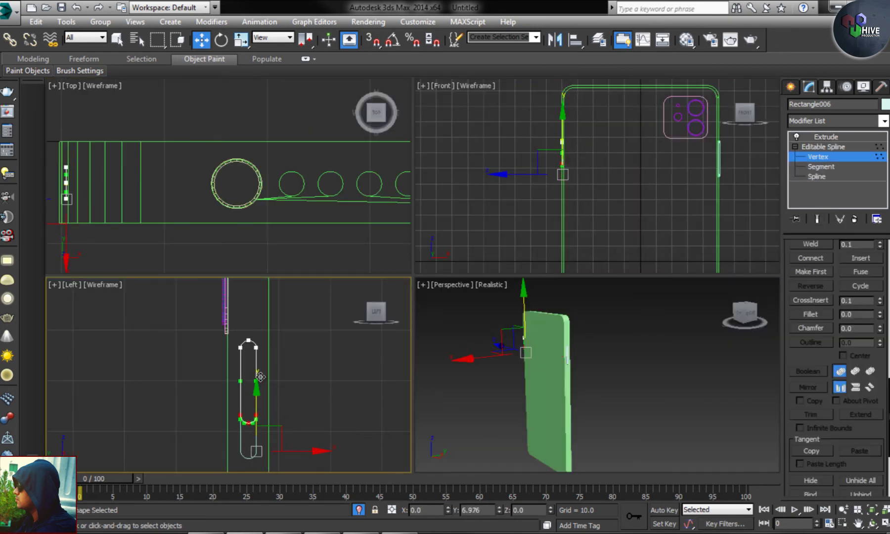
pyautogui.press('1')
pyautogui.rightClick(449, 361)
pyautogui.hotkey('alt', 'w')
pyautogui.hotkey('alt', 'w')
pyautogui.rightClick(330, 379)
pyautogui.hotkey('alt', 'w')
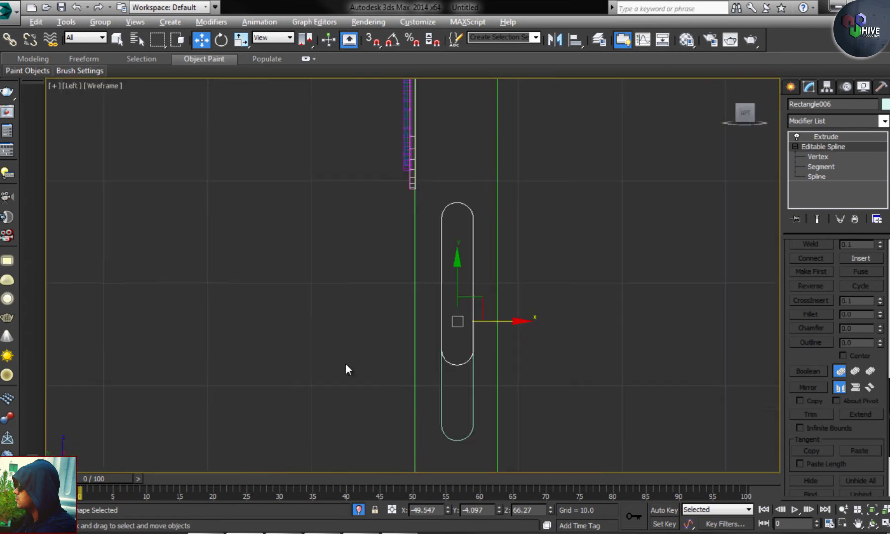
pyautogui.scroll(-4, 508, 373)
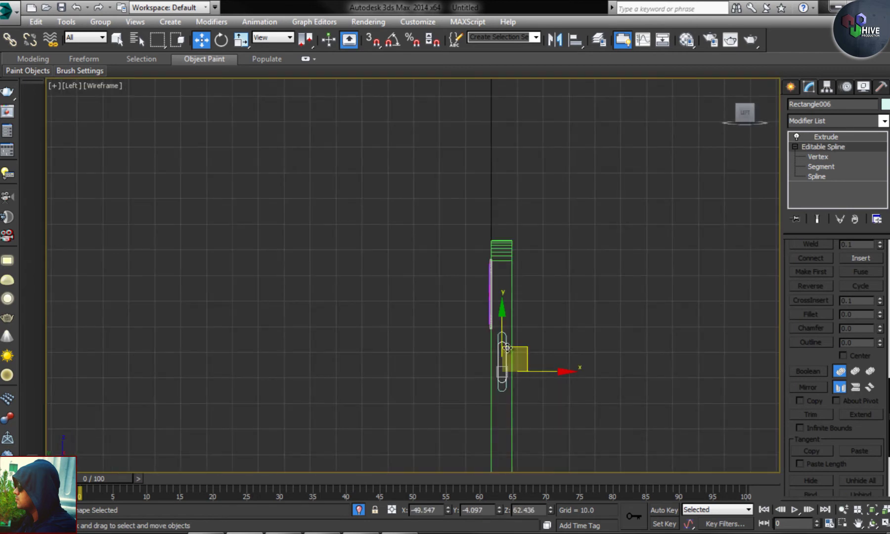
# Step: Shift-drag two more button copies further down the side in Left view
pyautogui.keyDown('shift'); pyautogui.moveTo(501, 336); pyautogui.dragTo(505, 367); pyautogui.keyUp('shift')
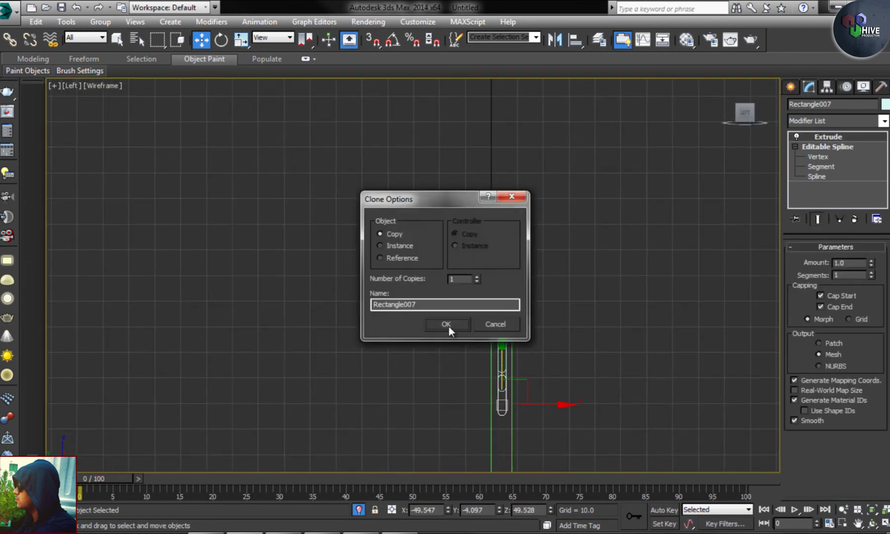
pyautogui.click(447, 322)
pyautogui.scroll(4, 510, 368)
pyautogui.press('1')
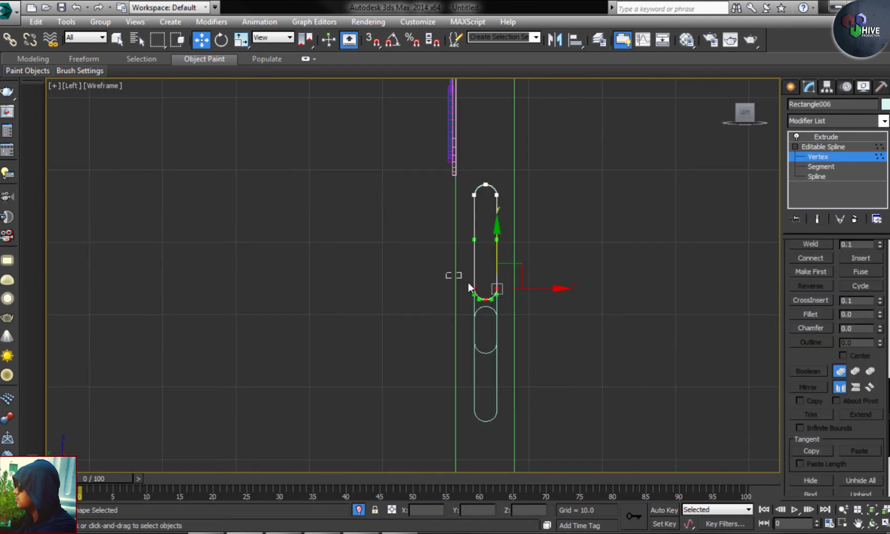
pyautogui.click(834, 138)
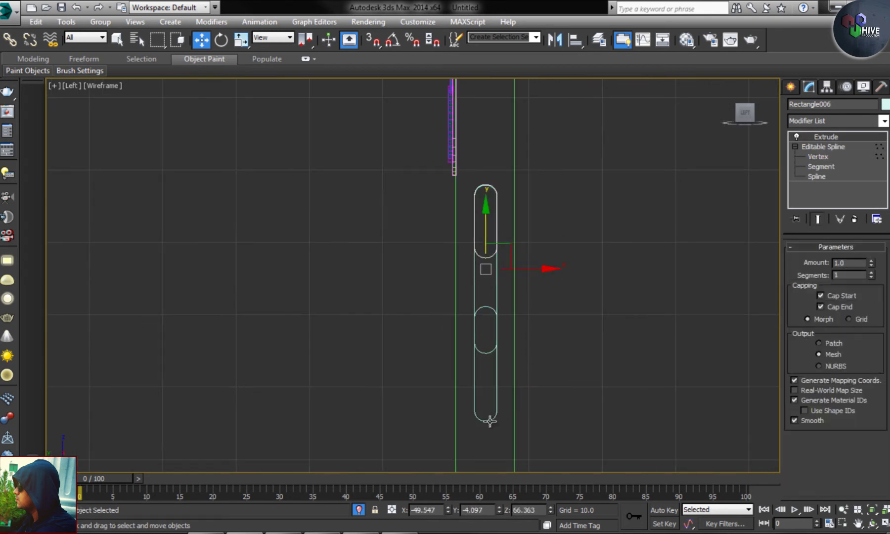
pyautogui.scroll(-3, 514, 213)
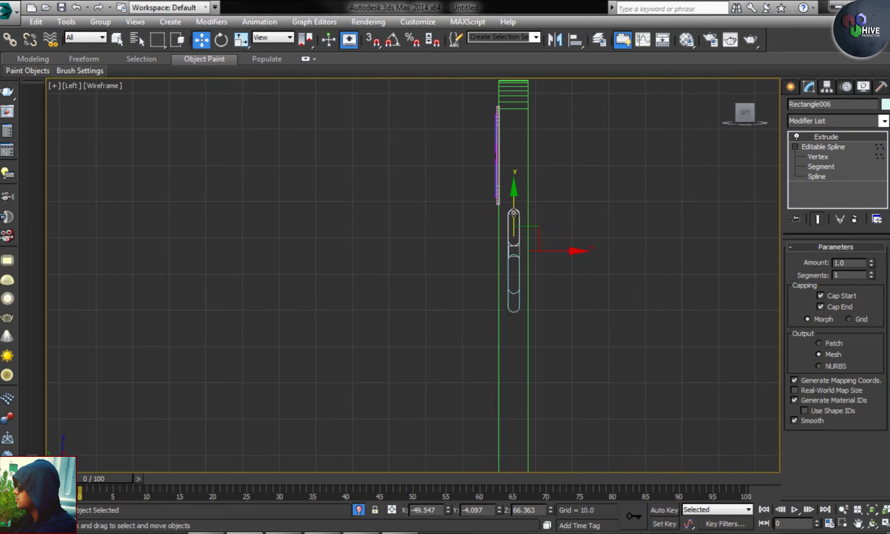
pyautogui.keyDown('shift'); pyautogui.moveTo(518, 307); pyautogui.dragTo(524, 316); pyautogui.keyUp('shift')
pyautogui.press('Return')
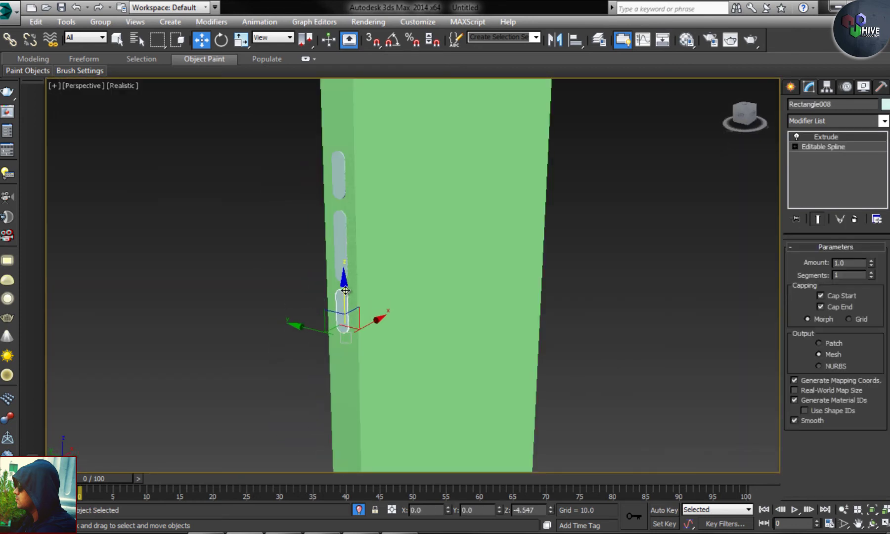
# Step: Select all the side buttons and nudge them onto the phone's edge
pyautogui.scroll(-5, 359, 379)
pyautogui.keyDown('alt'); pyautogui.moveTo(404, 368); pyautogui.dragTo(350, 368, button='middle'); pyautogui.keyUp('alt')
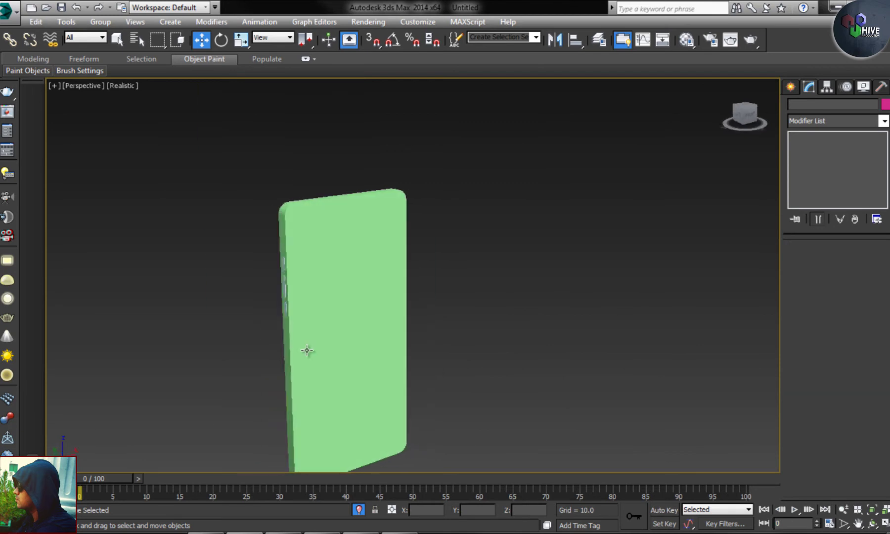
pyautogui.hotkey('alt', 'w')
pyautogui.hotkey('alt', 'w')
pyautogui.moveTo(378, 235); pyautogui.dragTo(377, 238, button='middle')
pyautogui.scroll(5, 349, 243)
pyautogui.moveTo(298, 179); pyautogui.dragTo(366, 403)
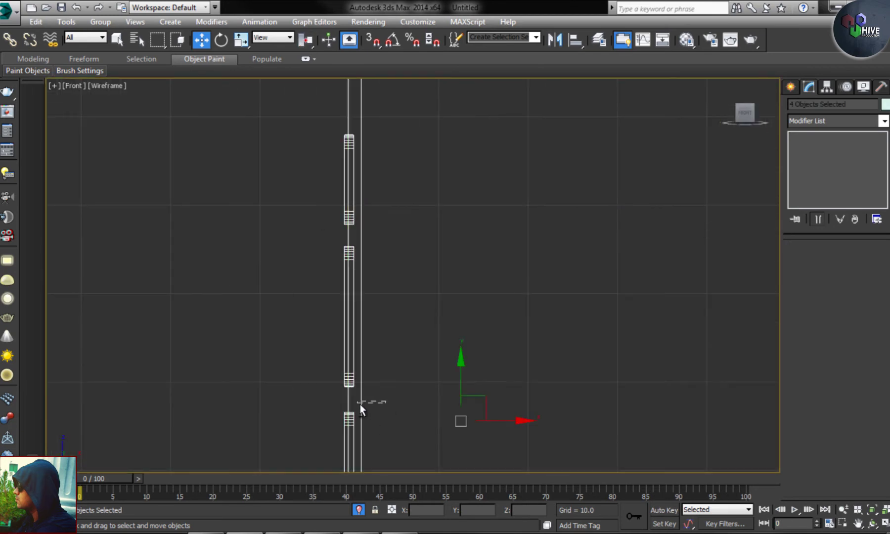
pyautogui.moveTo(386, 319); pyautogui.dragTo(382, 316)
pyautogui.scroll(-5, 452, 347)
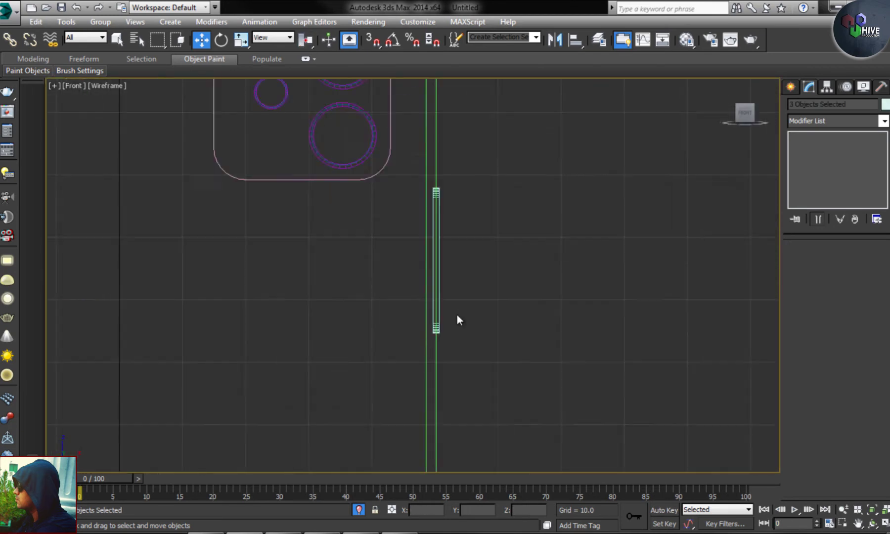
pyautogui.scroll(6, 426, 277)
pyautogui.click(428, 261)
pyautogui.click(487, 269)
pyautogui.moveTo(356, 330)
pyautogui.keyDown('alt'); pyautogui.mouseDown(button='middle')
pyautogui.moveTo(427, 339)
pyautogui.moveTo(503, 369)
pyautogui.moveTo(328, 328)
pyautogui.moveTo(395, 290)
pyautogui.moveTo(460, 299)
pyautogui.moveTo(346, 297)
pyautogui.mouseUp(button='middle'); pyautogui.keyUp('alt')
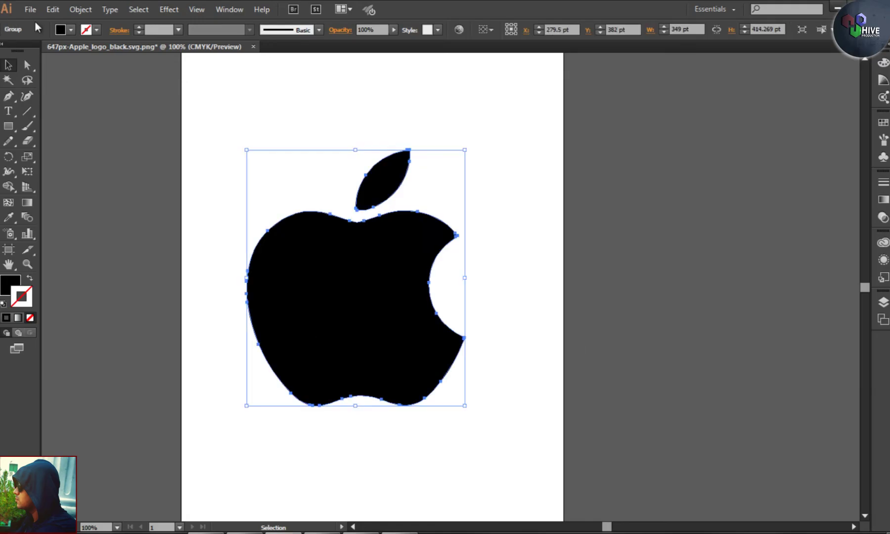
# Step: Save the logo artwork as apple Logo in the Apple folder with Version Illustrator 8
pyautogui.click(30, 10)
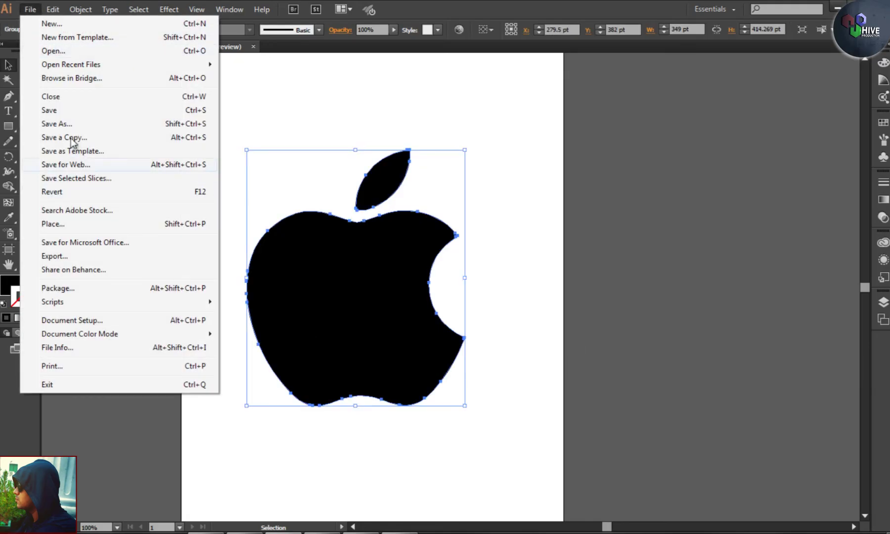
pyautogui.click(40, 123)
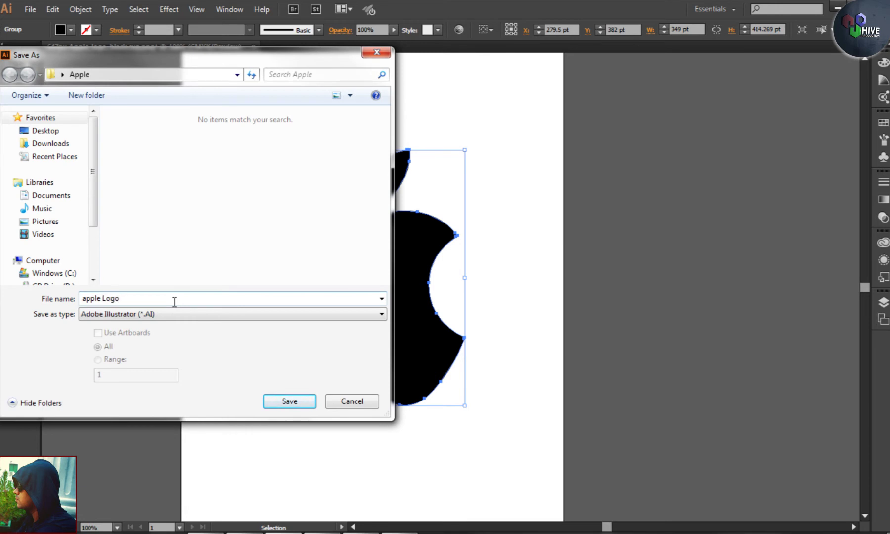
pyautogui.click(289, 401)
pyautogui.click(86, 38)
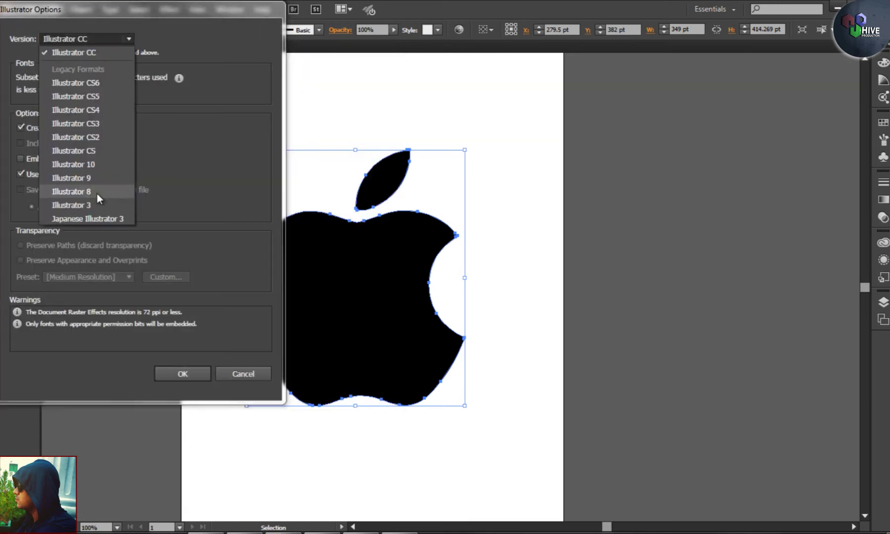
pyautogui.click(55, 183)
pyautogui.click(190, 366)
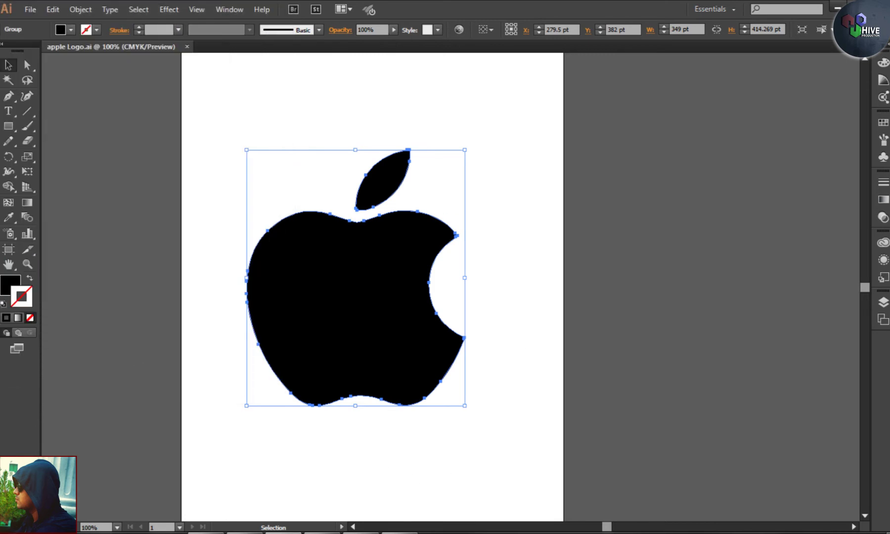
pyautogui.click(255, 475)
# Step: Import apple Logo.ai from the Apple folder as a single object
pyautogui.click(10, 9)
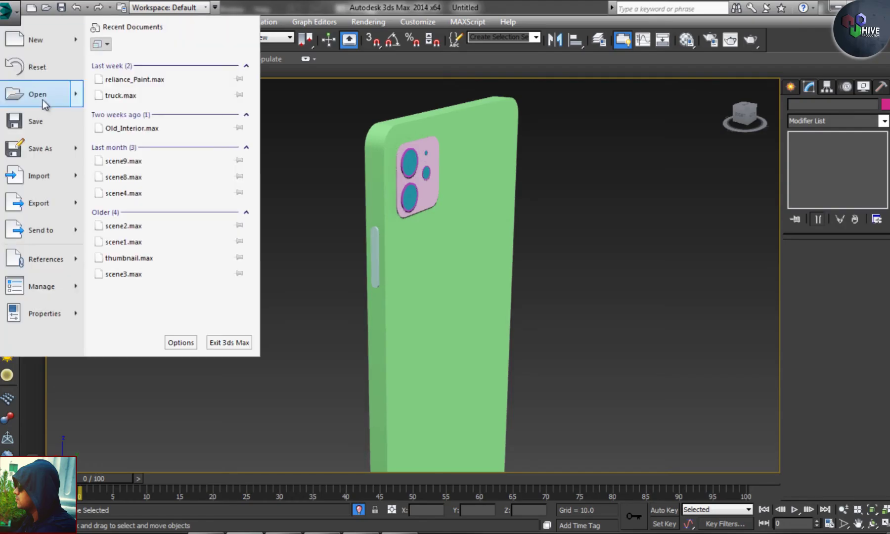
pyautogui.click(30, 177)
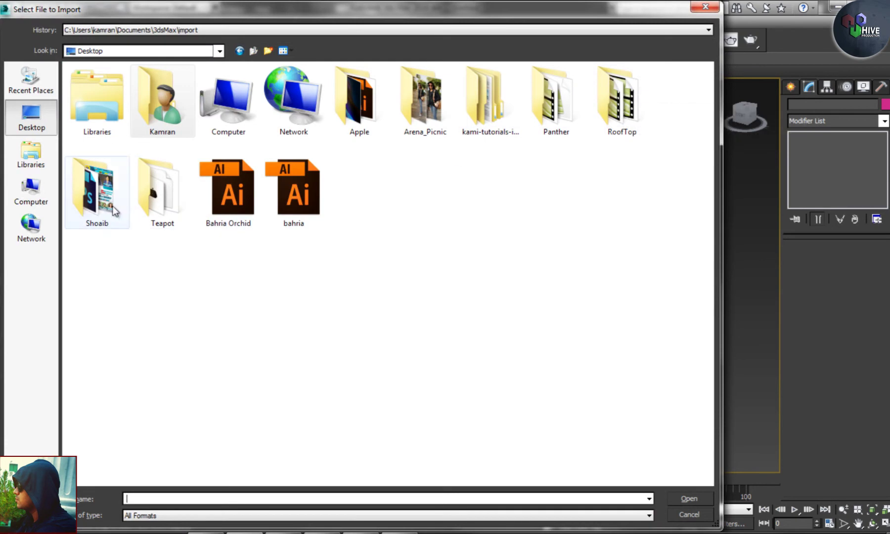
pyautogui.doubleClick(360, 99)
pyautogui.doubleClick(97, 99)
pyautogui.click(474, 293)
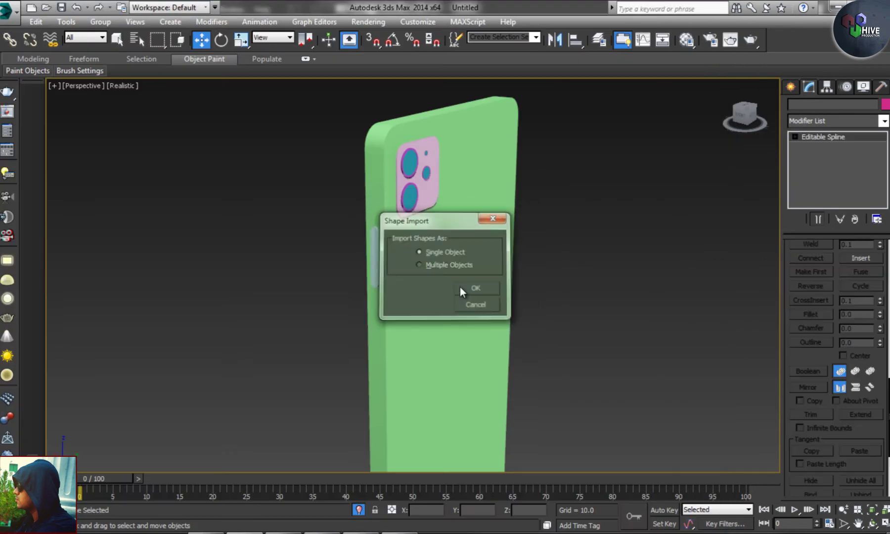
# Step: Add an Extrude modifier to turn the logo shape into a solid
pyautogui.press('r')
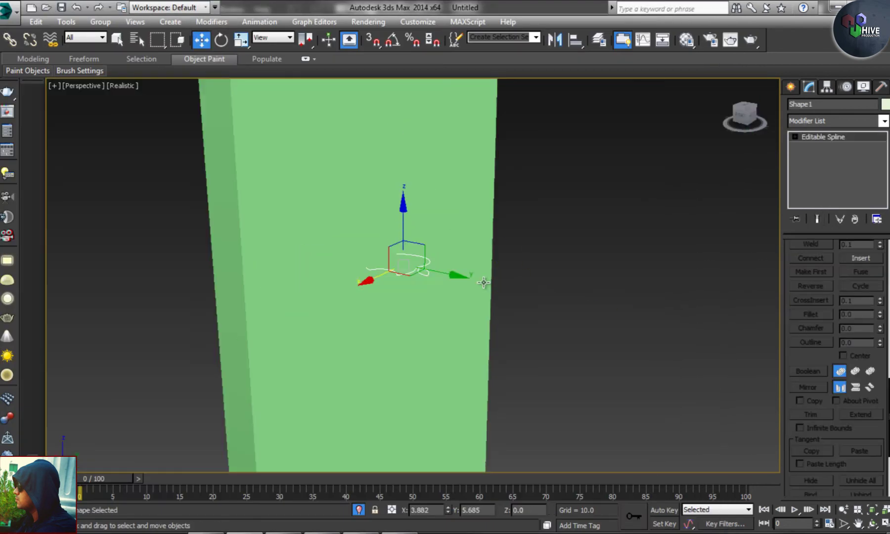
pyautogui.press('e')
pyautogui.click(834, 121)
pyautogui.scroll(-12, 819, 148)
pyautogui.click(817, 185)
# Step: Rotate the logo upright with Angle Snap to align it with the phone
pyautogui.moveTo(571, 282); pyautogui.dragTo(502, 199)
pyautogui.hotkey('alt', 'w')
pyautogui.middleClick(347, 303)
pyautogui.hotkey('alt', 'w')
pyautogui.moveTo(347, 303); pyautogui.dragTo(333, 369, button='middle')
pyautogui.moveTo(440, 242); pyautogui.dragTo(450, 250)
pyautogui.press('a')
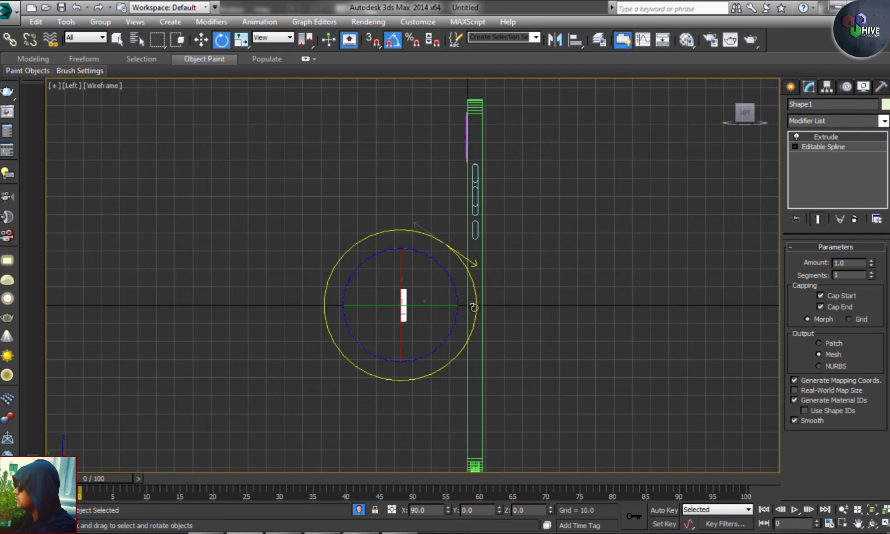
pyautogui.hotkey('alt', 'w')
pyautogui.middleClick(583, 374)
pyautogui.hotkey('alt', 'w')
pyautogui.keyDown('alt'); pyautogui.moveTo(582, 373); pyautogui.dragTo(736, 144, button='middle'); pyautogui.keyUp('alt')
# Step: Mirror the logo and move it up toward the phone's centre in Front view
pyautogui.click(554, 43)
pyautogui.click(411, 358)
pyautogui.hotkey('alt', 'w')
pyautogui.middleClick(446, 189)
pyautogui.hotkey('alt', 'w')
pyautogui.moveTo(456, 295); pyautogui.dragTo(464, 285, button='middle')
pyautogui.press('w')
pyautogui.moveTo(428, 304); pyautogui.dragTo(428, 269)
pyautogui.moveTo(464, 311); pyautogui.dragTo(458, 311)
# Step: Scale the logo down and position it on the phone's back
pyautogui.scroll(-3, 455, 311)
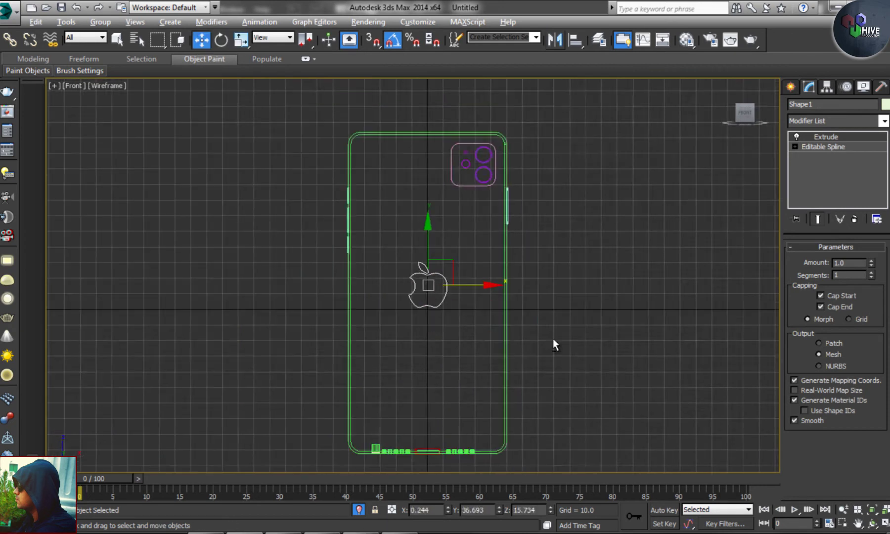
pyautogui.press('p')
pyautogui.press('F3')
pyautogui.scroll(5, 514, 296)
pyautogui.keyDown('alt'); pyautogui.moveTo(515, 297); pyautogui.dragTo(498, 241, button='middle'); pyautogui.keyUp('alt')
pyautogui.press('r')
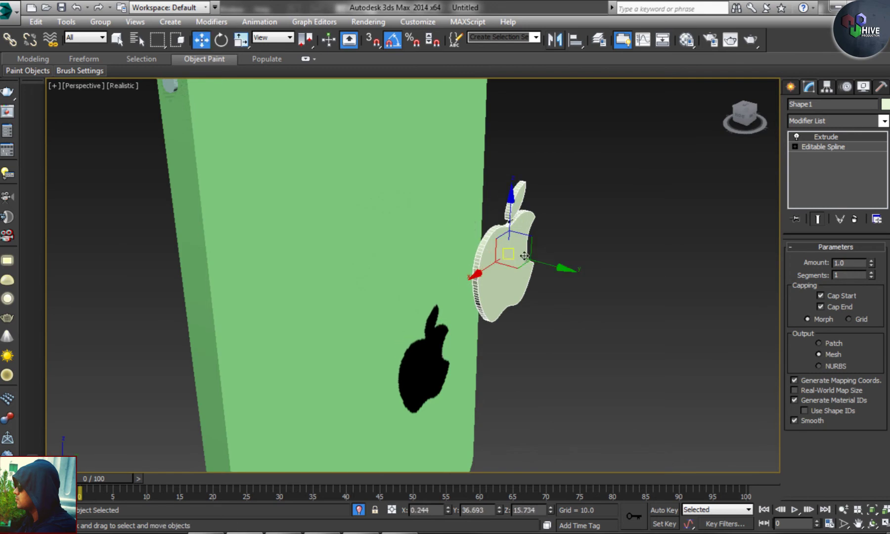
pyautogui.press('w')
pyautogui.moveTo(498, 241); pyautogui.dragTo(417, 243)
pyautogui.hotkey('ctrl', 'd')
pyautogui.moveTo(454, 272)
pyautogui.keyDown('alt'); pyautogui.mouseDown(button='middle')
pyautogui.moveTo(406, 318)
pyautogui.moveTo(409, 292)
pyautogui.moveTo(451, 358)
pyautogui.moveTo(513, 344)
pyautogui.mouseUp(button='middle'); pyautogui.keyUp('alt')
pyautogui.scroll(-3, 413, 309)
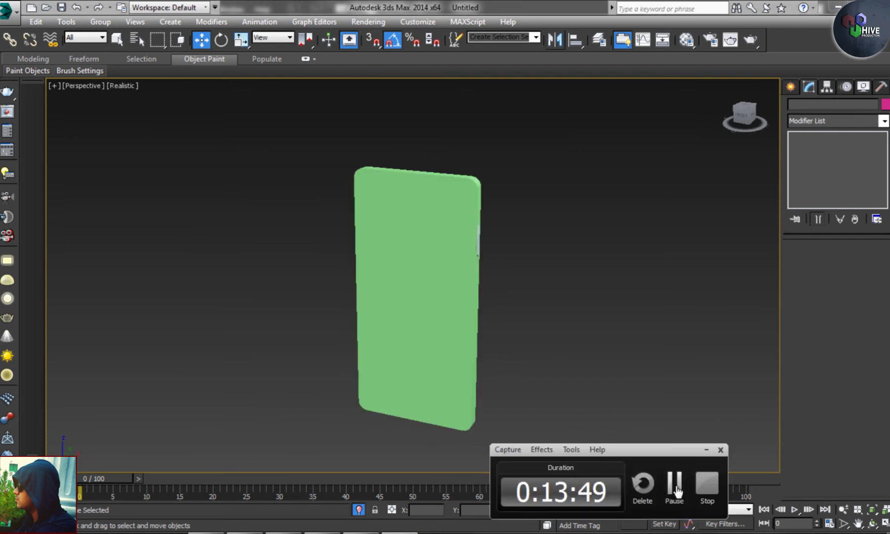
# Step: Select the phone body and add an Unwrap UVW modifier
pyautogui.click(372, 350)
pyautogui.keyDown('alt'); pyautogui.moveTo(372, 350); pyautogui.dragTo(406, 341, button='middle'); pyautogui.keyUp('alt')
pyautogui.click(827, 122)
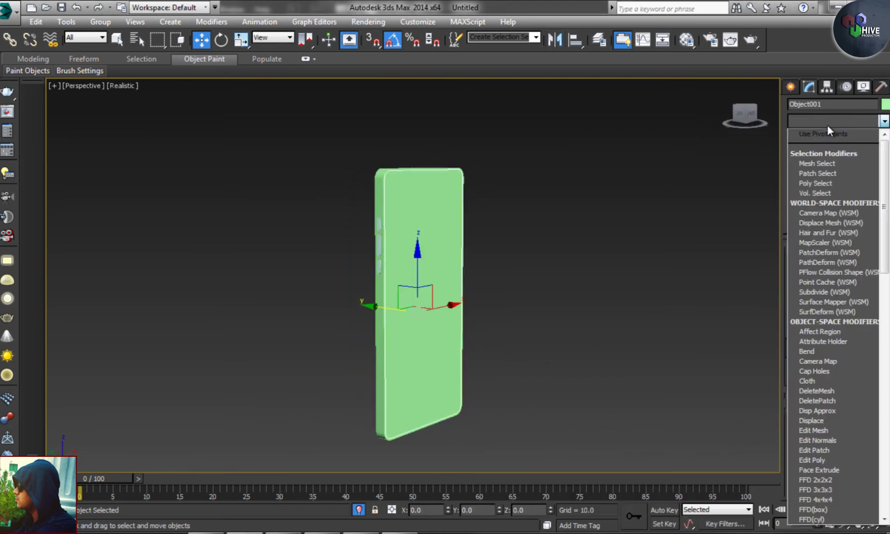
pyautogui.click(825, 123)
pyautogui.write('Relax')
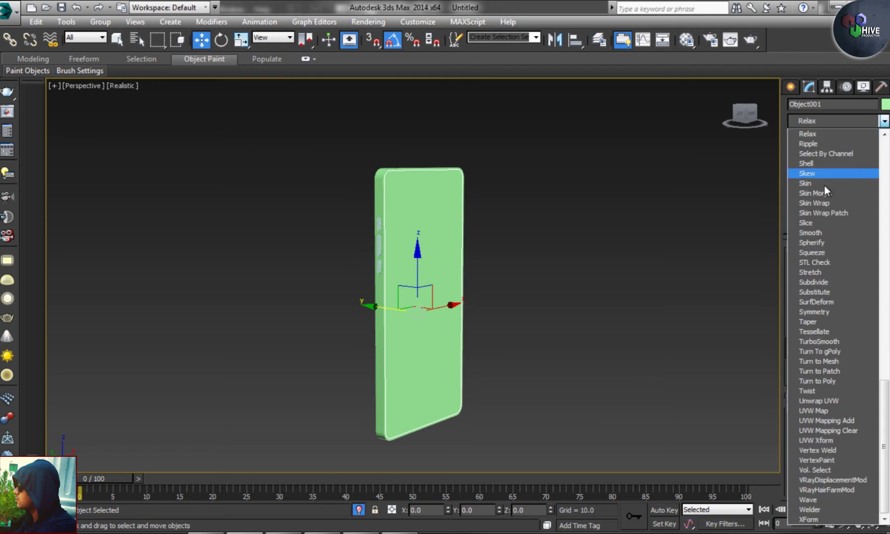
pyautogui.click(827, 120)
pyautogui.click(827, 120)
pyautogui.press('t')
pyautogui.click(827, 120)
pyautogui.click(827, 121)
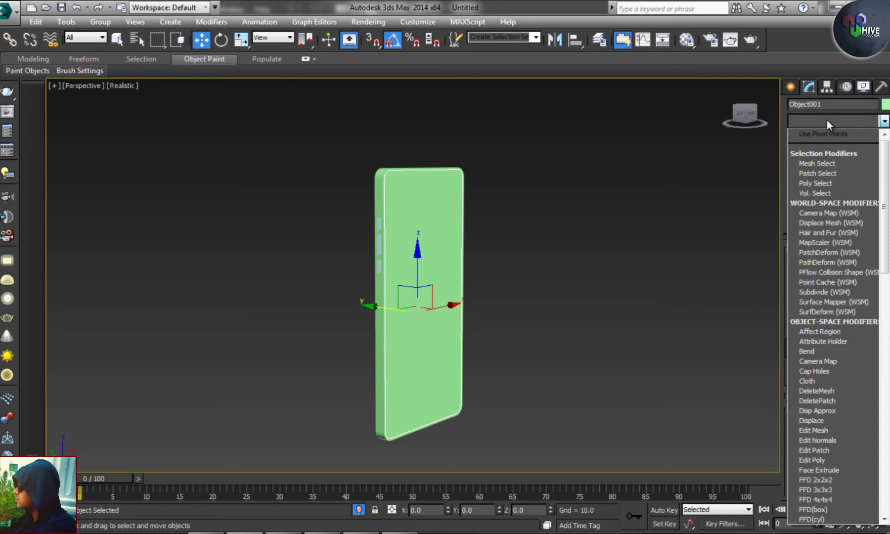
pyautogui.click(828, 120)
pyautogui.press('u')
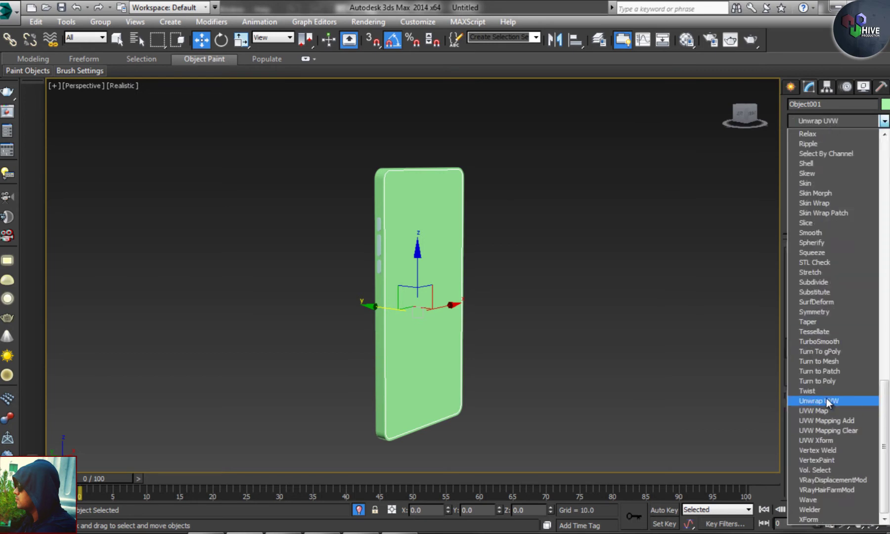
pyautogui.click(827, 455)
# Step: Apply Flatten Mapping in the UV Editor and select the top UV cluster
pyautogui.click(837, 265)
pyautogui.click(836, 390)
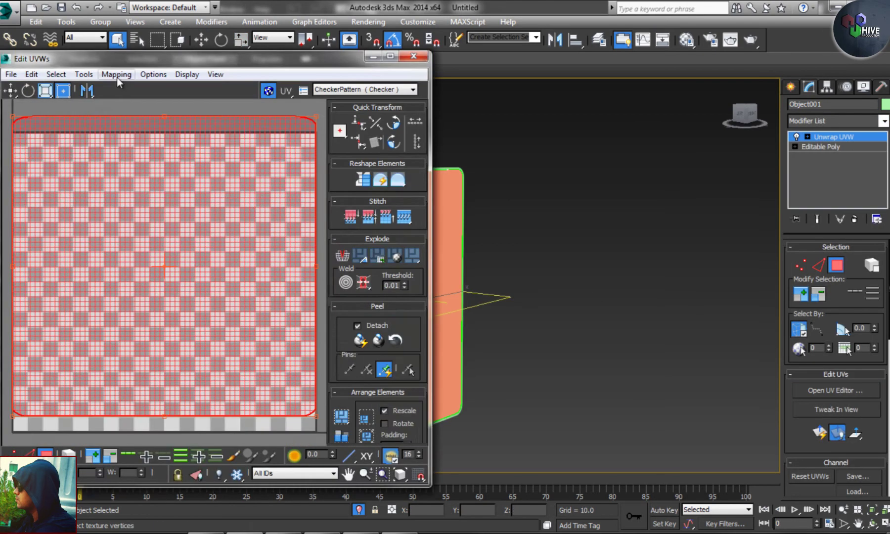
pyautogui.click(248, 441)
pyautogui.click(116, 74)
pyautogui.click(139, 88)
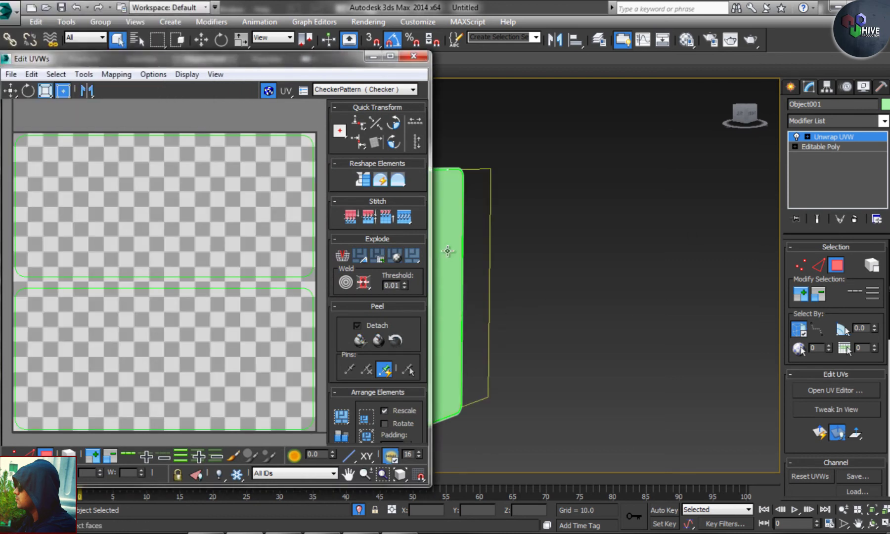
pyautogui.click(448, 252)
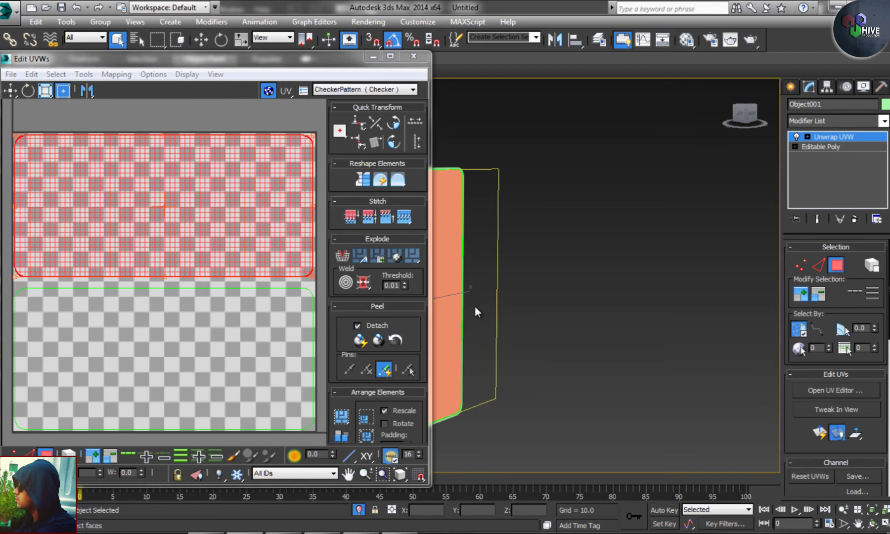
pyautogui.keyDown('alt'); pyautogui.moveTo(498, 256); pyautogui.dragTo(584, 257, button='middle'); pyautogui.keyUp('alt')
# Step: Render a trial UVW template, then cancel saving it
pyautogui.click(88, 74)
pyautogui.click(163, 114)
pyautogui.click(84, 74)
pyautogui.click(136, 308)
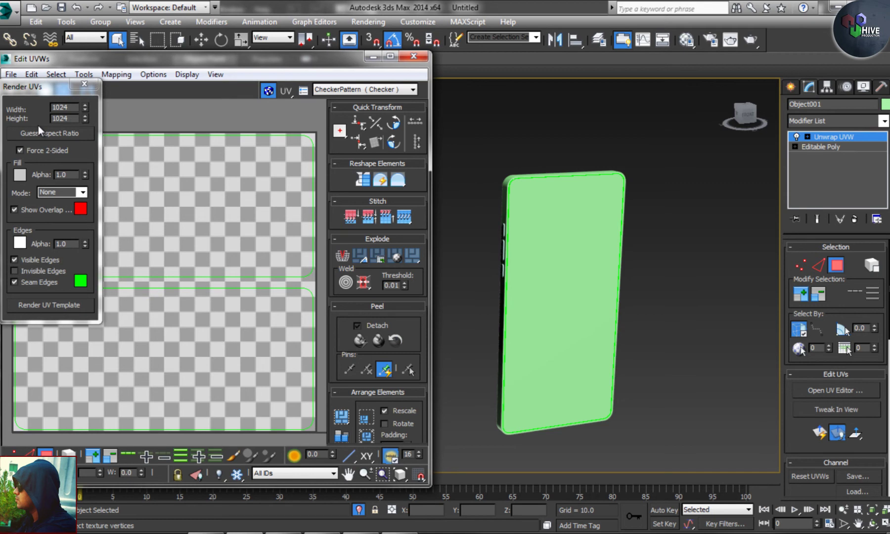
pyautogui.click(55, 305)
pyautogui.click(612, 134)
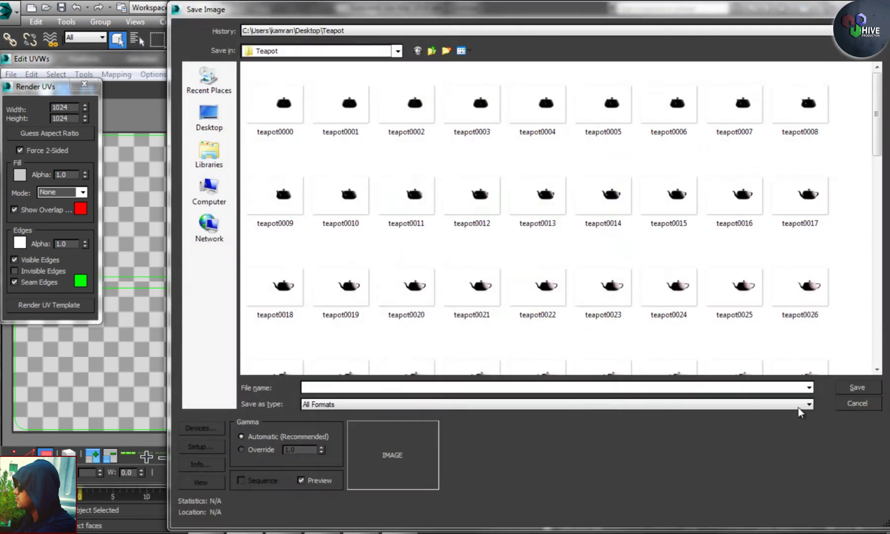
pyautogui.click(861, 406)
pyautogui.click(84, 84)
# Step: Select both UV panels and rotate them 90° to stand side by side
pyautogui.click(206, 231)
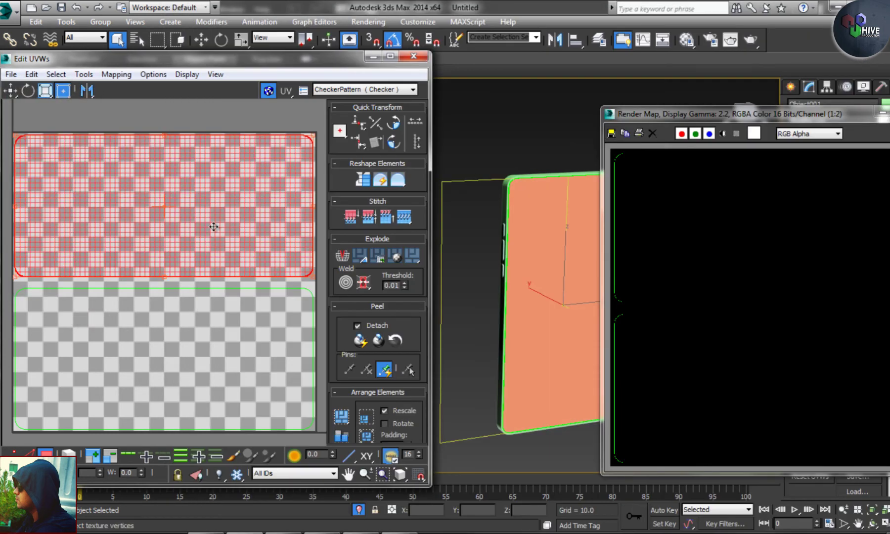
pyautogui.keyDown('ctrl'); pyautogui.click(235, 326); pyautogui.keyUp('ctrl')
pyautogui.click(28, 91)
pyautogui.moveTo(33, 126); pyautogui.dragTo(37, 152)
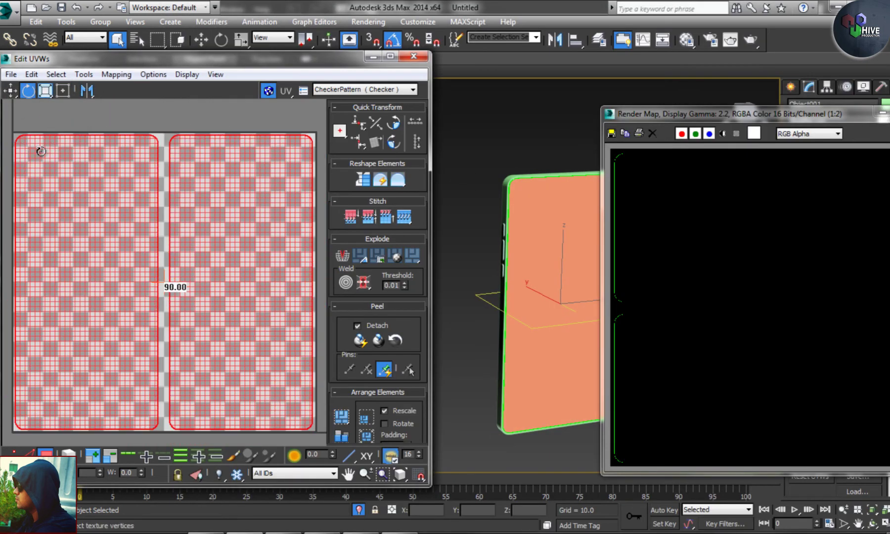
pyautogui.click(132, 256)
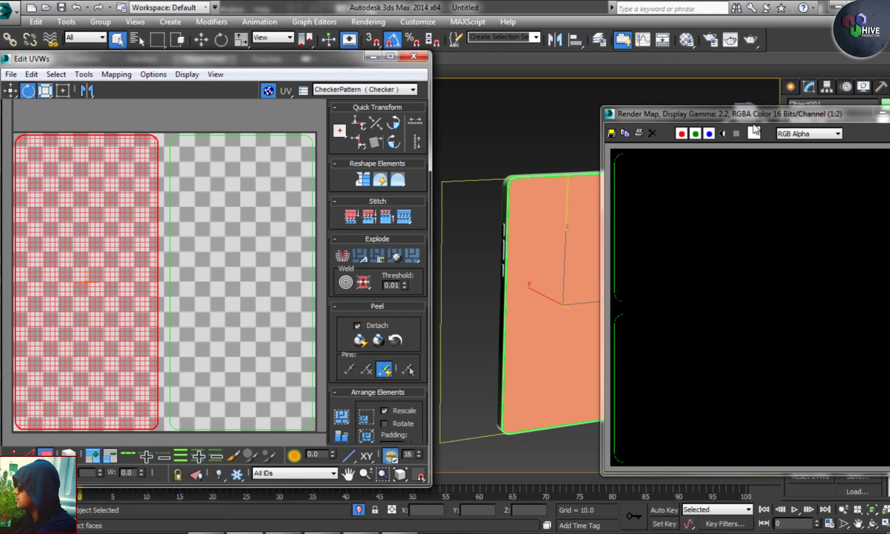
# Step: Re-render the UV template and save it as screen.png in the Apple folder
pyautogui.click(737, 110)
pyautogui.click(124, 113)
pyautogui.click(84, 75)
pyautogui.click(74, 294)
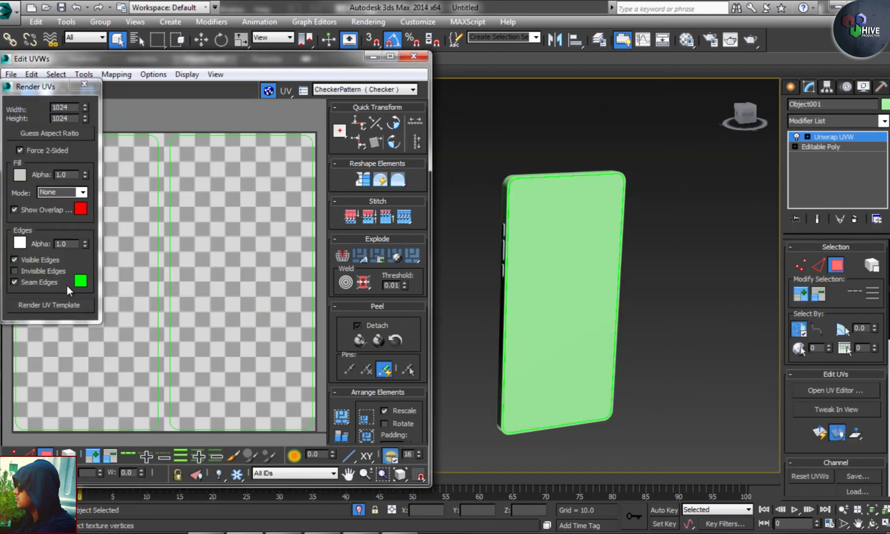
pyautogui.click(625, 135)
pyautogui.click(209, 119)
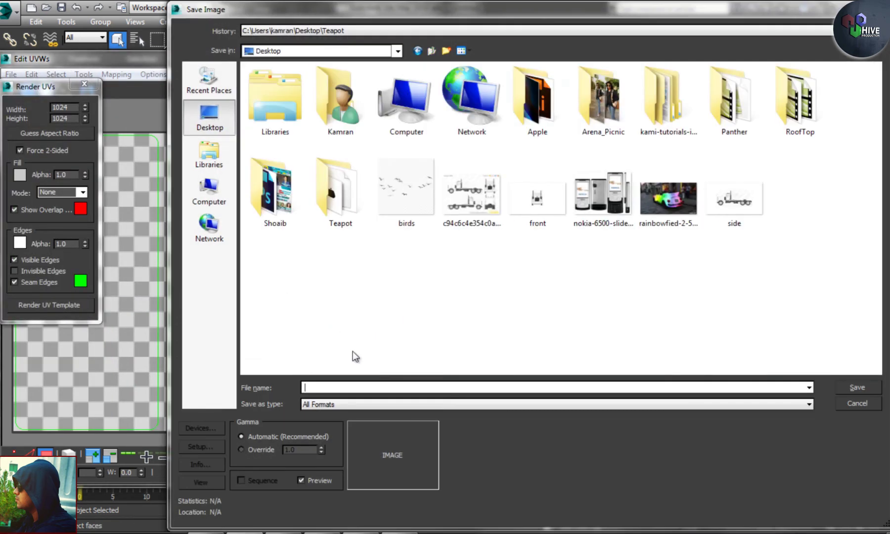
pyautogui.doubleClick(537, 99)
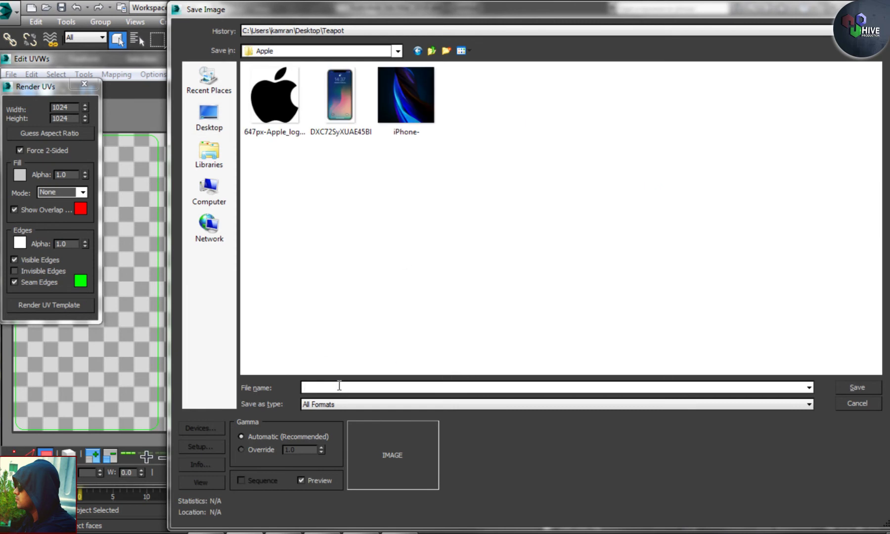
pyautogui.write('screen')
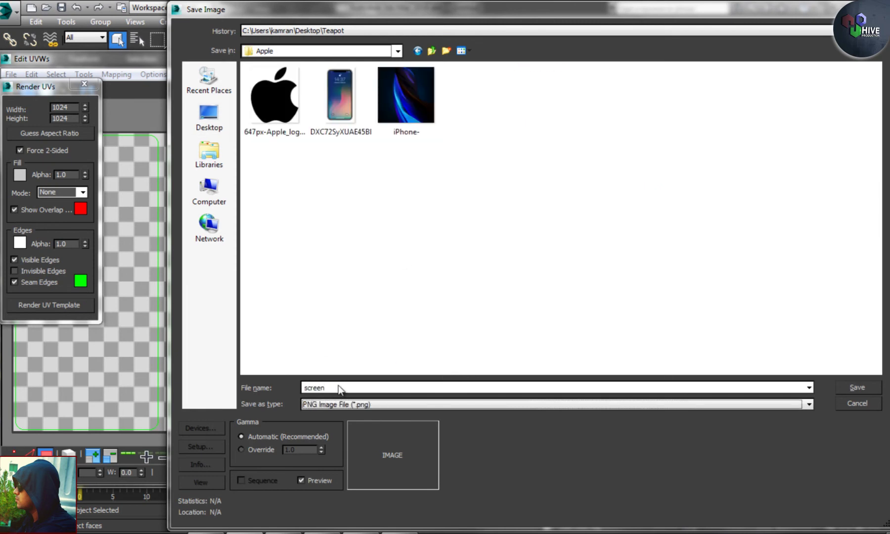
pyautogui.click(857, 387)
pyautogui.click(224, 137)
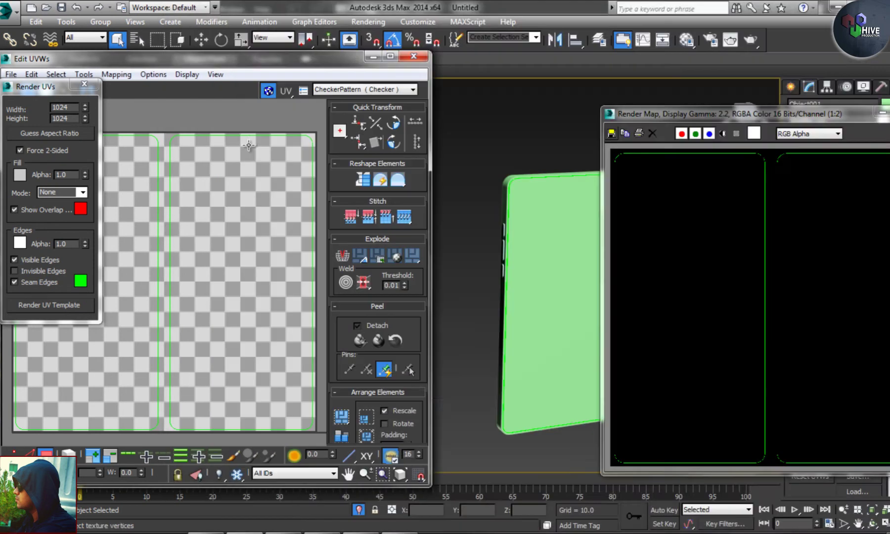
pyautogui.click(85, 85)
pyautogui.click(412, 58)
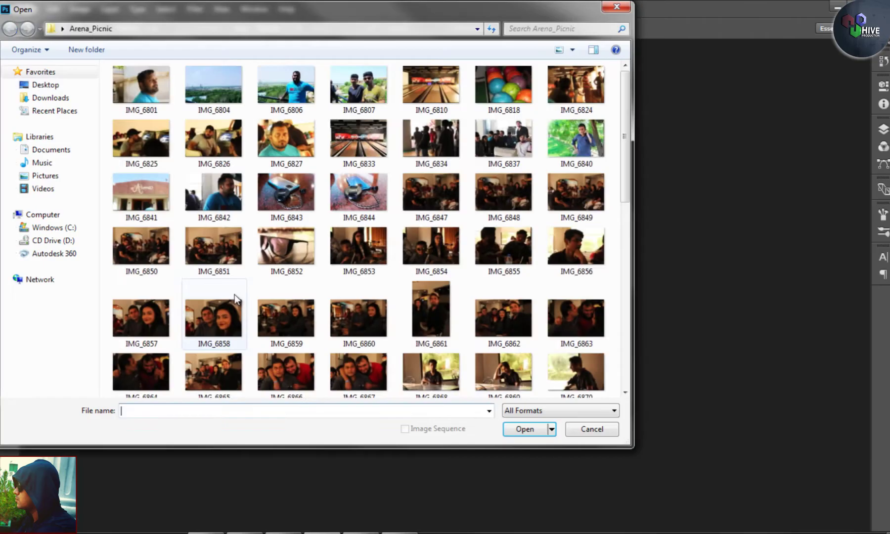
# Step: Open the screen template from the Apple folder and show the Layers panel
pyautogui.doubleClick(342, 292)
pyautogui.click(448, 100)
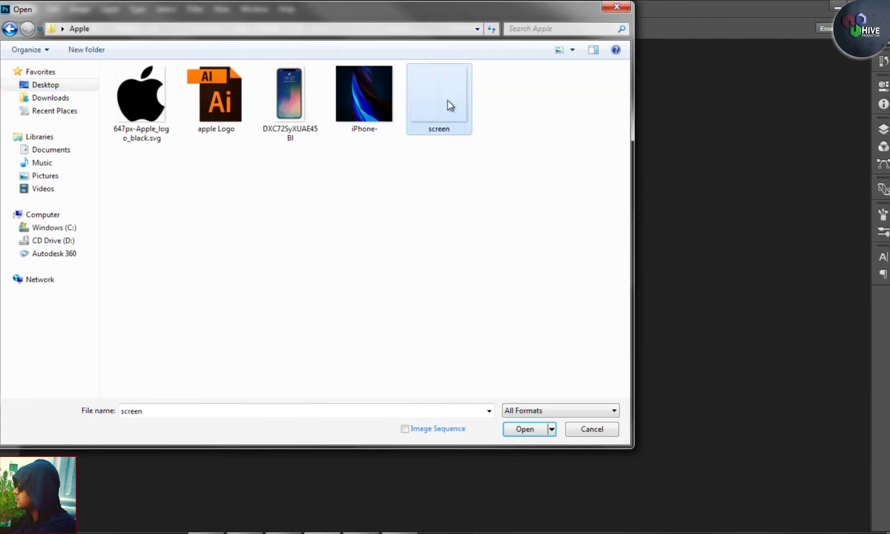
pyautogui.doubleClick(448, 100)
pyautogui.click(246, 13)
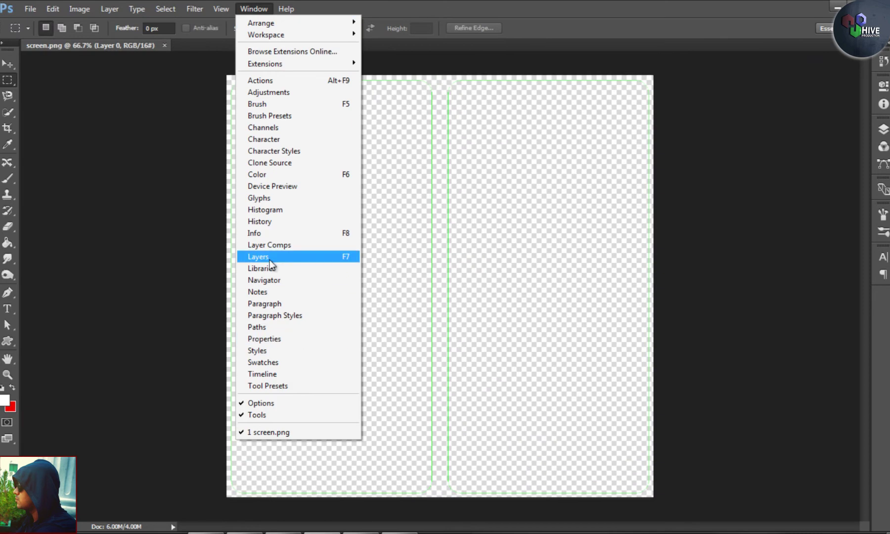
pyautogui.click(292, 254)
# Step: Add a new layer beneath Layer 0 and fill it with white
pyautogui.click(833, 516)
pyautogui.moveTo(784, 128); pyautogui.dragTo(785, 188)
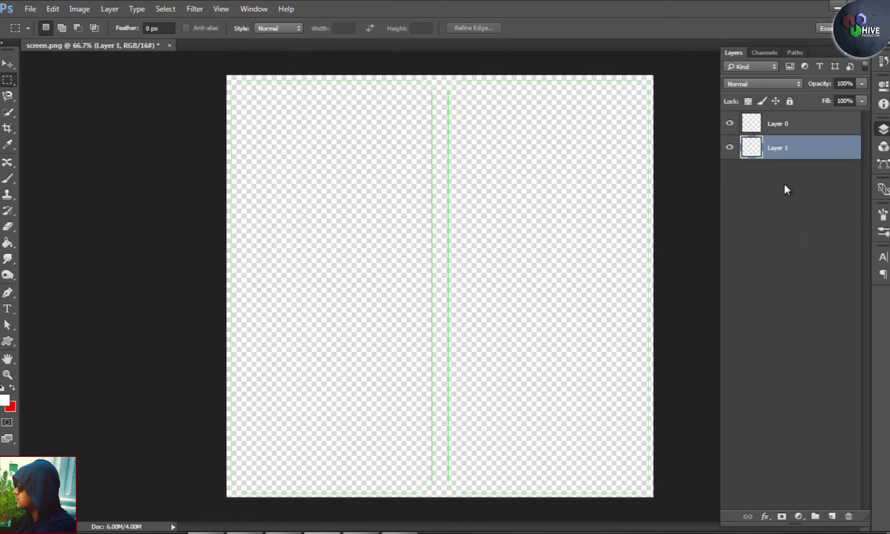
pyautogui.hotkey('ctrl', 'BackSpace')
pyautogui.hotkey('alt', 'BackSpace')
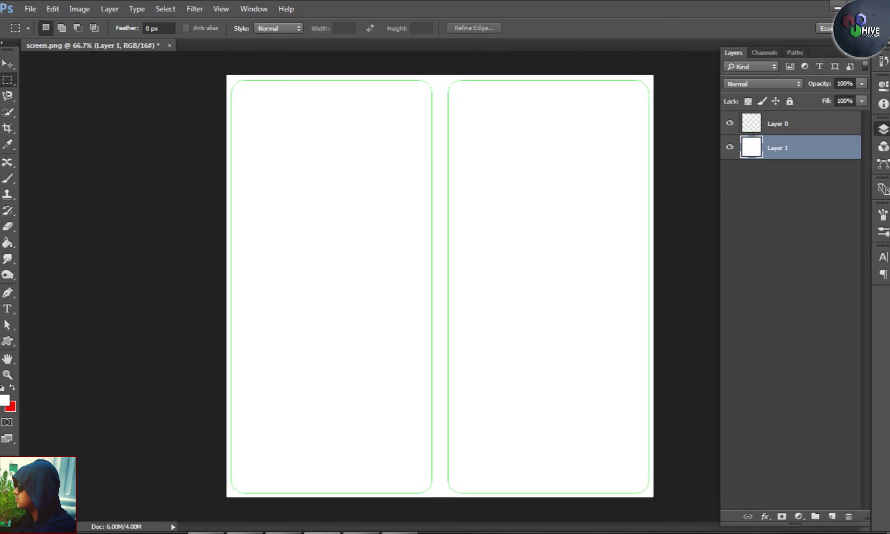
# Step: Open the iPhone wallpaper image and drag it into the screen document
pyautogui.click(30, 8)
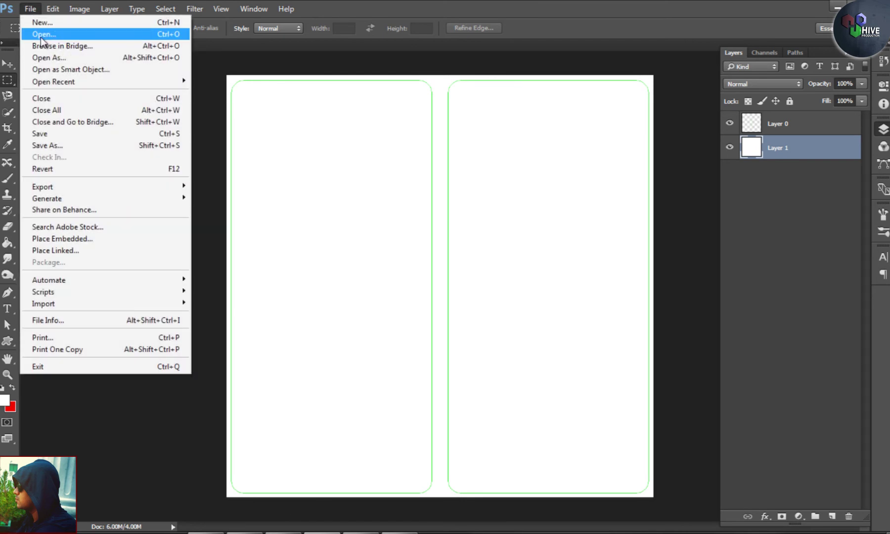
pyautogui.click(41, 37)
pyautogui.doubleClick(349, 120)
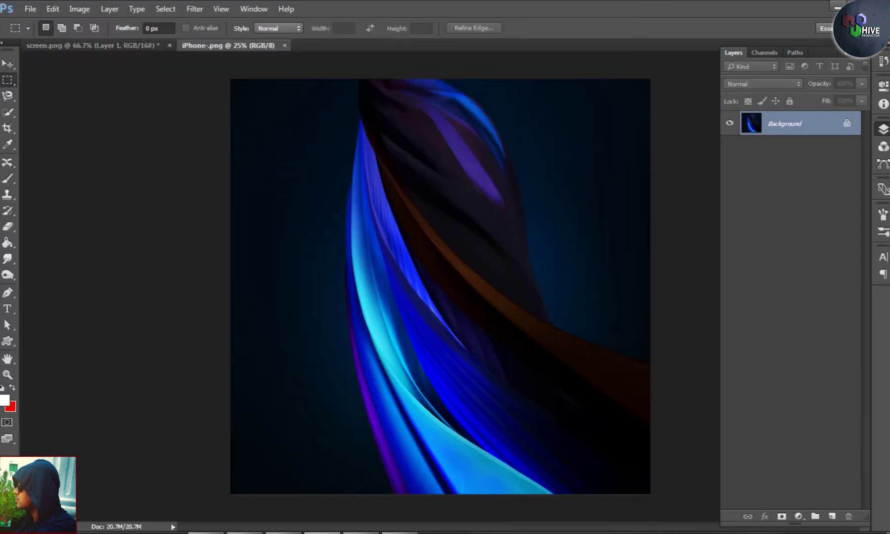
pyautogui.press('v')
pyautogui.moveTo(382, 205)
pyautogui.mouseDown()
pyautogui.moveTo(114, 52)
pyautogui.moveTo(421, 262)
pyautogui.mouseUp()
pyautogui.click(423, 266)
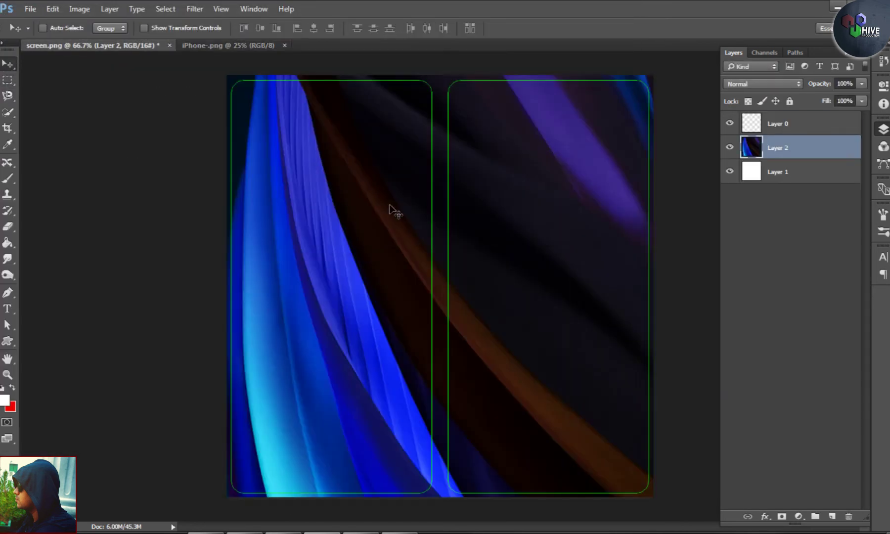
# Step: Free-transform the wallpaper layer, scaling and positioning it over the left screen
pyautogui.hotkey('ctrl', 't')
pyautogui.moveTo(481, 197)
pyautogui.mouseDown()
pyautogui.moveTo(297, 218)
pyautogui.moveTo(225, 185)
pyautogui.mouseUp()
pyautogui.moveTo(179, 155)
pyautogui.mouseDown()
pyautogui.moveTo(554, 422)
pyautogui.moveTo(230, 110)
pyautogui.mouseUp()
pyautogui.moveTo(100, 87); pyautogui.dragTo(249, 242)
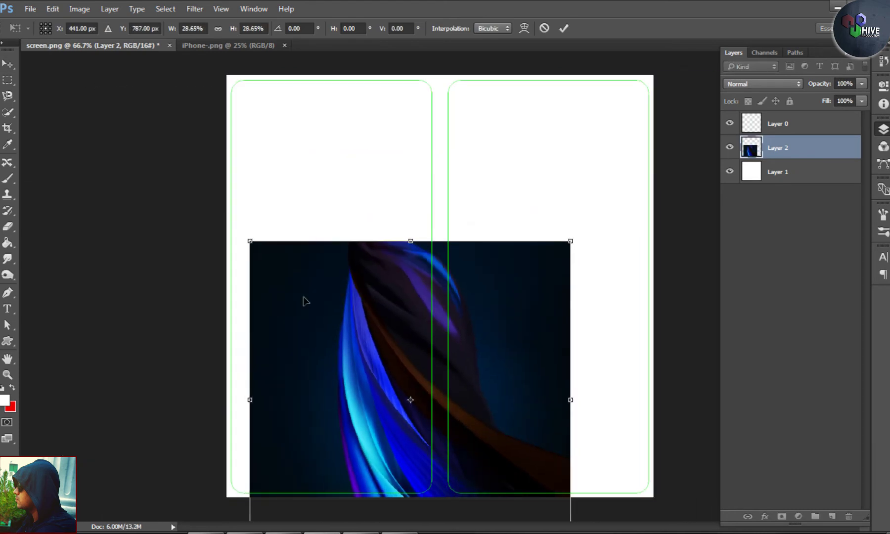
pyautogui.moveTo(308, 316); pyautogui.dragTo(259, 173)
pyautogui.keyDown('alt'); pyautogui.moveTo(512, 412); pyautogui.dragTo(581, 477); pyautogui.keyUp('alt')
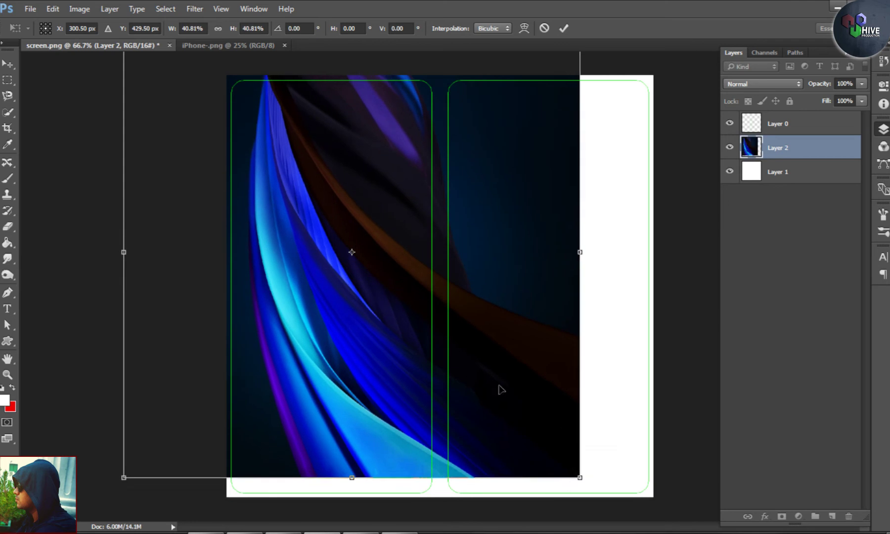
pyautogui.moveTo(498, 390); pyautogui.dragTo(499, 405)
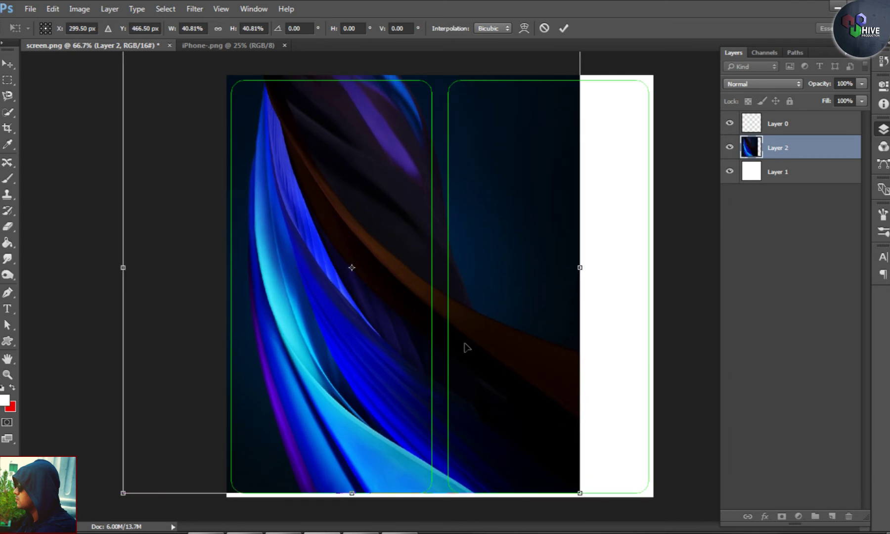
# Step: Refine the wallpaper's size and width to match the left screen outline, then confirm
pyautogui.hotkey('ctrl', '-')
pyautogui.moveTo(544, 100); pyautogui.dragTo(529, 145)
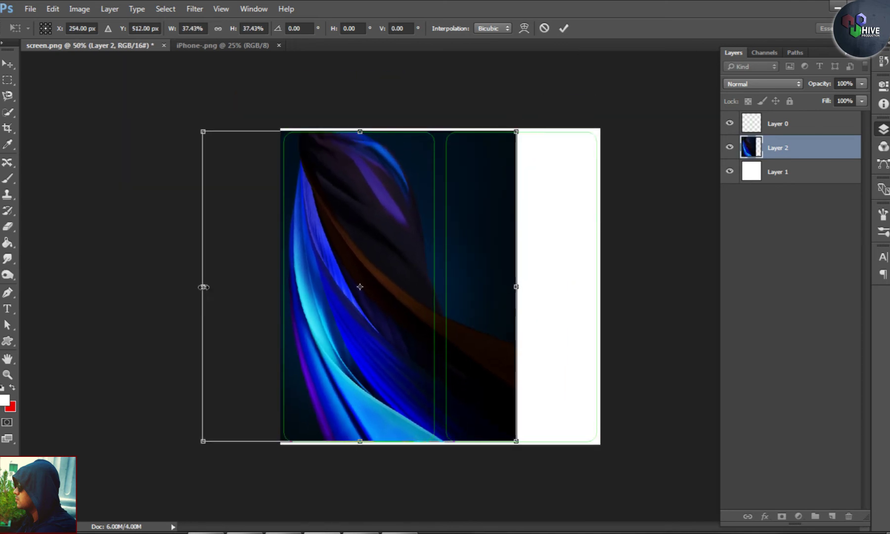
pyautogui.moveTo(203, 287); pyautogui.dragTo(237, 286)
pyautogui.moveTo(516, 287)
pyautogui.mouseDown()
pyautogui.moveTo(441, 286)
pyautogui.moveTo(480, 287)
pyautogui.mouseUp()
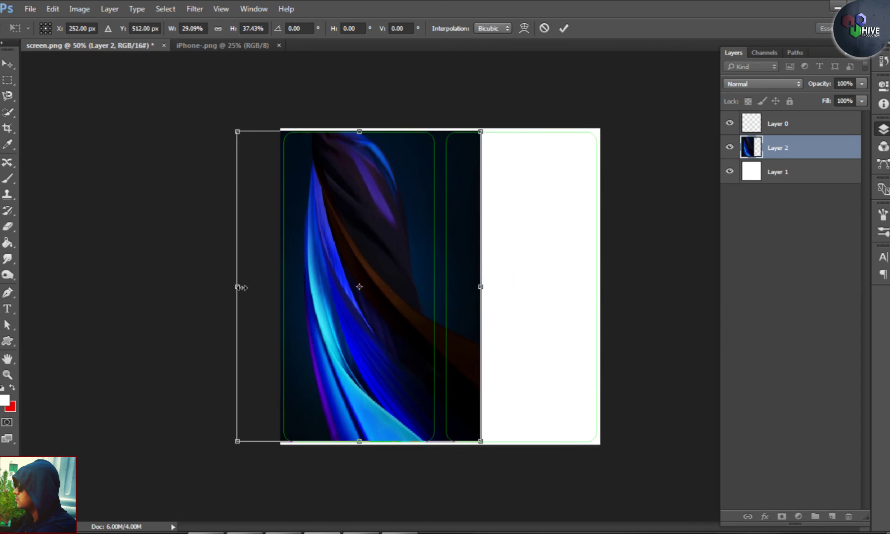
pyautogui.moveTo(238, 286); pyautogui.dragTo(214, 287)
pyautogui.press('Return')
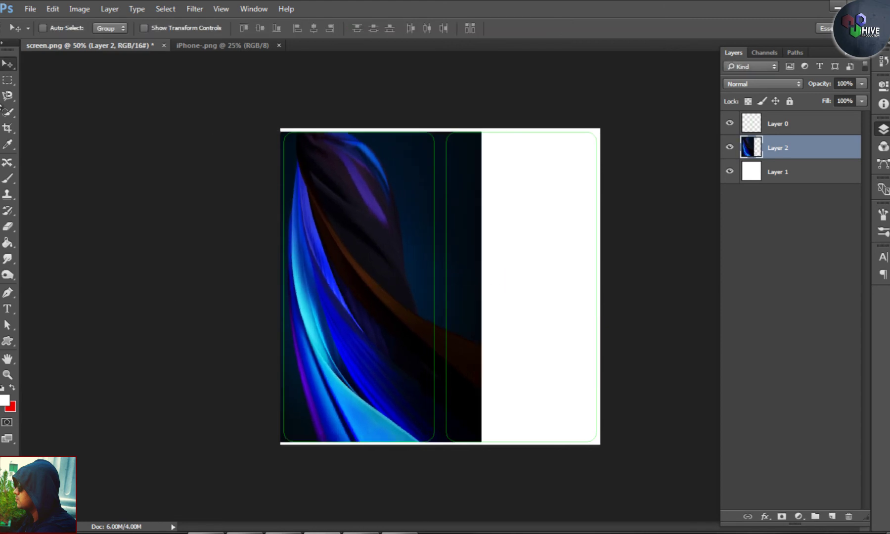
# Step: Marquee the wallpaper strip past the screen outline and delete it
pyautogui.press('m')
pyautogui.moveTo(441, 128); pyautogui.dragTo(568, 444)
pyautogui.press('Delete')
# Step: Try clearing another wallpaper strip, dismiss the no-pixels warning, and glance at the mockup
pyautogui.moveTo(281, 128); pyautogui.dragTo(278, 477)
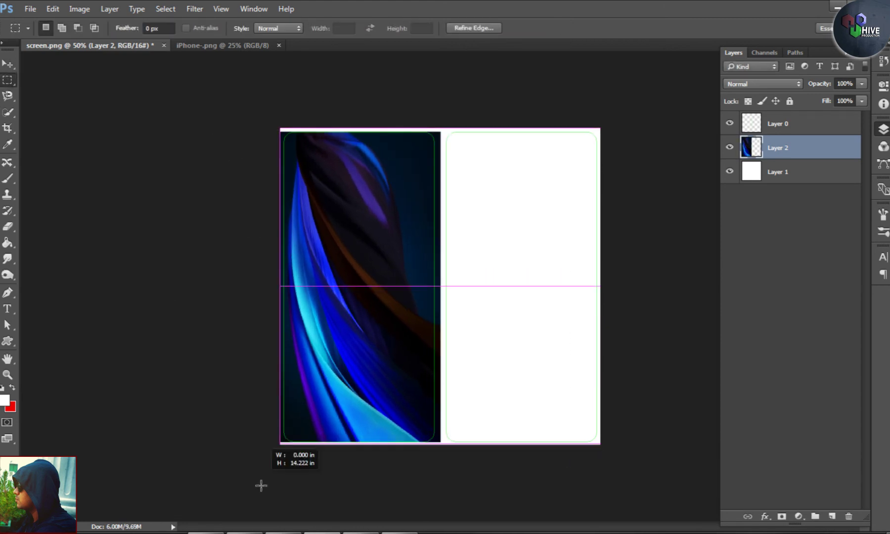
pyautogui.press('Delete')
pyautogui.click(391, 201)
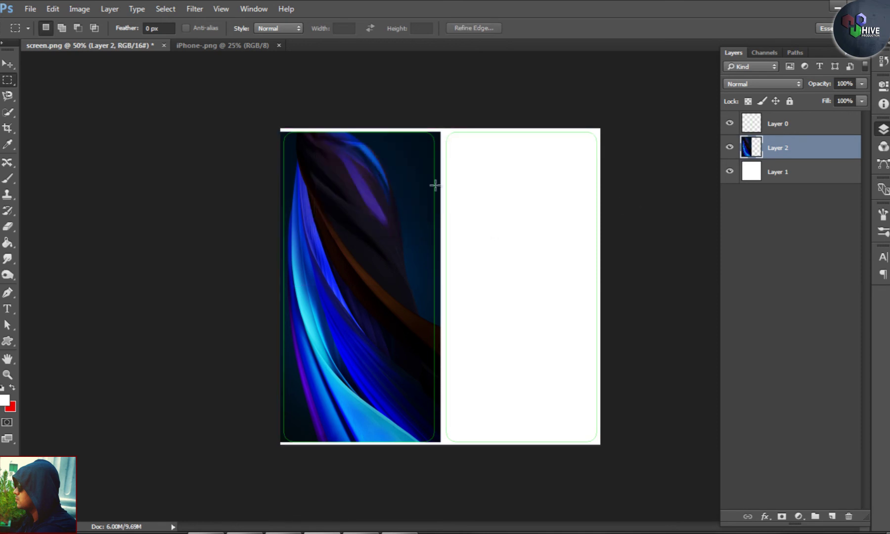
pyautogui.click(223, 45)
pyautogui.click(89, 45)
# Step: Open the iPhone lock-screen reference image, then zoom the screen texture to 100%
pyautogui.click(30, 9)
pyautogui.click(34, 33)
pyautogui.doubleClick(291, 97)
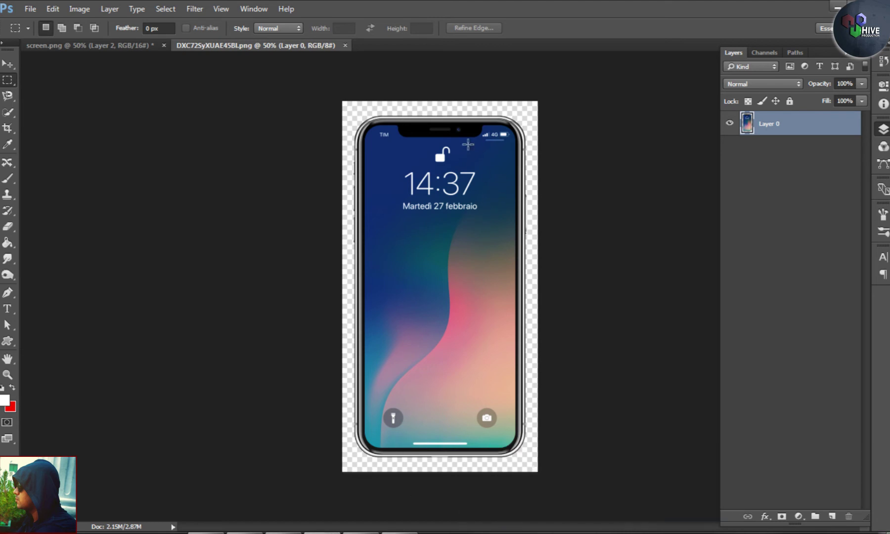
pyautogui.click(117, 46)
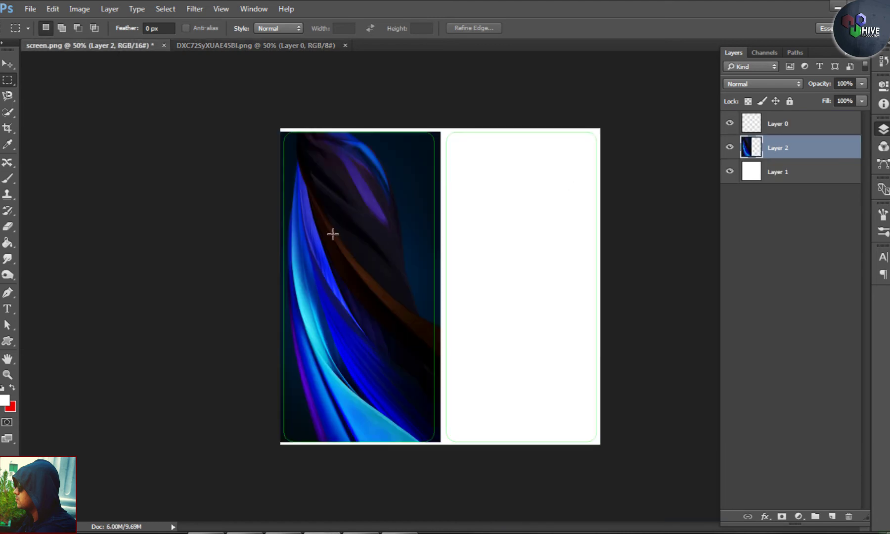
pyautogui.hotkey('ctrl', '+')
pyautogui.hotkey('ctrl', '+')
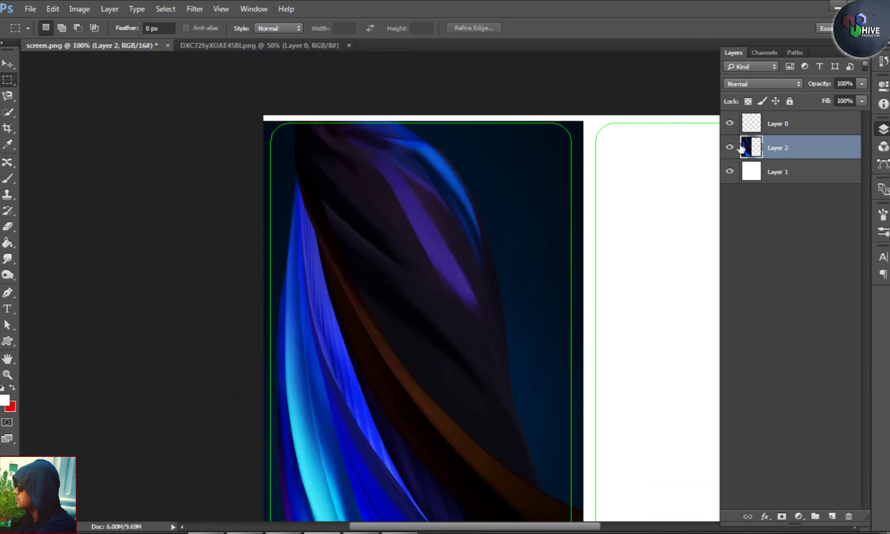
# Step: Fill a notch-sized area at the wallpaper's top centre with near-black #0f0f0f
pyautogui.moveTo(362, 115); pyautogui.dragTo(481, 132)
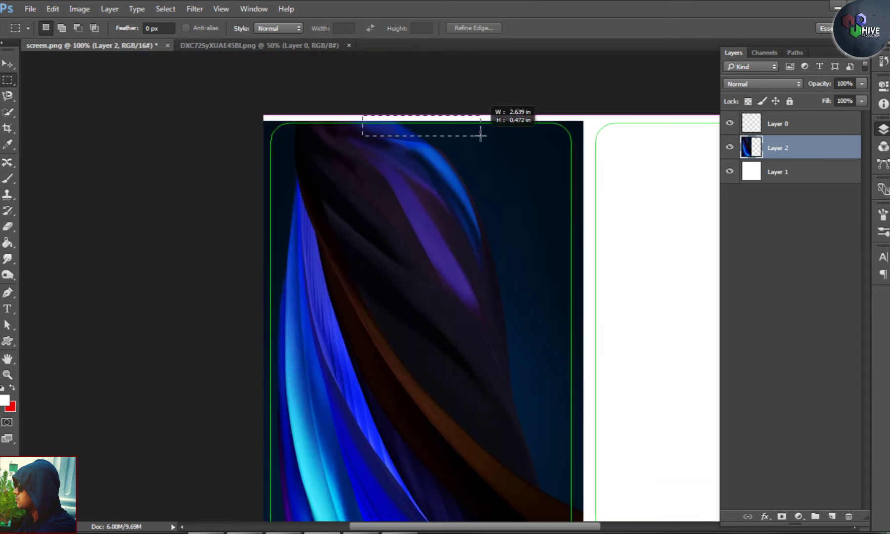
pyautogui.press('Delete')
pyautogui.hotkey('ctrl', 'shift', 's')
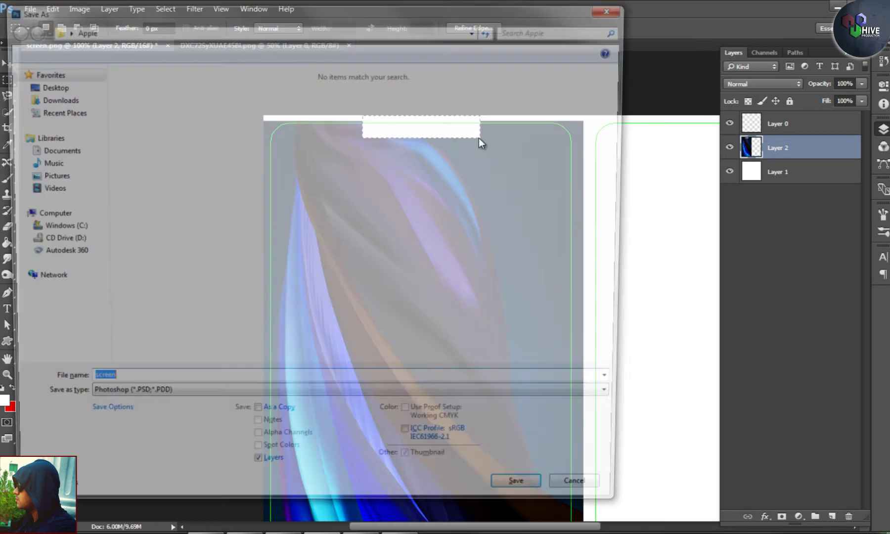
pyautogui.click(592, 499)
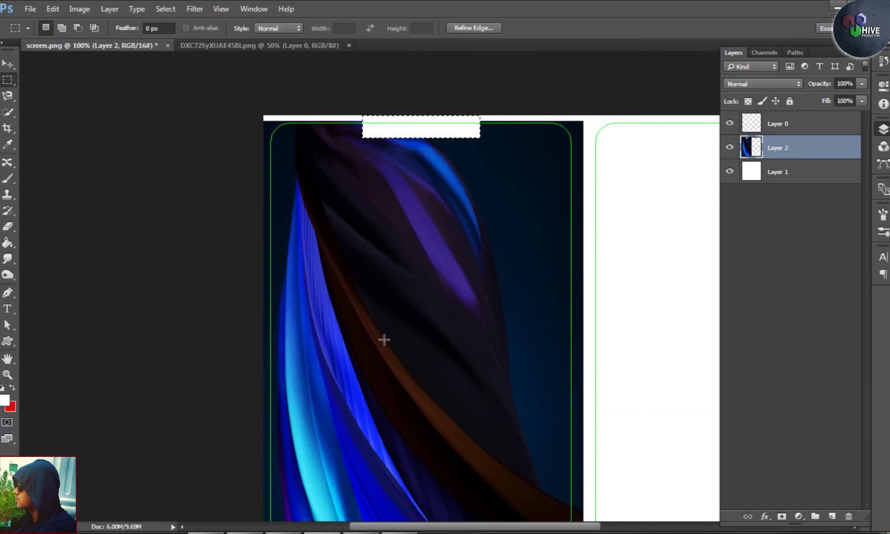
pyautogui.click(2, 389)
pyautogui.click(5, 399)
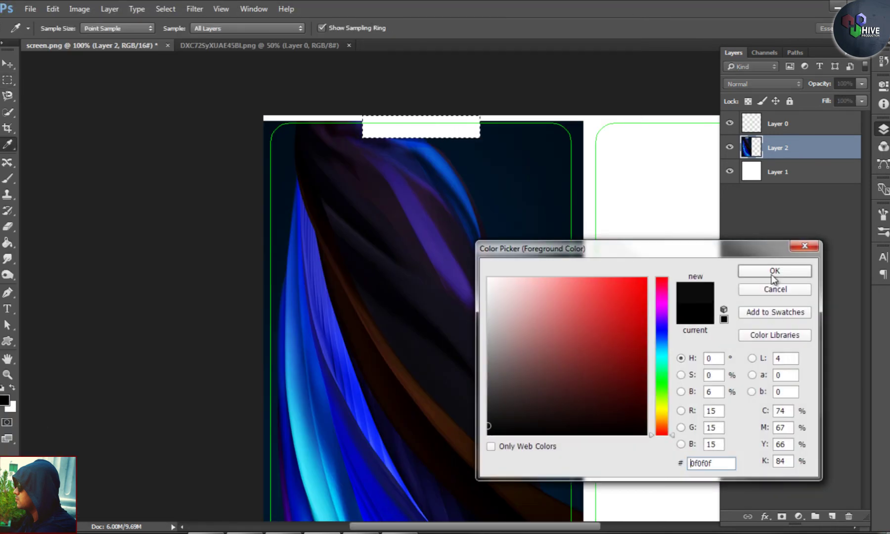
pyautogui.click(742, 272)
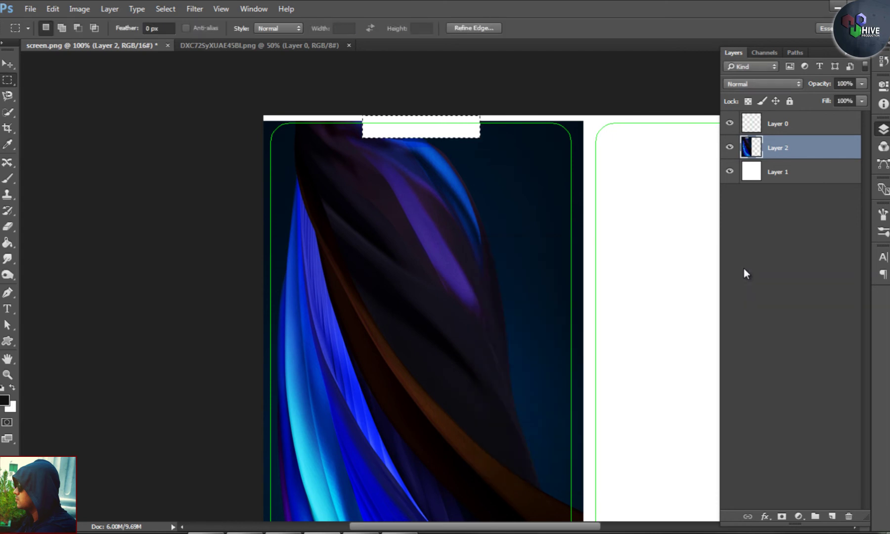
pyautogui.hotkey('alt', 'BackSpace')
pyautogui.hotkey('ctrl', 'd')
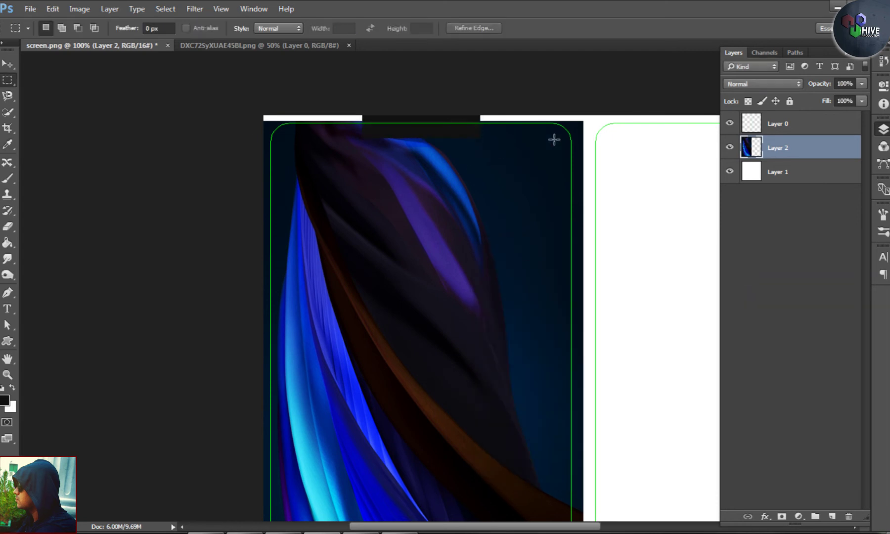
pyautogui.click(23, 10)
pyautogui.click(40, 33)
# Step: Open the battery and signal-bars icon images
pyautogui.click(290, 178)
pyautogui.keyDown('ctrl'); pyautogui.click(363, 110); pyautogui.keyUp('ctrl')
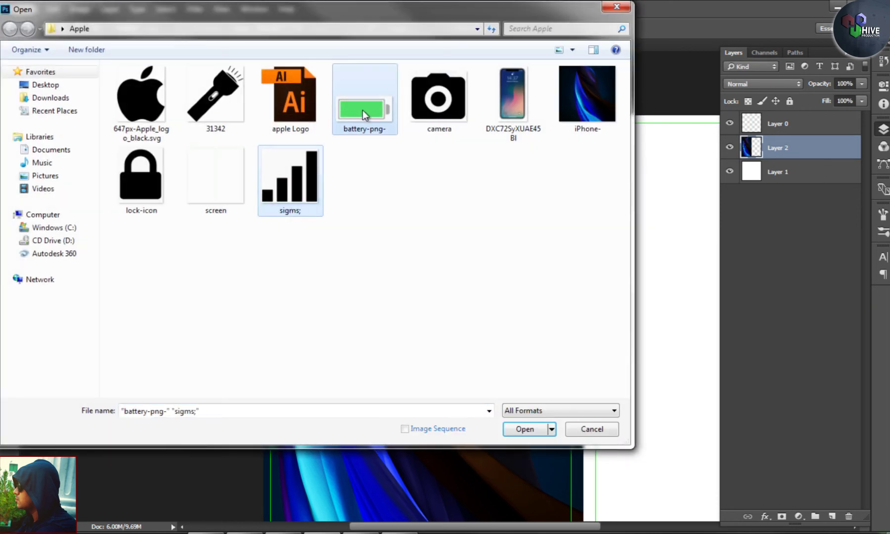
pyautogui.click(525, 429)
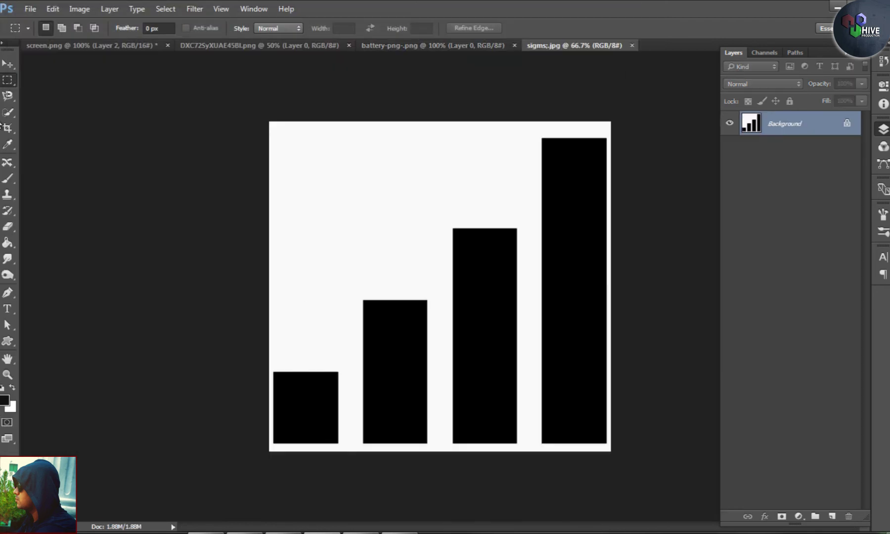
# Step: Select all four black signal bars using the Magic Wand
pyautogui.moveTo(452, 243); pyautogui.dragTo(486, 321)
pyautogui.click(8, 112)
pyautogui.click(67, 28)
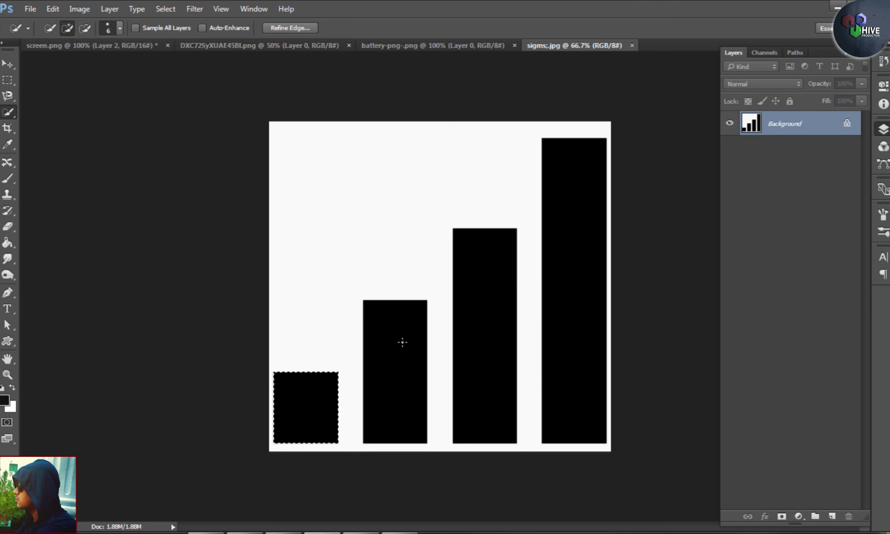
pyautogui.click(489, 392)
pyautogui.rightClick(8, 112)
pyautogui.click(49, 126)
pyautogui.hotkey('ctrl', 'd')
pyautogui.click(476, 369)
pyautogui.keyDown('shift'); pyautogui.click(389, 389); pyautogui.keyUp('shift')
pyautogui.keyDown('shift'); pyautogui.click(299, 396); pyautogui.keyUp('shift')
# Step: Move the signal bars into the screen texture, shrink them, and place them top right
pyautogui.keyDown('shift'); pyautogui.click(578, 352); pyautogui.keyUp('shift')
pyautogui.click(8, 64)
pyautogui.moveTo(445, 331); pyautogui.dragTo(415, 341)
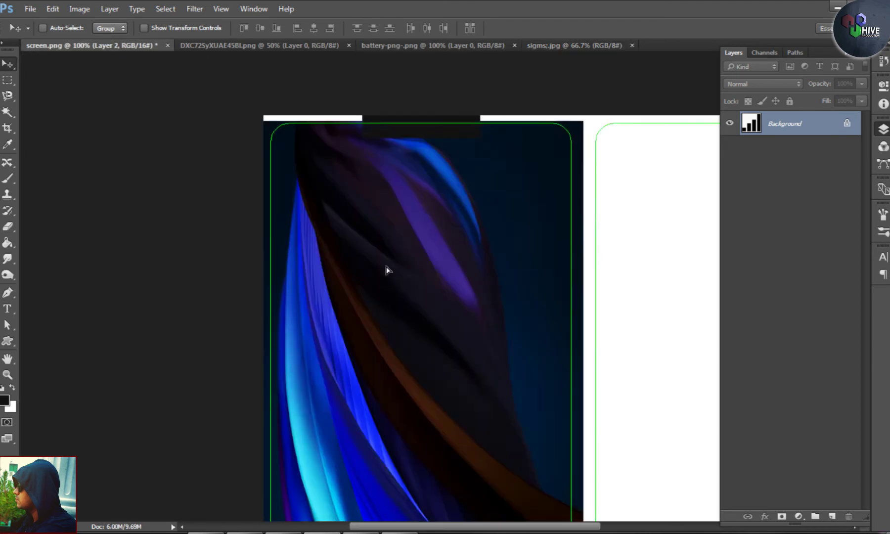
pyautogui.hotkey('ctrl', 't')
pyautogui.keyDown('alt'); pyautogui.moveTo(612, 458); pyautogui.dragTo(379, 244); pyautogui.keyUp('alt')
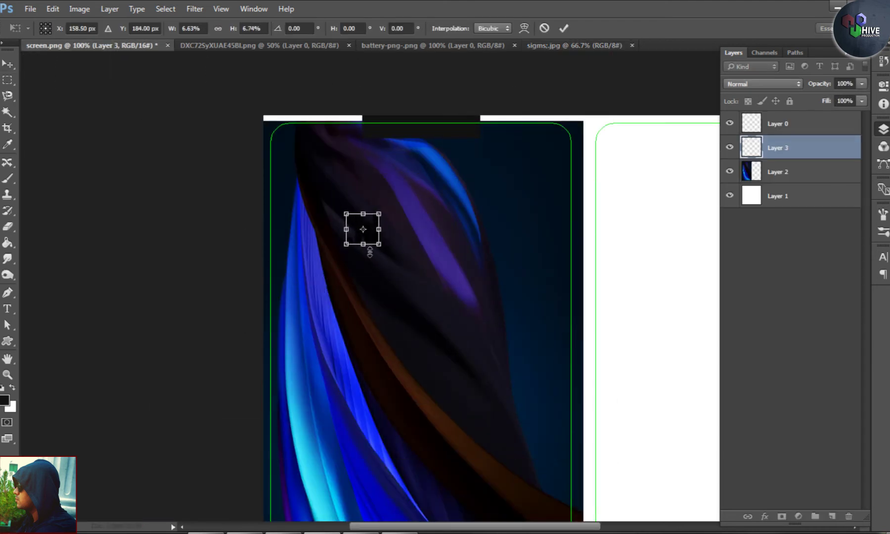
pyautogui.press('Return')
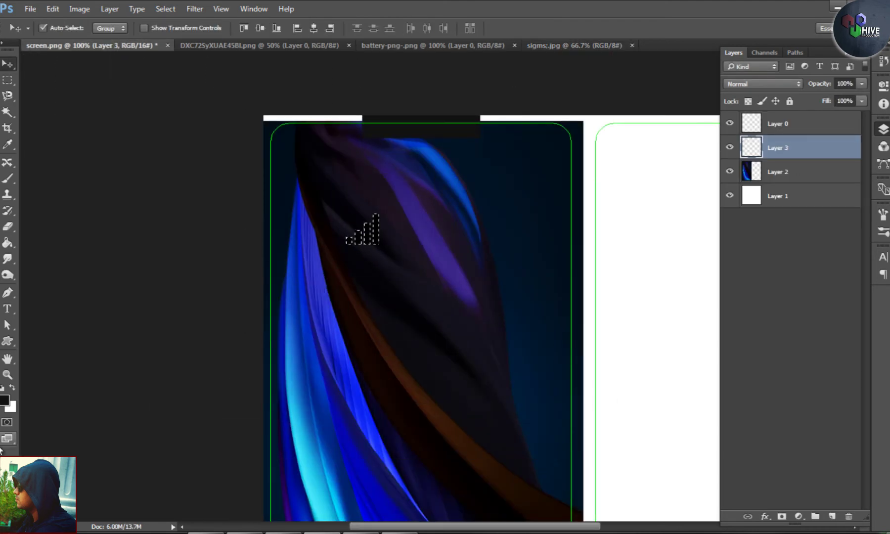
pyautogui.moveTo(370, 248); pyautogui.dragTo(502, 157)
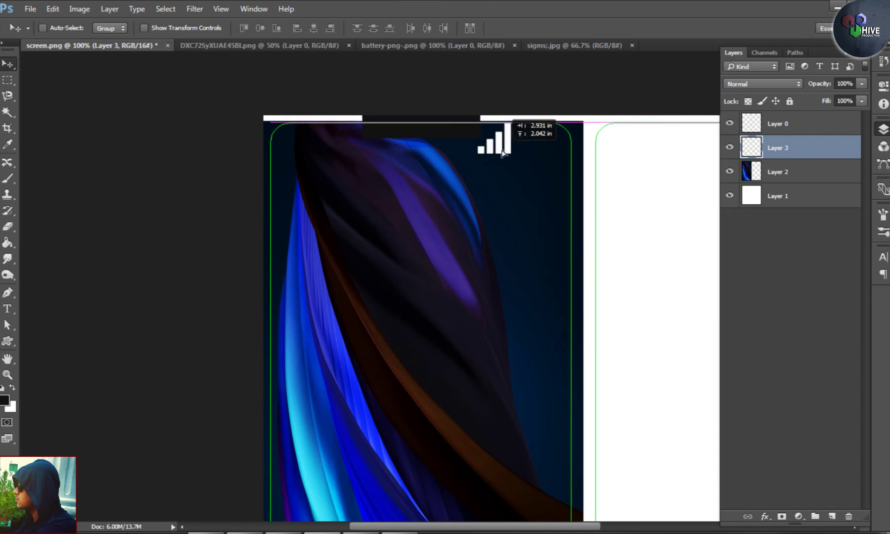
# Step: Zoom in with rulers shown and resize the bars to sit beside the notch
pyautogui.hotkey('ctrl', '+')
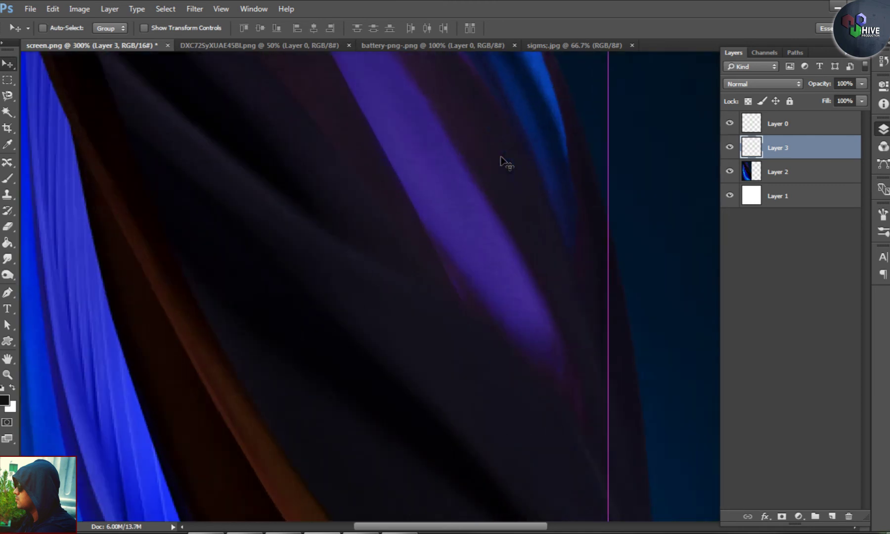
pyautogui.hotkey('ctrl', '+')
pyautogui.moveTo(467, 298); pyautogui.dragTo(428, 322)
pyautogui.hotkey('ctrl', 'r')
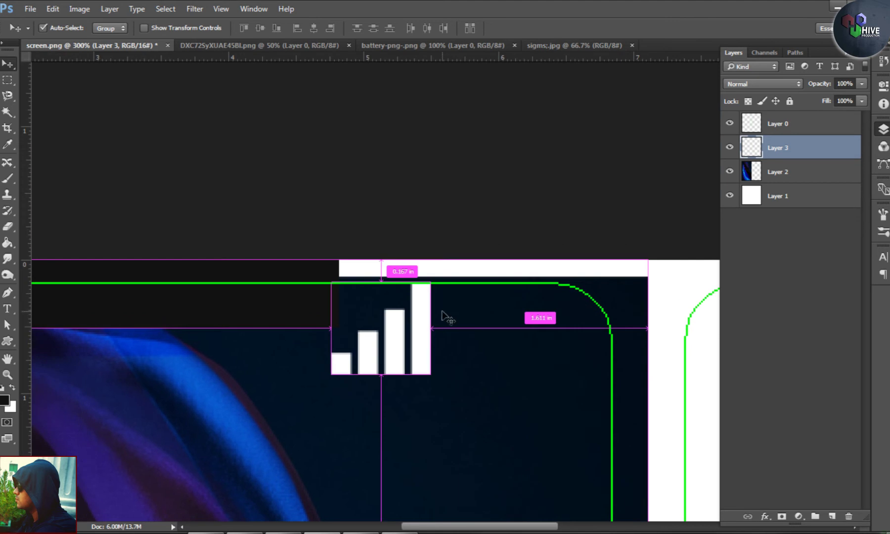
pyautogui.hotkey('ctrl', 't')
pyautogui.moveTo(429, 280); pyautogui.dragTo(388, 322)
pyautogui.moveTo(388, 372); pyautogui.dragTo(406, 339)
pyautogui.moveTo(344, 344); pyautogui.dragTo(357, 337)
pyautogui.press('Return')
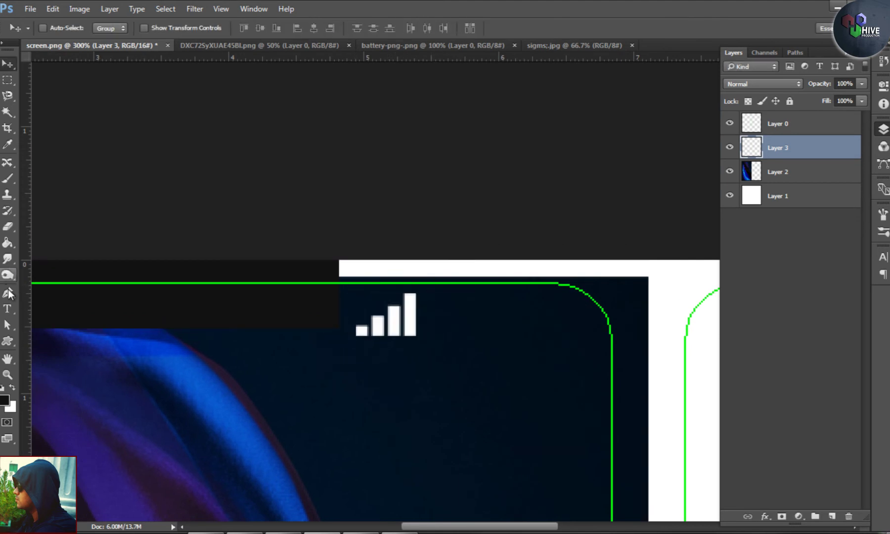
# Step: Add a '4G' text label right of the bars in Arial Bold
pyautogui.click(8, 309)
pyautogui.click(463, 348)
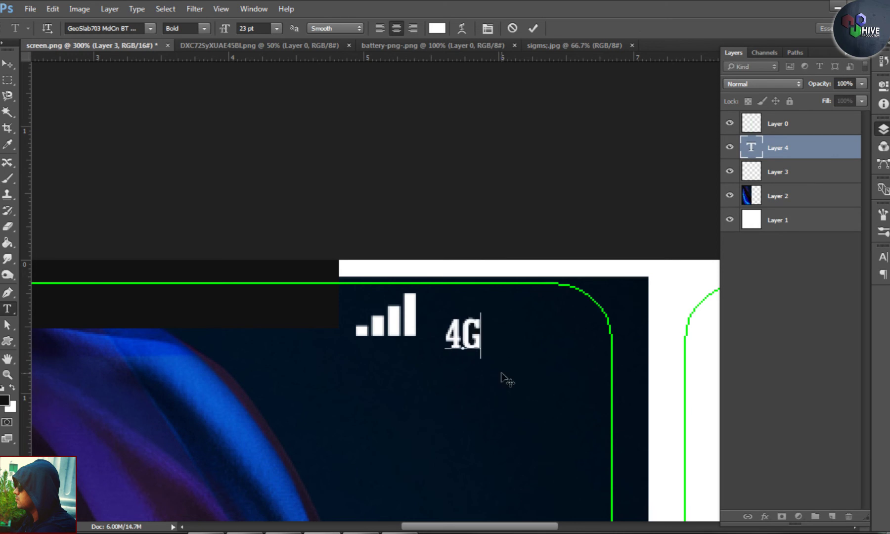
pyautogui.hotkey('ctrl', 'a')
pyautogui.click(116, 30)
pyautogui.write('ar')
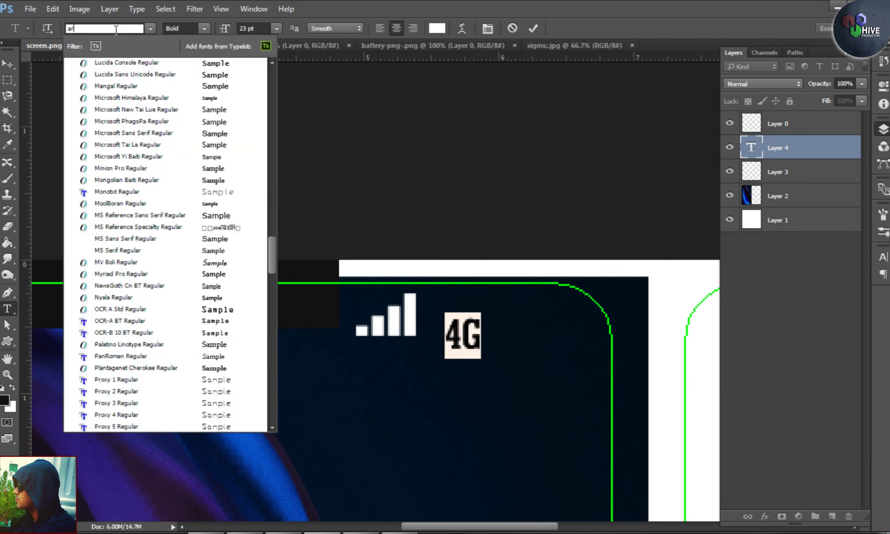
pyautogui.write('ia')
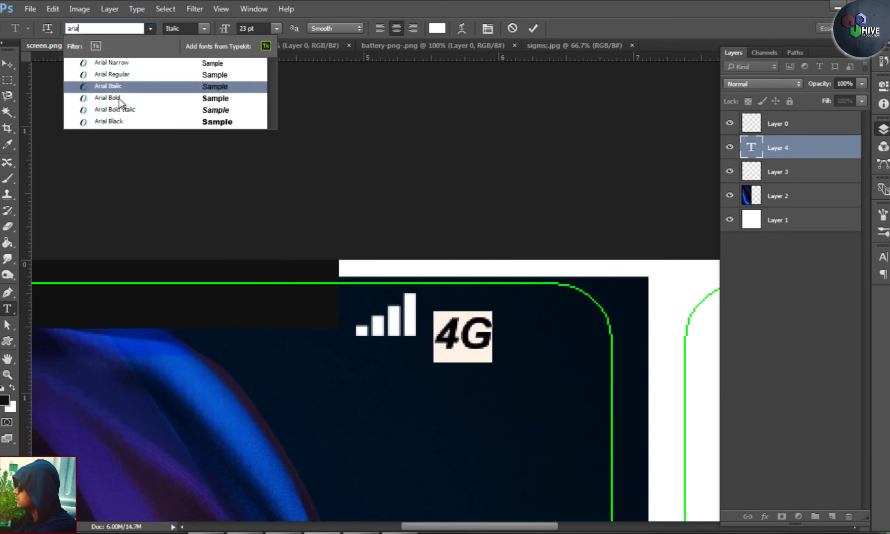
pyautogui.click(119, 99)
pyautogui.click(7, 65)
# Step: Align the 4G label level with the signal bars and enlarge it slightly
pyautogui.moveTo(495, 347); pyautogui.dragTo(479, 334)
pyautogui.hotkey('ctrl', 't')
pyautogui.moveTo(487, 299); pyautogui.dragTo(493, 295)
pyautogui.press('Return')
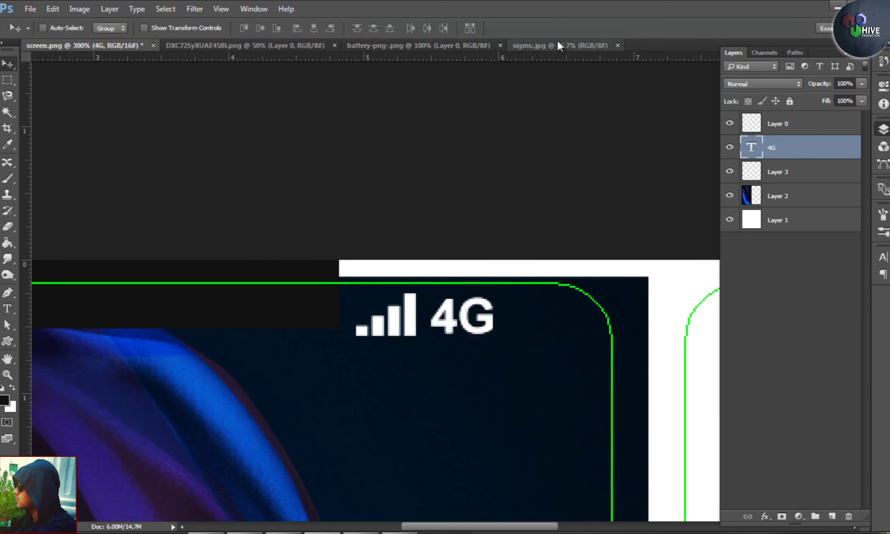
pyautogui.click(558, 45)
# Step: Delete the battery icon's white background and drag it into the screen texture
pyautogui.click(420, 45)
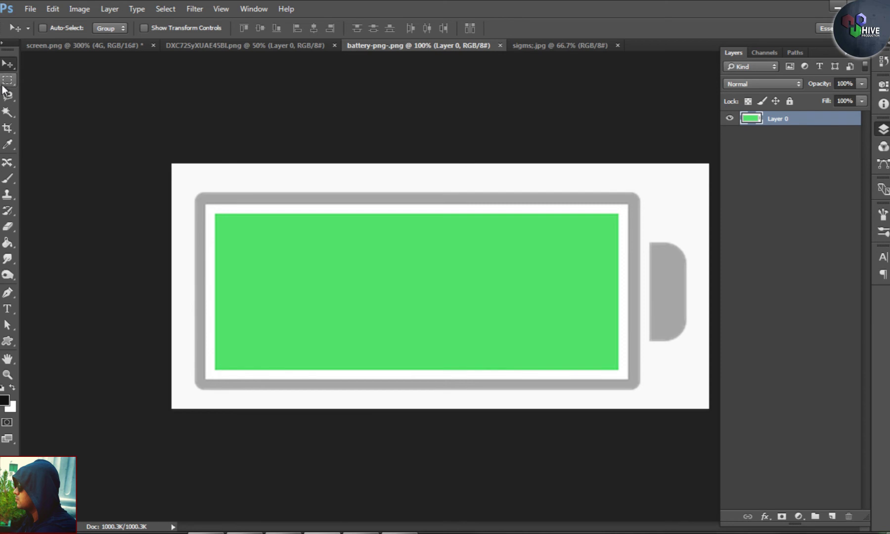
pyautogui.click(6, 82)
pyautogui.click(173, 10)
pyautogui.click(175, 197)
pyautogui.press('Delete')
pyautogui.press('v')
pyautogui.moveTo(325, 264)
pyautogui.mouseDown()
pyautogui.moveTo(84, 45)
pyautogui.moveTo(263, 335)
pyautogui.mouseUp()
pyautogui.click(421, 209)
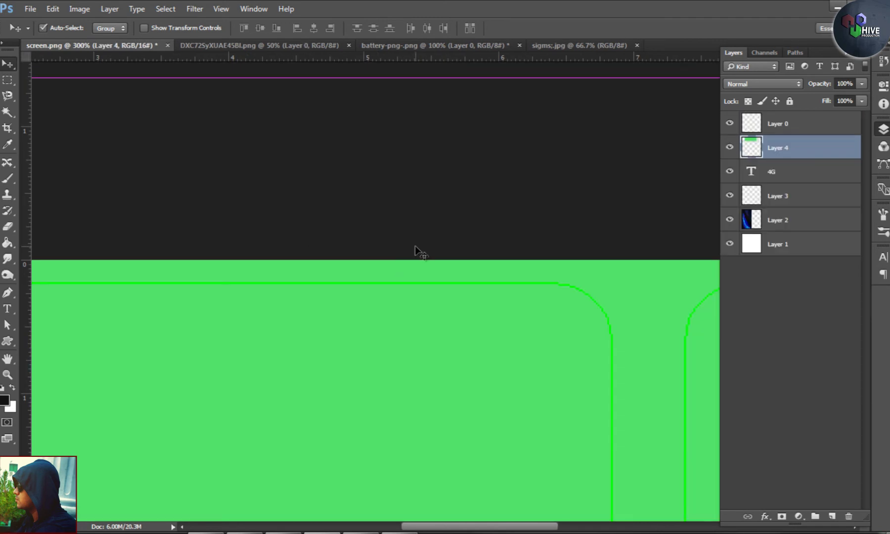
# Step: Scale the battery down to a small icon and place it beside the 4G label
pyautogui.hotkey('ctrl', '+')
pyautogui.hotkey('ctrl', '+')
pyautogui.hotkey('ctrl', '-')
pyautogui.hotkey('ctrl', '-')
pyautogui.hotkey('ctrl', '-')
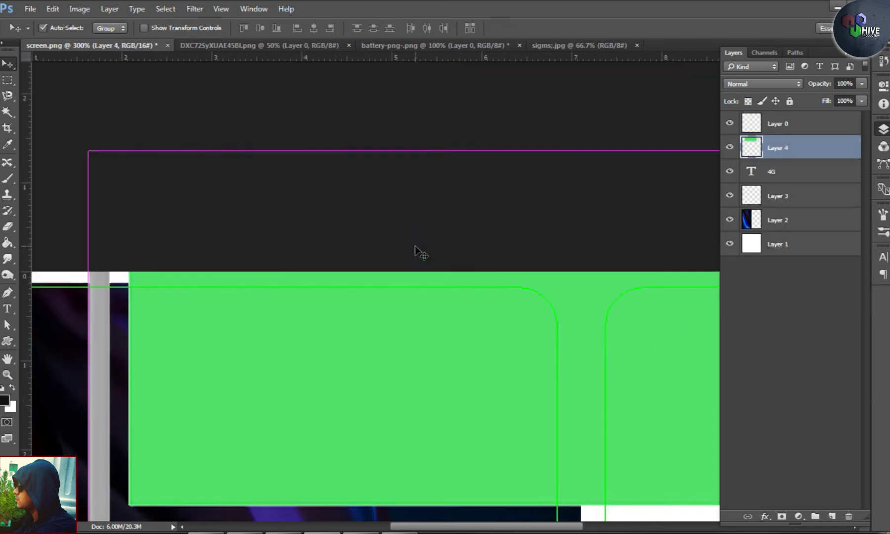
pyautogui.hotkey('ctrl', '-')
pyautogui.hotkey('ctrl', 'z')
pyautogui.hotkey('ctrl', 't')
pyautogui.moveTo(604, 162)
pyautogui.keyDown('shift'); pyautogui.mouseDown()
pyautogui.moveTo(310, 281)
pyautogui.moveTo(447, 81)
pyautogui.mouseUp(); pyautogui.keyUp('shift')
pyautogui.press('Return')
pyautogui.keyDown('alt'); pyautogui.scroll(3, 441, 119); pyautogui.keyUp('alt')
pyautogui.moveTo(334, 291); pyautogui.dragTo(369, 350)
pyautogui.moveTo(480, 311); pyautogui.dragTo(514, 242)
# Step: Fill the battery icon white
pyautogui.hotkey('ctrl', 'r')
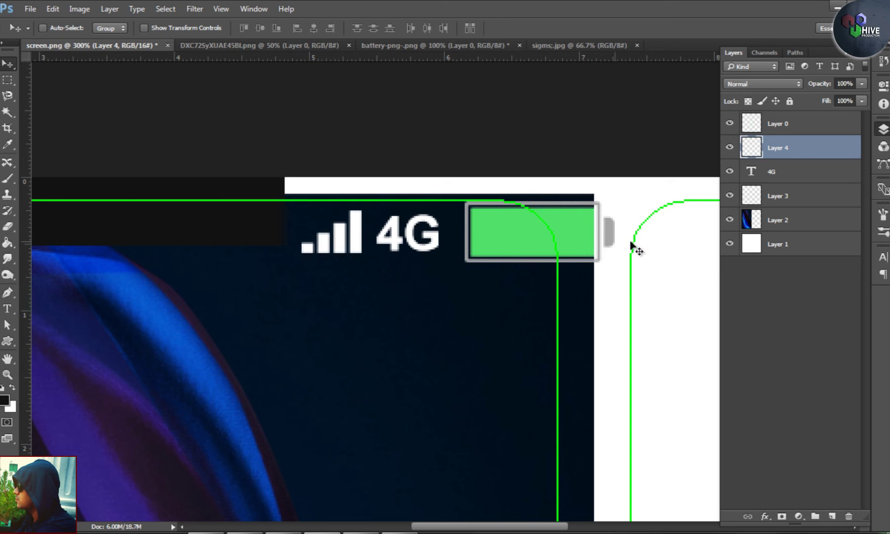
pyautogui.keyDown('ctrl'); pyautogui.click(751, 147); pyautogui.keyUp('ctrl')
pyautogui.hotkey('ctrl', 'BackSpace')
pyautogui.hotkey('ctrl', 'r')
pyautogui.hotkey('ctrl', 't')
pyautogui.press('Return')
pyautogui.hotkey('ctrl', 'd')
# Step: Select the battery, 4G and signal bars layers and scale them down together into the top corner
pyautogui.keyDown('ctrl'); pyautogui.click(778, 124); pyautogui.keyUp('ctrl')
pyautogui.keyDown('ctrl'); pyautogui.click(778, 172); pyautogui.keyUp('ctrl')
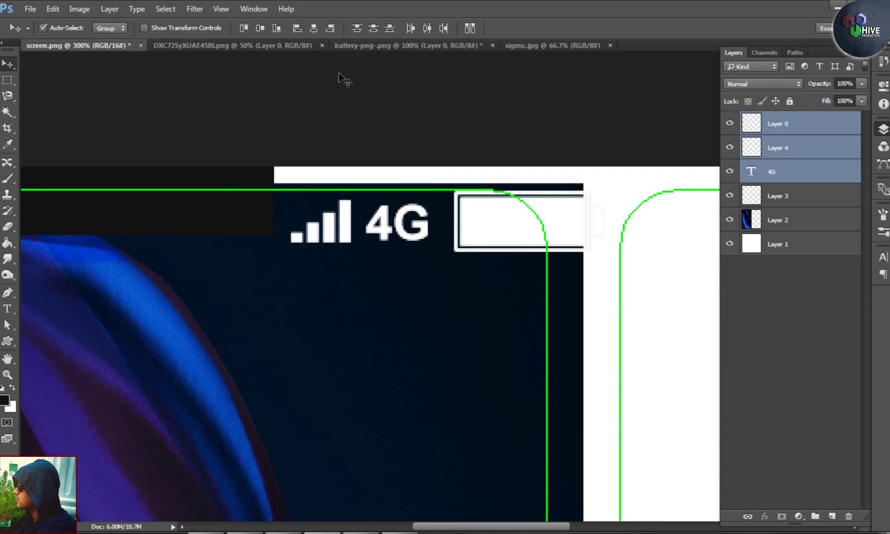
pyautogui.hotkey('ctrl', 't')
pyautogui.press('Escape')
pyautogui.click(778, 124)
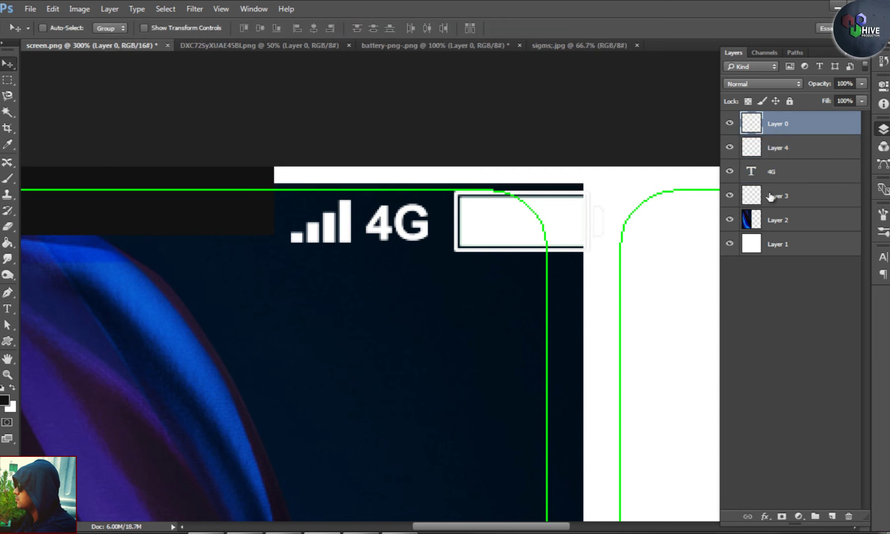
pyautogui.click(778, 147)
pyautogui.keyDown('shift'); pyautogui.click(779, 196); pyautogui.keyUp('shift')
pyautogui.moveTo(559, 220); pyautogui.dragTo(557, 220)
pyautogui.hotkey('ctrl', 't')
pyautogui.moveTo(603, 191); pyautogui.dragTo(513, 199)
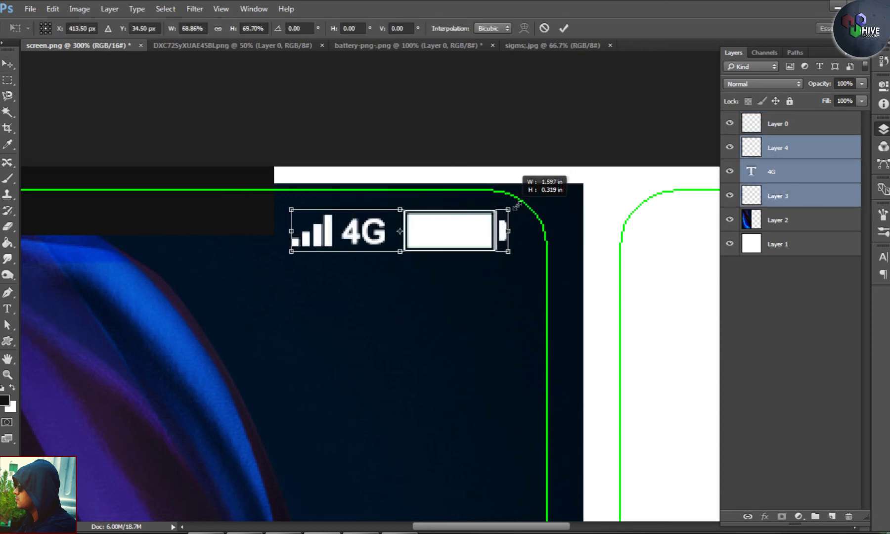
pyautogui.moveTo(288, 252); pyautogui.dragTo(313, 249)
pyautogui.press('Return')
# Step: Move the battery right of the 4G label and shrink it slightly
pyautogui.click(791, 147)
pyautogui.click(729, 147)
pyautogui.moveTo(463, 284); pyautogui.dragTo(460, 289)
pyautogui.hotkey('ctrl', 't')
pyautogui.moveTo(409, 212); pyautogui.dragTo(434, 219)
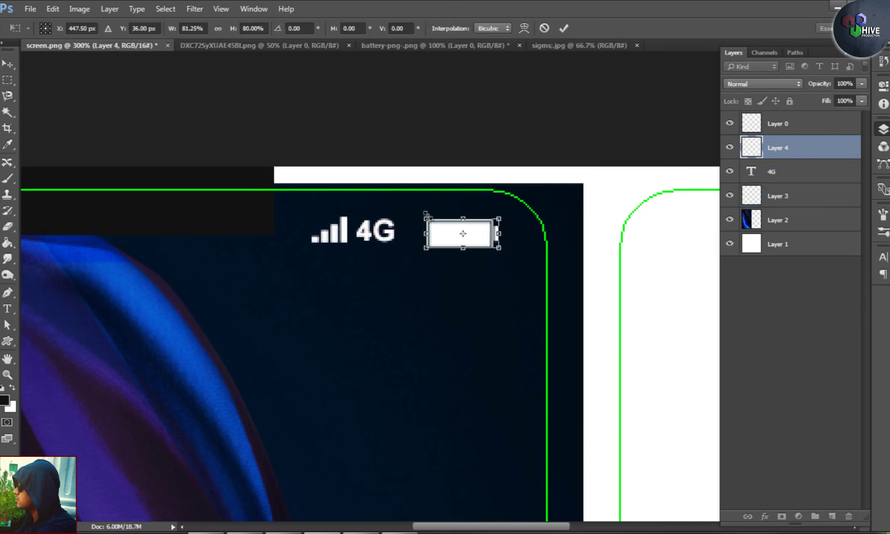
pyautogui.press('Return')
# Step: Shift the 4G label about 30 px right and make it slightly larger
pyautogui.click(801, 172)
pyautogui.moveTo(367, 239); pyautogui.dragTo(433, 225)
pyautogui.hotkey('ctrl', 'r')
pyautogui.hotkey('ctrl', 't')
pyautogui.press('Return')
# Step: Enlarge the signal bars and place them left of the 4G label
pyautogui.click(779, 197)
pyautogui.hotkey('ctrl', 't')
pyautogui.moveTo(360, 254); pyautogui.dragTo(345, 255)
pyautogui.press('Return')
pyautogui.click(770, 175)
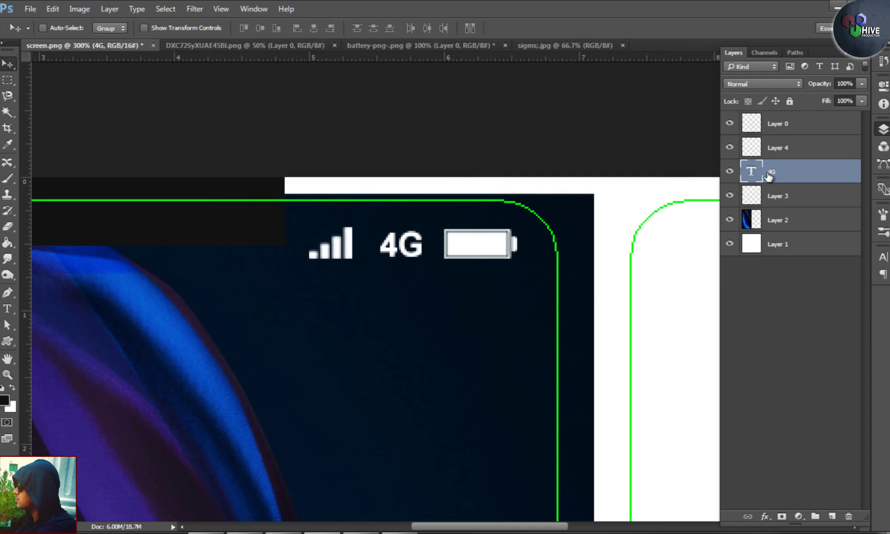
pyautogui.hotkey('ctrl', '0')
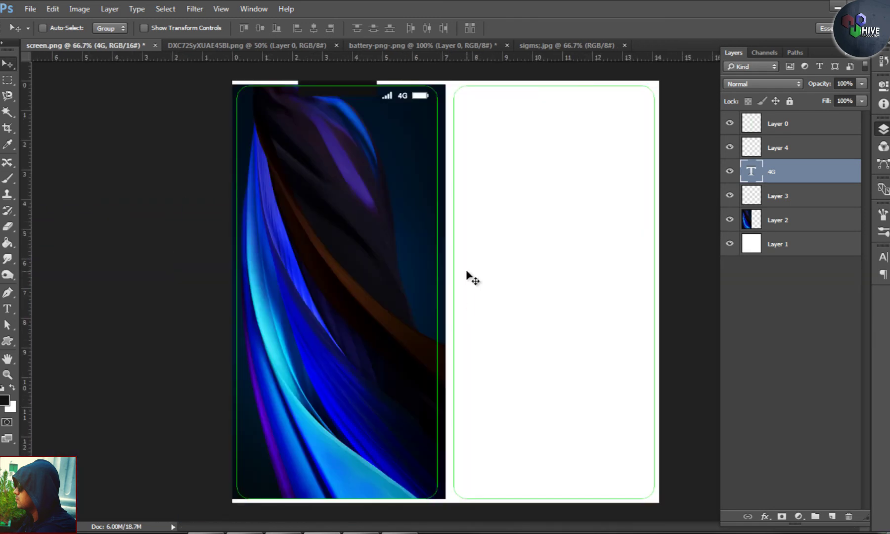
# Step: Type the 11:19 clock text on the screen texture, comparing with the reference lock screen
pyautogui.click(263, 45)
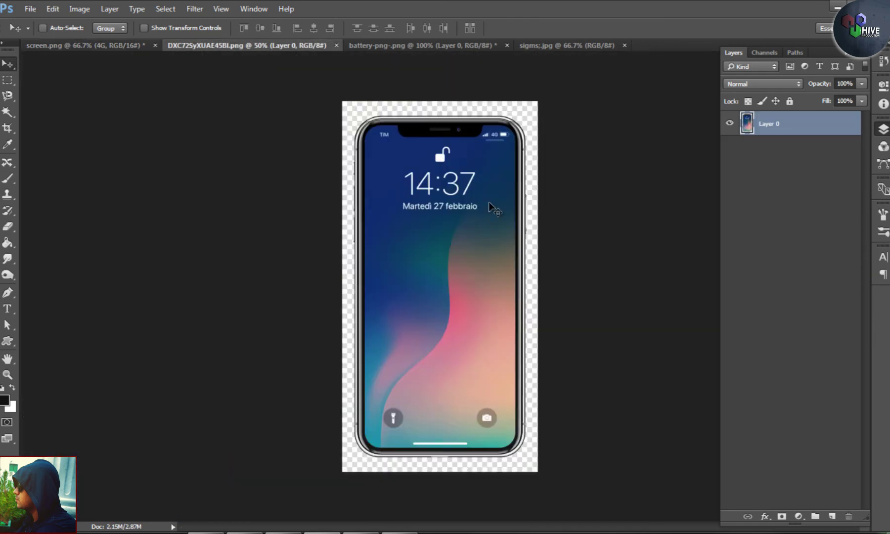
pyautogui.click(92, 46)
pyautogui.click(8, 309)
pyautogui.click(328, 272)
pyautogui.write('12:')
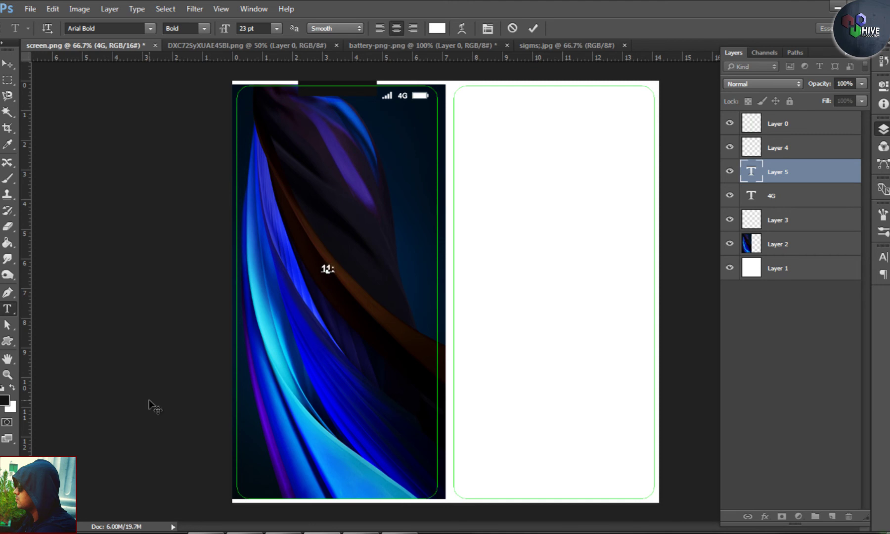
pyautogui.write('19')
# Step: Enlarge the clock text to 74 pt and move it up near the top
pyautogui.click(289, 45)
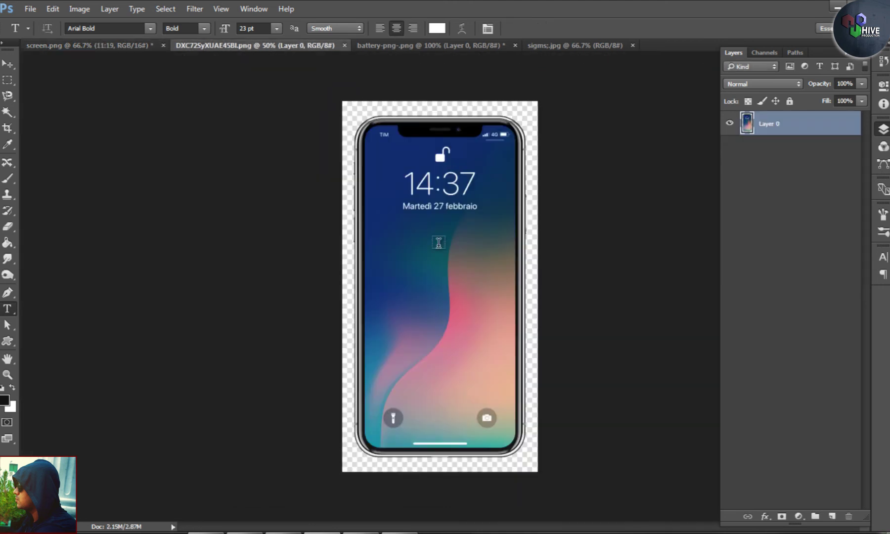
pyautogui.click(115, 49)
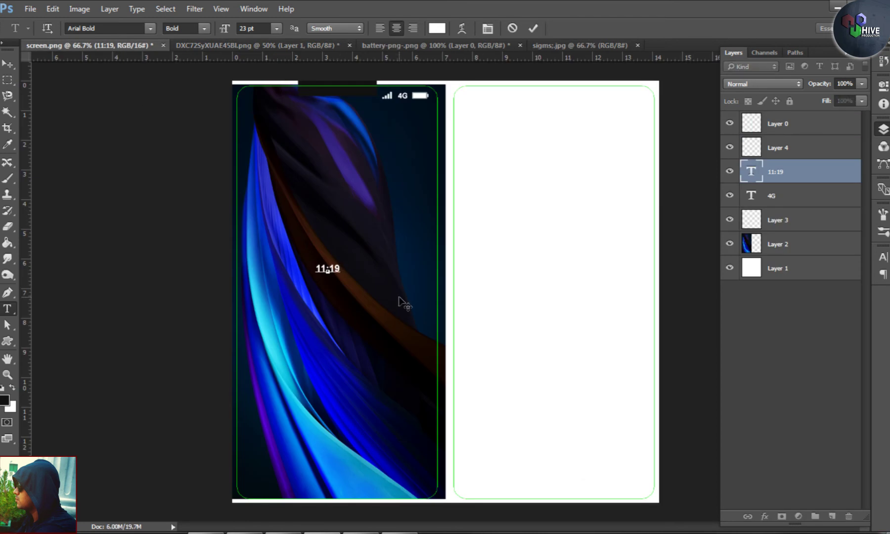
pyautogui.hotkey('ctrl', 'shift', '.')
pyautogui.hotkey('ctrl', 'shift', '.')
pyautogui.hotkey('ctrl', 'shift', '.')
pyautogui.hotkey('ctrl', 'shift', '.')
pyautogui.hotkey('ctrl', 'shift', '.')
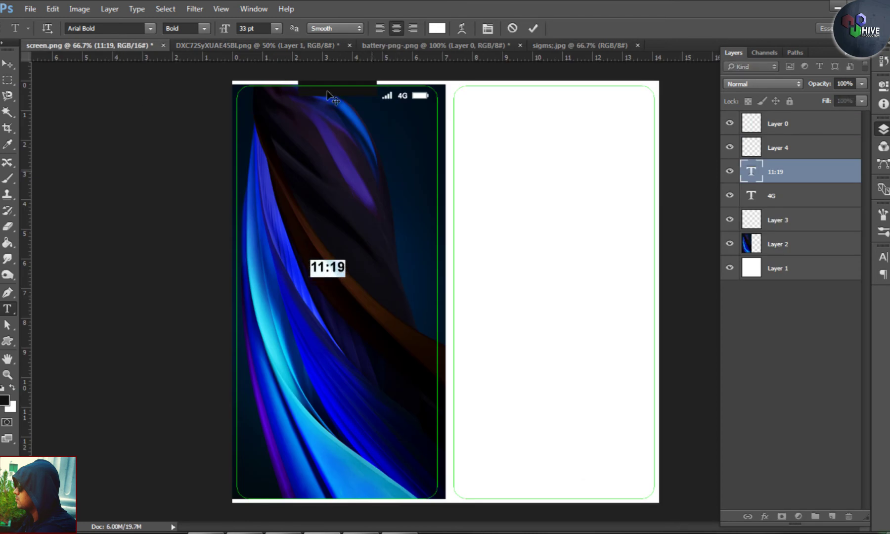
pyautogui.moveTo(227, 30); pyautogui.dragTo(267, 30)
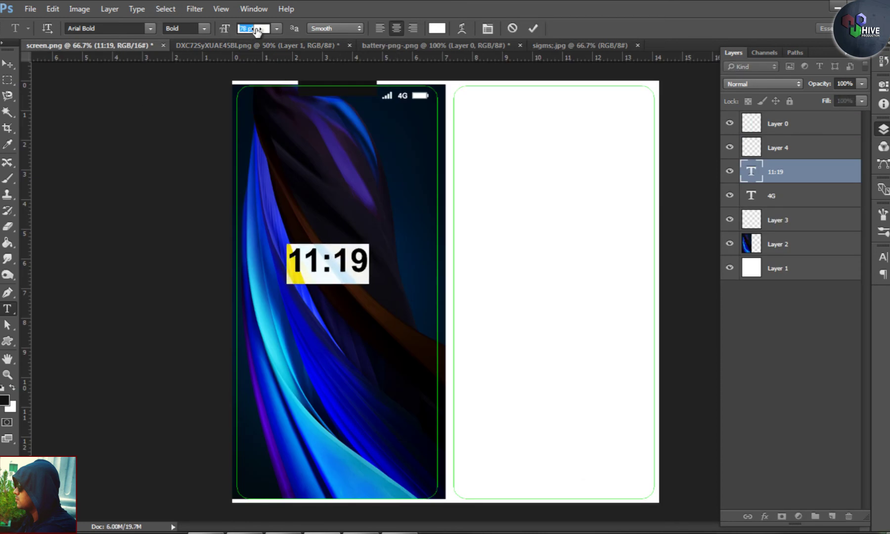
pyautogui.click(7, 65)
pyautogui.moveTo(332, 259)
pyautogui.mouseDown()
pyautogui.moveTo(349, 165)
pyautogui.moveTo(459, 168)
pyautogui.mouseUp()
pyautogui.click(295, 45)
pyautogui.click(124, 45)
# Step: Change the clock's font to Estrangelo Edessa Regular
pyautogui.click(6, 309)
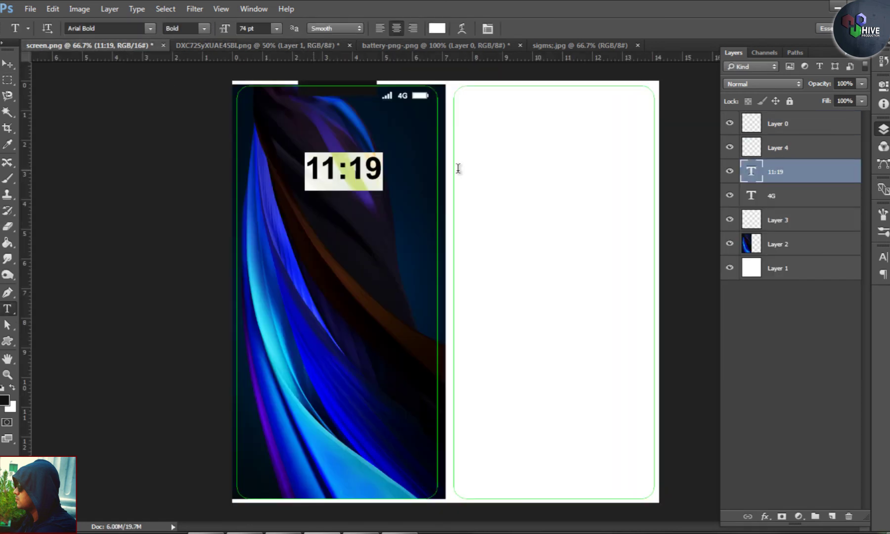
pyautogui.click(119, 30)
pyautogui.press('Down')
pyautogui.press('Down')
pyautogui.press('Down')
pyautogui.press('Down')
pyautogui.press('Down')
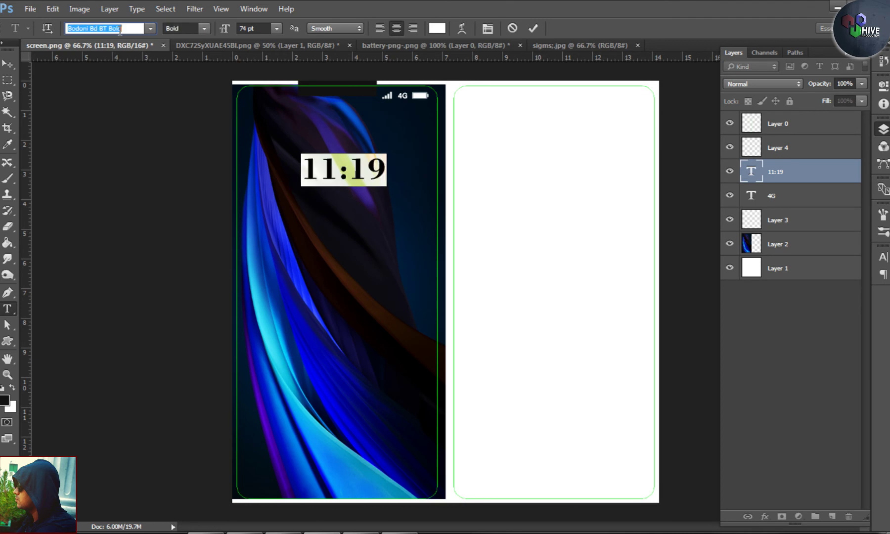
pyautogui.press('Down')
pyautogui.press('Down')
pyautogui.press('Down')
pyautogui.press('Down')
pyautogui.press('Down')
pyautogui.press('Down')
pyautogui.press('Down')
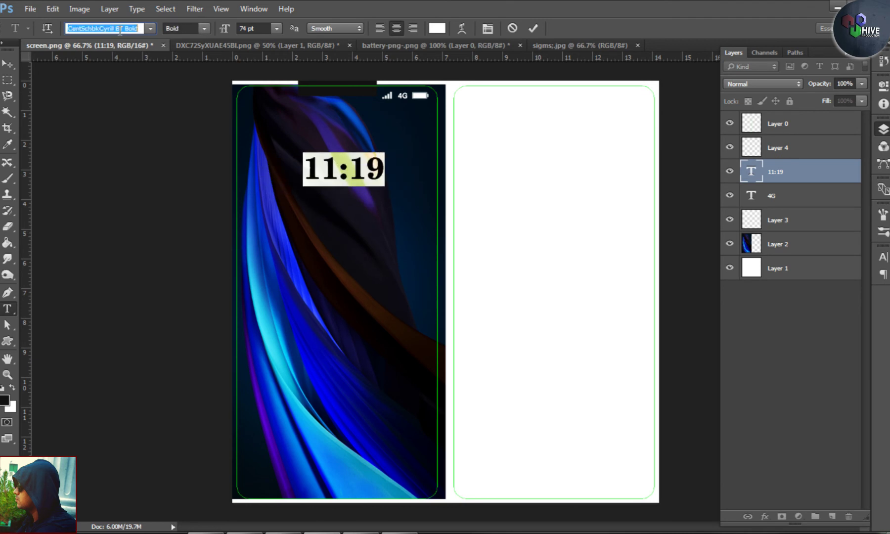
pyautogui.click(150, 28)
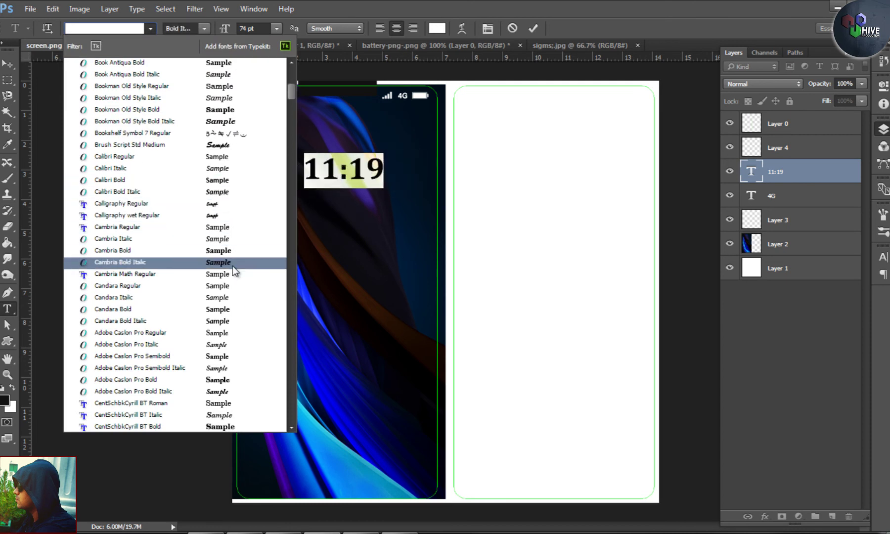
pyautogui.scroll(-1, 251, 339)
pyautogui.scroll(-2, 252, 369)
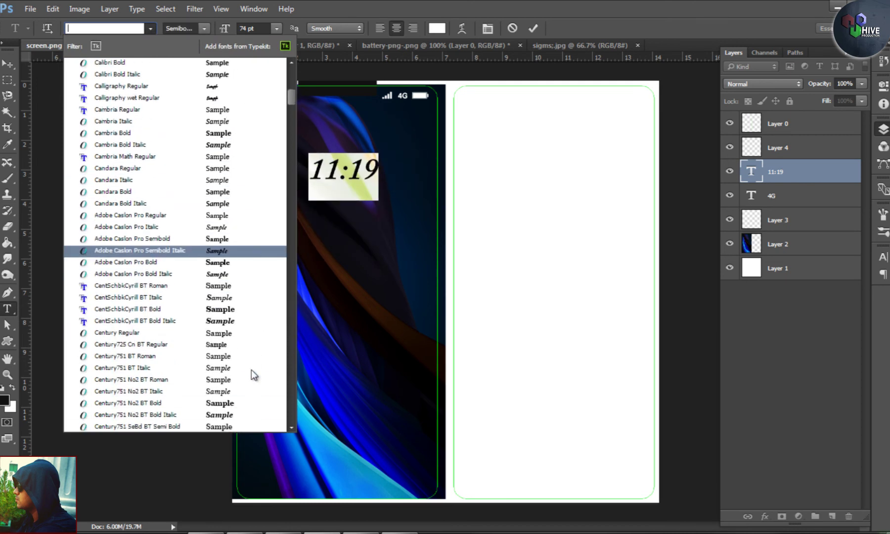
pyautogui.scroll(-4, 252, 369)
pyautogui.scroll(-2, 249, 367)
pyautogui.scroll(-2, 249, 367)
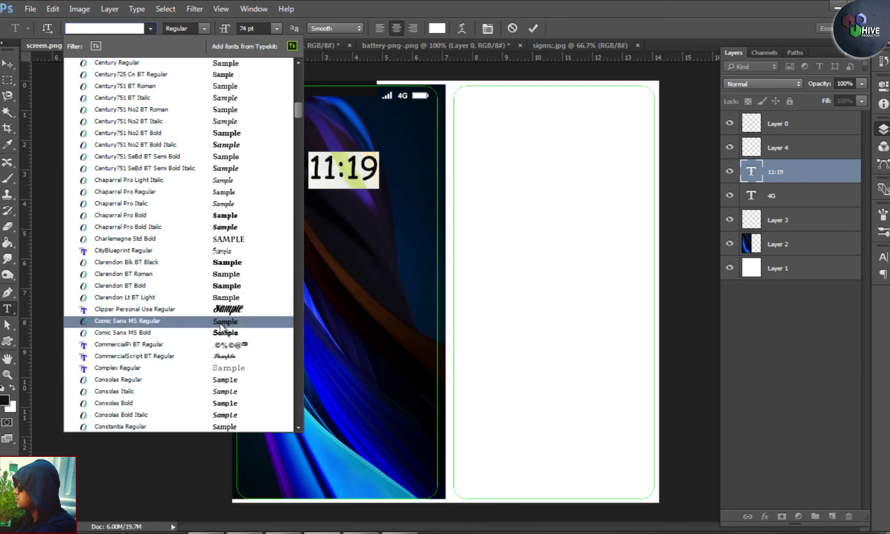
pyautogui.scroll(-2, 242, 381)
pyautogui.scroll(-4, 242, 382)
pyautogui.scroll(-2, 241, 379)
pyautogui.scroll(-2, 236, 356)
pyautogui.scroll(-2, 237, 356)
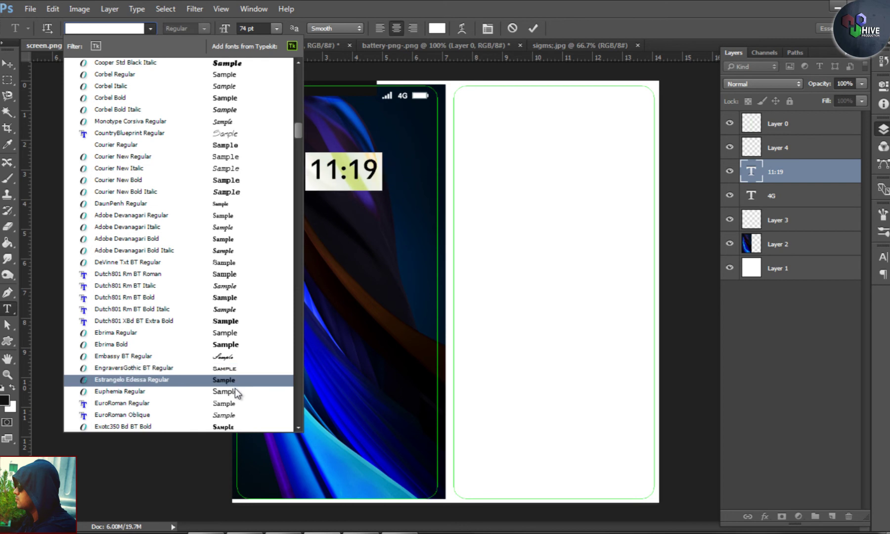
pyautogui.click(237, 381)
pyautogui.click(7, 64)
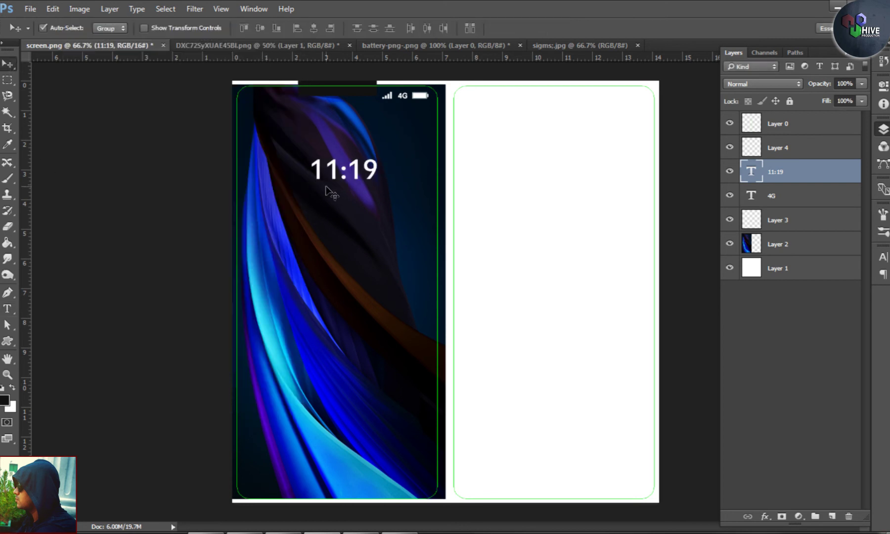
# Step: Scale the 11:19 clock larger and nudge it down slightly
pyautogui.hotkey('ctrl', 't')
pyautogui.moveTo(369, 194); pyautogui.dragTo(399, 199)
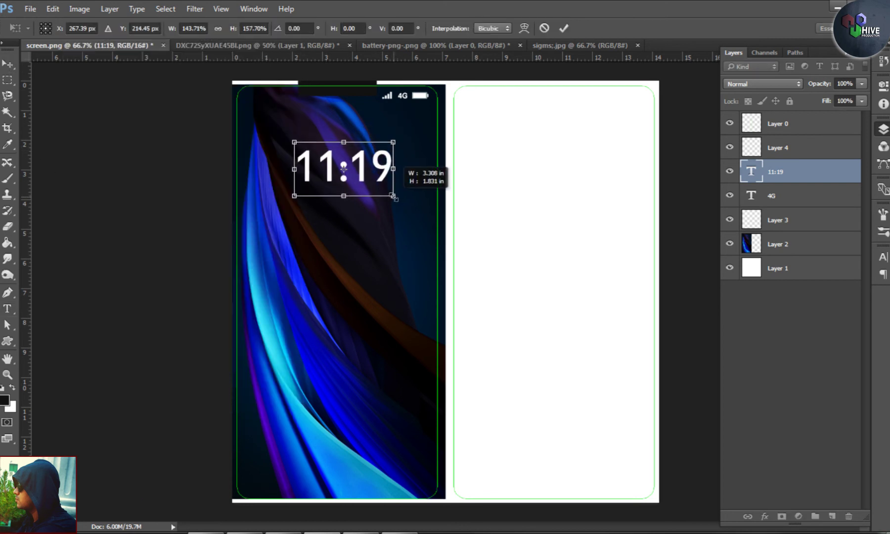
pyautogui.press('Return')
pyautogui.moveTo(355, 175); pyautogui.dragTo(356, 178)
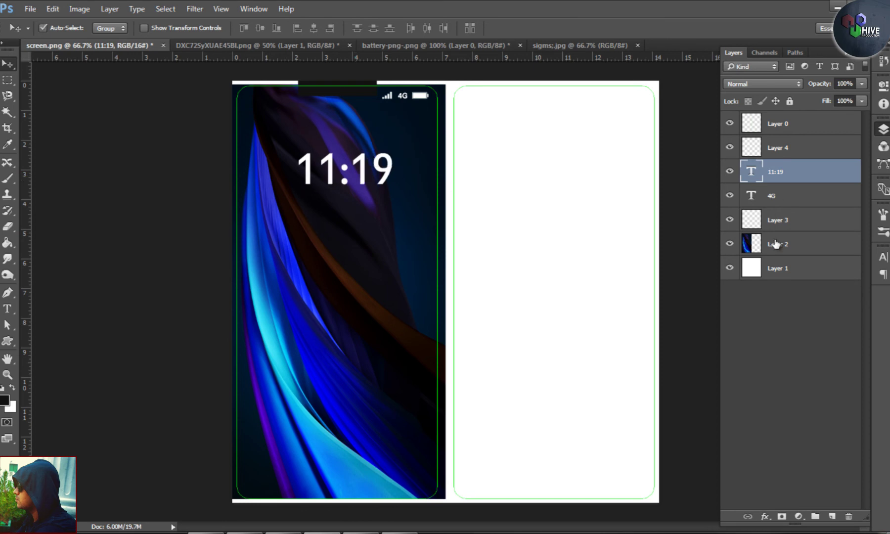
# Step: Centre the clock on the wallpaper and begin a new text line below it
pyautogui.keyDown('ctrl'); pyautogui.click(775, 244); pyautogui.keyUp('ctrl')
pyautogui.click(313, 28)
pyautogui.click(762, 181)
pyautogui.keyDown('ctrl'); pyautogui.moveTo(313, 178); pyautogui.dragTo(356, 180); pyautogui.keyUp('ctrl')
pyautogui.click(17, 309)
pyautogui.click(298, 305)
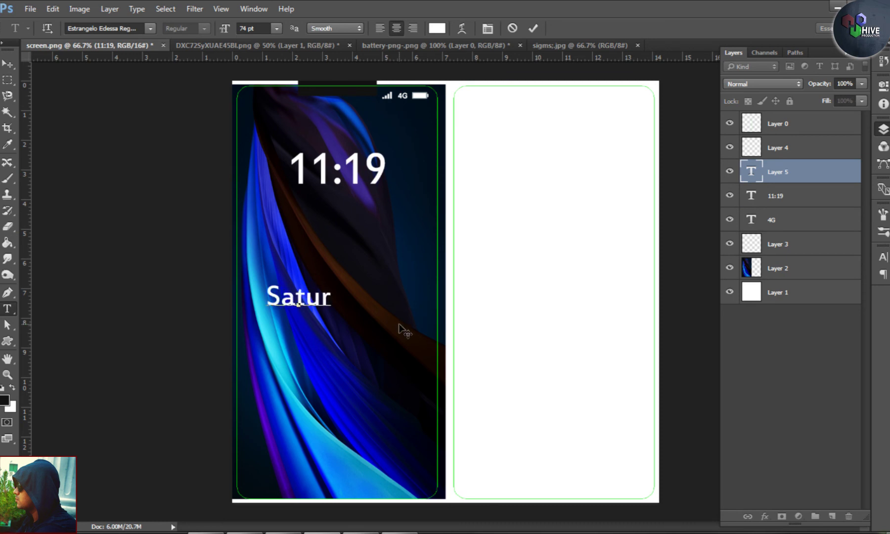
# Step: Type the date 'Saturday.12 September' below the clock, correcting typos, and commit it
pyautogui.write('day')
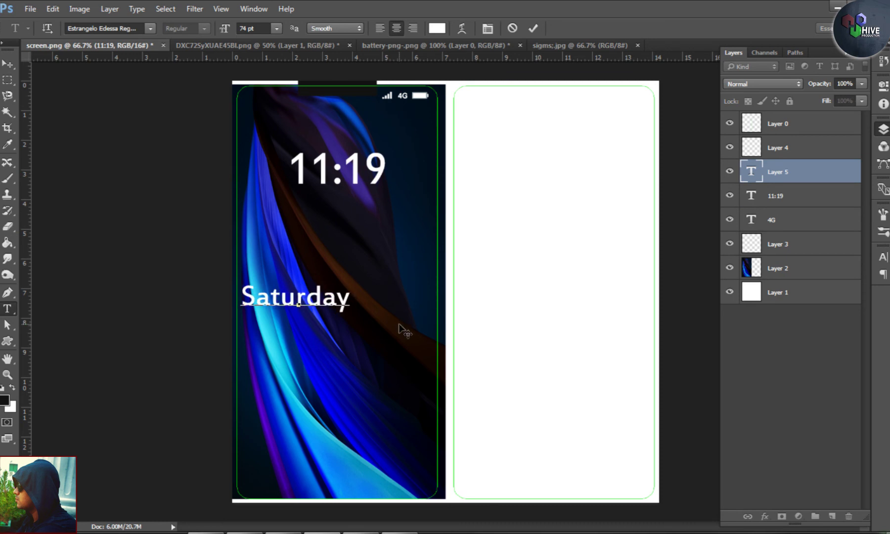
pyautogui.write('.')
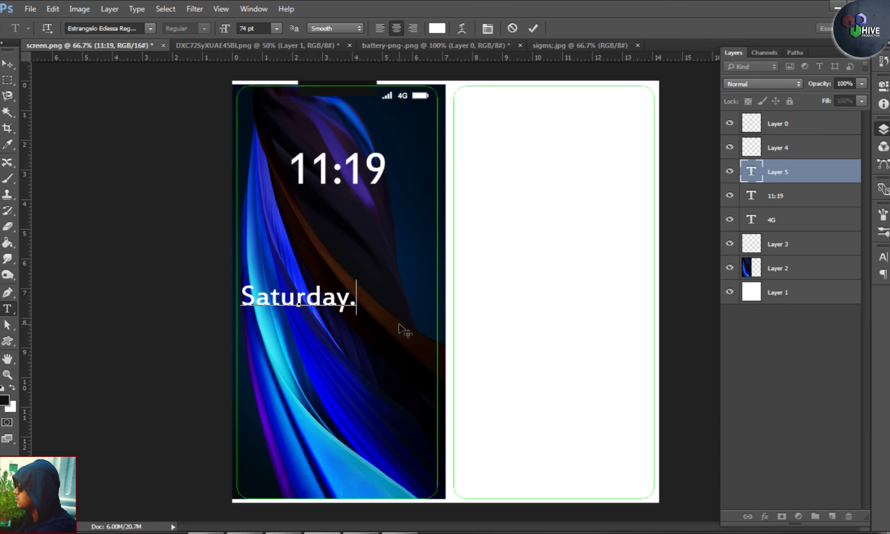
pyautogui.write('15')
pyautogui.press('BackSpace')
pyautogui.press('BackSpace')
pyautogui.write('12')
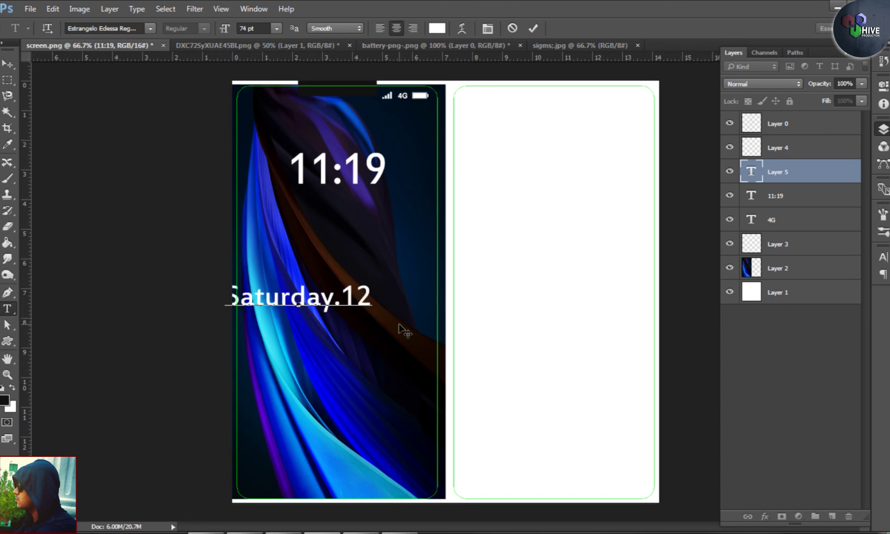
pyautogui.write(' Se')
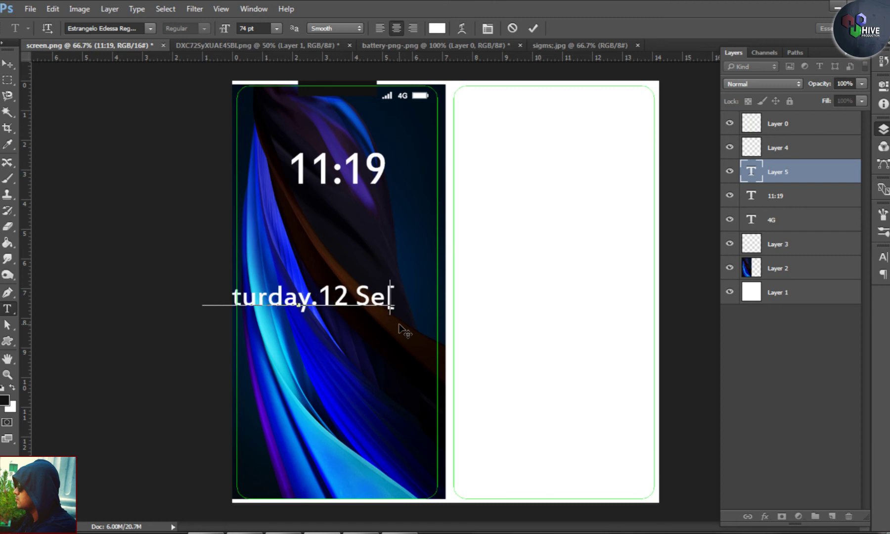
pyautogui.write('pten')
pyautogui.press('BackSpace')
pyautogui.write('mb')
pyautogui.write('45')
pyautogui.press('BackSpace')
pyautogui.press('BackSpace')
pyautogui.write('er')
pyautogui.click(9, 66)
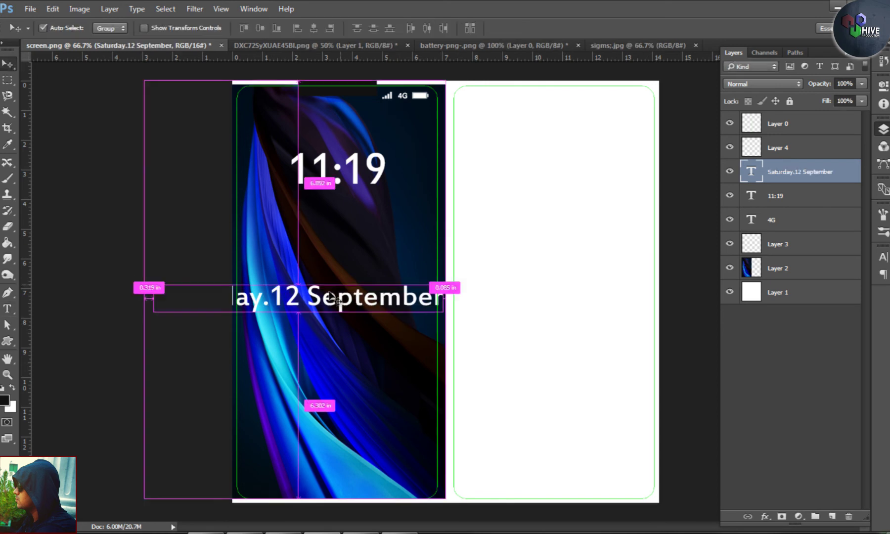
# Step: Change the dot before 12 to a comma so it reads 'Saturday,12 September'
pyautogui.click(8, 309)
pyautogui.click(269, 300)
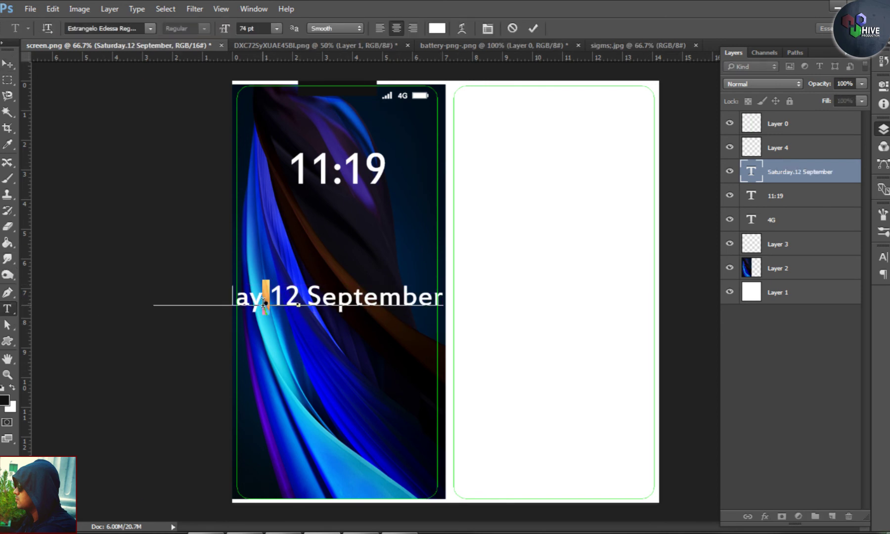
pyautogui.write('/')
pyautogui.press('BackSpace')
pyautogui.write(',')
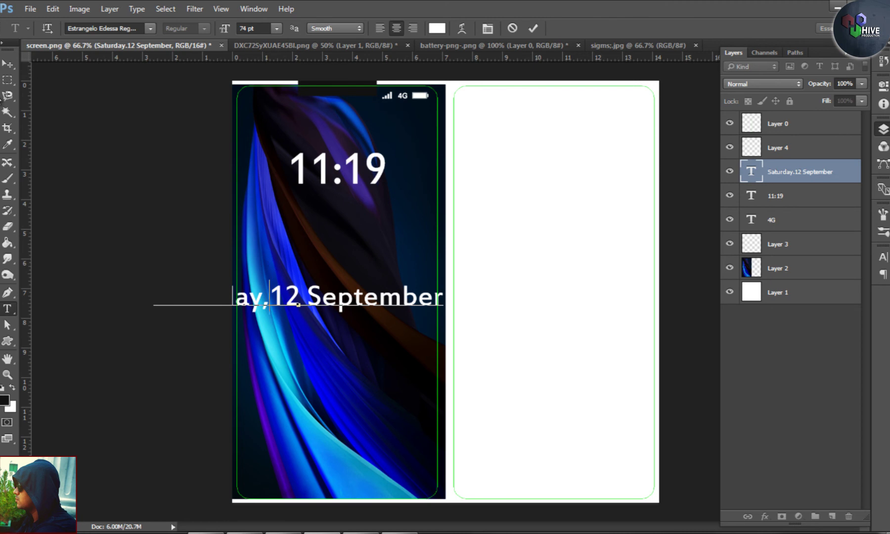
pyautogui.click(9, 65)
# Step: Shrink the date text and move it just under the 11:19 clock
pyautogui.hotkey('ctrl', 't')
pyautogui.moveTo(453, 280)
pyautogui.mouseDown()
pyautogui.moveTo(353, 229)
pyautogui.moveTo(373, 205)
pyautogui.mouseUp()
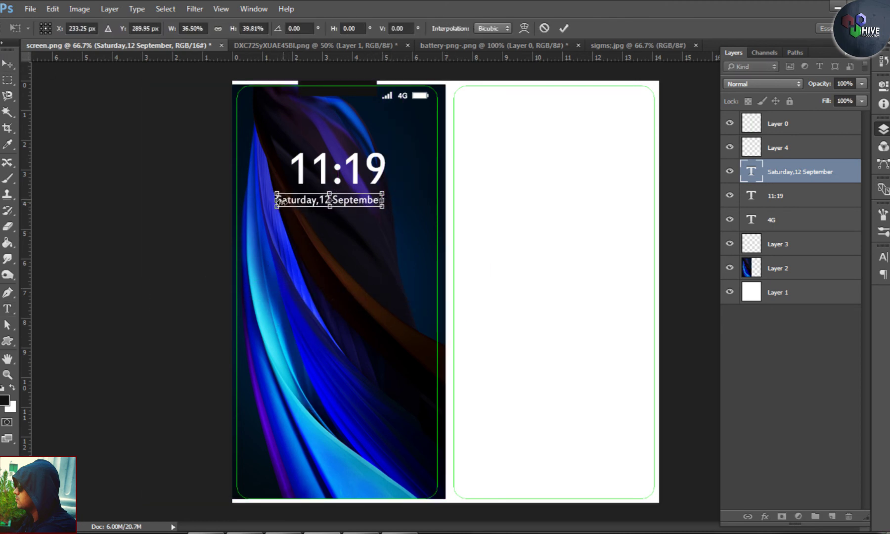
pyautogui.press('Return')
pyautogui.hotkey('ctrl', '+')
pyautogui.hotkey('ctrl', '+')
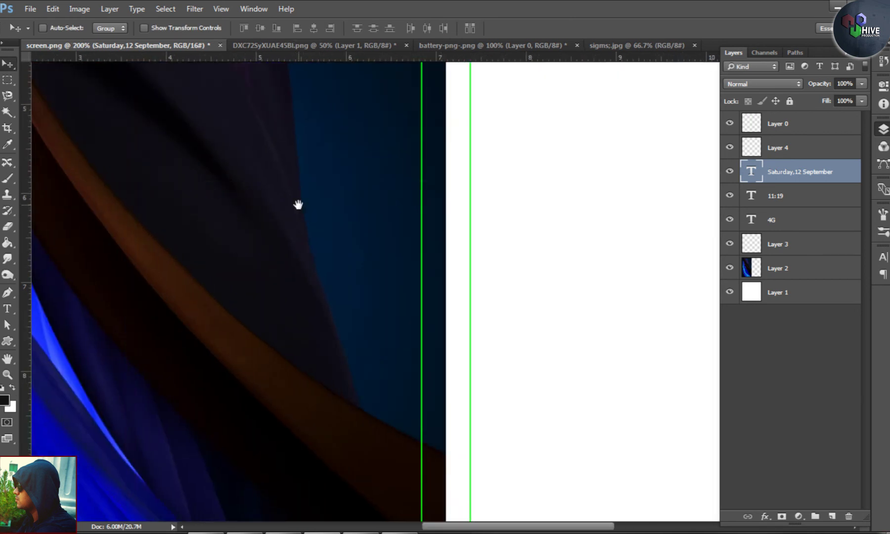
pyautogui.moveTo(298, 204); pyautogui.dragTo(499, 382)
# Step: Fine-tune the date's size and position under the clock, then close the battery image
pyautogui.hotkey('ctrl', 't')
pyautogui.keyDown('shift'); pyautogui.moveTo(457, 213); pyautogui.dragTo(471, 225); pyautogui.keyUp('shift')
pyautogui.moveTo(377, 202); pyautogui.dragTo(377, 198)
pyautogui.press('Return')
pyautogui.moveTo(396, 232); pyautogui.dragTo(399, 364)
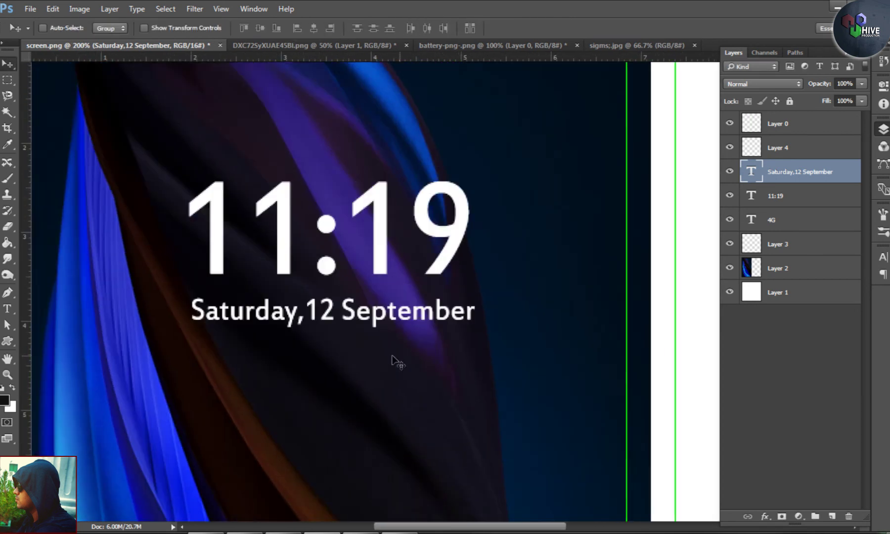
pyautogui.hotkey('ctrl', '-')
pyautogui.hotkey('ctrl', '-')
pyautogui.click(577, 45)
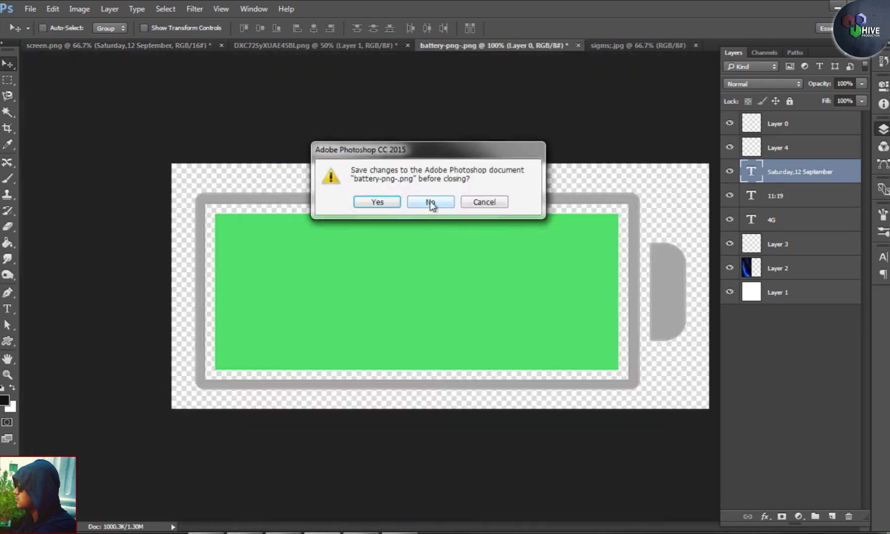
# Step: Close the battery, signal bars and phone mockup images without saving
pyautogui.click(431, 204)
pyautogui.click(527, 43)
pyautogui.click(407, 45)
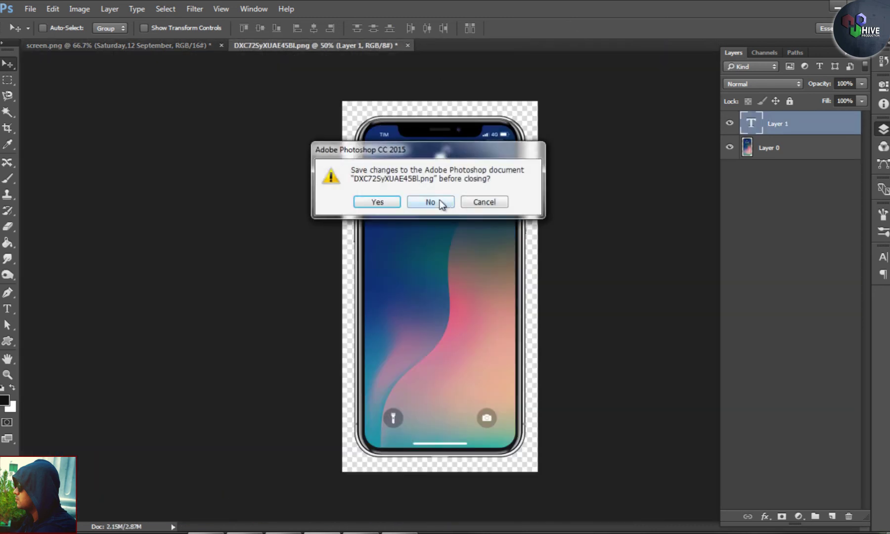
pyautogui.click(439, 203)
# Step: Open the lock-icon image and carry the Magic Wand-selected lock into the screen design
pyautogui.hotkey('ctrl', 'o')
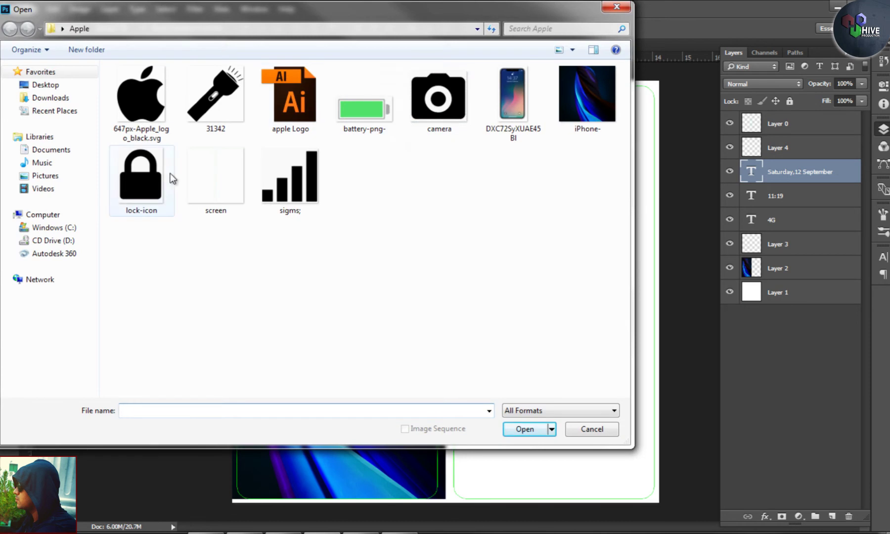
pyautogui.doubleClick(171, 178)
pyautogui.press('w')
pyautogui.click(512, 359)
pyautogui.press('v')
pyautogui.moveTo(365, 306)
pyautogui.mouseDown()
pyautogui.moveTo(152, 71)
pyautogui.moveTo(420, 312)
pyautogui.mouseUp()
# Step: Scale the lock down to a small icon and place it above the clock
pyautogui.hotkey('ctrl', 't')
pyautogui.keyDown('alt'); pyautogui.keyDown('shift'); pyautogui.moveTo(657, 83); pyautogui.dragTo(596, 330); pyautogui.keyUp('shift'); pyautogui.keyUp('alt')
pyautogui.press('Return')
pyautogui.moveTo(495, 287); pyautogui.dragTo(341, 142)
pyautogui.keyDown('ctrl'); pyautogui.click(752, 177); pyautogui.keyUp('ctrl')
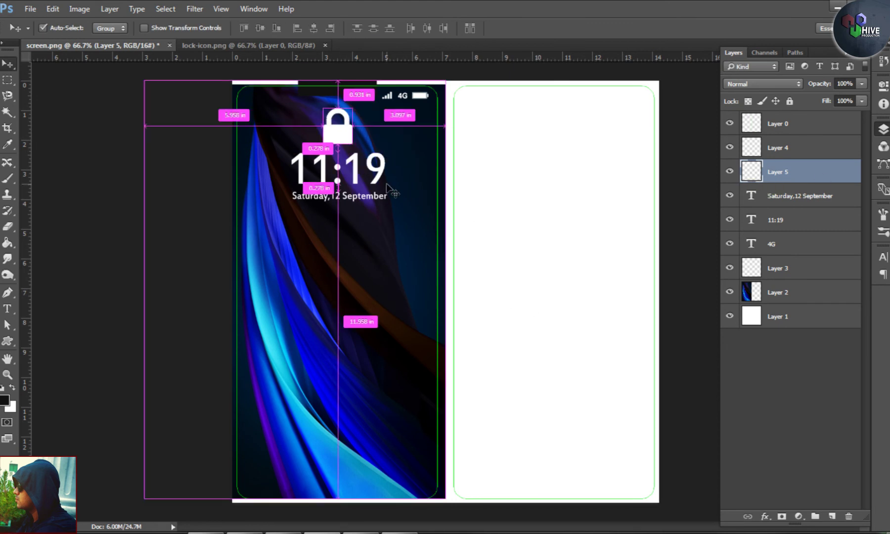
pyautogui.hotkey('ctrl', 't')
pyautogui.keyDown('alt'); pyautogui.keyDown('shift'); pyautogui.moveTo(352, 108); pyautogui.dragTo(354, 117); pyautogui.keyUp('shift'); pyautogui.keyUp('alt')
pyautogui.press('Return')
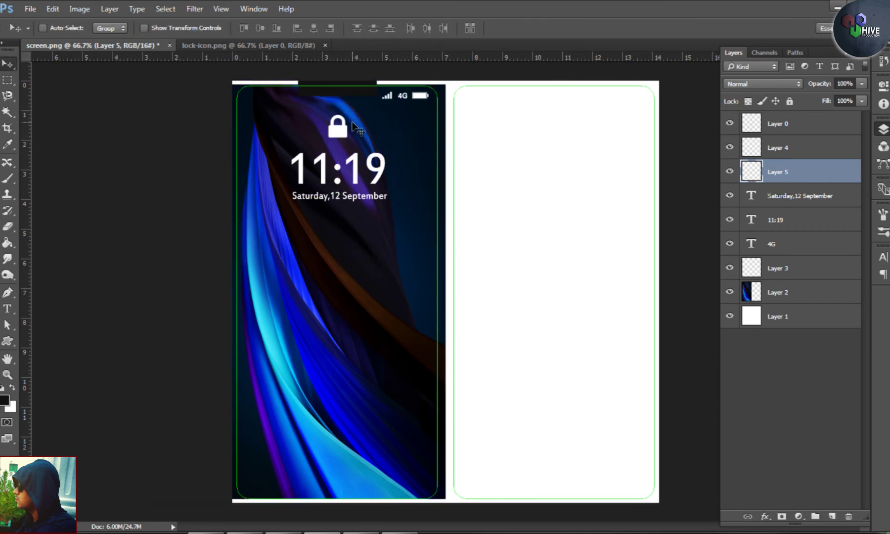
# Step: Move the lock, 11:19 and date layers down together, then close the lock-icon image
pyautogui.keyDown('ctrl'); pyautogui.click(788, 196); pyautogui.keyUp('ctrl')
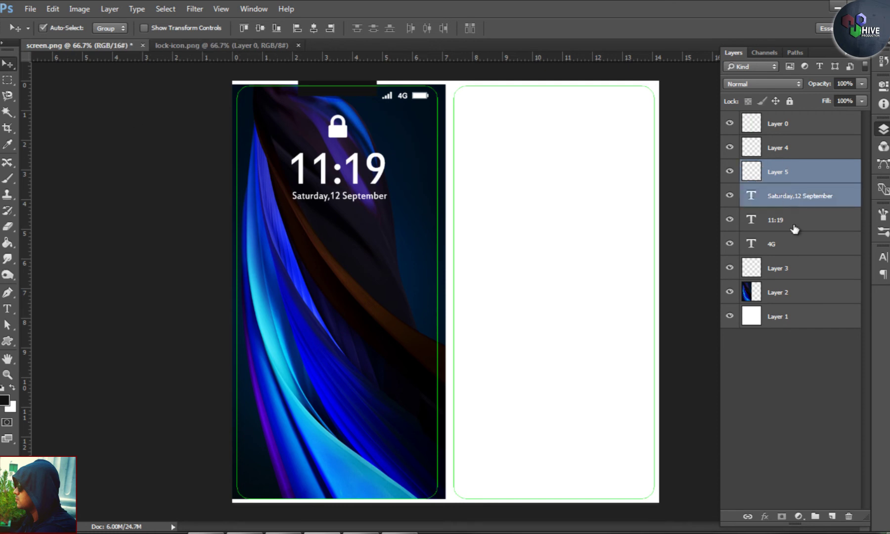
pyautogui.keyDown('ctrl'); pyautogui.click(793, 227); pyautogui.keyUp('ctrl')
pyautogui.hotkey('shift', 'Down')
pyautogui.hotkey('shift', 'Down')
pyautogui.hotkey('shift', 'Down')
pyautogui.hotkey('shift', 'Down')
pyautogui.hotkey('shift', 'Down')
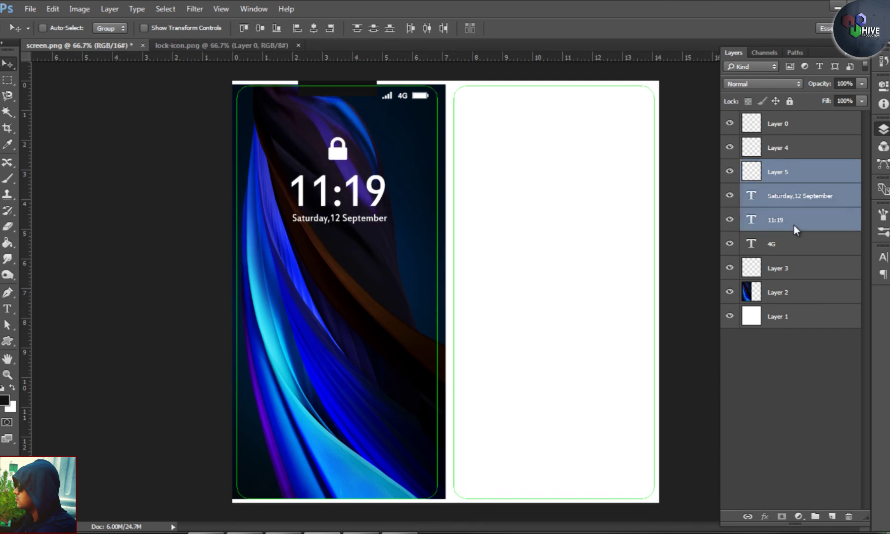
pyautogui.click(168, 47)
pyautogui.click(298, 46)
# Step: Open the camera and flashlight images and test a Magic Wand selection on the camera
pyautogui.click(30, 9)
pyautogui.click(63, 33)
pyautogui.keyDown('ctrl'); pyautogui.click(237, 108); pyautogui.keyUp('ctrl')
pyautogui.press('Return')
pyautogui.press('w')
pyautogui.click(460, 282)
pyautogui.hotkey('ctrl', 'd')
# Step: Bring the camera icon into the phone design and shrink it to about 10%
pyautogui.press('v')
pyautogui.moveTo(467, 302); pyautogui.dragTo(388, 360)
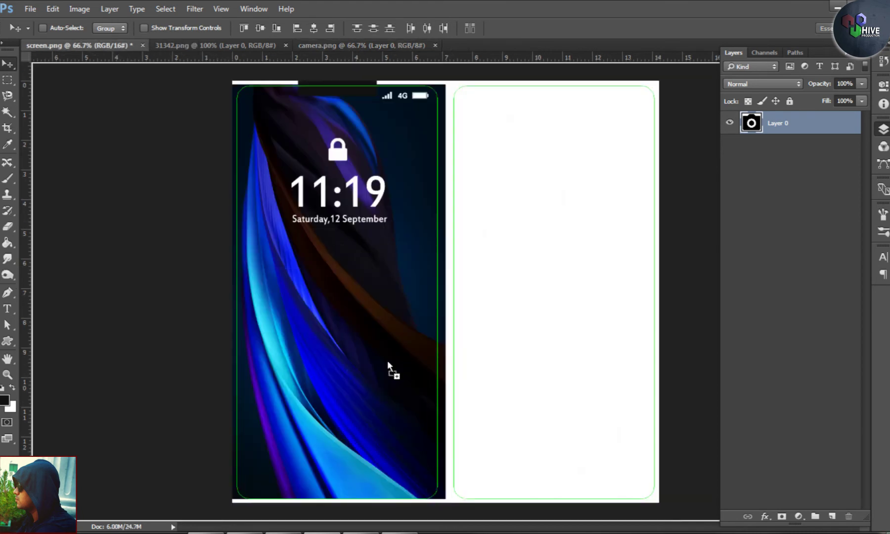
pyautogui.hotkey('ctrl', 't')
pyautogui.keyDown('alt'); pyautogui.moveTo(525, 286); pyautogui.dragTo(454, 434); pyautogui.keyUp('alt')
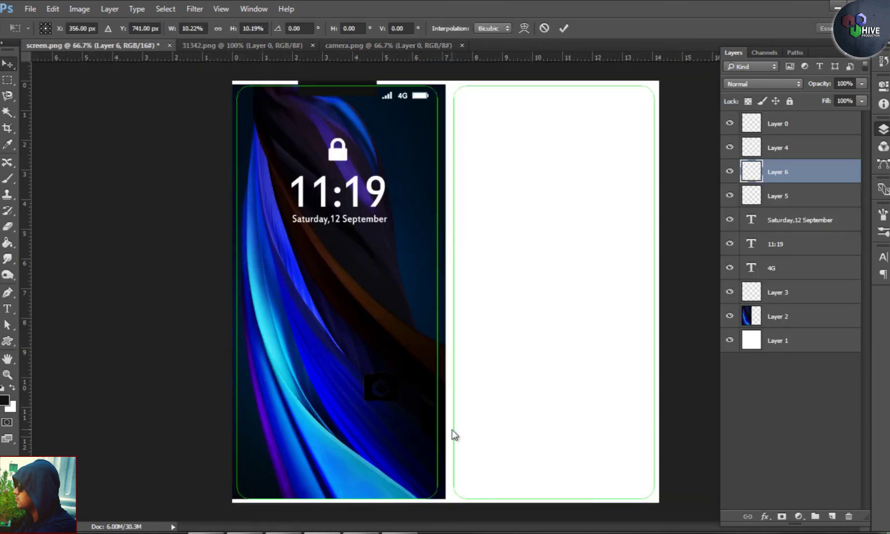
pyautogui.press('Return')
# Step: Shrink the camera icon further and add horizontal guides at its top and bottom
pyautogui.keyDown('alt'); pyautogui.scroll(3, 436, 403); pyautogui.keyUp('alt')
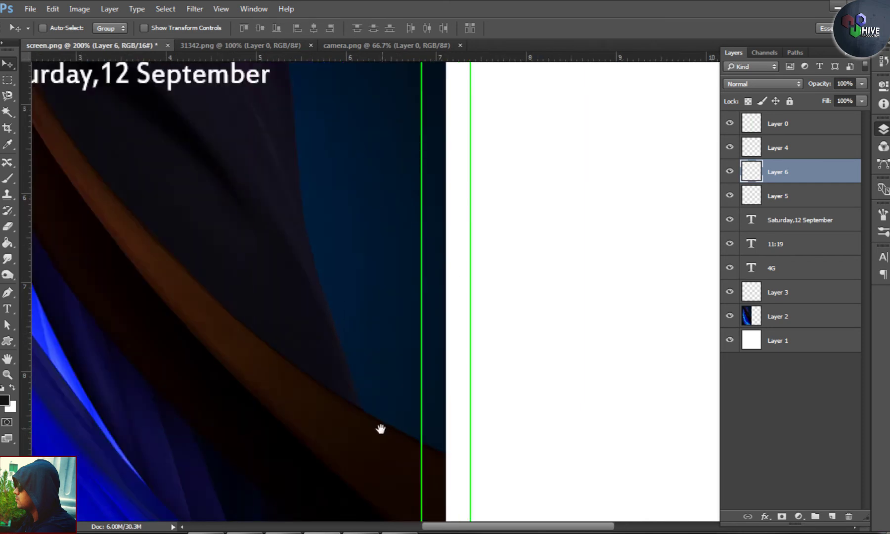
pyautogui.moveTo(380, 428); pyautogui.dragTo(485, 363)
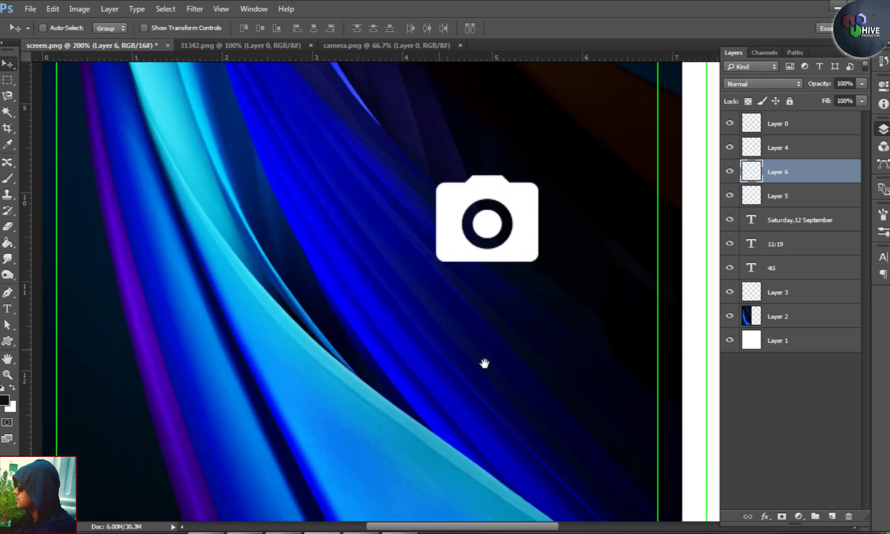
pyautogui.hotkey('ctrl', 't')
pyautogui.moveTo(565, 135)
pyautogui.keyDown('alt'); pyautogui.mouseDown()
pyautogui.moveTo(553, 172)
pyautogui.moveTo(569, 315)
pyautogui.mouseUp(); pyautogui.keyUp('alt')
pyautogui.press('Return')
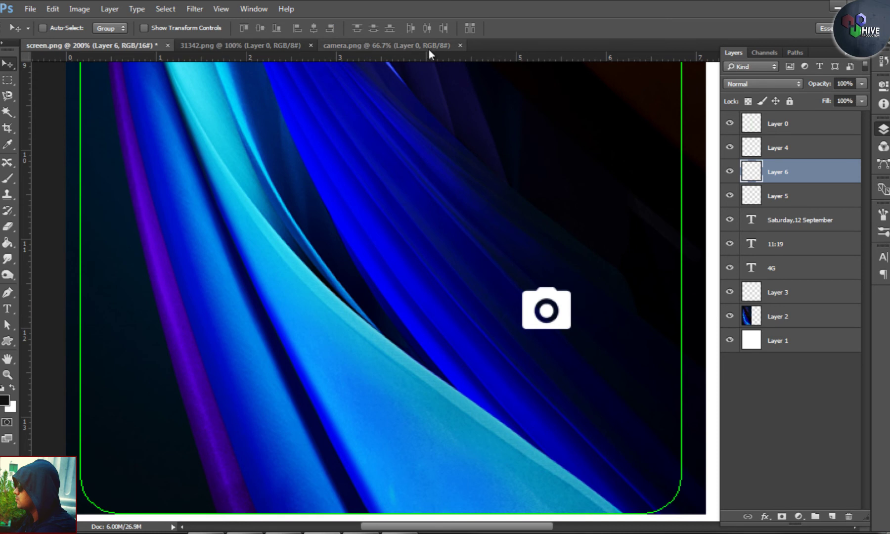
pyautogui.moveTo(430, 56); pyautogui.dragTo(448, 287)
pyautogui.moveTo(440, 57); pyautogui.dragTo(438, 329)
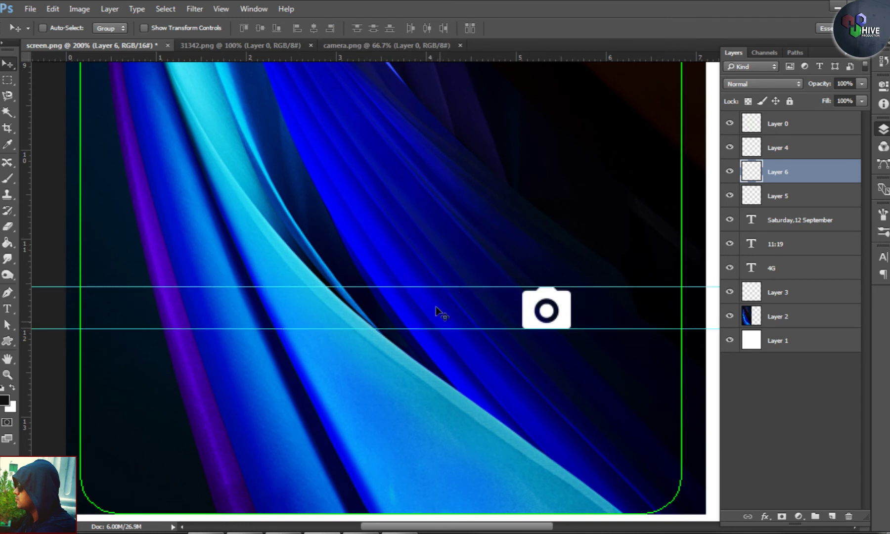
# Step: Bring in the flashlight icon, scale it to fit between the guides at lower left
pyautogui.click(285, 45)
pyautogui.moveTo(452, 267); pyautogui.dragTo(379, 233)
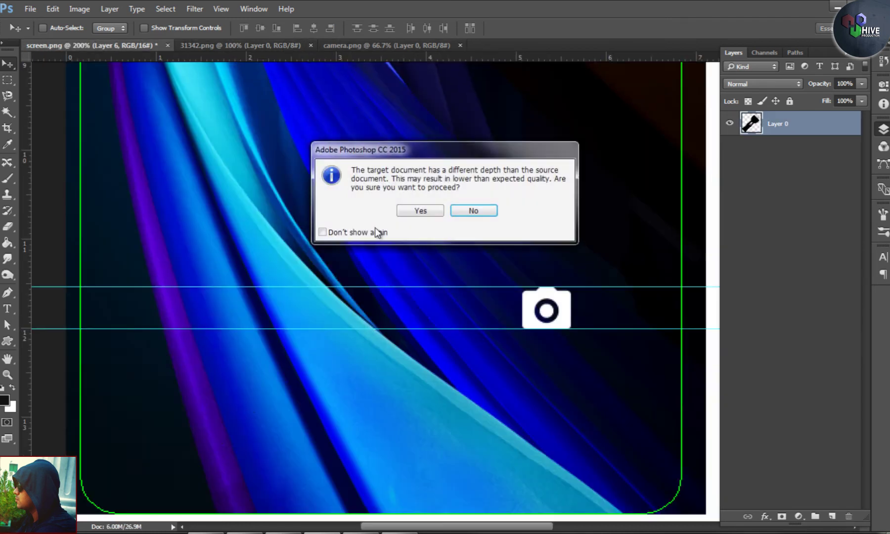
pyautogui.click(420, 211)
pyautogui.hotkey('ctrl', 't')
pyautogui.moveTo(563, 62)
pyautogui.mouseDown()
pyautogui.moveTo(563, 113)
pyautogui.moveTo(286, 365)
pyautogui.moveTo(283, 382)
pyautogui.moveTo(252, 359)
pyautogui.mouseUp()
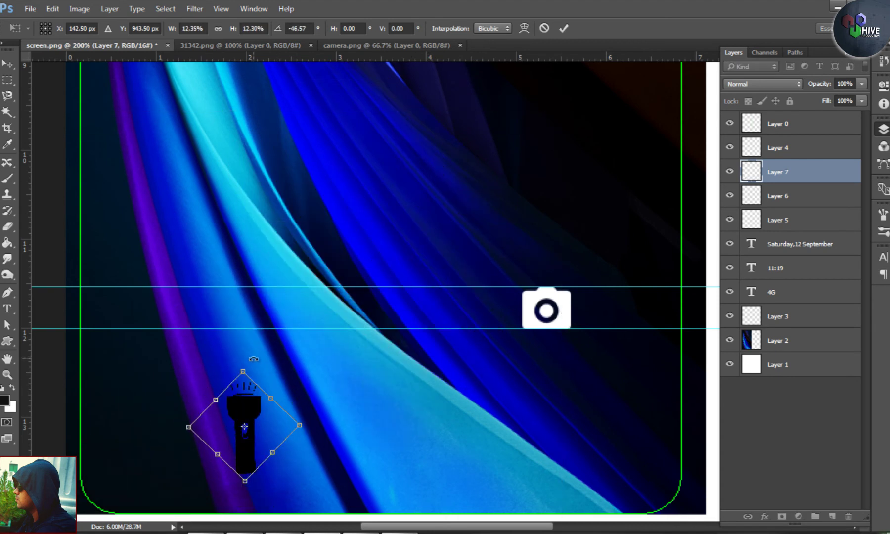
pyautogui.press('Return')
pyautogui.moveTo(244, 426)
pyautogui.mouseDown()
pyautogui.moveTo(235, 315)
pyautogui.moveTo(242, 266)
pyautogui.mouseUp()
pyautogui.hotkey('ctrl', 't')
pyautogui.moveTo(215, 228); pyautogui.dragTo(231, 271)
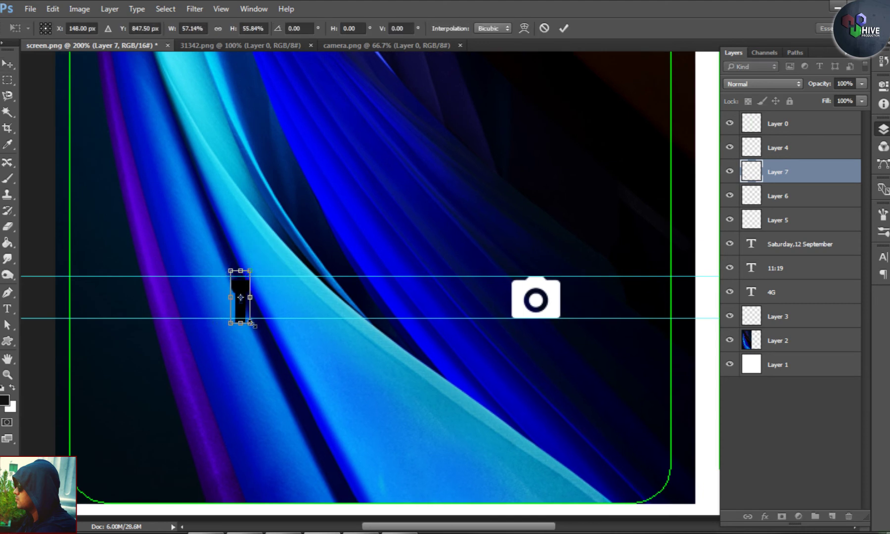
pyautogui.press('Return')
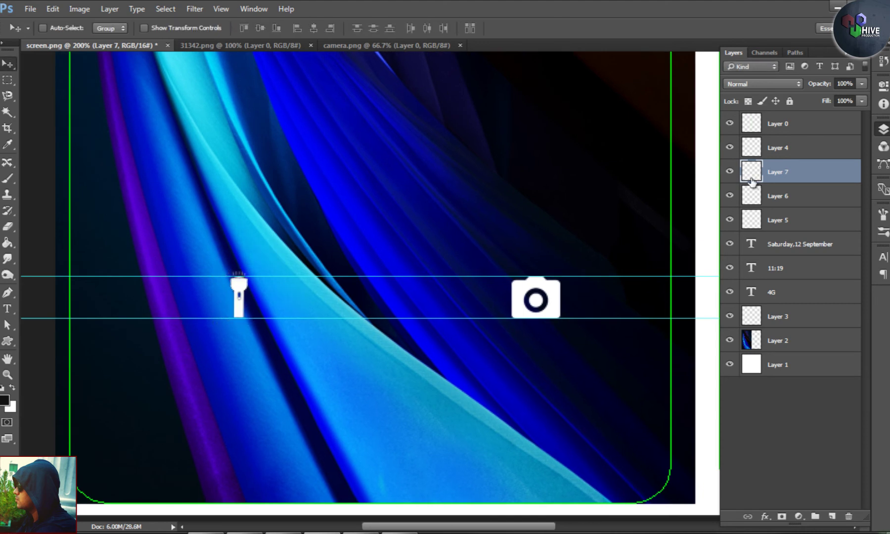
pyautogui.click(730, 220)
# Step: On a new layer, draw a white circle around the camera icon at 30% opacity
pyautogui.click(780, 220)
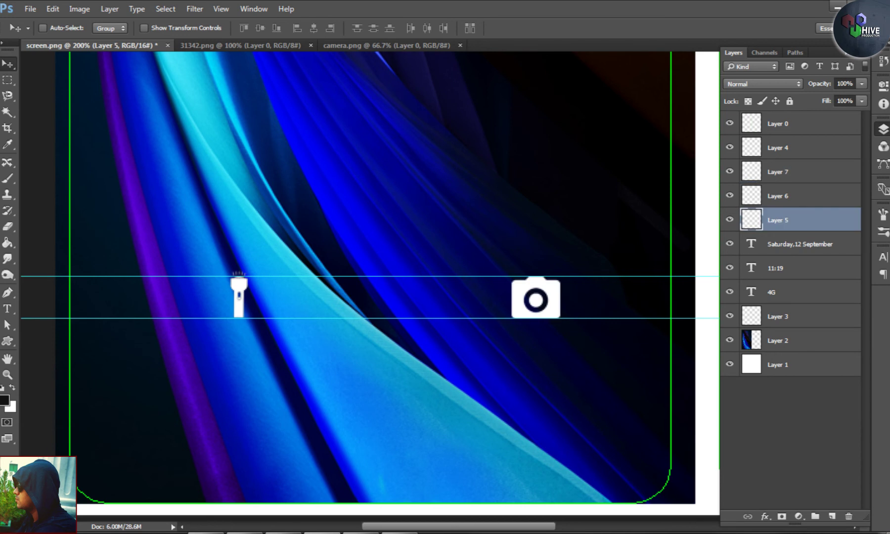
pyautogui.click(833, 516)
pyautogui.rightClick(7, 80)
pyautogui.click(74, 92)
pyautogui.moveTo(498, 266); pyautogui.dragTo(570, 329)
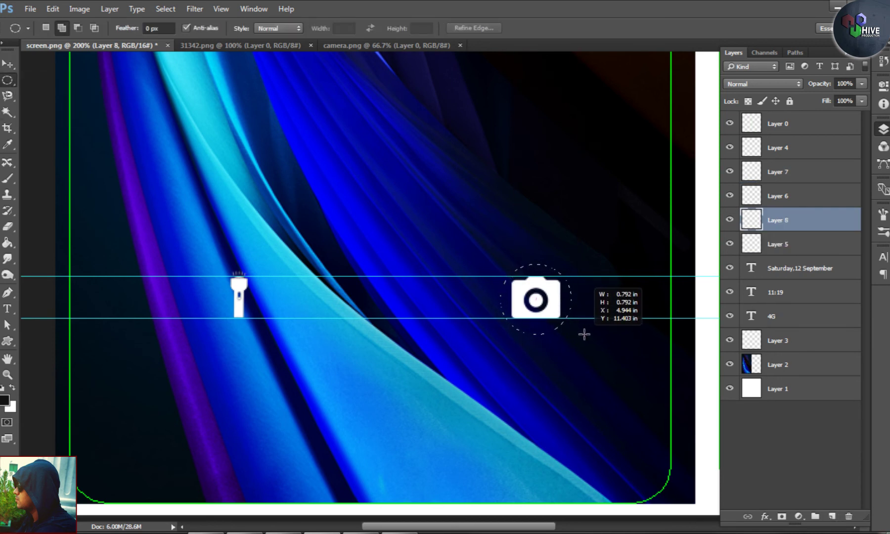
pyautogui.moveTo(572, 328); pyautogui.dragTo(576, 330)
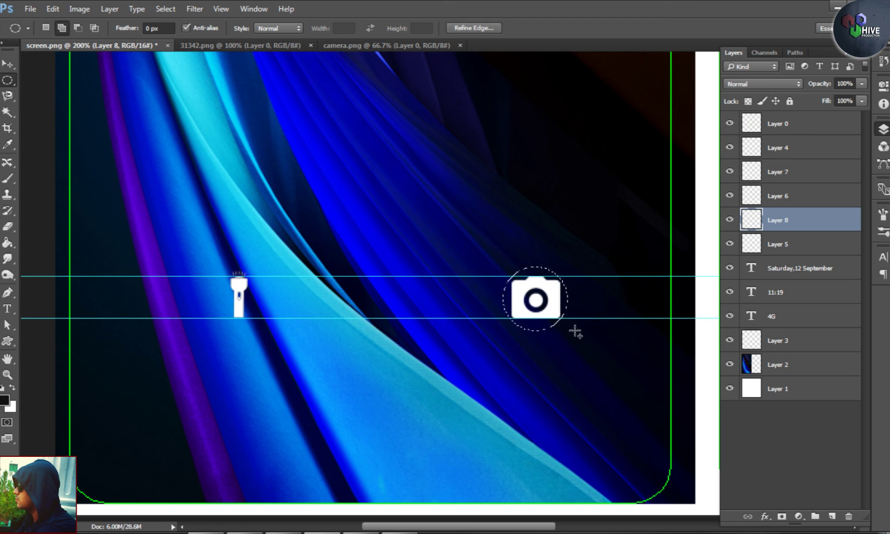
pyautogui.hotkey('ctrl', 'BackSpace')
pyautogui.write('30')
pyautogui.press('Return')
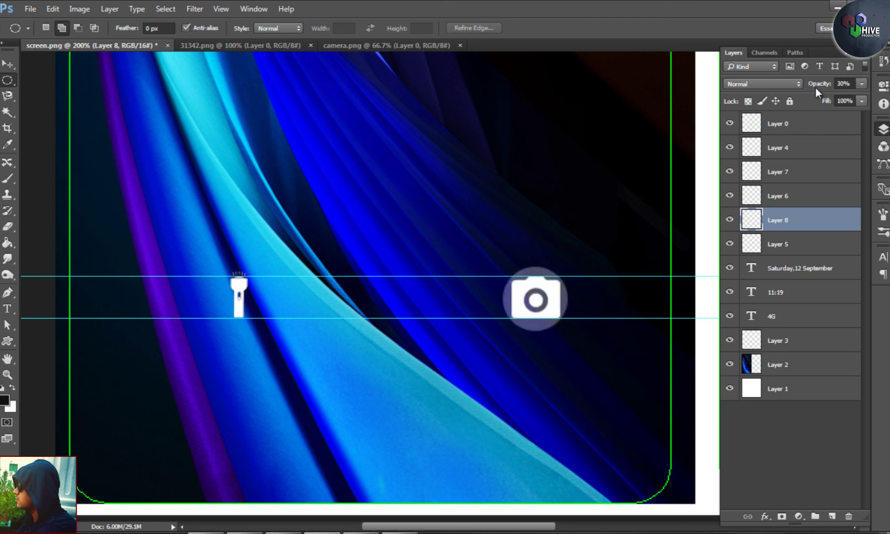
# Step: Copy the translucent circle behind the flashlight and shrink the camera icon inside its circle
pyautogui.click(7, 64)
pyautogui.moveTo(517, 312); pyautogui.dragTo(222, 312)
pyautogui.click(730, 171)
pyautogui.click(730, 196)
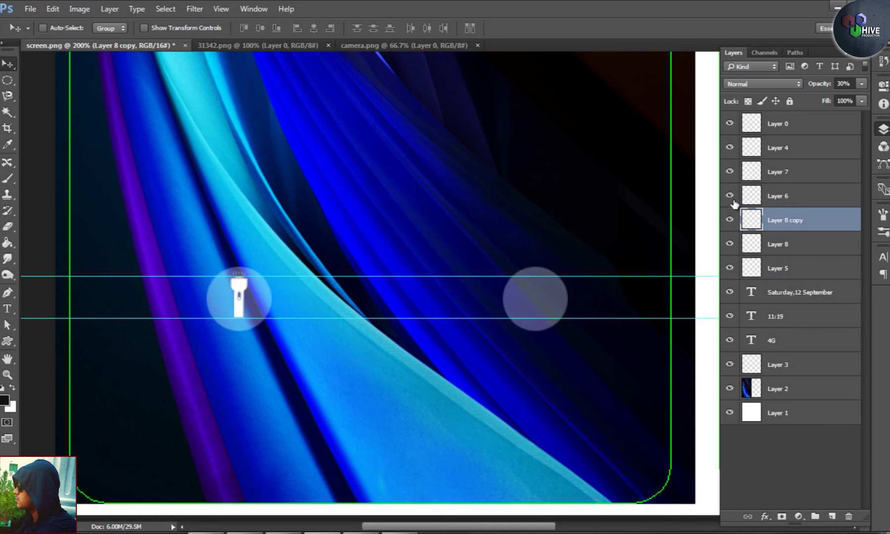
pyautogui.click(779, 196)
pyautogui.hotkey('ctrl', 'r')
pyautogui.hotkey('ctrl', 't')
pyautogui.keyDown('alt'); pyautogui.moveTo(572, 288); pyautogui.dragTo(572, 298); pyautogui.keyUp('alt')
pyautogui.press('Return')
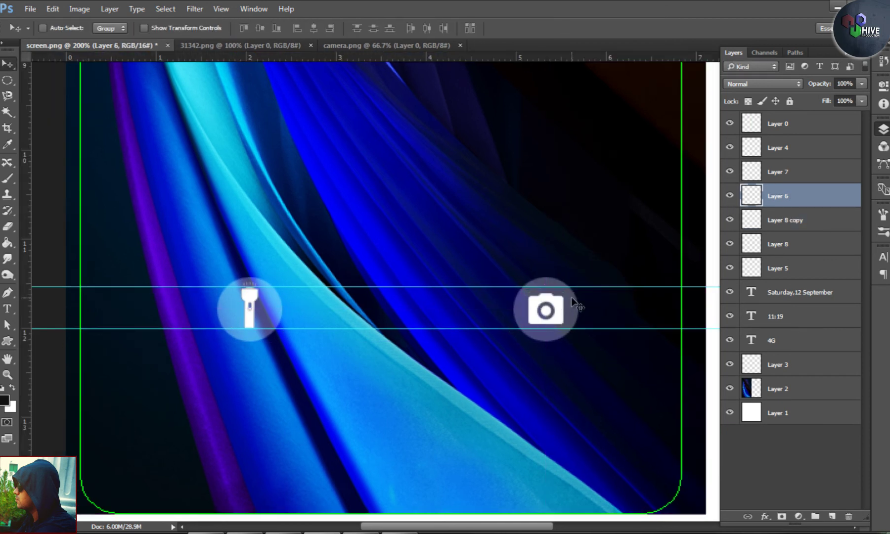
# Step: Hide Layer 0 and save the design as screen tex.psd plus a JPEG copy
pyautogui.hotkey('ctrl', '0')
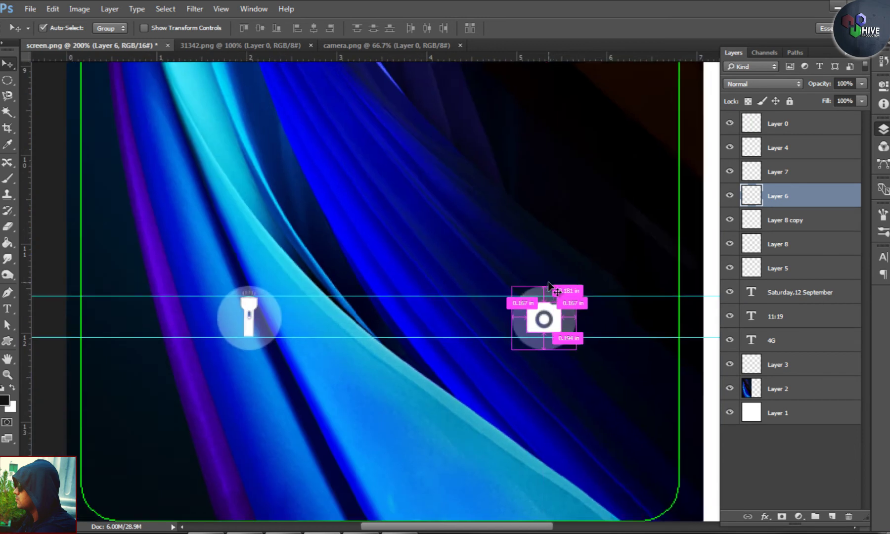
pyautogui.click(729, 124)
pyautogui.hotkey('ctrl', 'shift', 's')
pyautogui.write('screen tex')
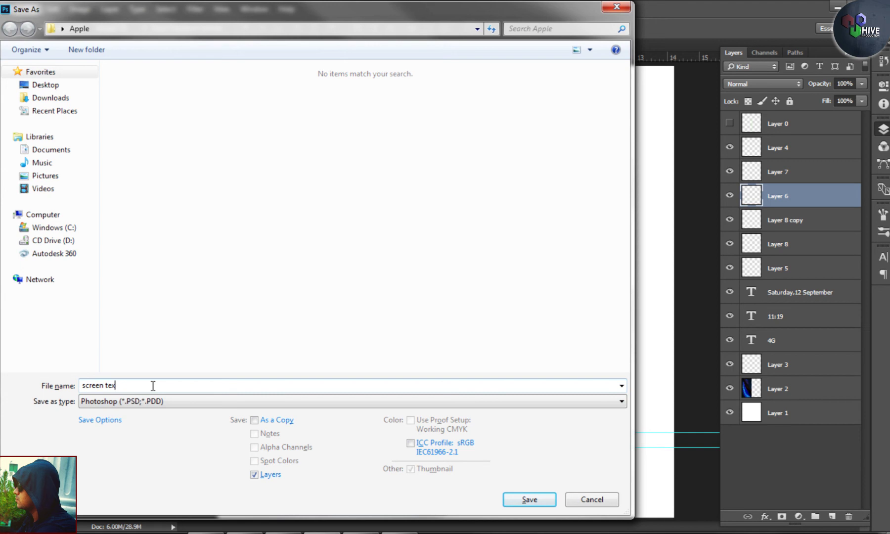
pyautogui.press('Return')
pyautogui.hotkey('ctrl', 'shift', 's')
pyautogui.press('Return')
pyautogui.press('Return')
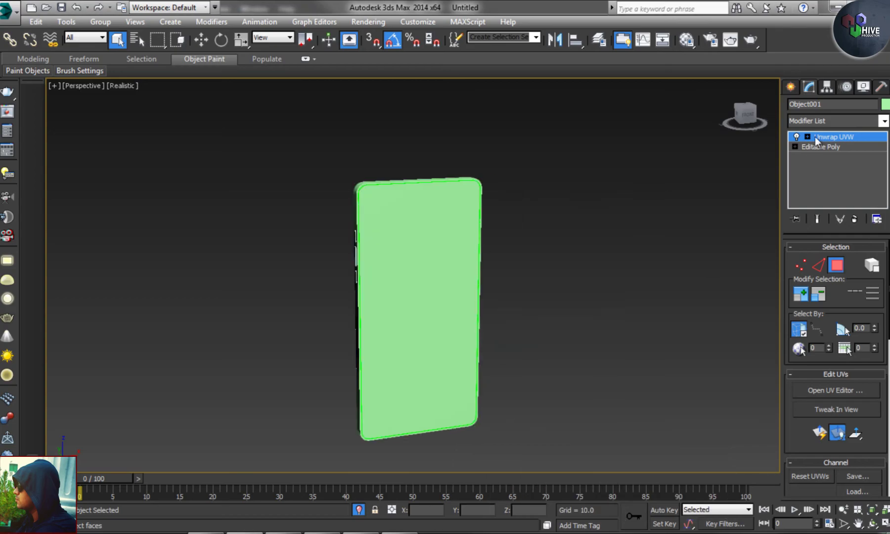
# Step: Exit UVW face editing and create a VRayMtl in the Material Editor
pyautogui.click(816, 142)
pyautogui.click(485, 322)
pyautogui.click(447, 356)
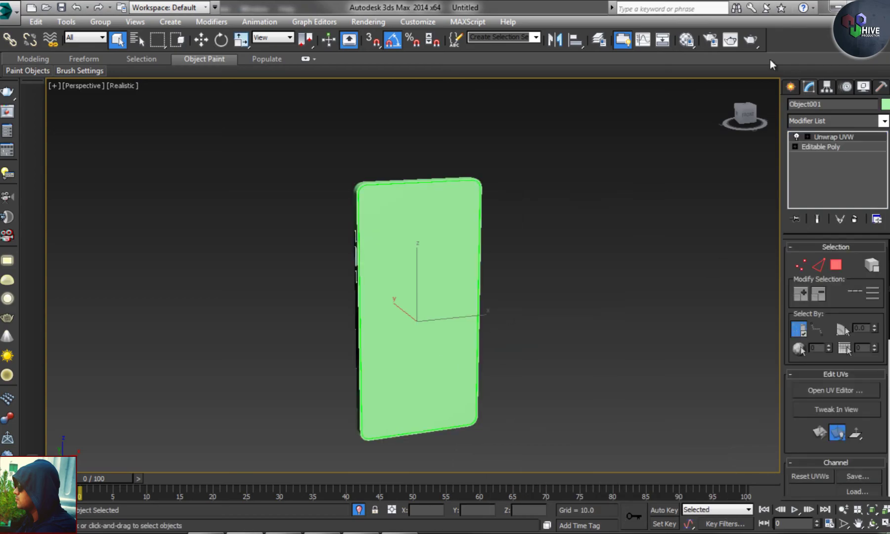
pyautogui.click(703, 46)
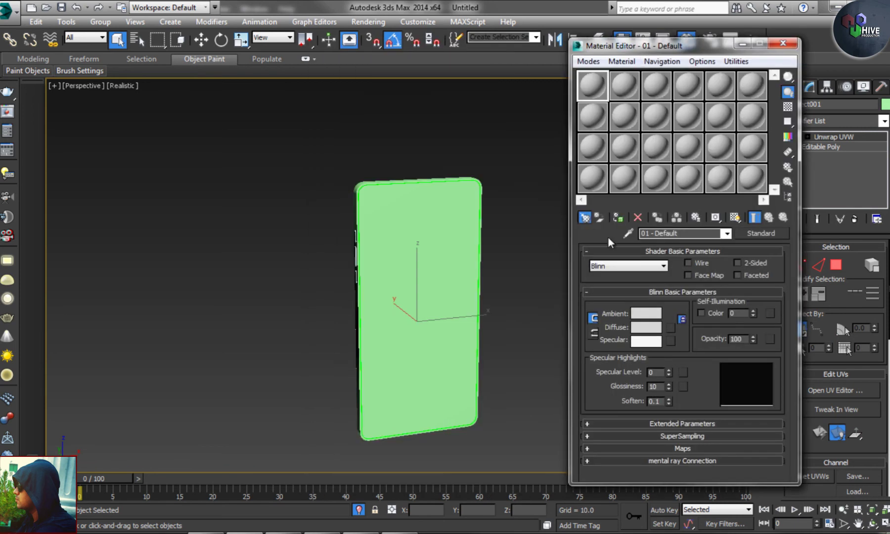
pyautogui.doubleClick(263, 439)
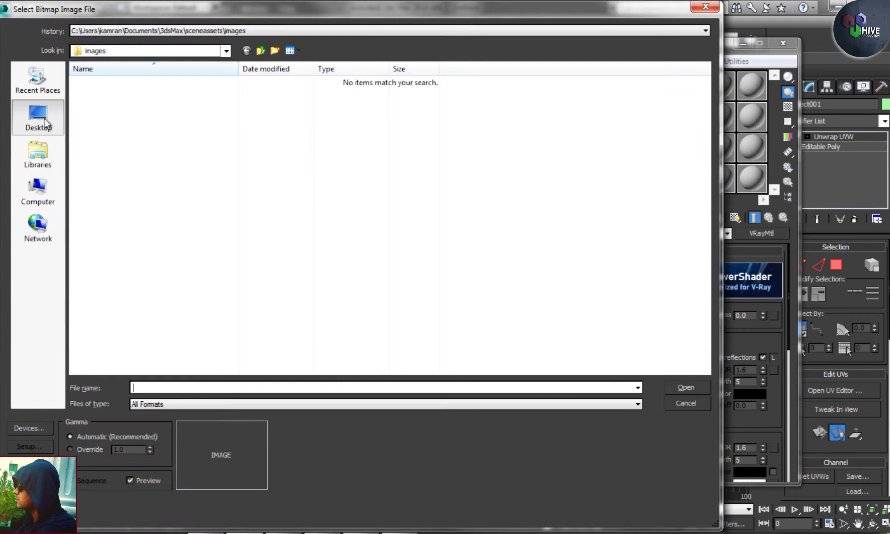
# Step: Load Desktop/Apple 'screen tex' as the diffuse bitmap, assign it, and show it in the viewport
pyautogui.click(46, 122)
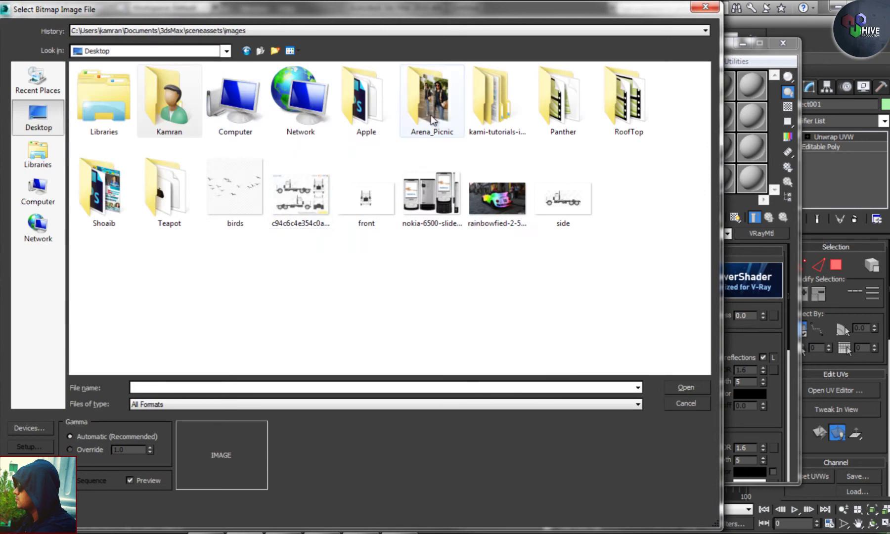
pyautogui.doubleClick(364, 94)
pyautogui.doubleClick(562, 93)
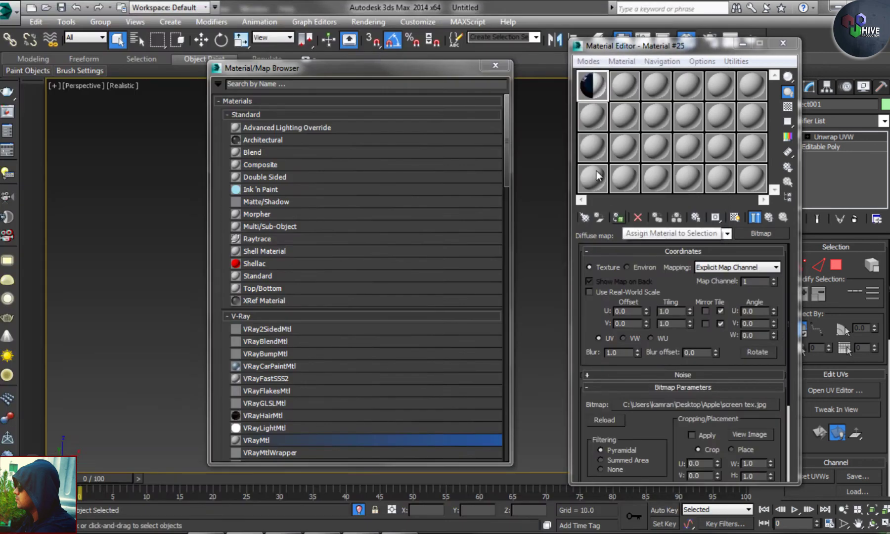
pyautogui.click(735, 217)
pyautogui.click(495, 64)
pyautogui.click(503, 236)
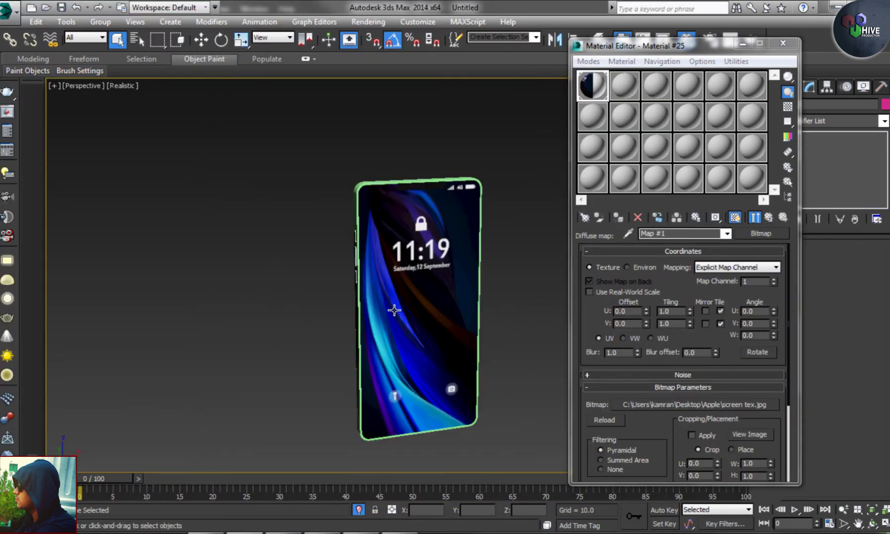
pyautogui.moveTo(441, 277)
pyautogui.keyDown('alt'); pyautogui.mouseDown(button='middle')
pyautogui.moveTo(200, 298)
pyautogui.moveTo(399, 253)
pyautogui.mouseUp(button='middle'); pyautogui.keyUp('alt')
pyautogui.scroll(5, 399, 252)
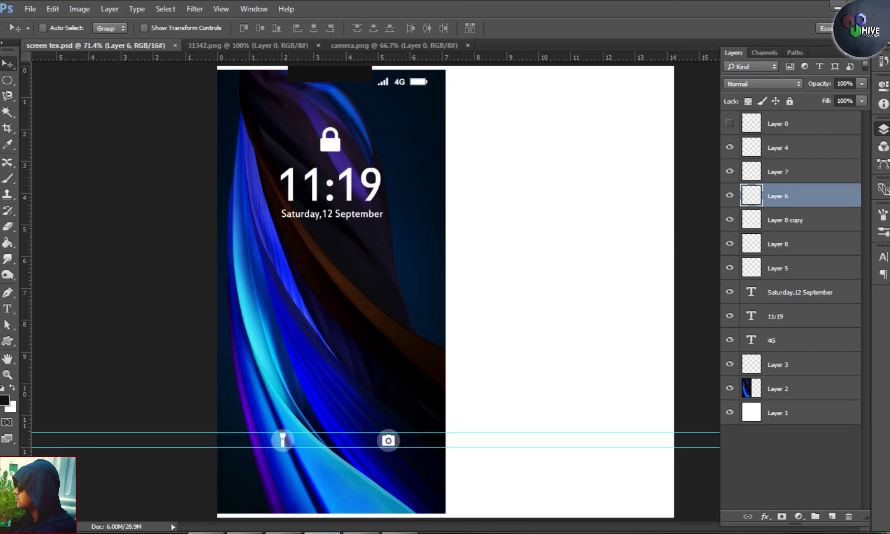
pyautogui.click(774, 412)
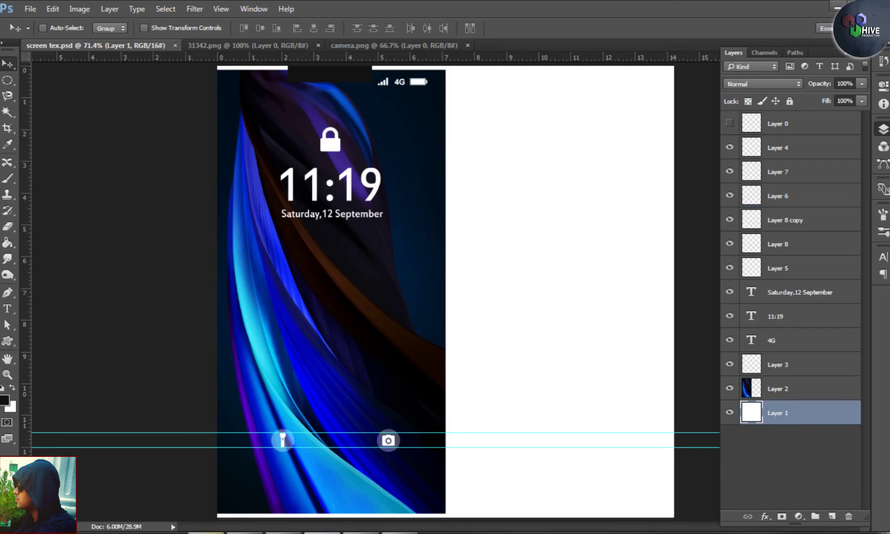
# Step: Step back through the camera, signal and battery icon searches to the iphone 2020 results
pyautogui.click(346, 11)
pyautogui.click(208, 11)
pyautogui.click(7, 34)
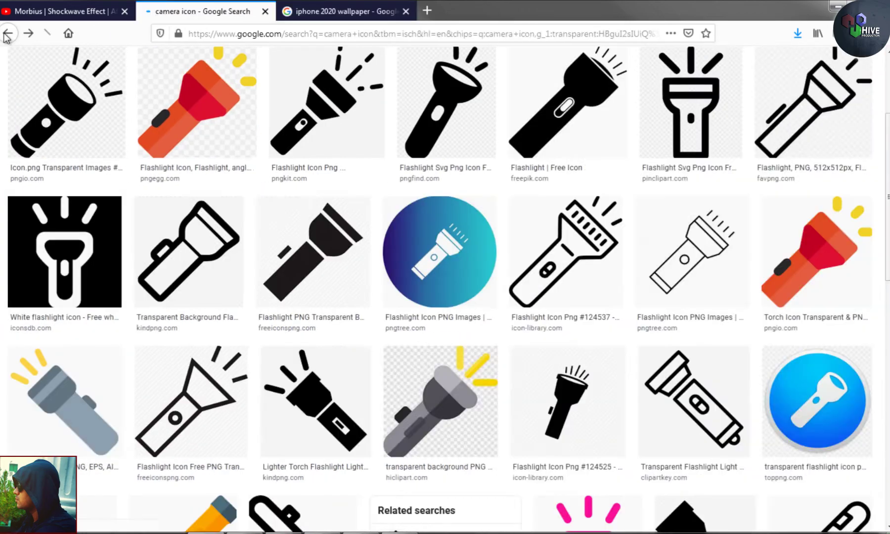
pyautogui.click(8, 33)
pyautogui.click(7, 34)
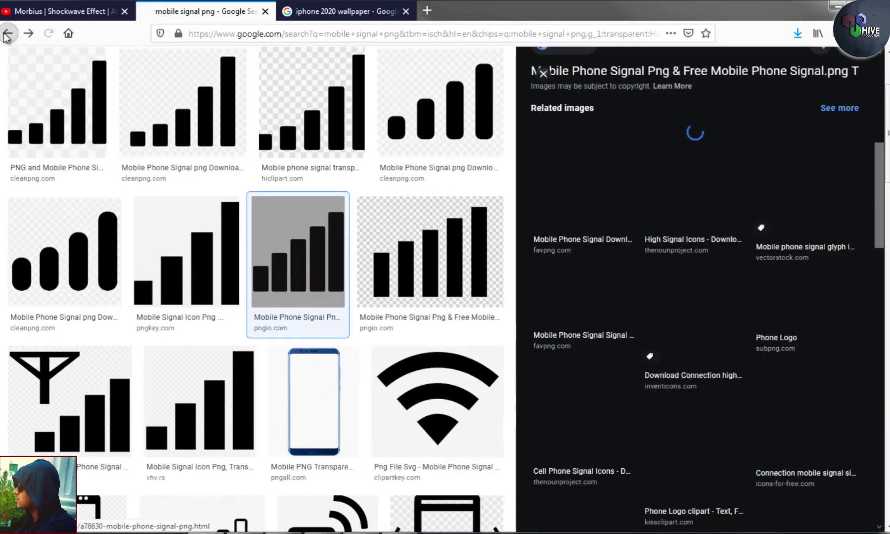
pyautogui.click(7, 33)
pyautogui.click(7, 34)
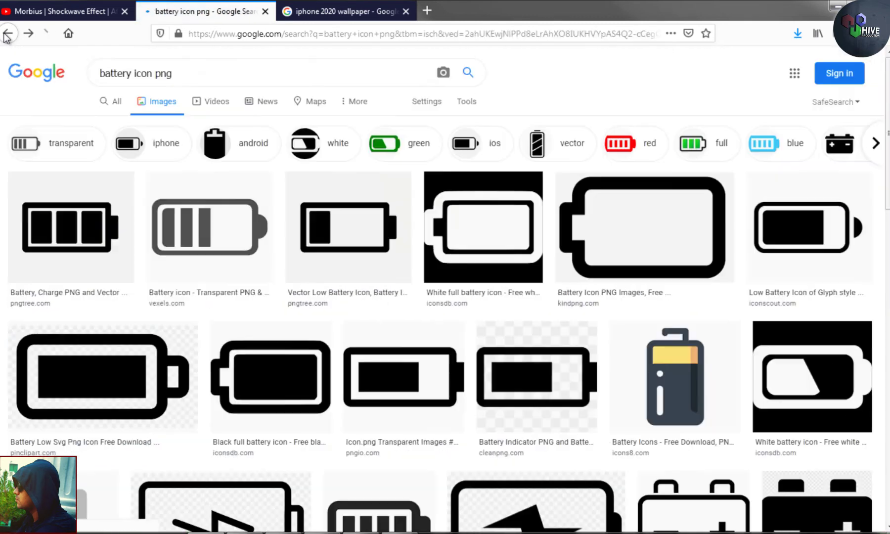
pyautogui.click(7, 34)
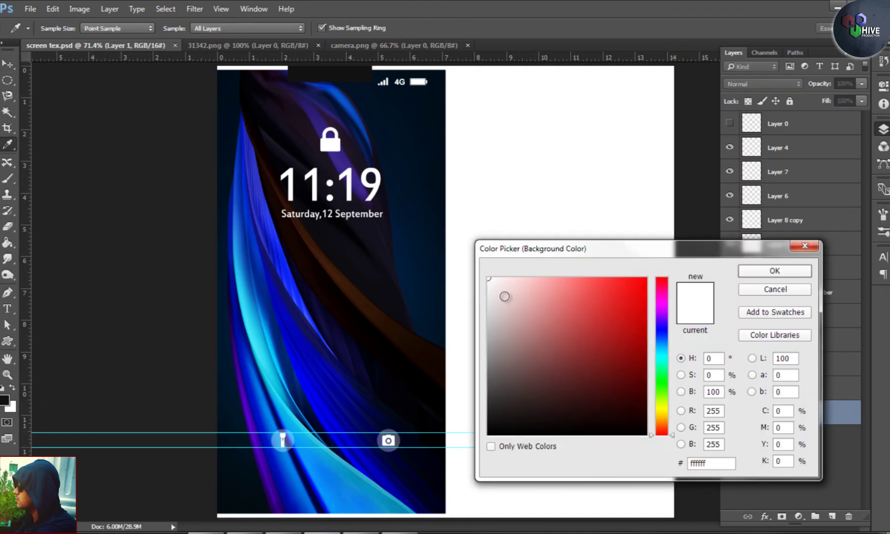
# Step: Fill Layer 1 with light grey dddddd
pyautogui.press('Return')
pyautogui.press('v')
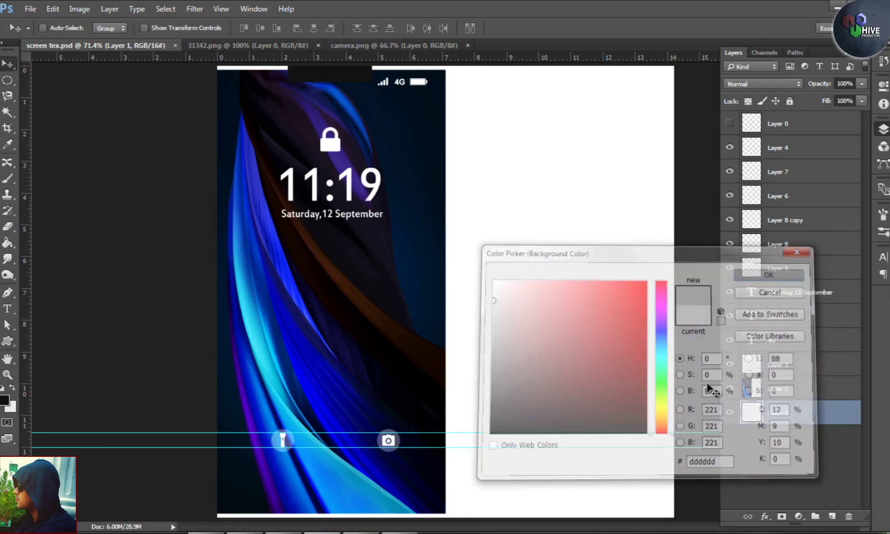
pyautogui.hotkey('ctrl', 'BackSpace')
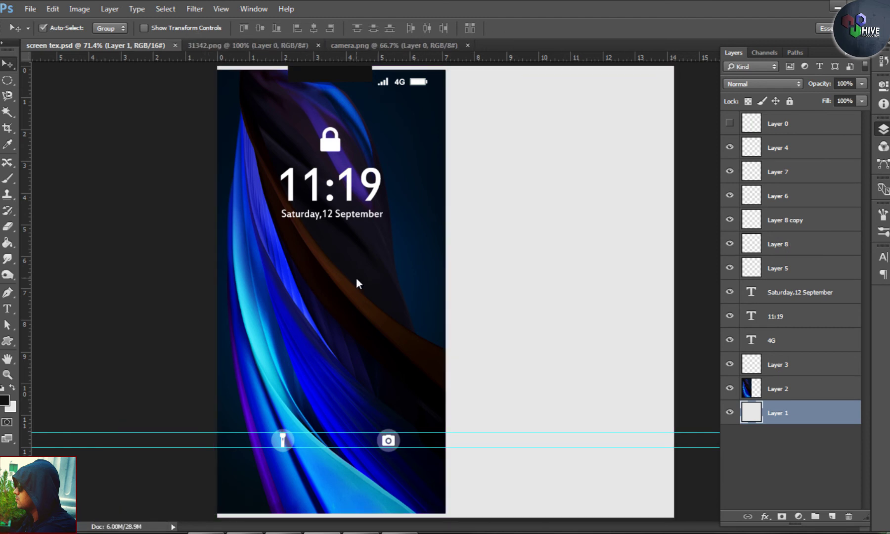
# Step: Re-save the image as JPEG, replacing screen tex.jpg, and check the phone back in 3ds Max
pyautogui.hotkey('ctrl', 'shift', 's')
pyautogui.click(191, 401)
pyautogui.click(527, 501)
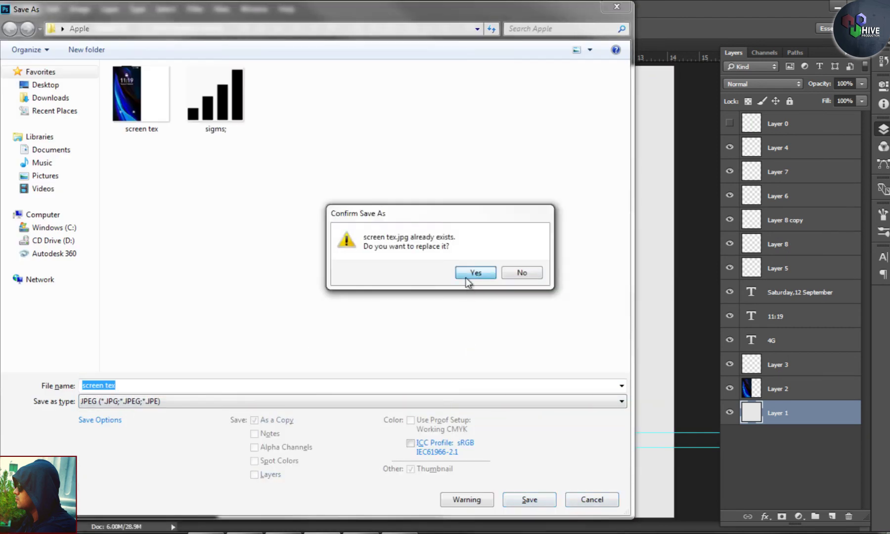
pyautogui.click(469, 280)
pyautogui.press('Return')
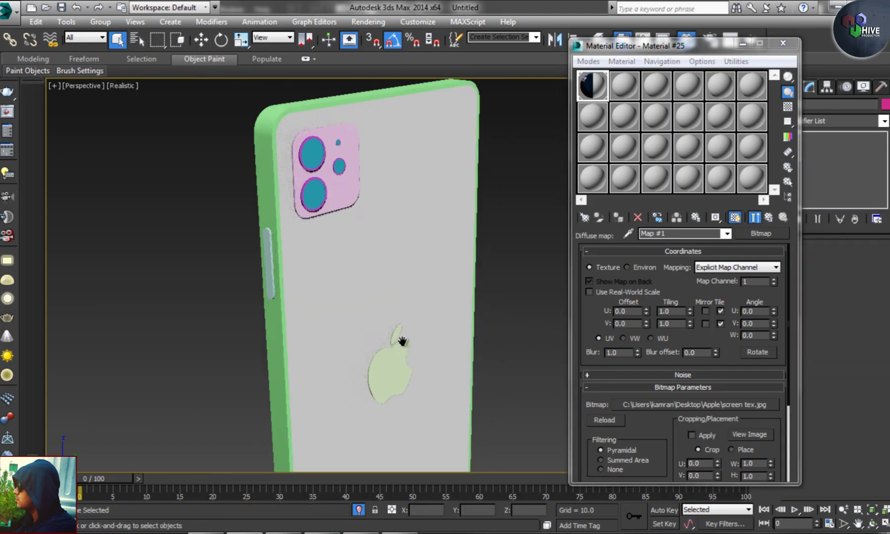
pyautogui.keyDown('alt'); pyautogui.moveTo(477, 264); pyautogui.dragTo(402, 253, button='middle'); pyautogui.keyUp('alt')
pyautogui.scroll(3, 403, 254)
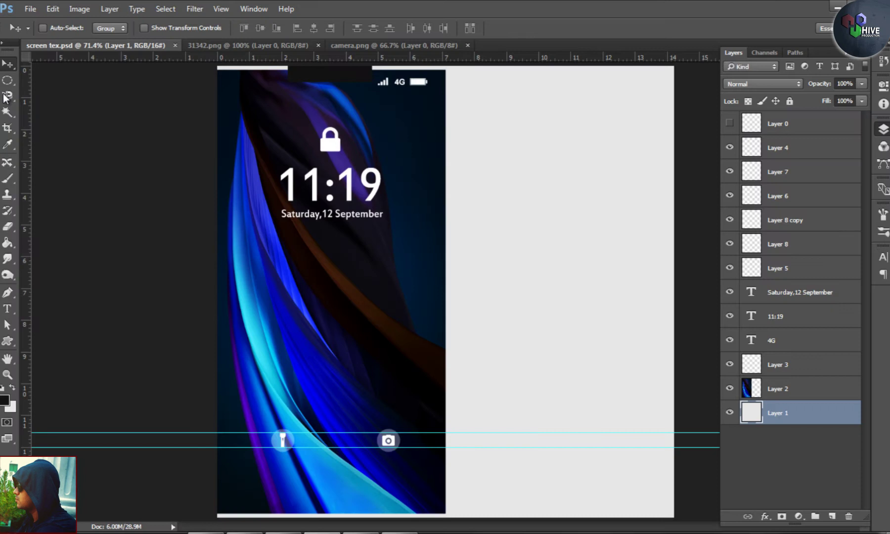
# Step: Create a new blank Photoshop document at 72 ppi
pyautogui.click(30, 8)
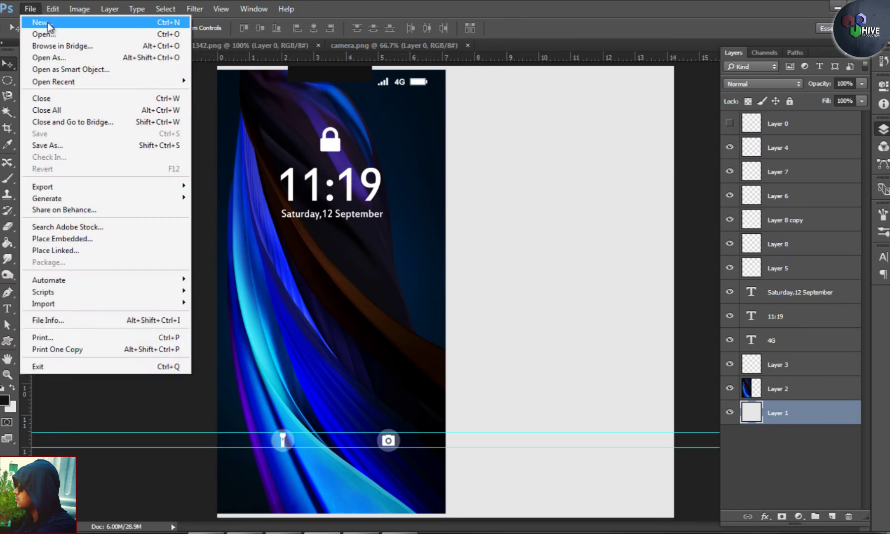
pyautogui.write('72')
pyautogui.press('Return')
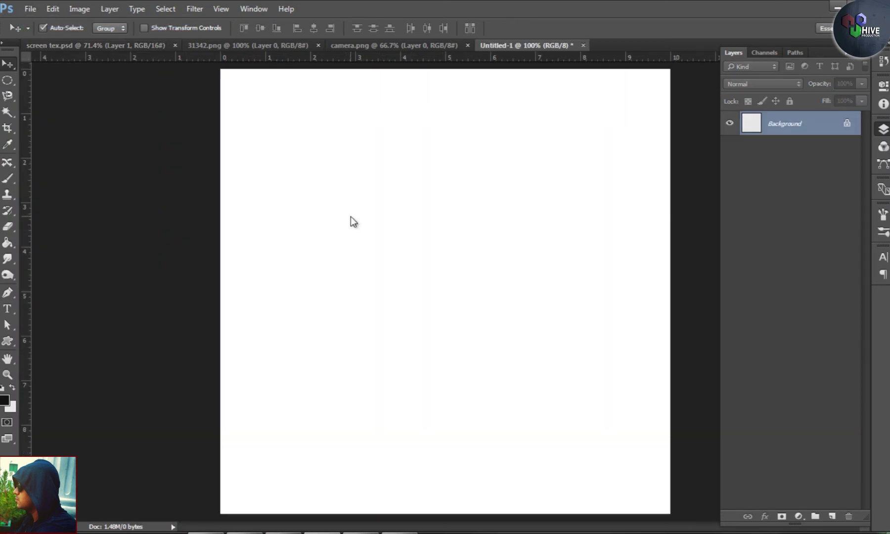
# Step: Save the new document as JPEG named tec, accepting the JPEG options
pyautogui.hotkey('ctrl', 's')
pyautogui.write('re')
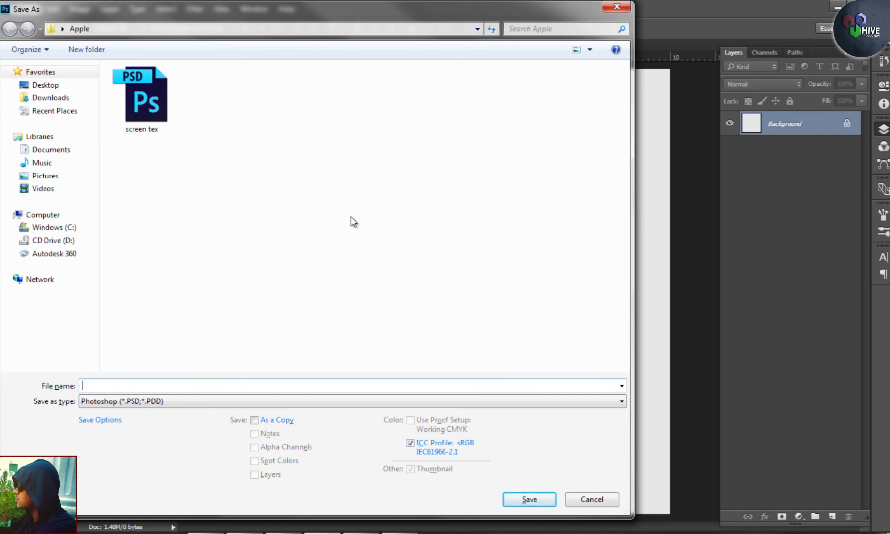
pyautogui.write('tec')
pyautogui.press('Tab')
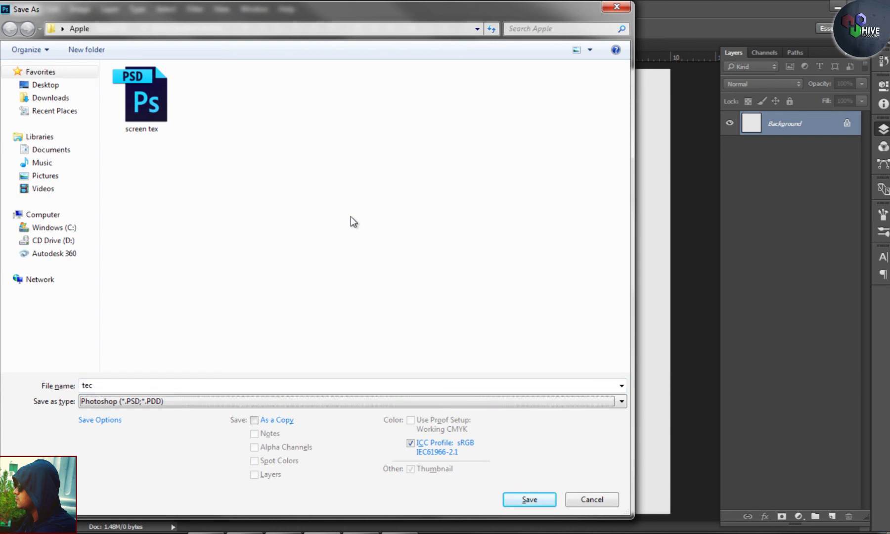
pyautogui.press('j')
pyautogui.press('Return')
pyautogui.press('Return')
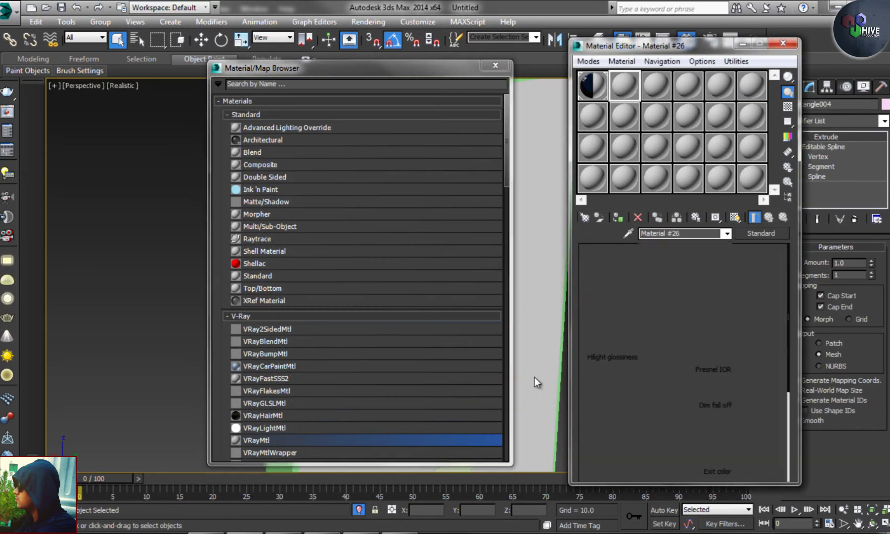
# Step: Make the material a VRayMtl and assign it to the camera ring and bump plate
pyautogui.press('Return')
pyautogui.click(352, 200)
pyautogui.keyDown('ctrl'); pyautogui.click(362, 231); pyautogui.keyUp('ctrl')
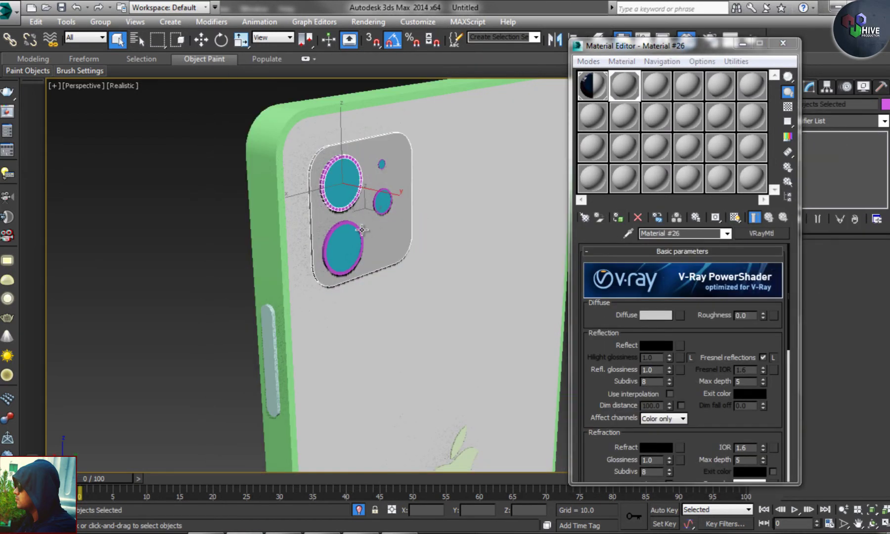
pyautogui.scroll(4, 362, 230)
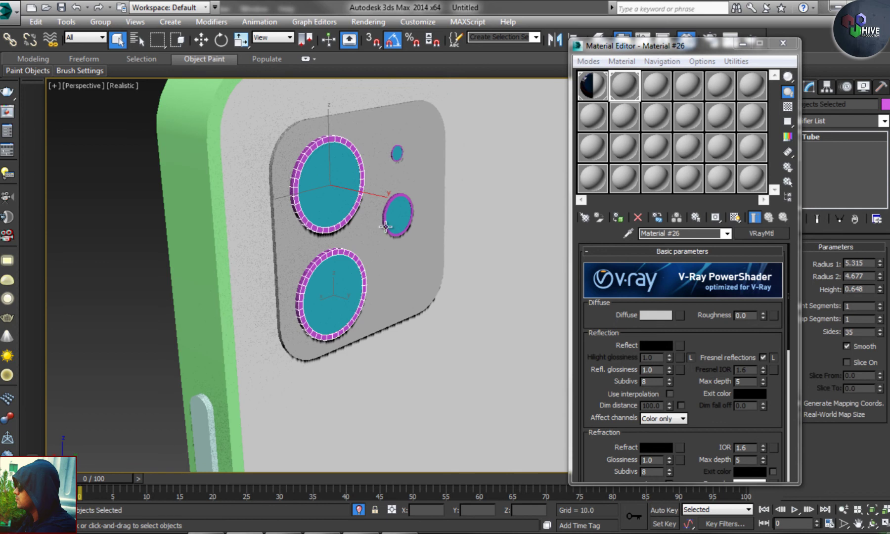
pyautogui.keyDown('ctrl'); pyautogui.click(393, 152); pyautogui.keyUp('ctrl')
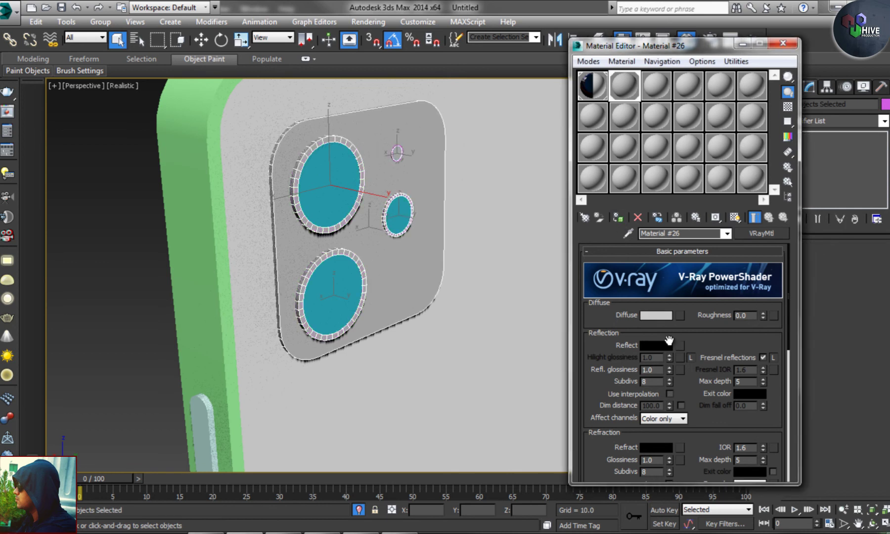
# Step: Load tec.jpg as the diffuse bitmap, then orbit to inspect the phone's front and back
pyautogui.click(680, 316)
pyautogui.doubleClick(275, 127)
pyautogui.click(169, 191)
pyautogui.doubleClick(235, 191)
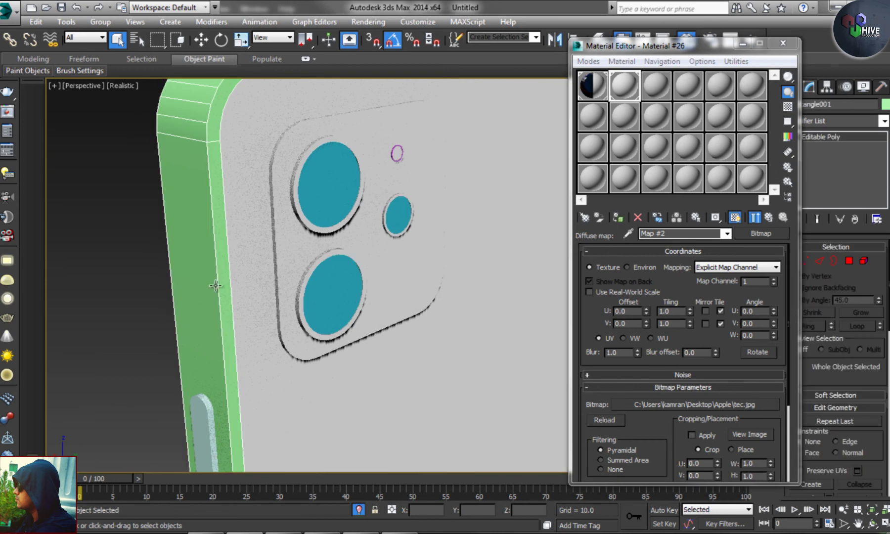
pyautogui.scroll(-5, 215, 285)
pyautogui.moveTo(223, 223)
pyautogui.keyDown('alt'); pyautogui.mouseDown(button='middle')
pyautogui.moveTo(403, 224)
pyautogui.moveTo(264, 288)
pyautogui.moveTo(255, 342)
pyautogui.moveTo(247, 305)
pyautogui.moveTo(262, 310)
pyautogui.mouseUp(button='middle'); pyautogui.keyUp('alt')
pyautogui.scroll(-5, 255, 343)
pyautogui.scroll(6, 247, 305)
pyautogui.scroll(-6, 247, 305)
pyautogui.scroll(5, 429, 238)
pyautogui.keyDown('alt'); pyautogui.moveTo(429, 239); pyautogui.dragTo(269, 228, button='middle'); pyautogui.keyUp('alt')
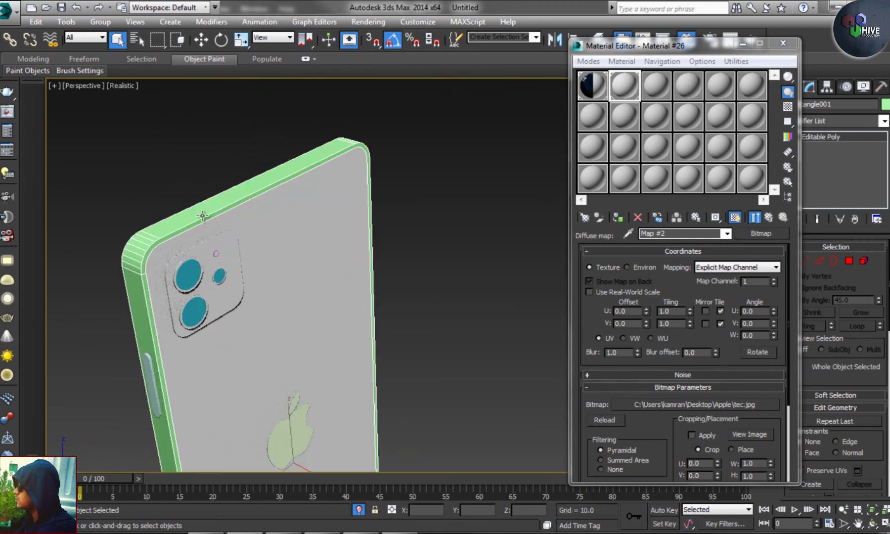
# Step: Make material slot 3 a VRayMtl with a light grey reflection colour
pyautogui.click(656, 85)
pyautogui.click(761, 233)
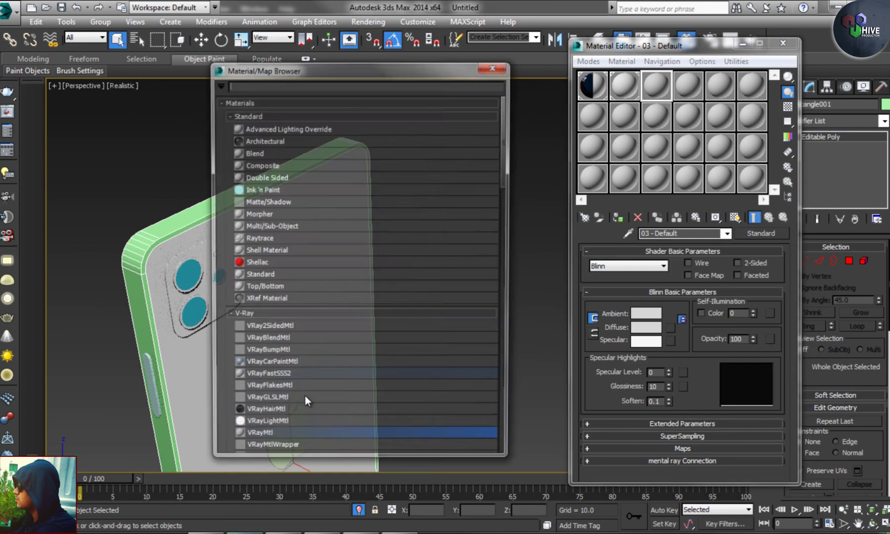
pyautogui.doubleClick(266, 441)
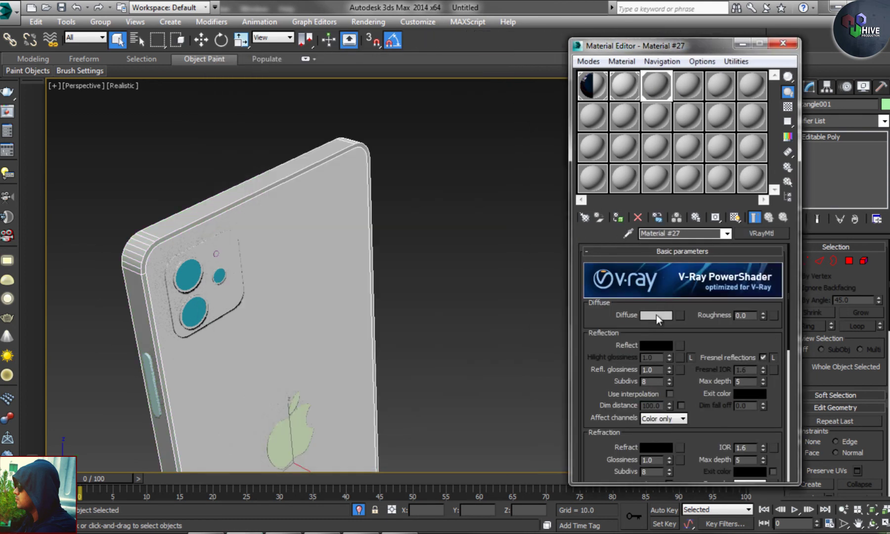
pyautogui.click(656, 315)
pyautogui.click(454, 181)
pyautogui.click(656, 344)
pyautogui.moveTo(362, 79); pyautogui.dragTo(360, 126)
pyautogui.click(450, 177)
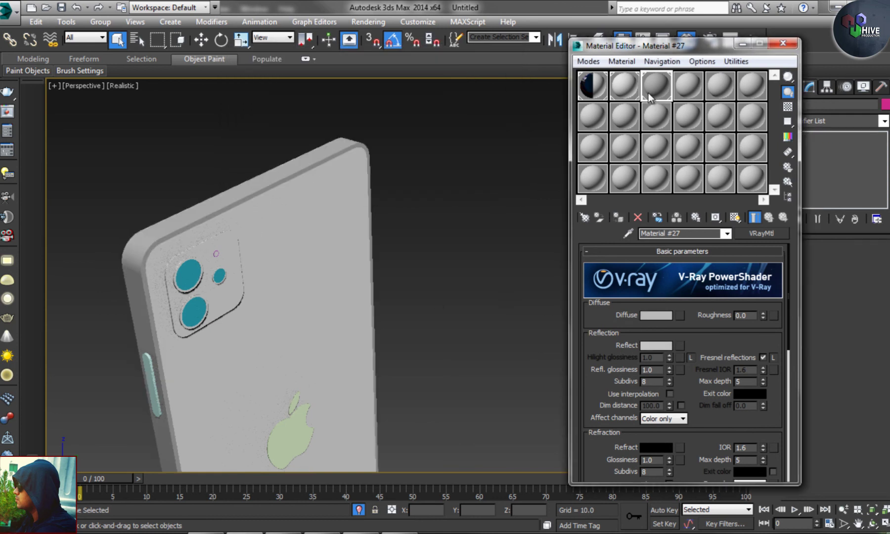
# Step: Set its reflection glossiness to 0.9 and select the phone body
pyautogui.click(657, 345)
pyautogui.click(453, 179)
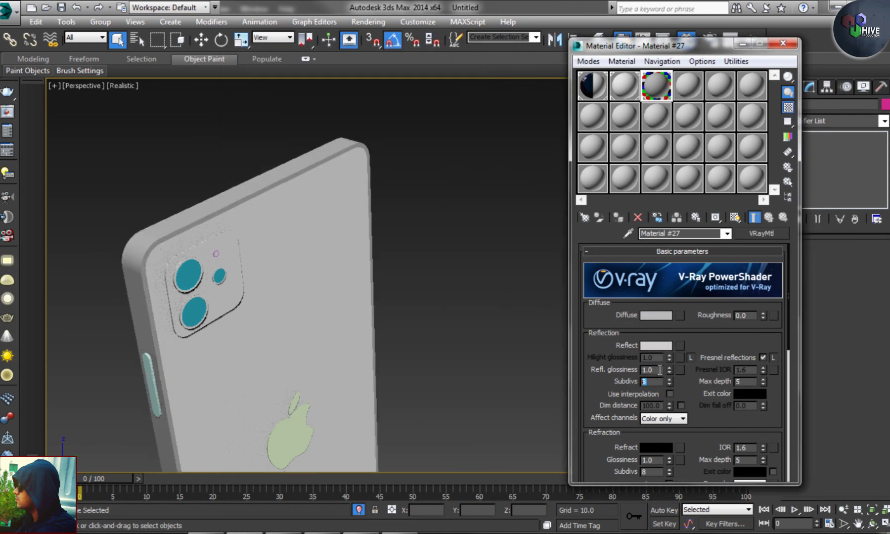
pyautogui.write('.9')
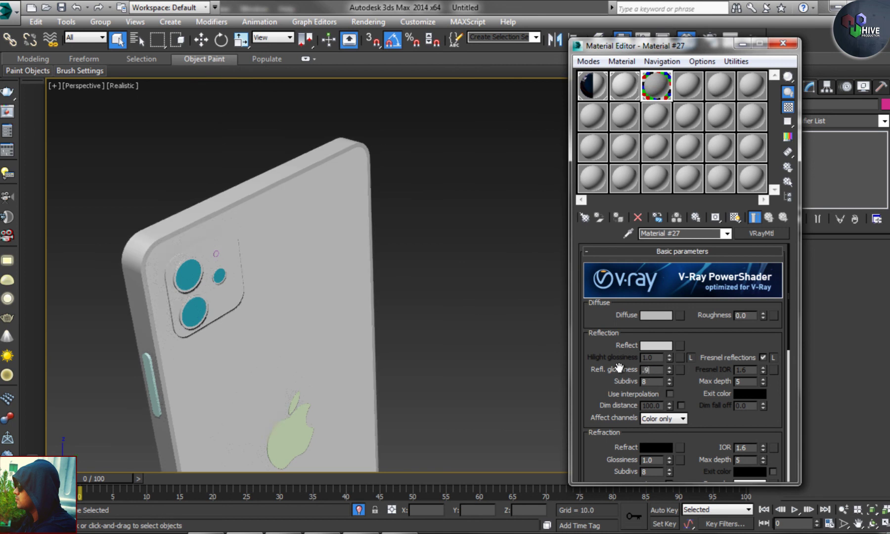
pyautogui.press('Return')
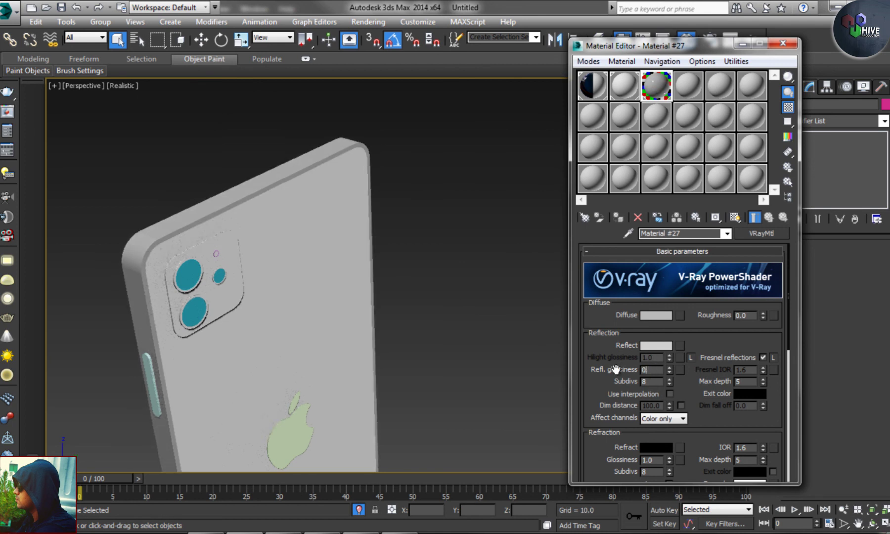
pyautogui.click(307, 257)
# Step: Give the camera-bump Material #26 a light grey reflection colour
pyautogui.click(624, 86)
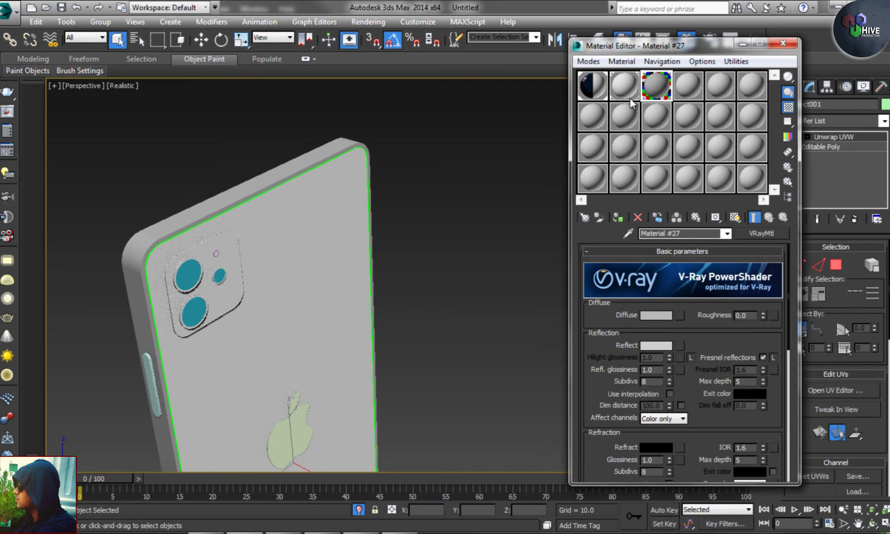
pyautogui.click(754, 218)
pyautogui.click(656, 316)
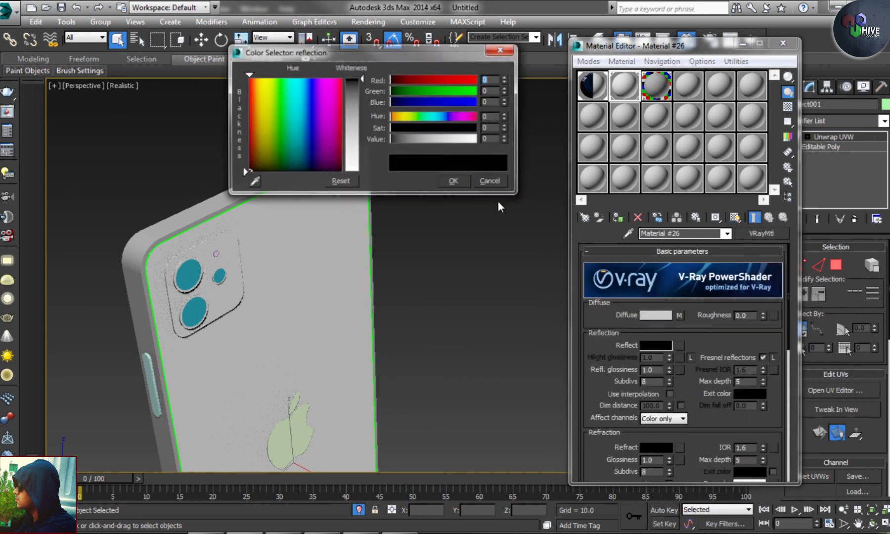
pyautogui.press('Escape')
# Step: Assign the phone-body material to the side buttons and select the apple logo
pyautogui.click(277, 297)
pyautogui.moveTo(277, 297)
pyautogui.keyDown('alt'); pyautogui.mouseDown(button='middle')
pyautogui.moveTo(287, 277)
pyautogui.moveTo(277, 259)
pyautogui.mouseUp(button='middle'); pyautogui.keyUp('alt')
pyautogui.keyDown('ctrl'); pyautogui.click(383, 339); pyautogui.keyUp('ctrl')
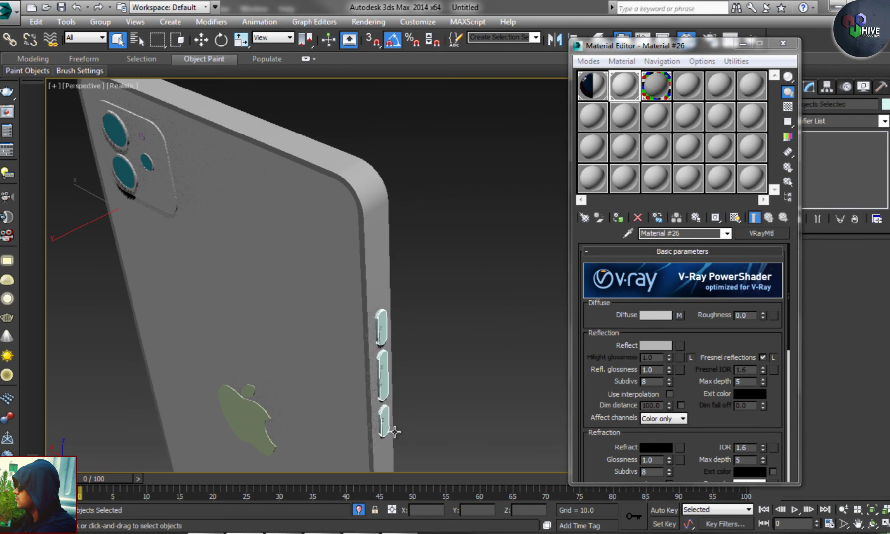
pyautogui.click(629, 233)
pyautogui.click(382, 356)
pyautogui.moveTo(344, 324)
pyautogui.keyDown('alt'); pyautogui.mouseDown(button='middle')
pyautogui.moveTo(415, 296)
pyautogui.moveTo(360, 344)
pyautogui.mouseUp(button='middle'); pyautogui.keyUp('alt')
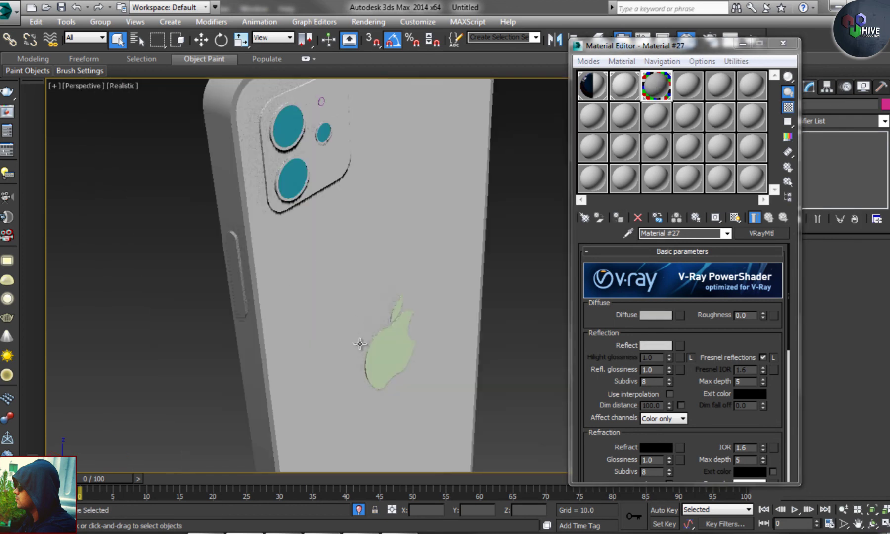
pyautogui.click(360, 344)
pyautogui.click(689, 85)
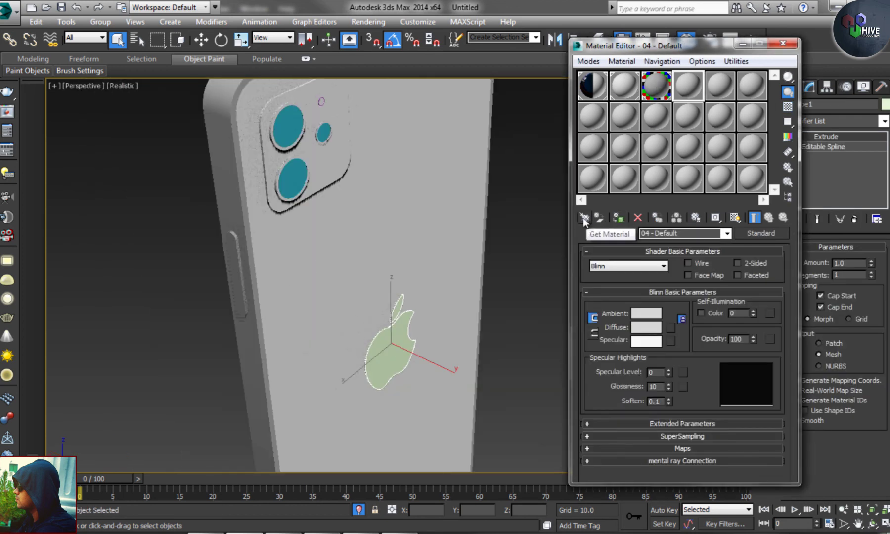
# Step: Give the apple logo a new VRayMtl, Material #28, with black diffuse and white reflection
pyautogui.click(584, 221)
pyautogui.doubleClick(285, 439)
pyautogui.click(504, 71)
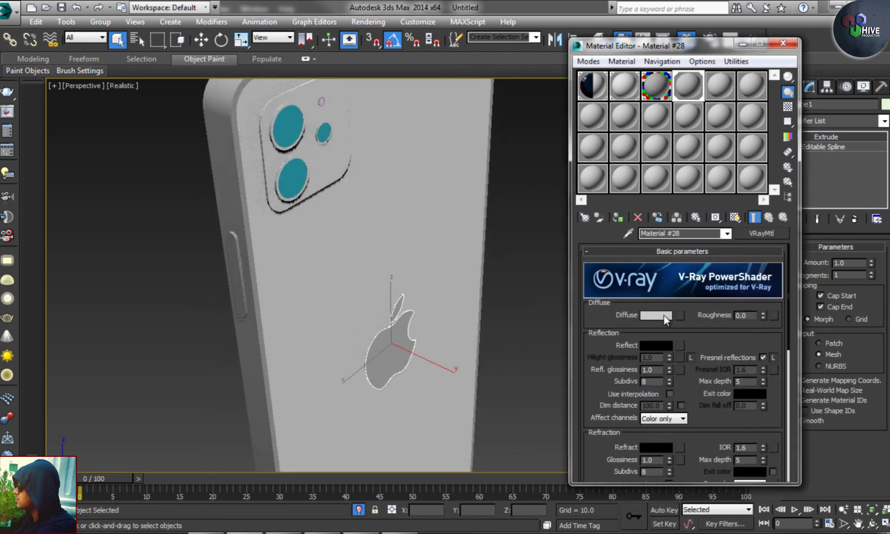
pyautogui.click(664, 315)
pyautogui.moveTo(360, 79); pyautogui.dragTo(359, 171)
pyautogui.click(454, 181)
pyautogui.click(656, 345)
pyautogui.click(454, 181)
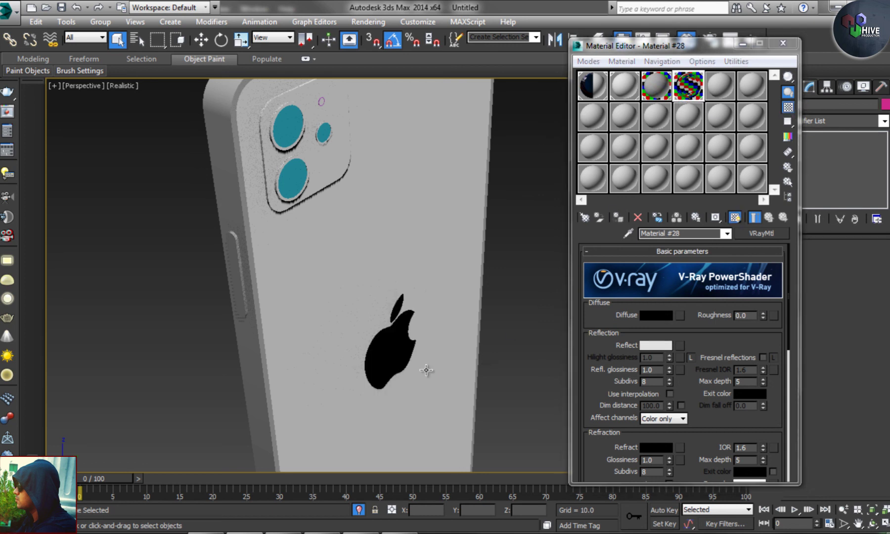
pyautogui.keyDown('alt'); pyautogui.moveTo(437, 352); pyautogui.dragTo(308, 353, button='middle'); pyautogui.keyUp('alt')
pyautogui.click(308, 354)
pyautogui.scroll(3, 304, 214)
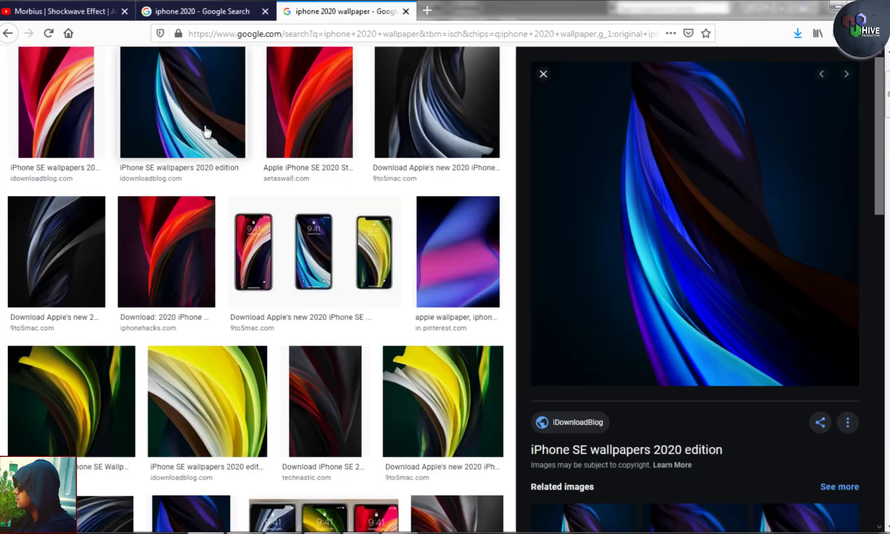
# Step: Search Google Images for 'camera lens png'
pyautogui.scroll(3, 207, 133)
pyautogui.tripleClick(222, 75)
pyautogui.write('camera k')
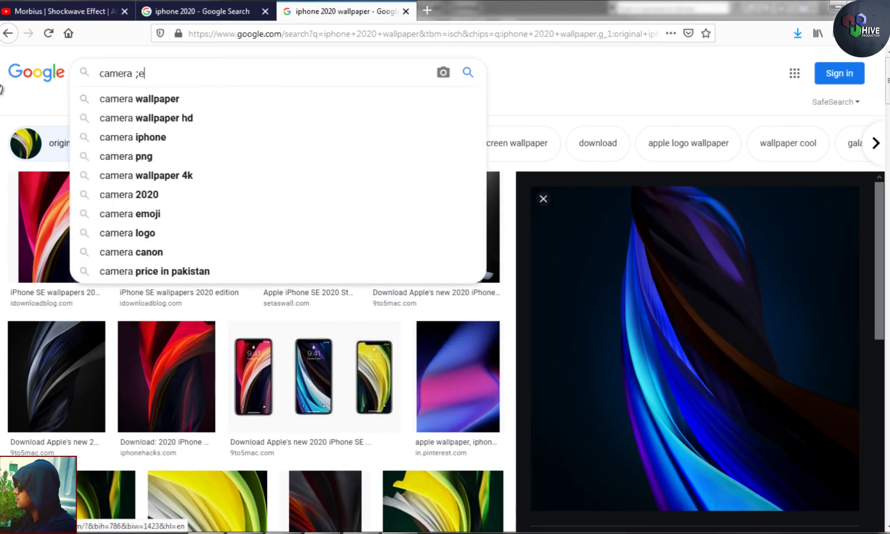
pyautogui.press('BackSpace')
pyautogui.write('le')
pyautogui.press('Down')
pyautogui.press('Down')
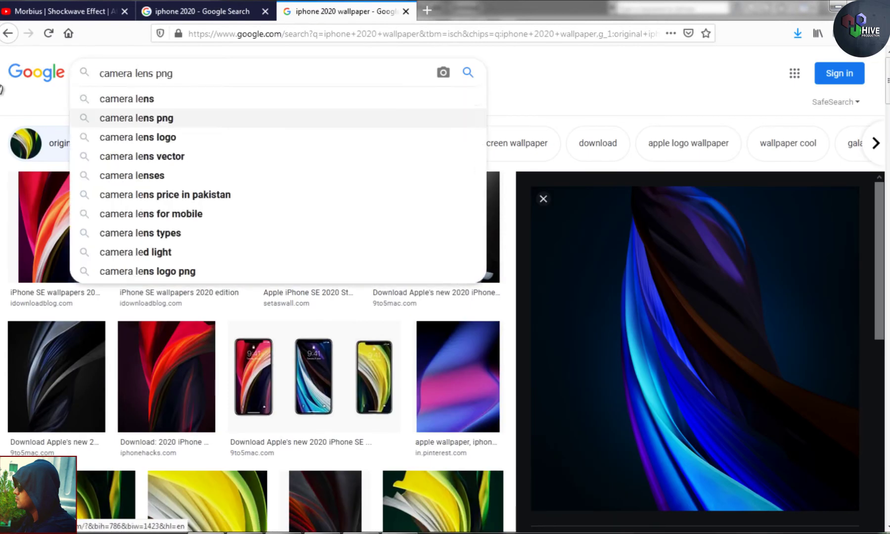
pyautogui.press('Return')
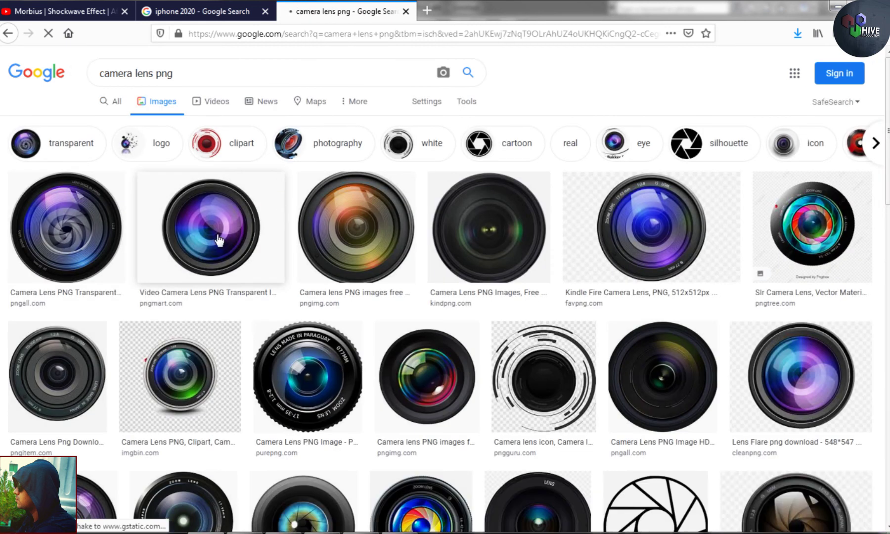
# Step: Save the PNG Mart video camera lens image to the computer
pyautogui.click(211, 228)
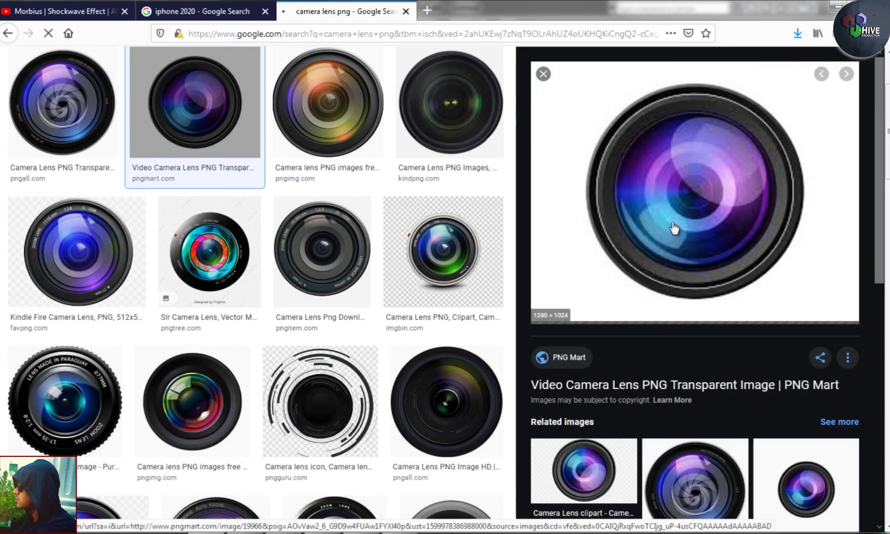
pyautogui.click(696, 487)
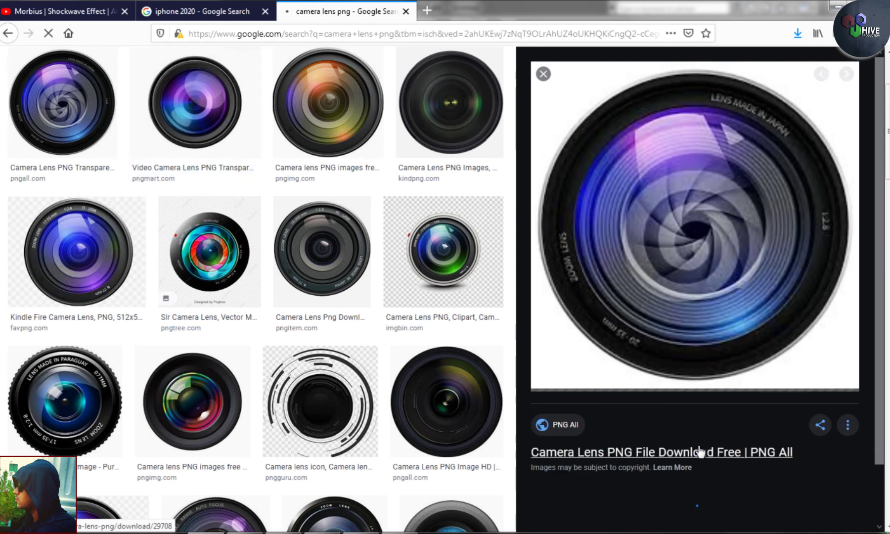
pyautogui.scroll(-3, 658, 446)
pyautogui.click(176, 126)
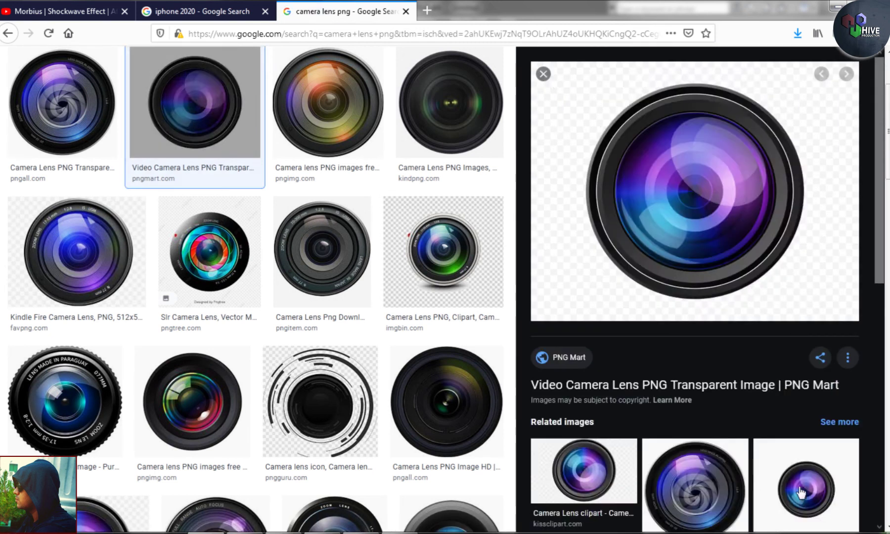
pyautogui.rightClick(660, 194)
pyautogui.click(693, 350)
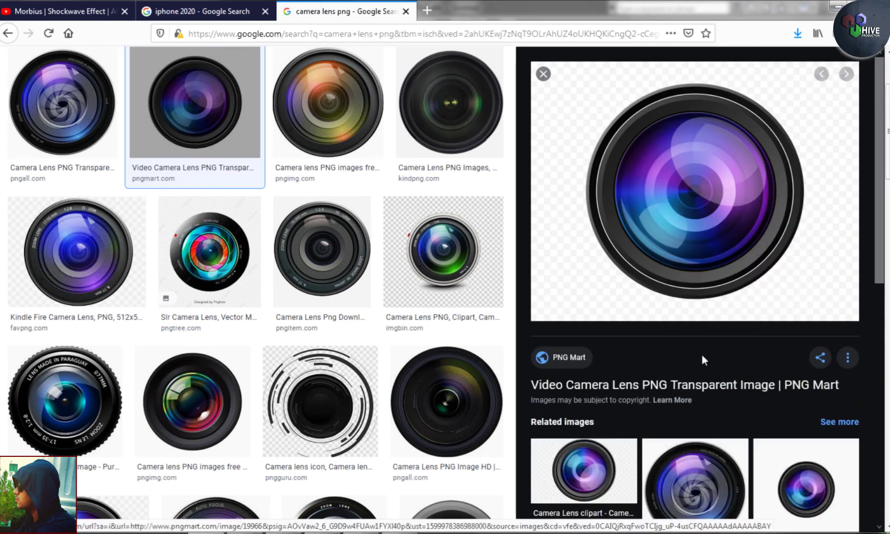
pyautogui.click(398, 447)
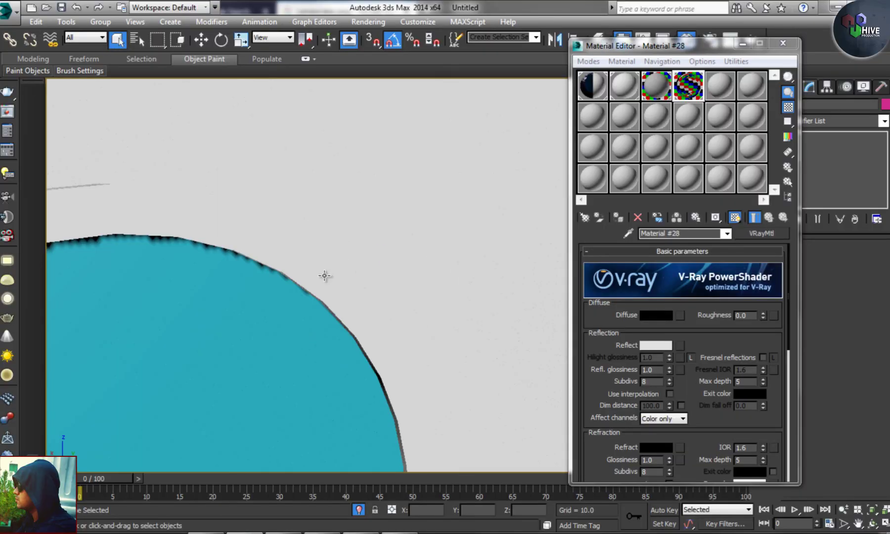
# Step: Assign the black apple-logo material to the magenta lens ring and lens disc
pyautogui.click(379, 252)
pyautogui.press('z')
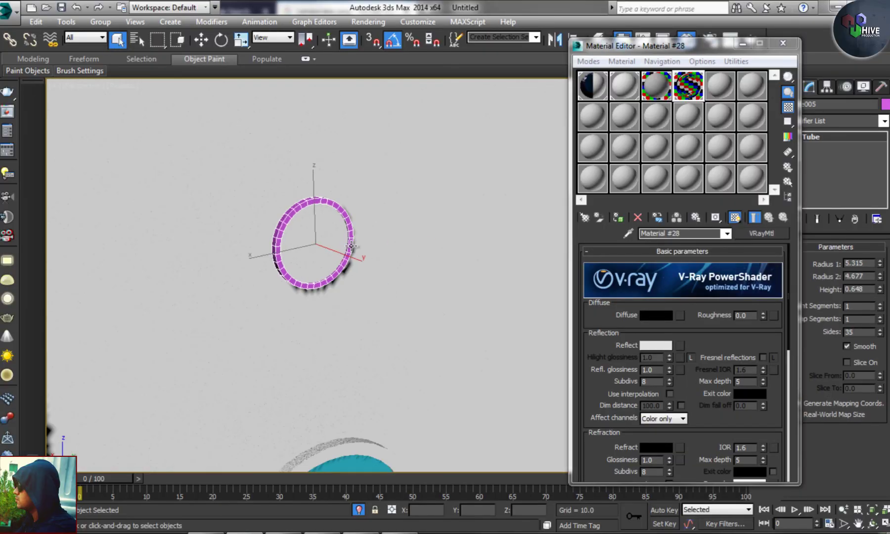
pyautogui.click(619, 219)
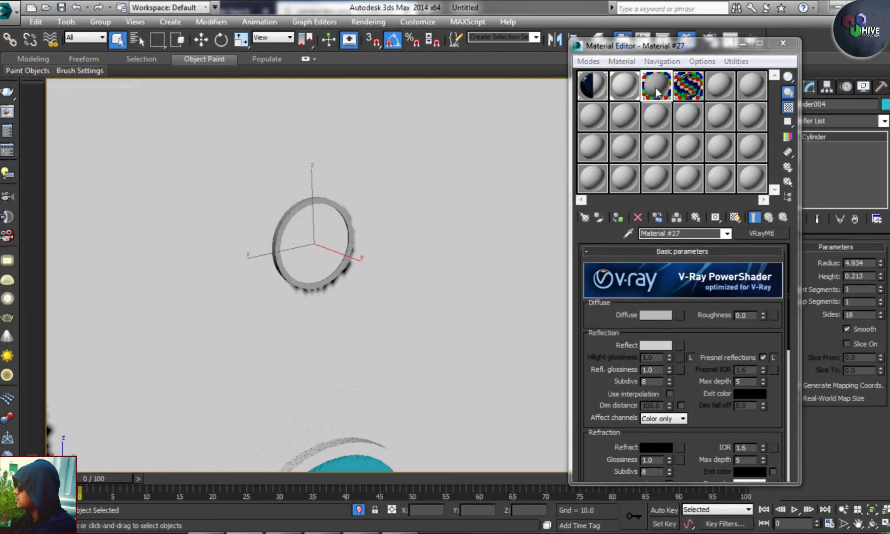
pyautogui.click(689, 85)
pyautogui.click(619, 219)
pyautogui.hotkey('shift', 'z')
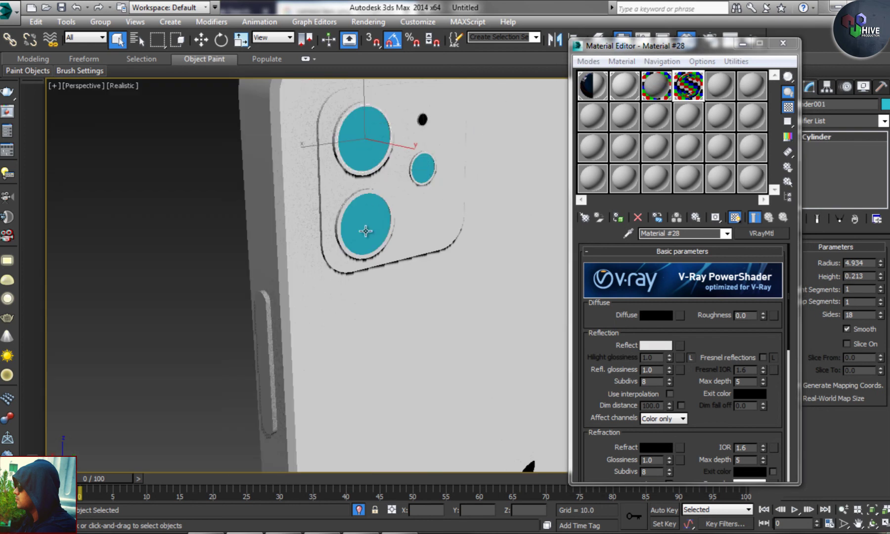
# Step: Apply a new VRayMtl with the Video-Camera-Lens image as diffuse bitmap to the lenses
pyautogui.click(718, 89)
pyautogui.click(761, 233)
pyautogui.doubleClick(268, 440)
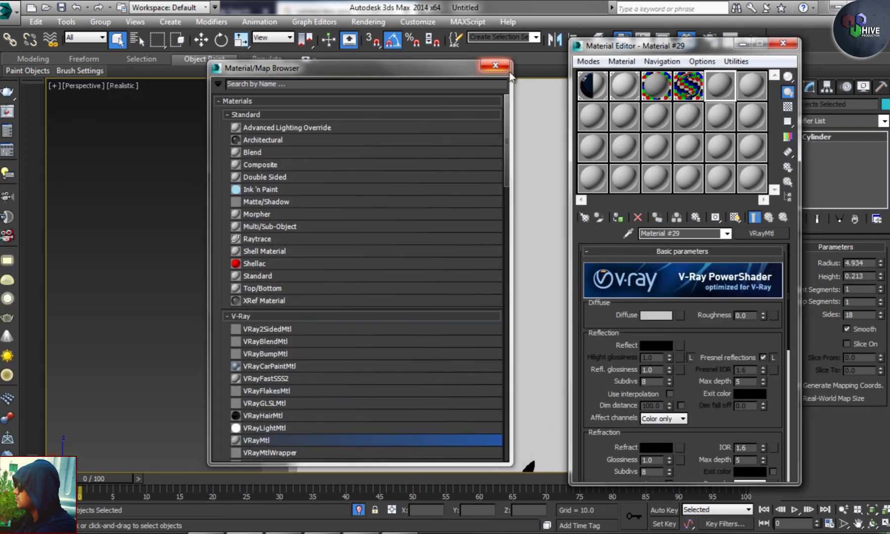
pyautogui.click(680, 316)
pyautogui.doubleClick(261, 127)
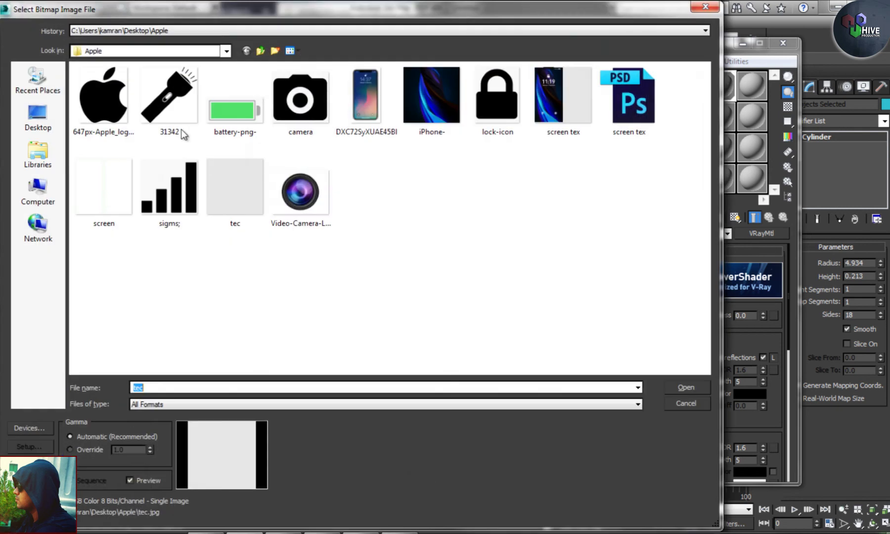
pyautogui.click(302, 198)
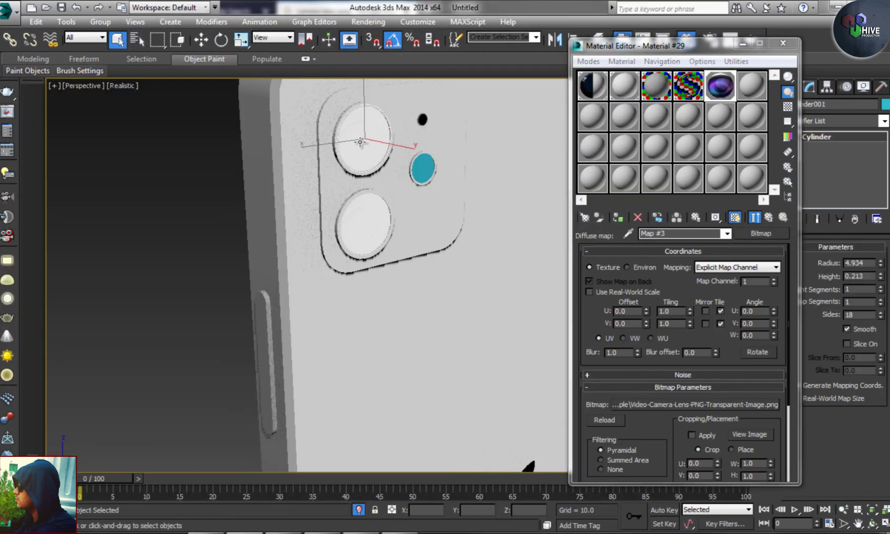
pyautogui.click(783, 43)
pyautogui.click(824, 120)
# Step: Add a UVW Map modifier to the upper lens cylinder, Cylinder001
pyautogui.click(824, 119)
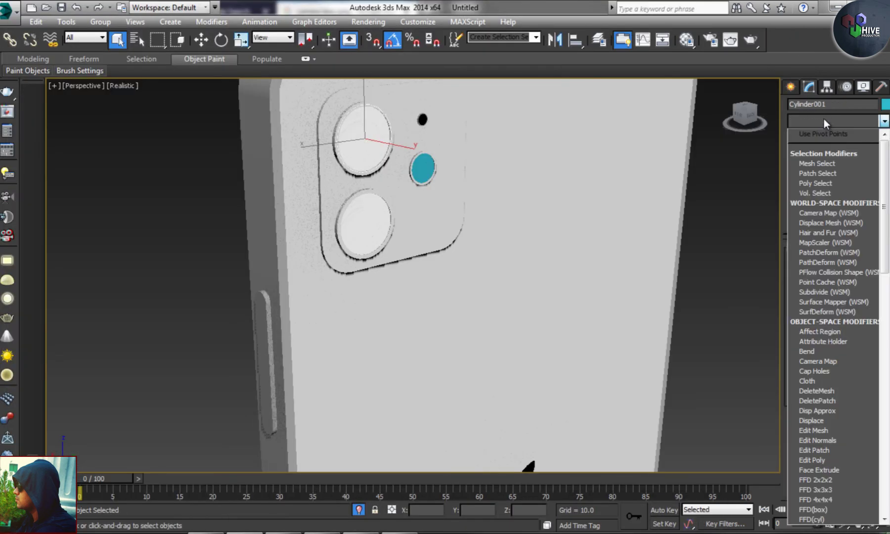
pyautogui.keyDown('alt'); pyautogui.moveTo(199, 294); pyautogui.dragTo(265, 323, button='middle'); pyautogui.keyUp('alt')
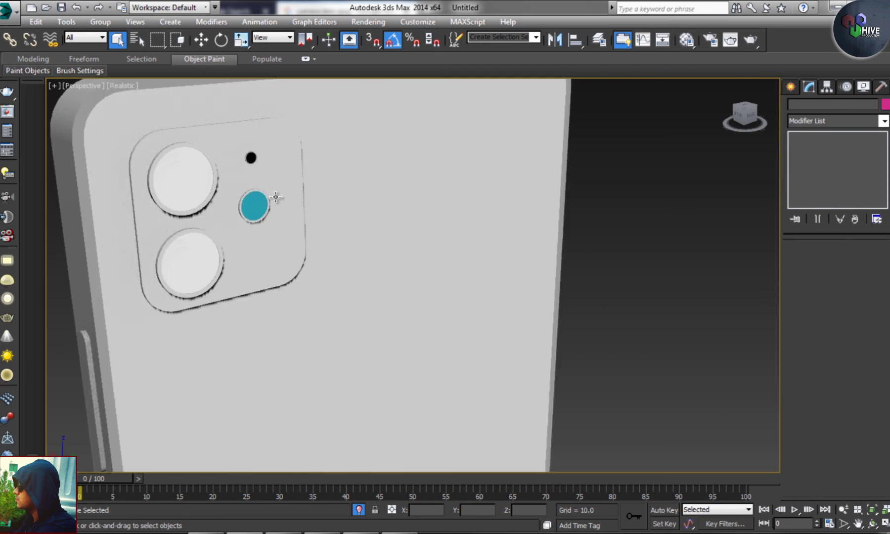
pyautogui.click(182, 180)
pyautogui.click(824, 120)
pyautogui.scroll(-10, 818, 347)
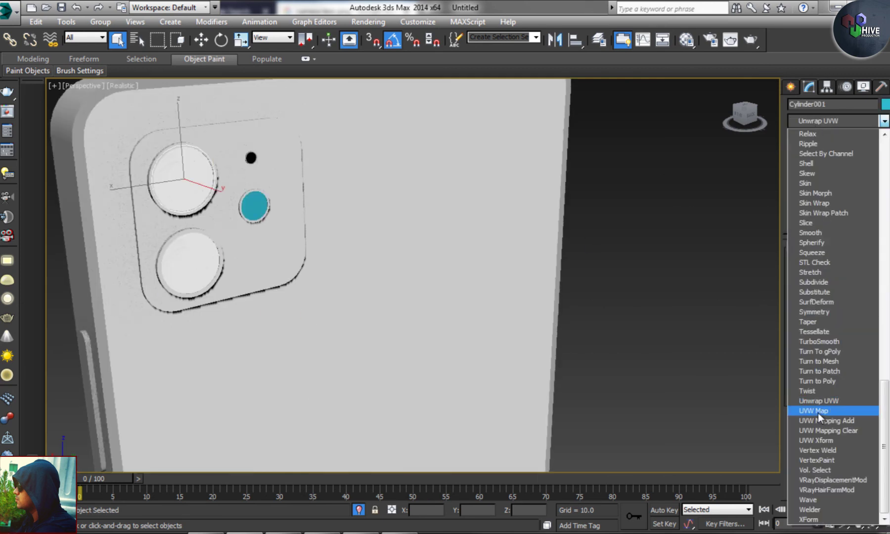
pyautogui.click(818, 411)
# Step: Lengthen the UVW Map gizmo and move it so the lens image fits both lenses
pyautogui.moveTo(757, 352); pyautogui.dragTo(627, 334, button='middle')
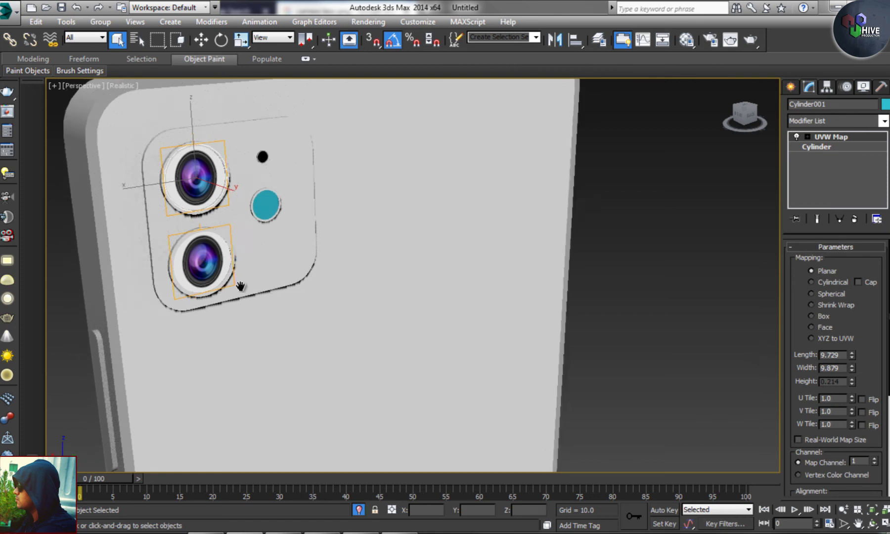
pyautogui.scroll(5, 628, 334)
pyautogui.moveTo(849, 355); pyautogui.dragTo(850, 337)
pyautogui.click(834, 139)
pyautogui.press('w')
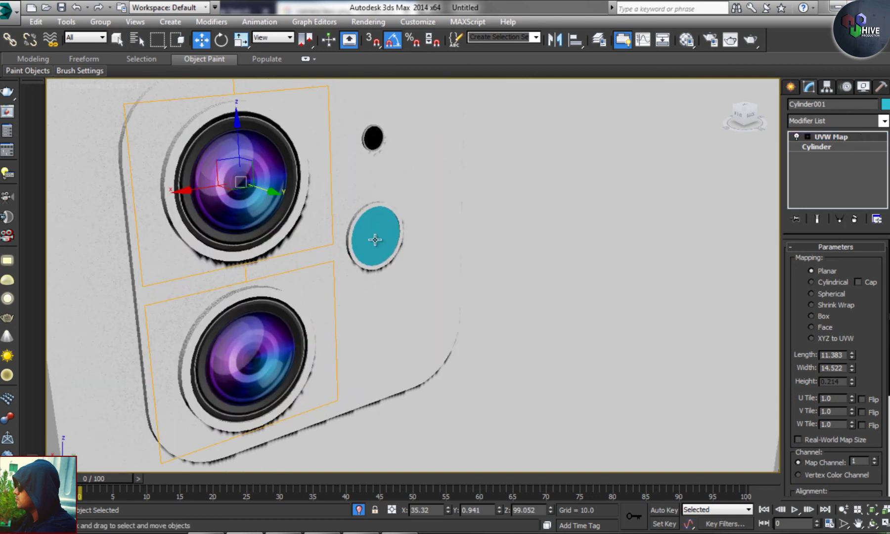
pyautogui.click(375, 237)
# Step: Give the flash disc a VRayMtl, Material #30, with a pale yellow diffuse colour
pyautogui.press('m')
pyautogui.click(585, 218)
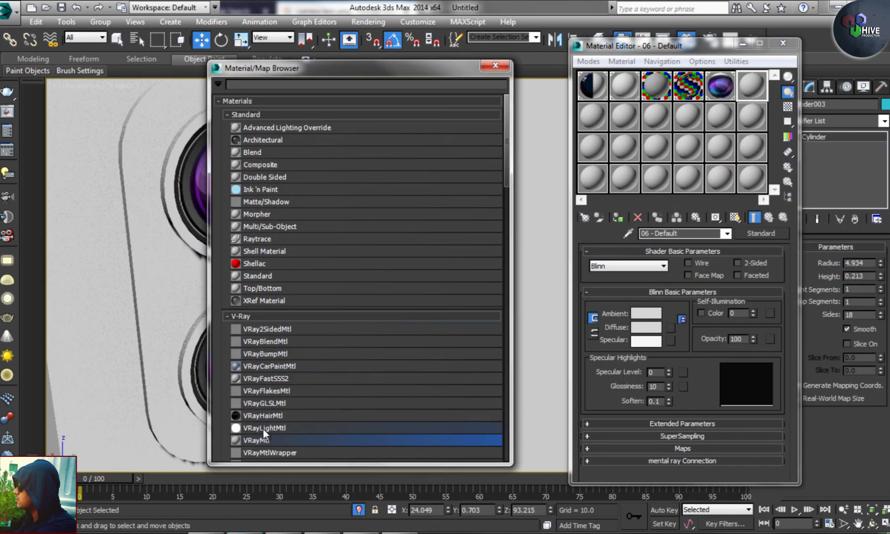
pyautogui.doubleClick(263, 441)
pyautogui.click(657, 315)
pyautogui.click(261, 79)
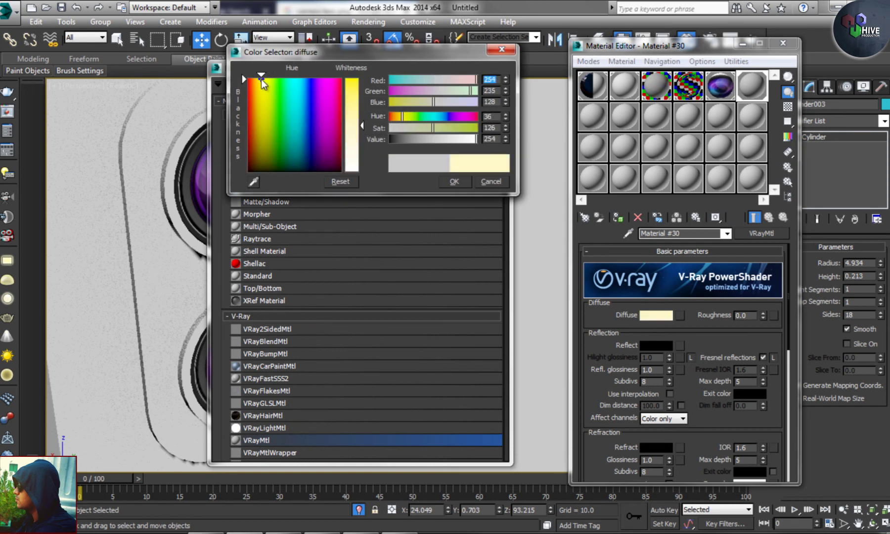
pyautogui.moveTo(352, 126); pyautogui.dragTo(352, 80)
pyautogui.click(647, 225)
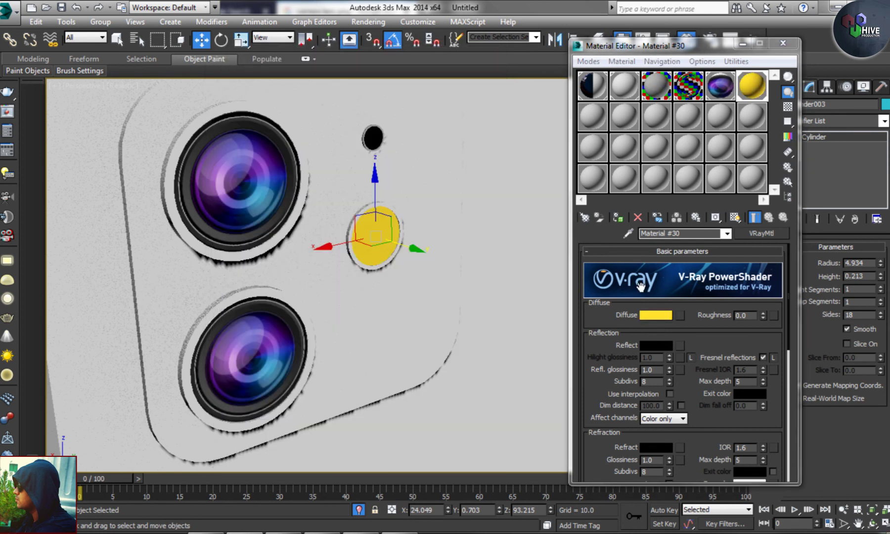
pyautogui.moveTo(475, 127); pyautogui.dragTo(456, 129)
pyautogui.click(454, 182)
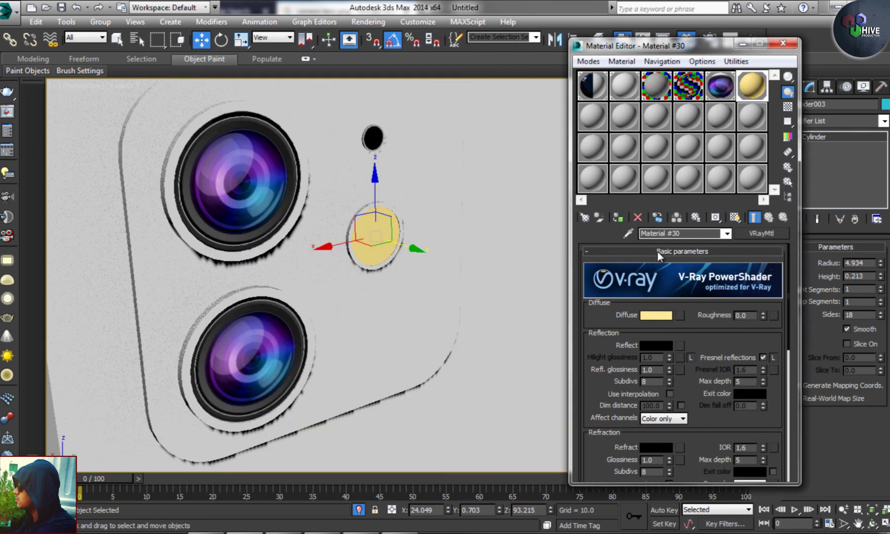
# Step: Deselect the flash, close the material editor, and orbit to the phone's screen side
pyautogui.scroll(-10, 363, 349)
pyautogui.click(284, 306)
pyautogui.click(784, 44)
pyautogui.moveTo(450, 302)
pyautogui.keyDown('alt'); pyautogui.mouseDown(button='middle')
pyautogui.moveTo(490, 294)
pyautogui.moveTo(479, 306)
pyautogui.moveTo(360, 287)
pyautogui.mouseUp(button='middle'); pyautogui.keyUp('alt')
pyautogui.scroll(2, 360, 287)
pyautogui.moveTo(403, 246)
pyautogui.keyDown('alt'); pyautogui.mouseDown(button='middle')
pyautogui.moveTo(288, 271)
pyautogui.moveTo(425, 297)
pyautogui.mouseUp(button='middle'); pyautogui.keyUp('alt')
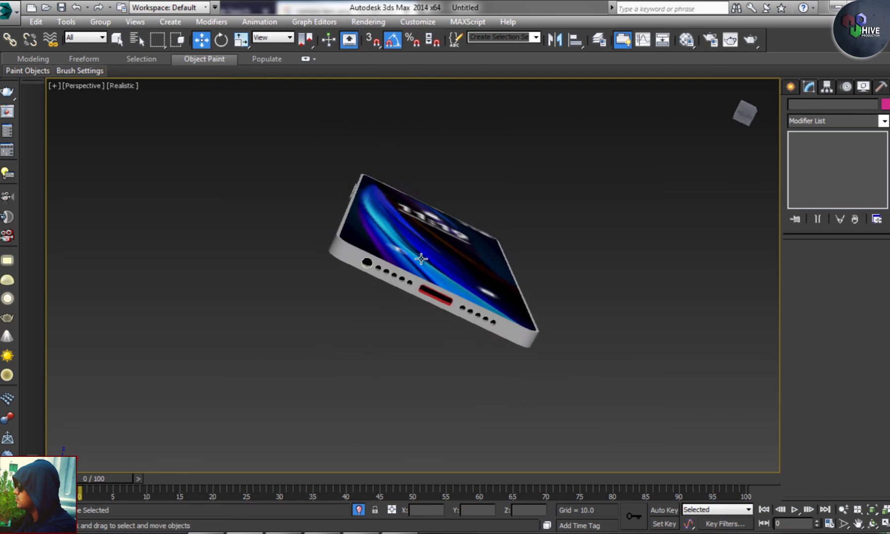
pyautogui.scroll(4, 426, 297)
# Step: Select the charging port and headphone jack, briefly open the material editor, then deselect
pyautogui.click(440, 293)
pyautogui.keyDown('ctrl'); pyautogui.click(229, 194); pyautogui.keyUp('ctrl')
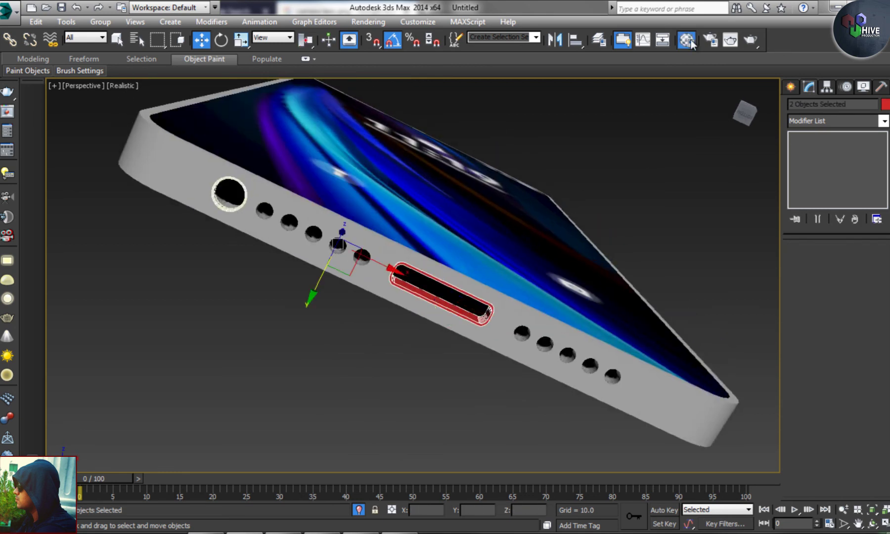
pyautogui.click(692, 44)
pyautogui.click(784, 43)
pyautogui.click(680, 249)
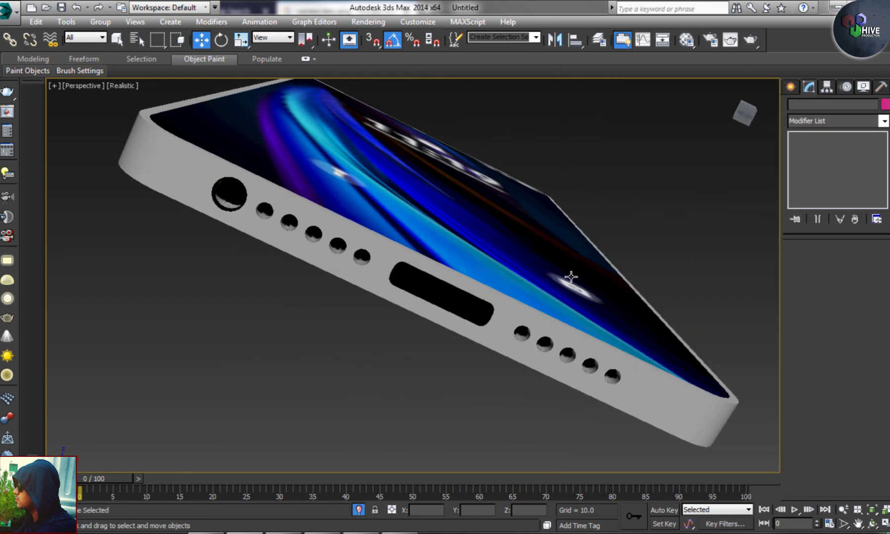
pyautogui.moveTo(515, 263)
pyautogui.keyDown('alt'); pyautogui.mouseDown(button='middle')
pyautogui.moveTo(563, 282)
pyautogui.moveTo(635, 219)
pyautogui.mouseUp(button='middle'); pyautogui.keyUp('alt')
# Step: Draw a large cylinder around the phone in the maximized Top view
pyautogui.hotkey('alt', 'w')
pyautogui.click(792, 87)
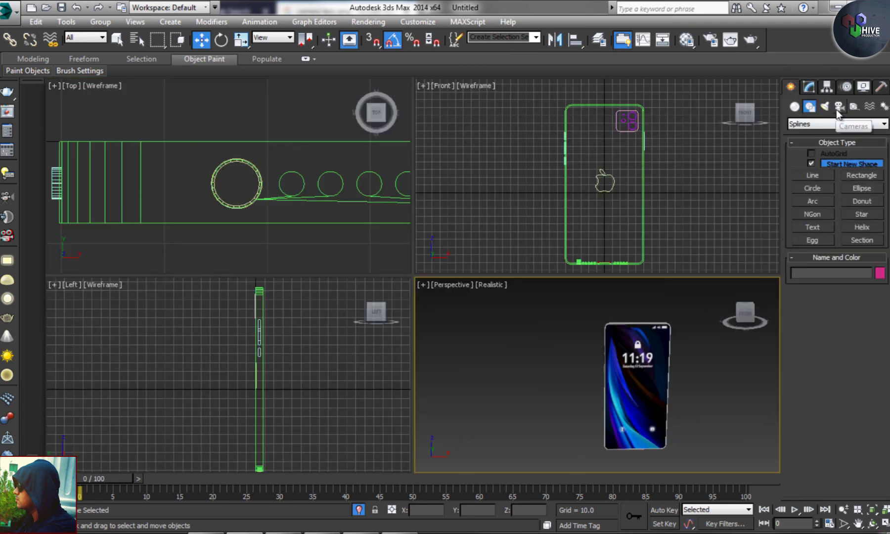
pyautogui.click(795, 106)
pyautogui.click(812, 191)
pyautogui.scroll(-5, 238, 178)
pyautogui.hotkey('alt', 'w')
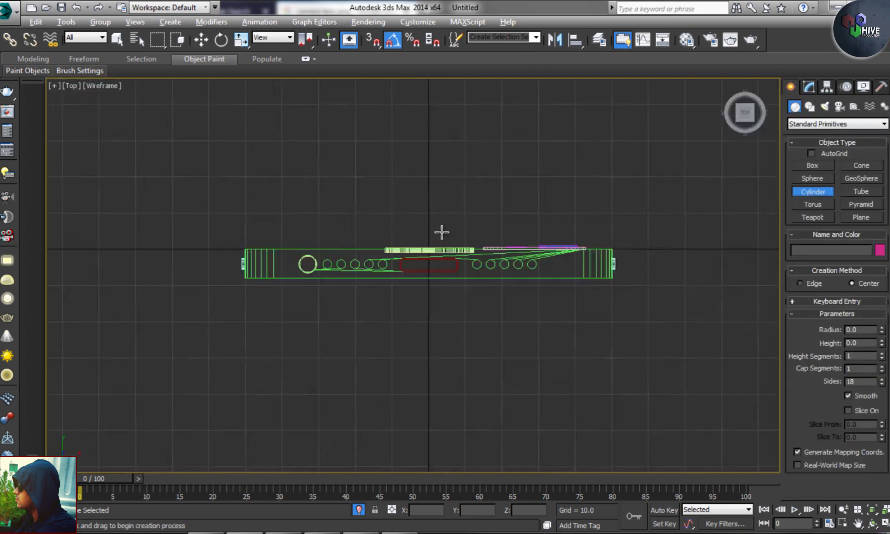
pyautogui.scroll(-2, 369, 161)
pyautogui.moveTo(397, 212); pyautogui.dragTo(621, 394)
pyautogui.click(537, 224)
# Step: Place a target camera aimed at the phone
pyautogui.hotkey('alt', 'w')
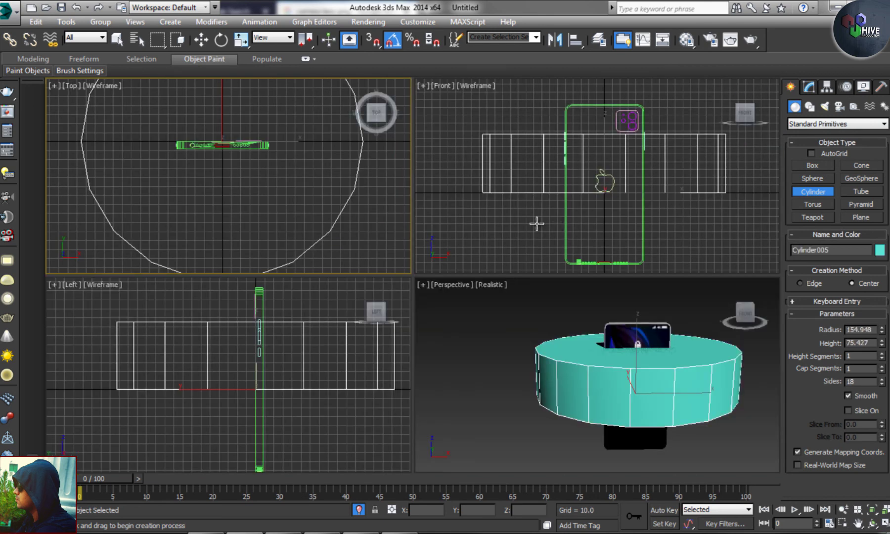
pyautogui.click(809, 87)
pyautogui.click(840, 106)
pyautogui.click(813, 166)
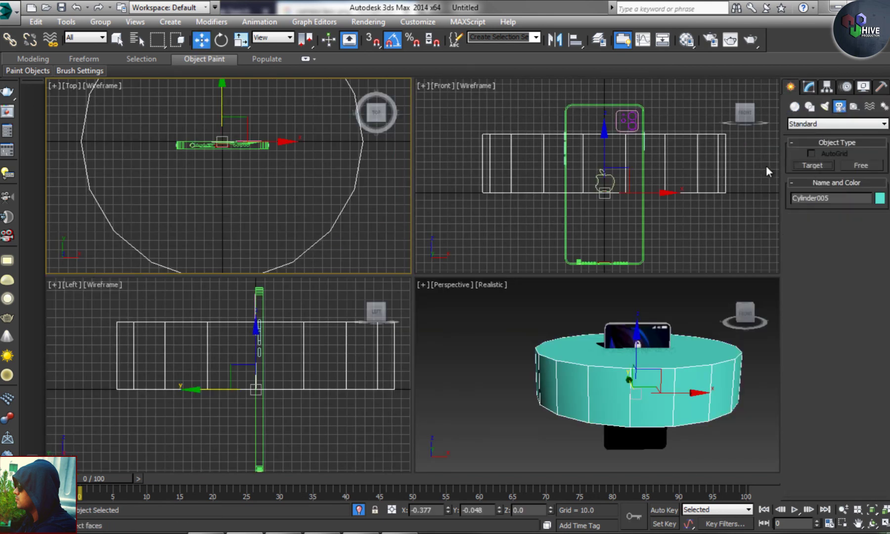
pyautogui.scroll(-3, 244, 190)
pyautogui.moveTo(244, 191); pyautogui.dragTo(244, 150)
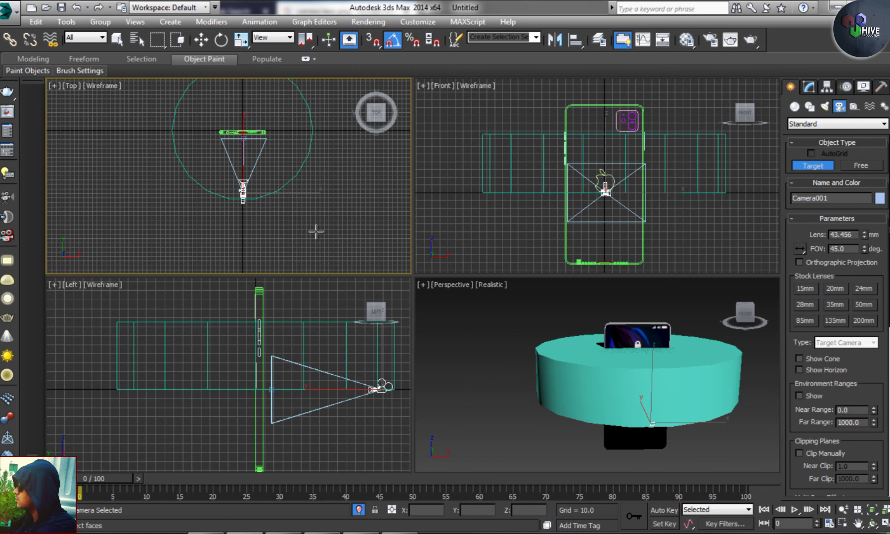
pyautogui.rightClick(642, 344)
# Step: Scale the backdrop cylinder up in two passes so it surrounds the phone
pyautogui.press('f')
pyautogui.click(643, 344)
pyautogui.press('r')
pyautogui.scroll(3, 250, 174)
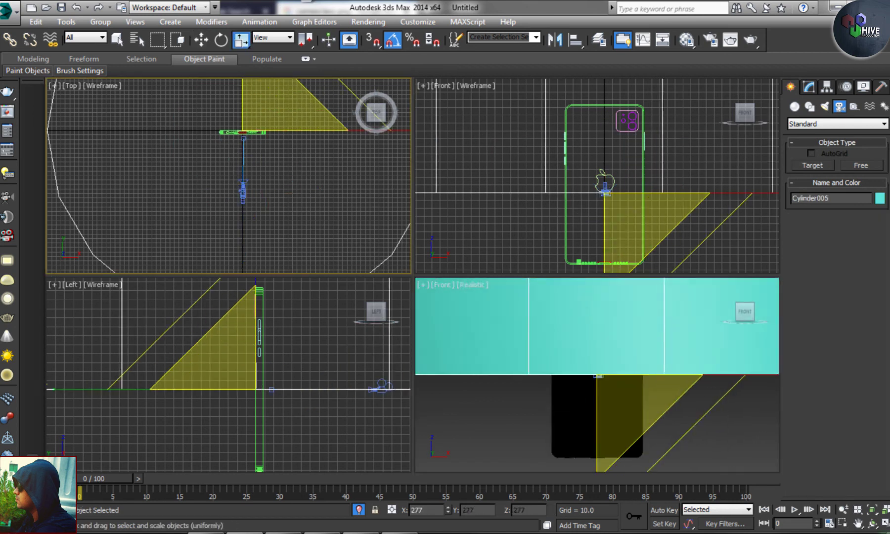
pyautogui.scroll(-3, 260, 212)
pyautogui.moveTo(567, 211); pyautogui.dragTo(551, 216, button='middle')
pyautogui.press('w')
pyautogui.scroll(-5, 551, 215)
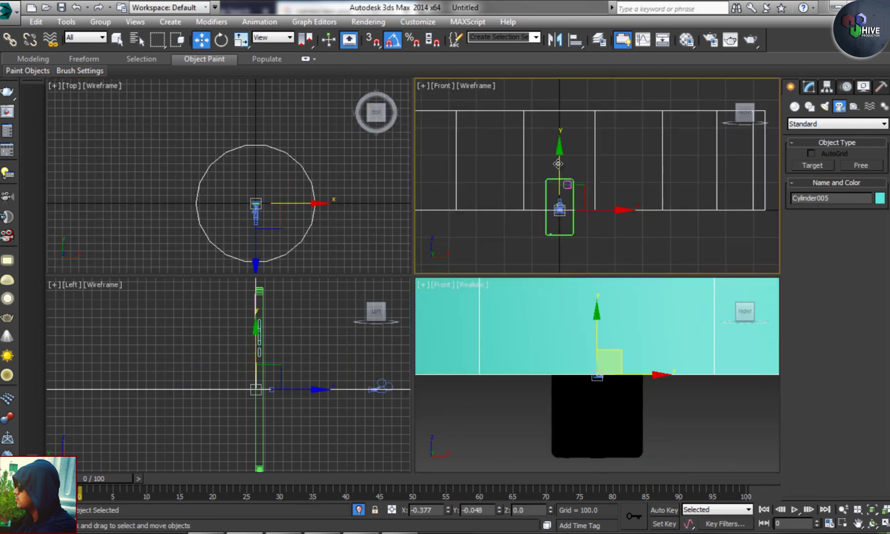
pyautogui.press('r')
pyautogui.moveTo(257, 203); pyautogui.dragTo(259, 115)
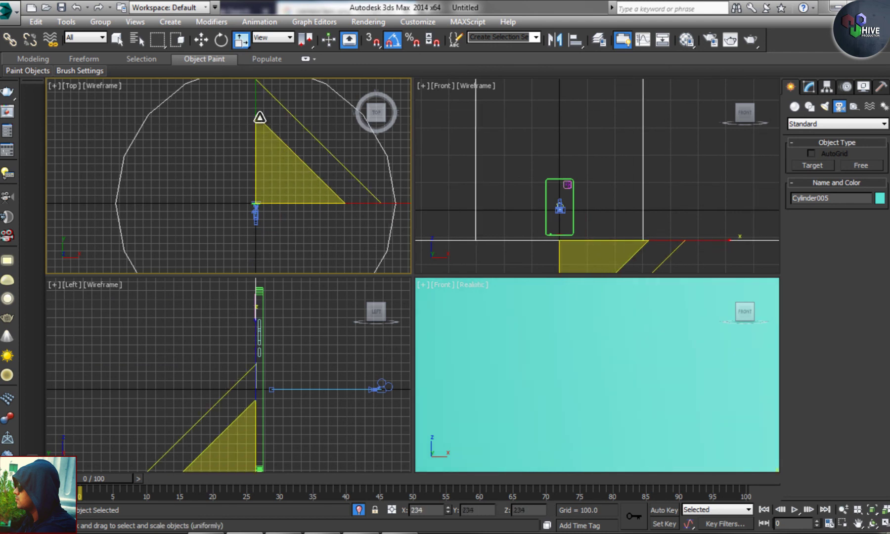
pyautogui.scroll(-3, 266, 427)
# Step: Select the camera and bring up the Front viewport's view-type menu
pyautogui.click(250, 334)
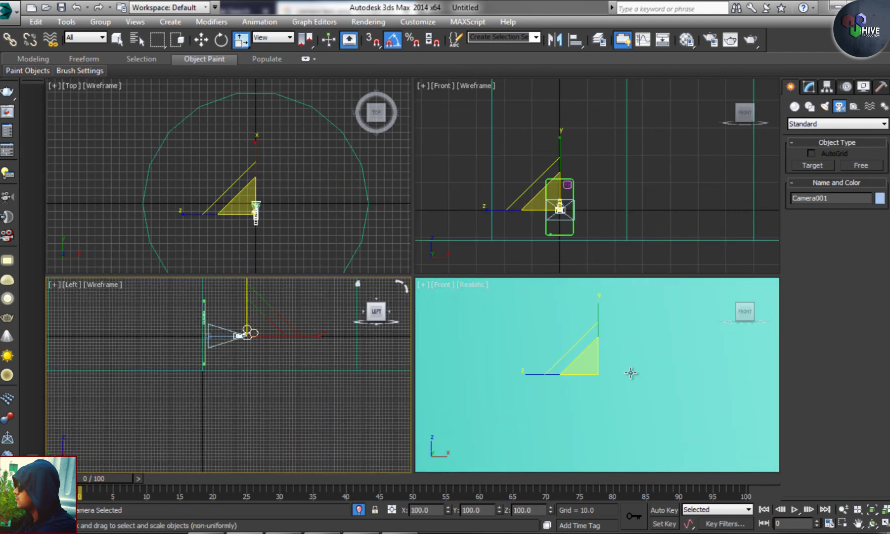
pyautogui.click(471, 286)
pyautogui.click(443, 286)
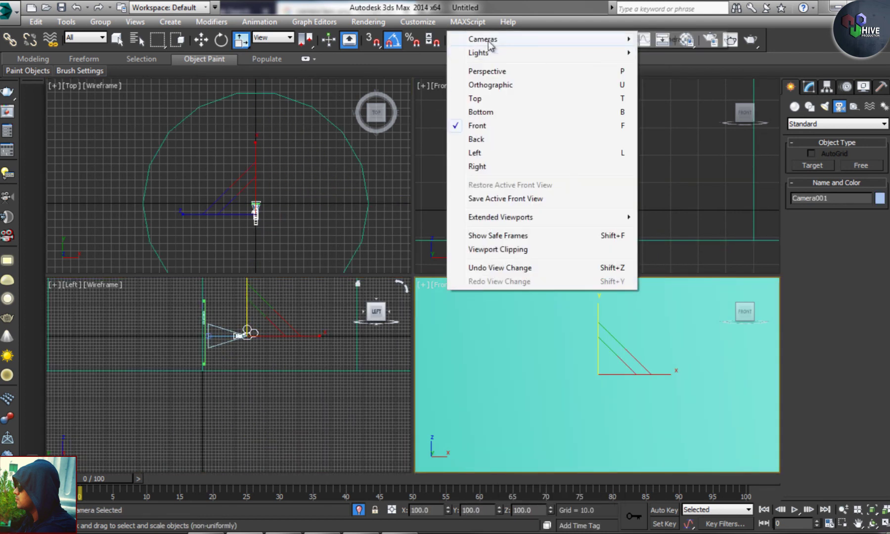
# Step: Switch the viewport to Camera001 and adjust the camera and its target to frame the phone
pyautogui.moveTo(483, 39)
pyautogui.click(663, 40)
pyautogui.click(294, 192)
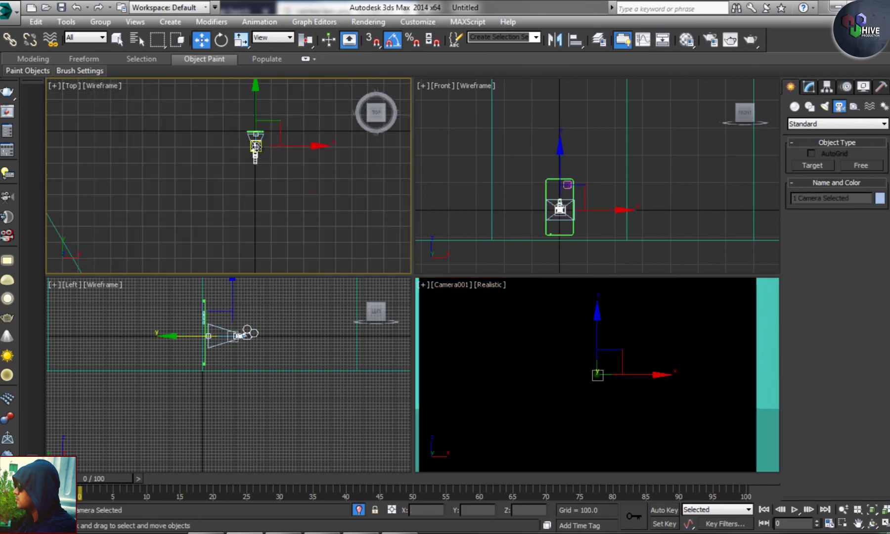
pyautogui.moveTo(228, 184); pyautogui.dragTo(255, 203)
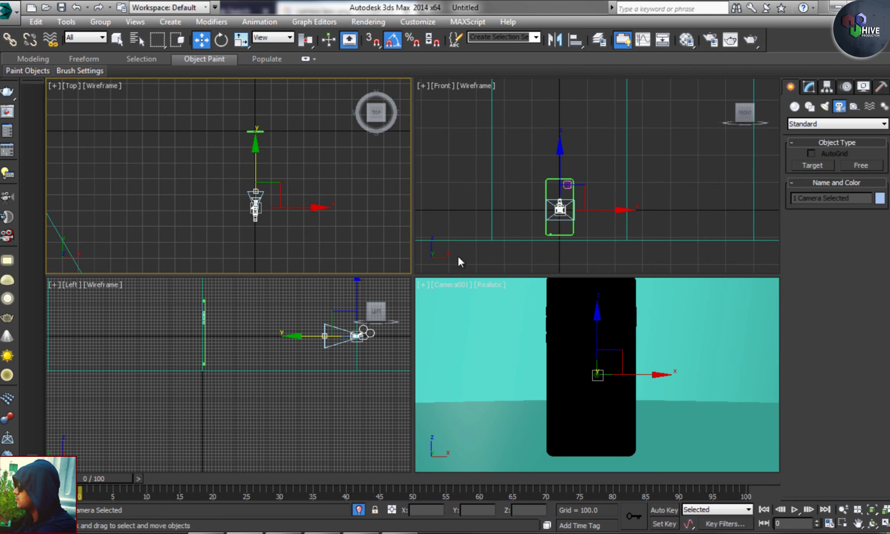
pyautogui.moveTo(494, 346); pyautogui.dragTo(535, 346, button='middle')
pyautogui.click(274, 197)
pyautogui.moveTo(248, 197); pyautogui.dragTo(251, 128)
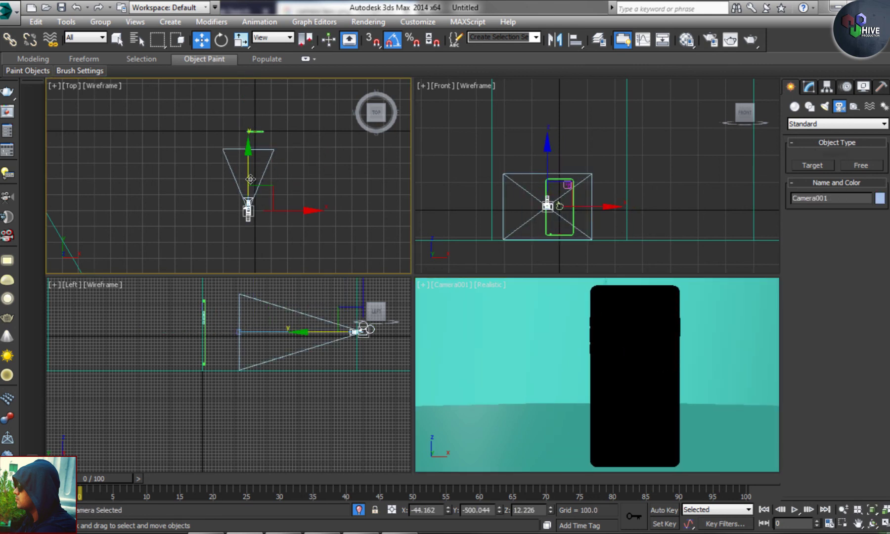
pyautogui.moveTo(596, 371); pyautogui.dragTo(658, 371, button='middle')
pyautogui.click(573, 211)
# Step: Assign the backdrop cylinder a new VRayMtl with a dark gray (34) diffuse colour
pyautogui.middleClick(606, 362)
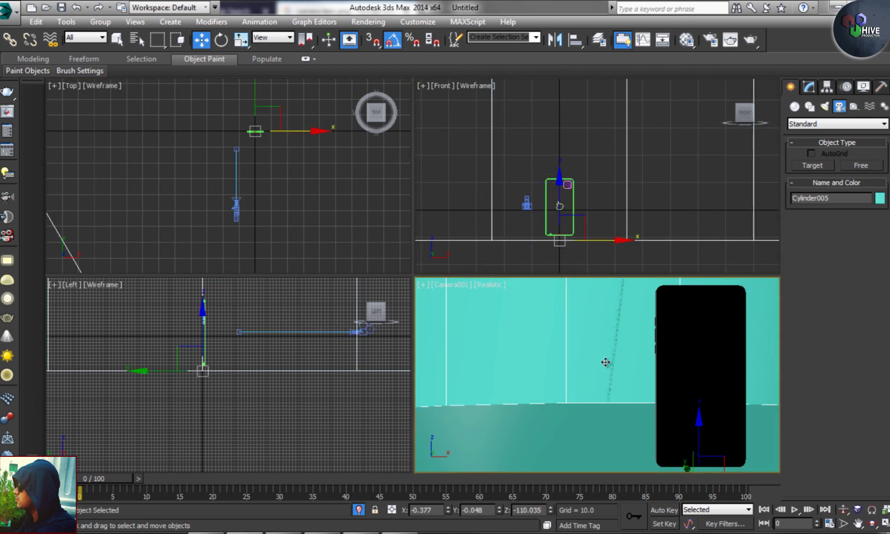
pyautogui.click(688, 43)
pyautogui.click(598, 218)
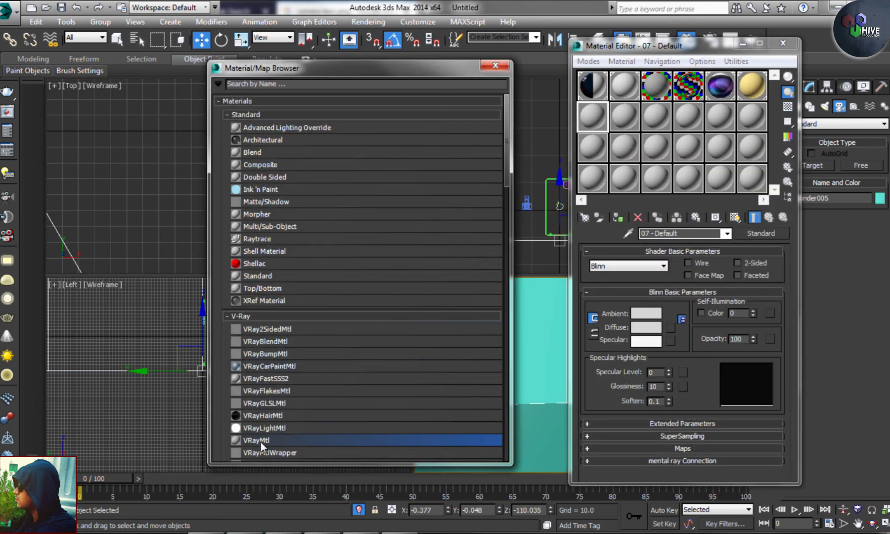
pyautogui.doubleClick(256, 440)
pyautogui.click(657, 315)
pyautogui.moveTo(360, 87); pyautogui.dragTo(359, 100)
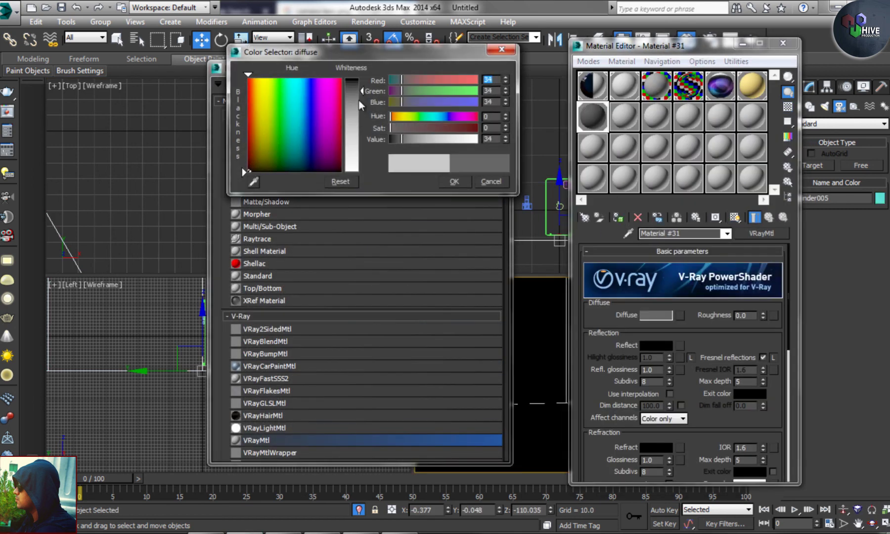
pyautogui.click(465, 180)
pyautogui.click(496, 70)
pyautogui.press('m')
# Step: In a maximized perspective view, lower the backdrop cylinder and raise the phone group
pyautogui.scroll(-3, 287, 374)
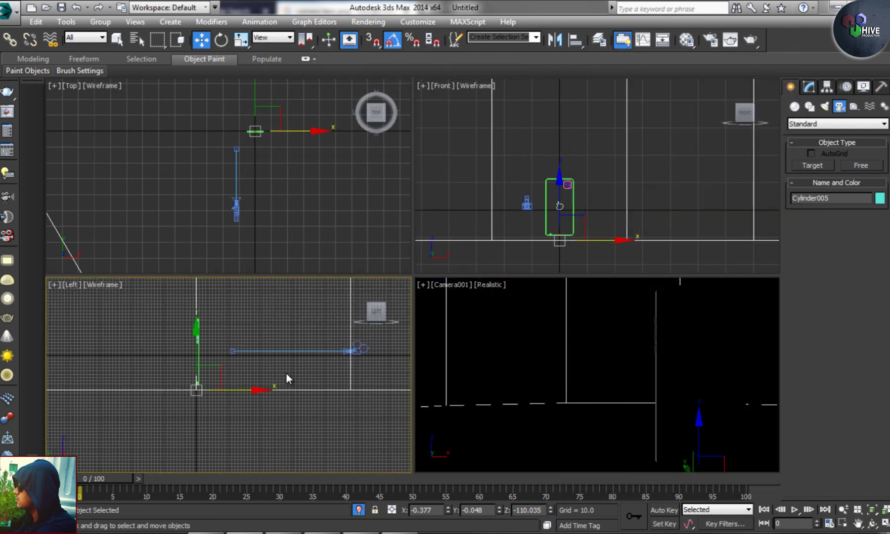
pyautogui.scroll(-3, 287, 373)
pyautogui.click(67, 285)
pyautogui.click(126, 71)
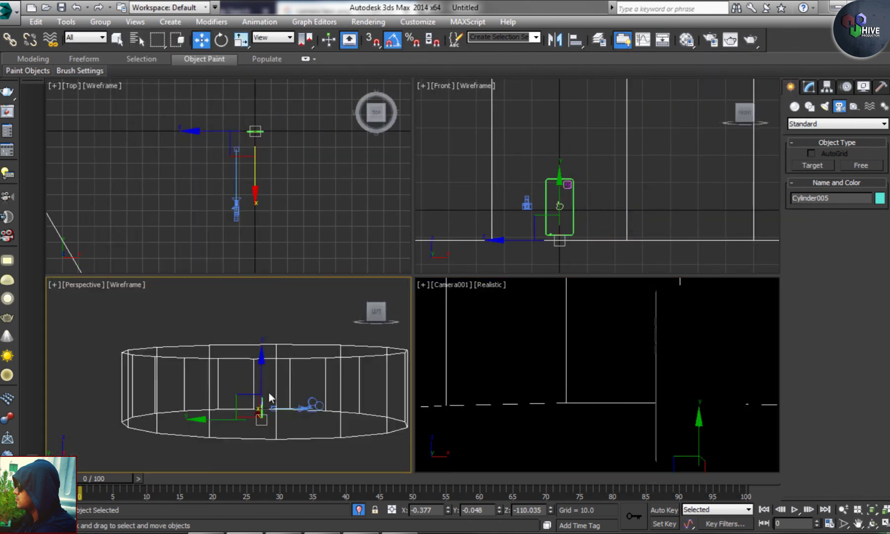
pyautogui.hotkey('alt', 'w')
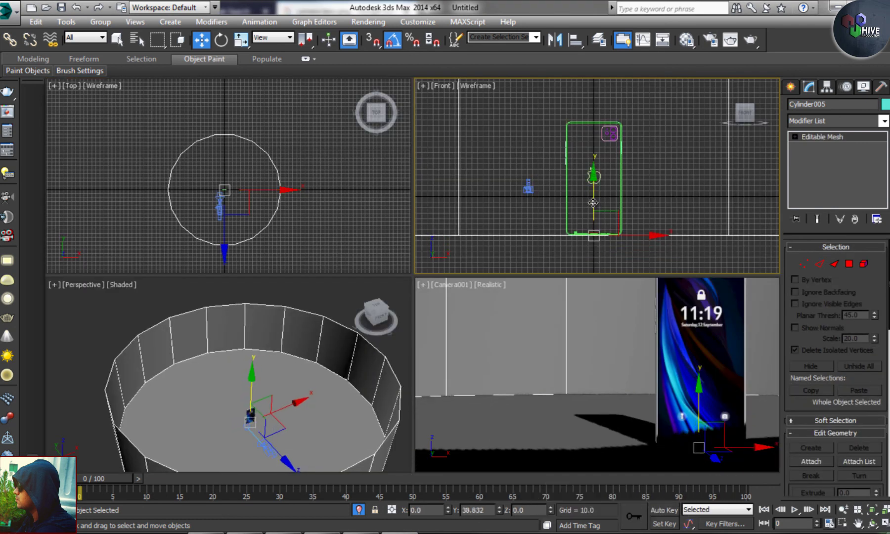
pyautogui.moveTo(593, 202); pyautogui.dragTo(594, 215)
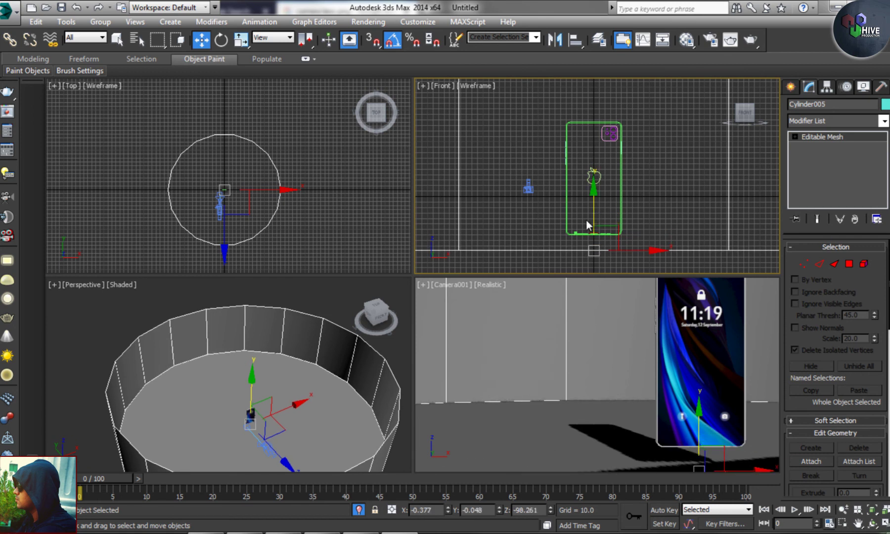
pyautogui.press('pageup')
pyautogui.scroll(5, 214, 201)
pyautogui.moveTo(206, 147); pyautogui.dragTo(202, 134)
# Step: Clone the phone group, rotate the copy 180° and slide it against the original
pyautogui.click(601, 129)
pyautogui.moveTo(599, 133); pyautogui.dragTo(601, 134)
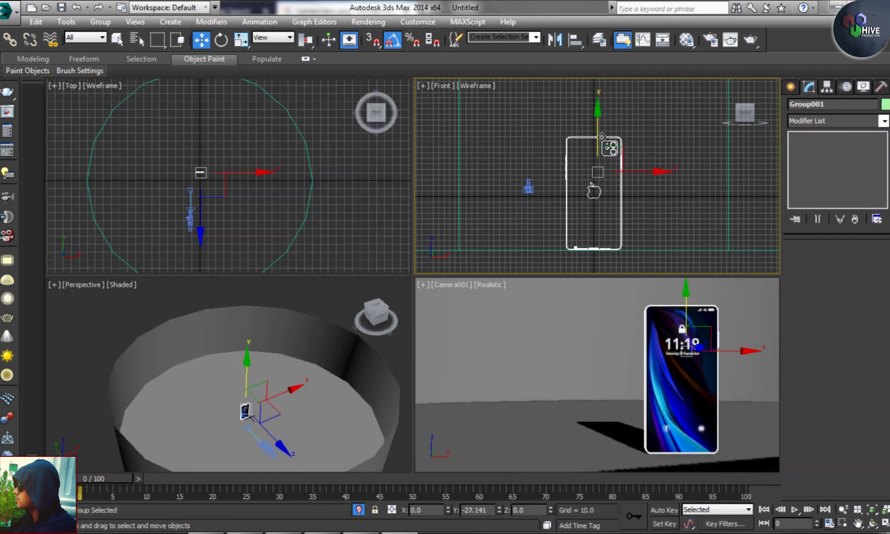
pyautogui.keyDown('shift'); pyautogui.moveTo(643, 172); pyautogui.dragTo(576, 198); pyautogui.keyUp('shift')
pyautogui.press('Return')
pyautogui.scroll(5, 204, 178)
pyautogui.scroll(2, 118, 176)
pyautogui.press('e')
pyautogui.moveTo(203, 113); pyautogui.dragTo(199, 270)
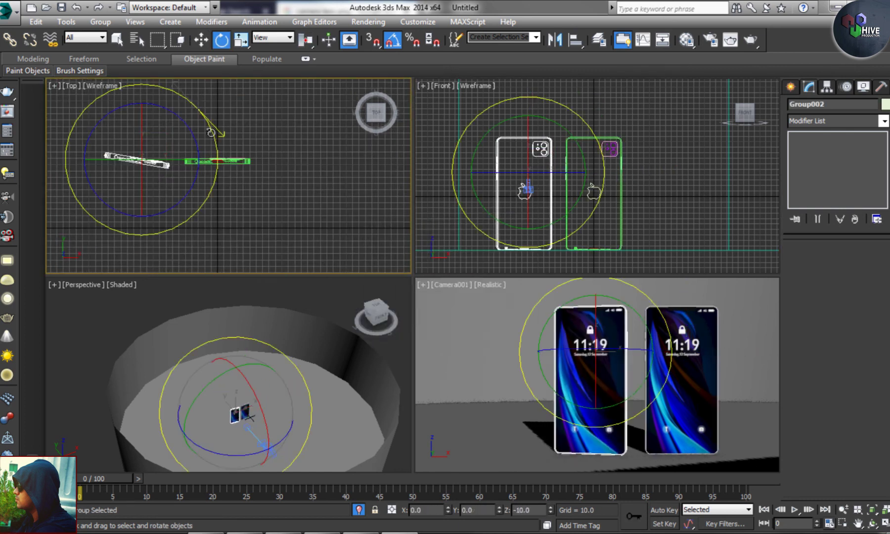
pyautogui.press('w')
pyautogui.moveTo(161, 139); pyautogui.dragTo(184, 144)
# Step: Dolly and pan the maximized camera view closer so both phones appear larger
pyautogui.hotkey('alt', 'w')
pyautogui.hotkey('alt', 'z')
pyautogui.moveTo(513, 339)
pyautogui.mouseDown()
pyautogui.moveTo(509, 324)
pyautogui.moveTo(397, 310)
pyautogui.moveTo(415, 307)
pyautogui.mouseUp()
pyautogui.moveTo(415, 307); pyautogui.dragTo(447, 269, button='middle')
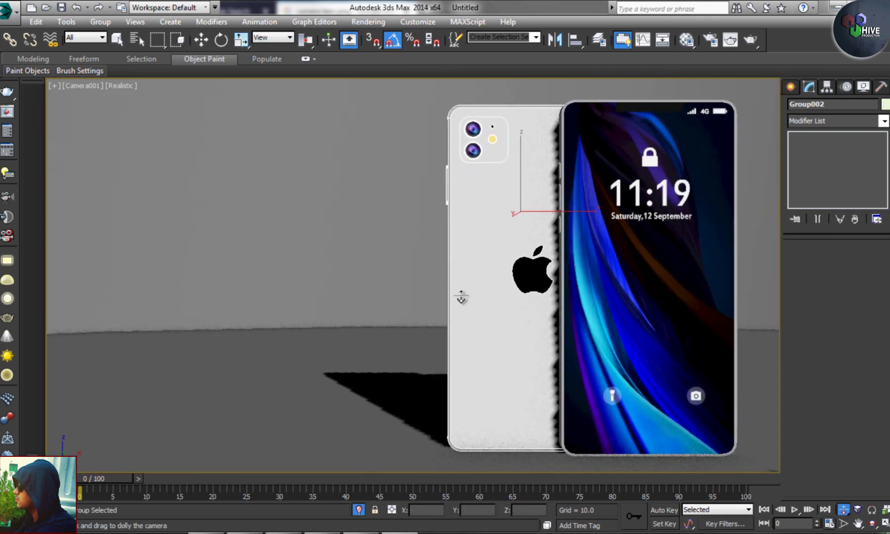
pyautogui.hotkey('alt', 'w')
# Step: Ungroup the back-facing phone and select its camera lens parts
pyautogui.scroll(5, 608, 159)
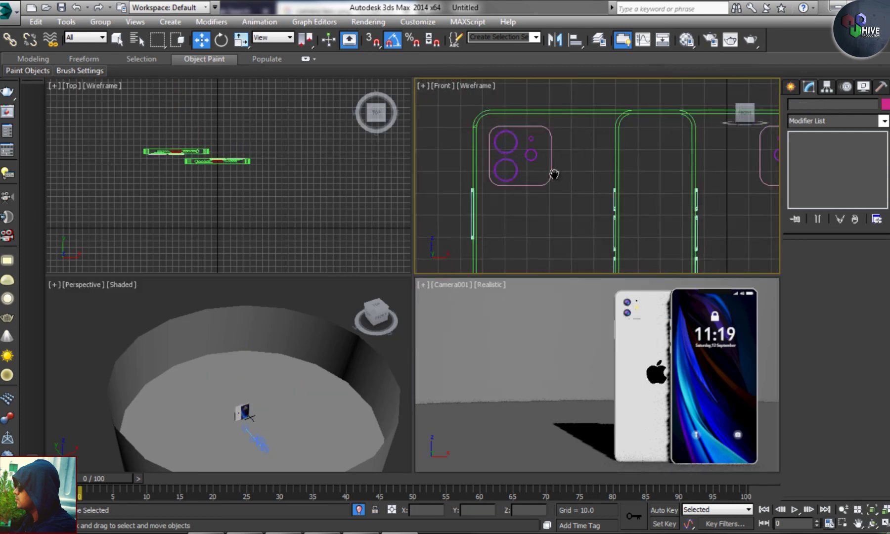
pyautogui.moveTo(553, 172); pyautogui.dragTo(562, 184, button='middle')
pyautogui.click(100, 22)
pyautogui.click(120, 49)
pyautogui.moveTo(474, 201); pyautogui.dragTo(547, 159)
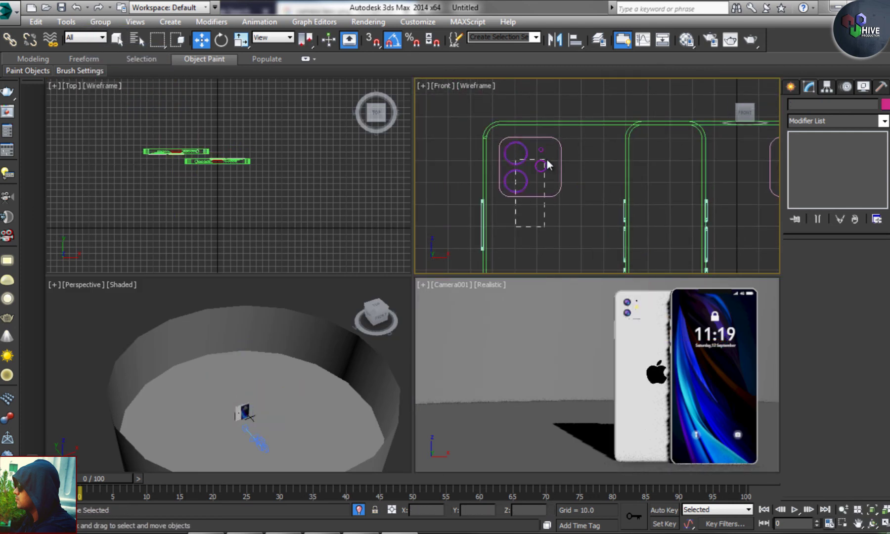
pyautogui.press('r')
pyautogui.press('w')
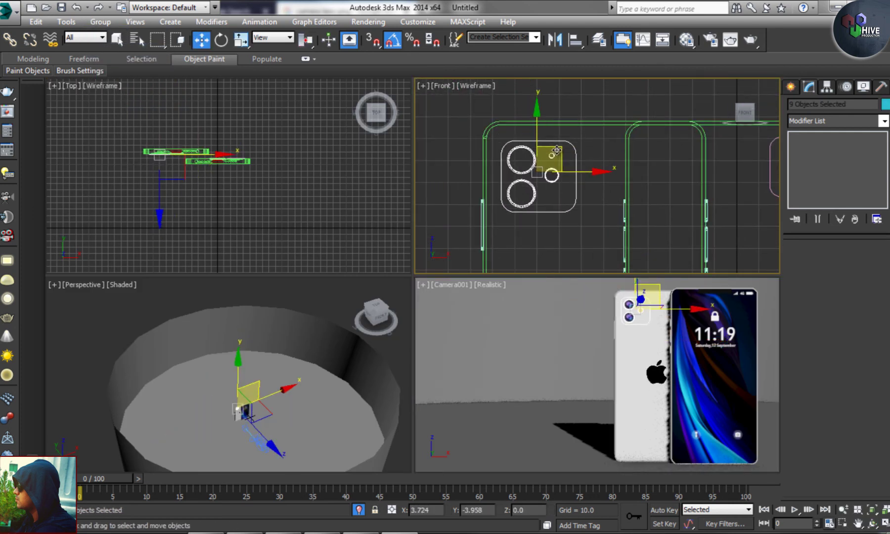
pyautogui.scroll(5, 133, 162)
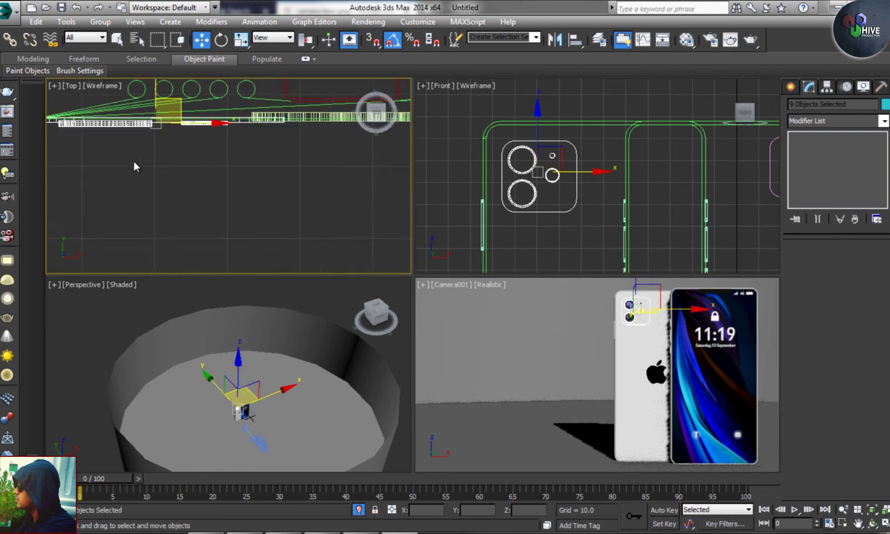
pyautogui.scroll(2, 218, 186)
# Step: Box-select all the copy's parts and group them as Group002
pyautogui.click(101, 21)
pyautogui.click(119, 50)
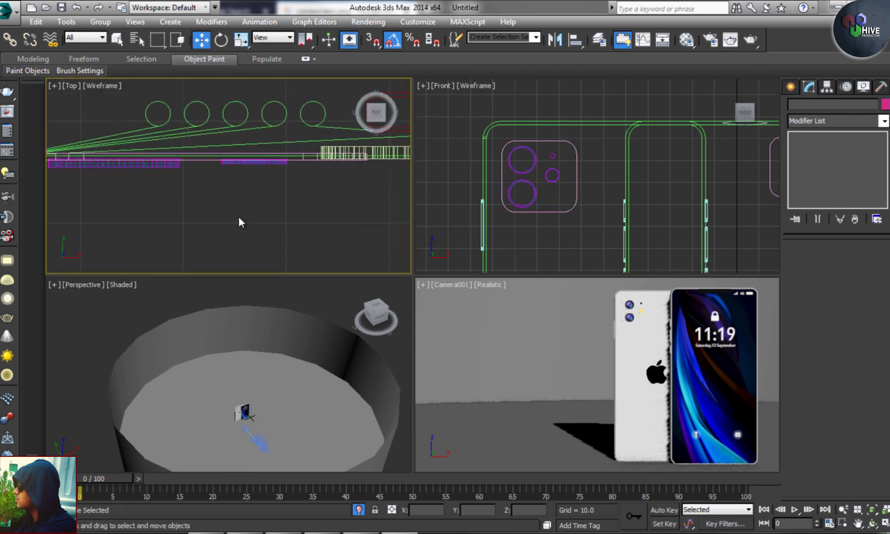
pyautogui.scroll(-3, 238, 216)
pyautogui.moveTo(199, 168); pyautogui.dragTo(277, 227)
pyautogui.click(100, 21)
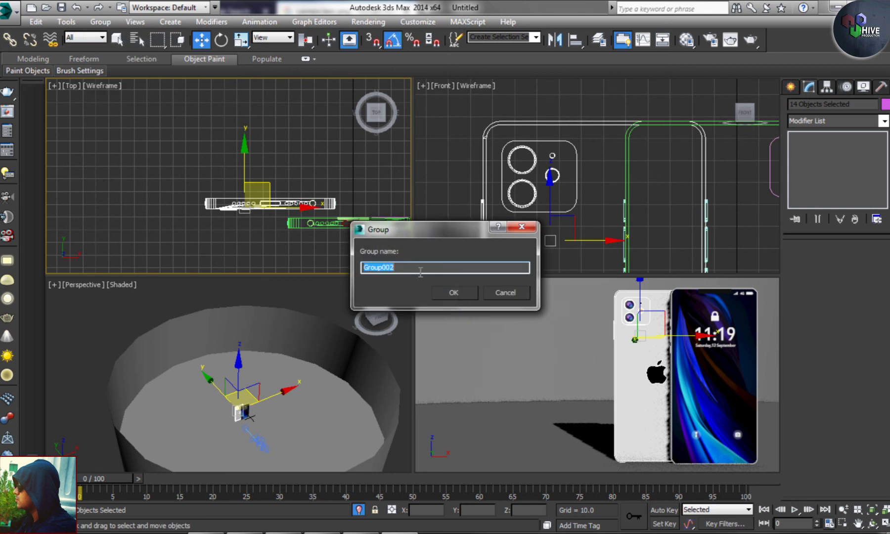
pyautogui.click(458, 294)
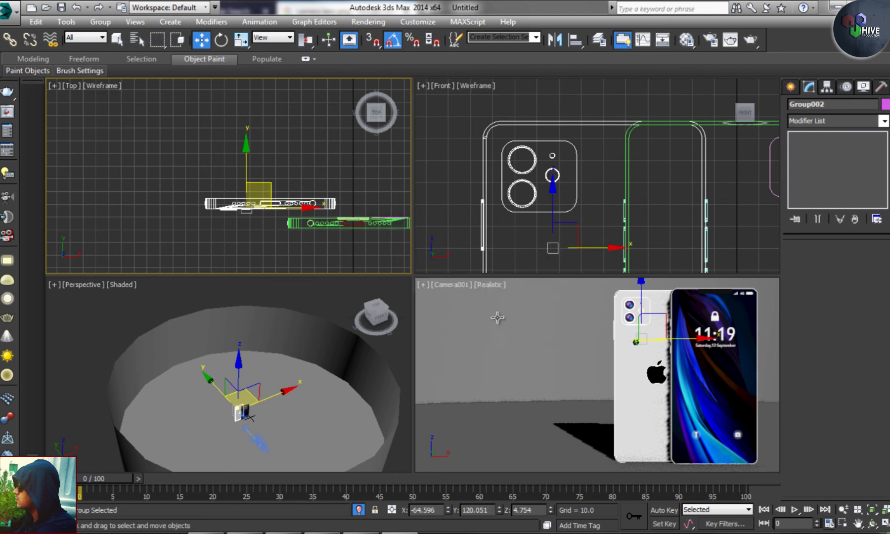
pyautogui.click(445, 261)
pyautogui.click(791, 87)
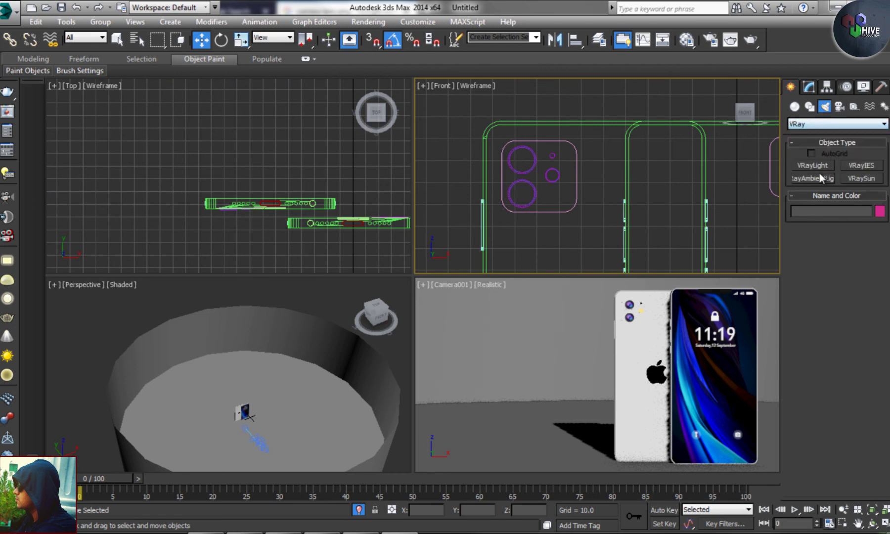
# Step: Add a plane VRayLight raised above the phones and render the camera view at 1280×720
pyautogui.click(813, 166)
pyautogui.scroll(-6, 272, 184)
pyautogui.moveTo(200, 165); pyautogui.dragTo(313, 214)
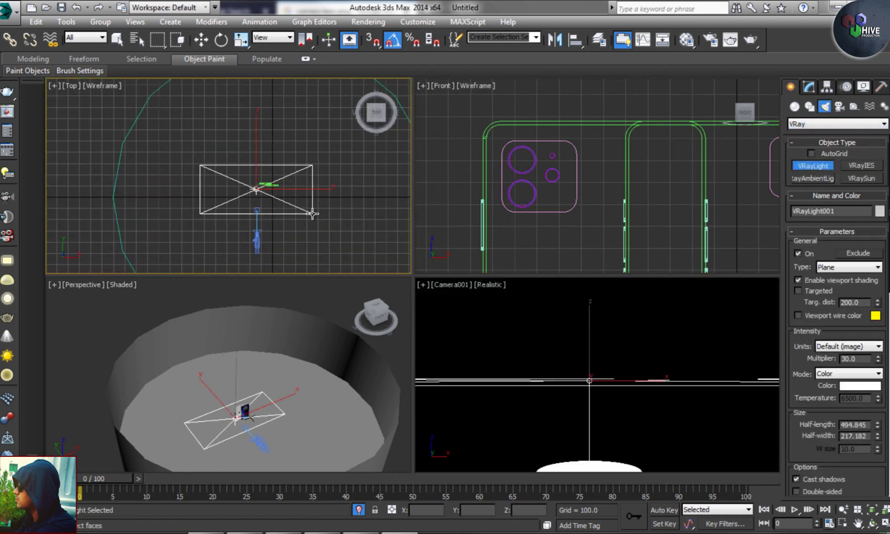
pyautogui.scroll(-5, 594, 178)
pyautogui.press('w')
pyautogui.moveTo(554, 182); pyautogui.dragTo(558, 28)
pyautogui.press('F10')
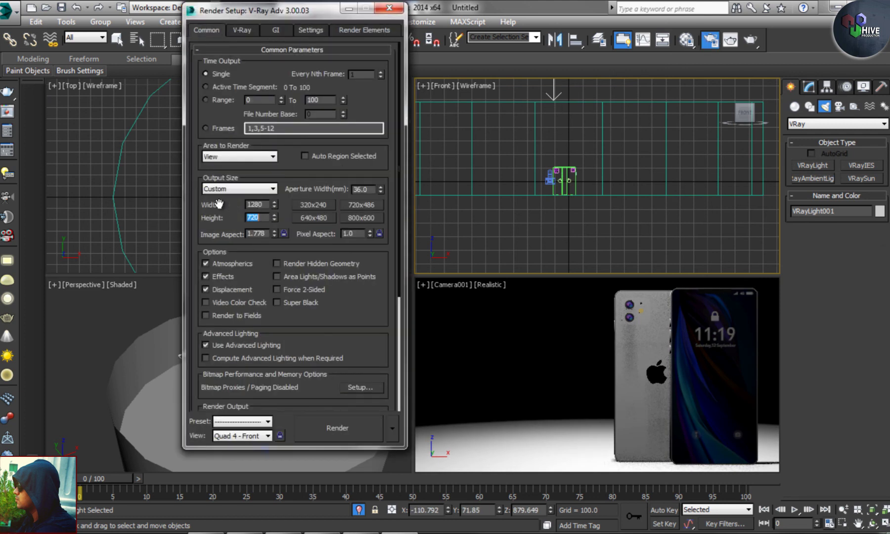
pyautogui.hotkey('shift', 'q')
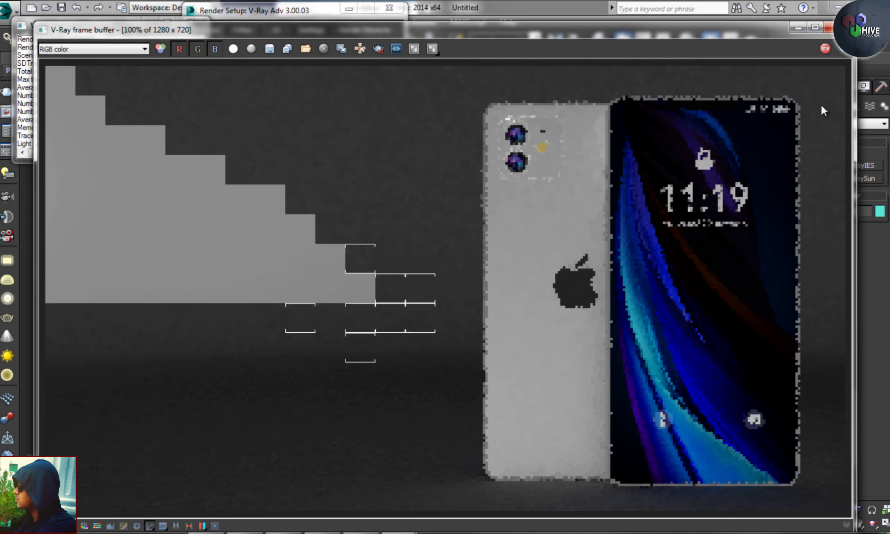
# Step: Set VRayLight001's multiplier to 15 and re-render the maximized Camera001 view
pyautogui.click(829, 28)
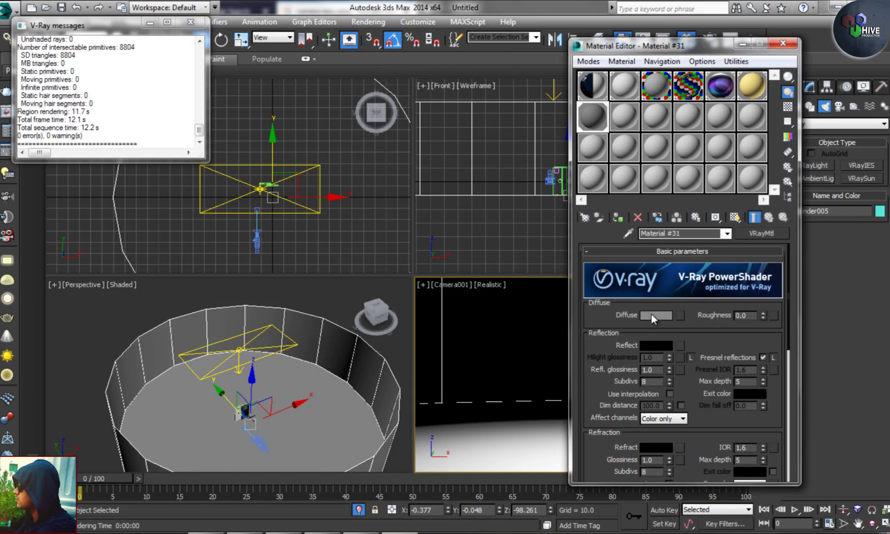
pyautogui.click(223, 210)
pyautogui.click(784, 43)
pyautogui.click(809, 88)
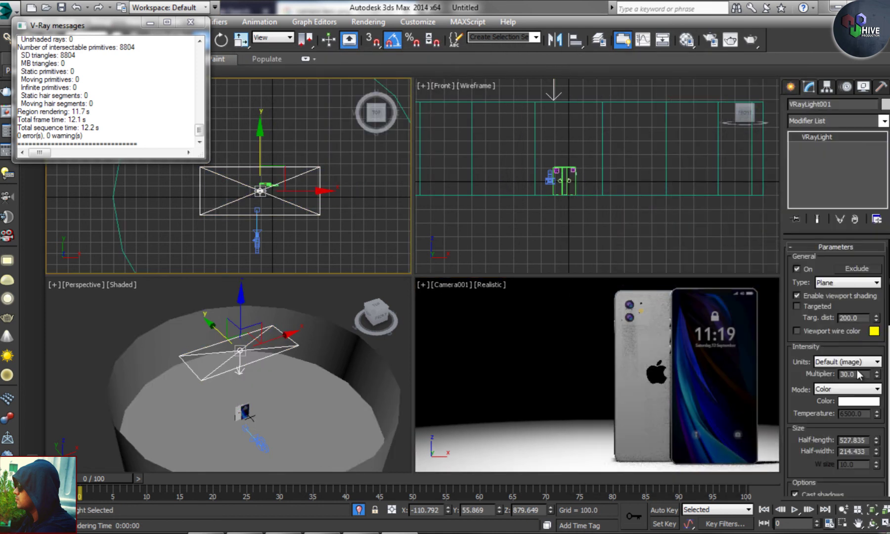
pyautogui.write('15')
pyautogui.press('Return')
pyautogui.click(851, 399)
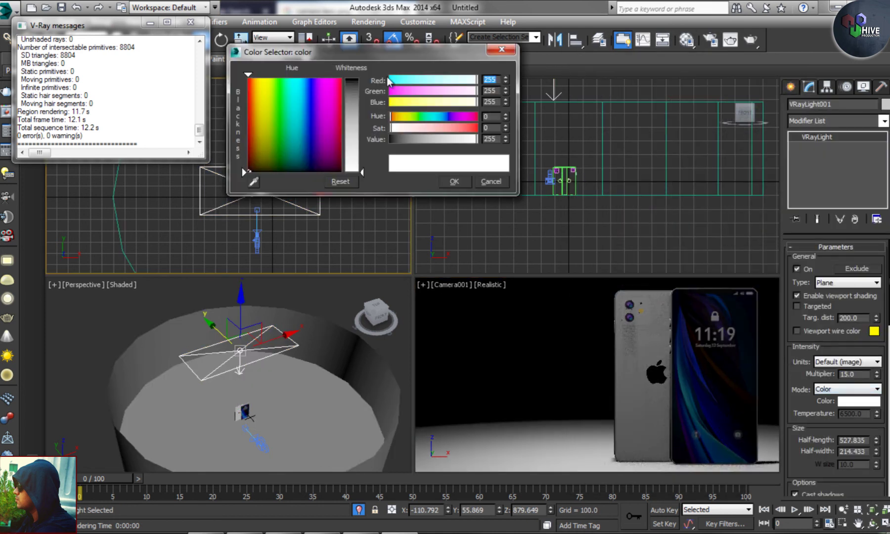
pyautogui.click(455, 181)
pyautogui.hotkey('alt', 'w')
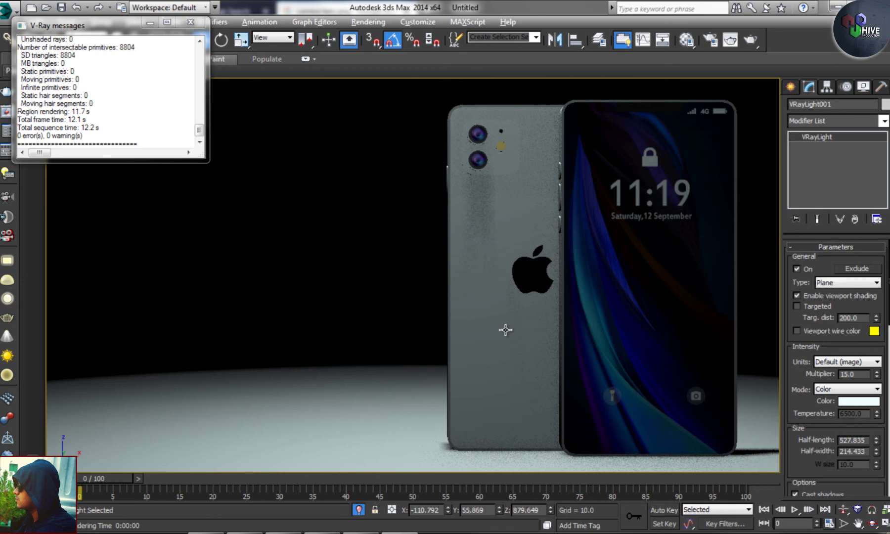
pyautogui.hotkey('shift', 'q')
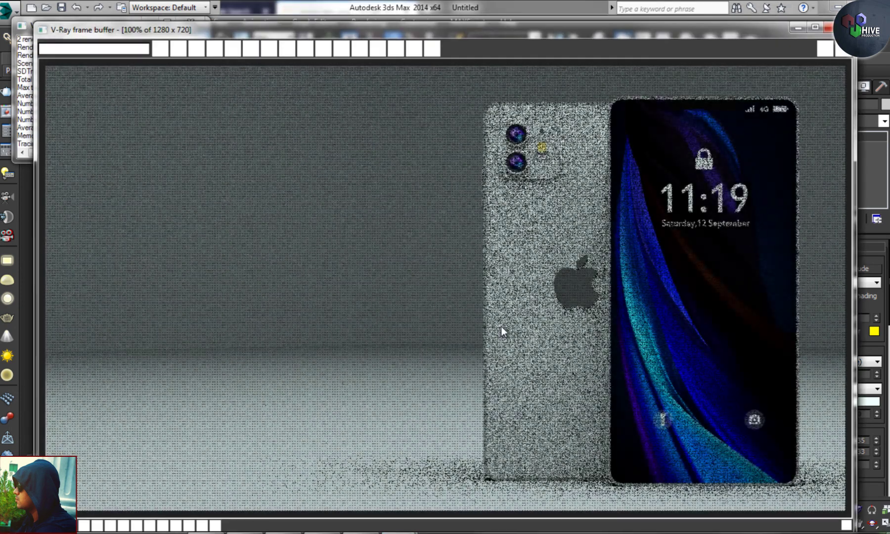